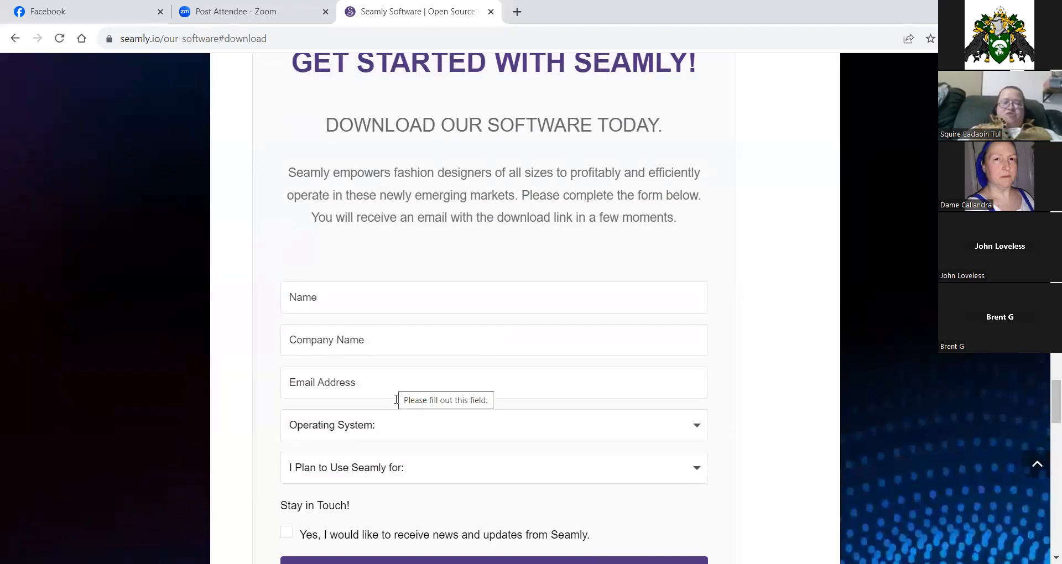
Review the operating system and intended-use choices on the Seamly download form.
left_click(403, 435)
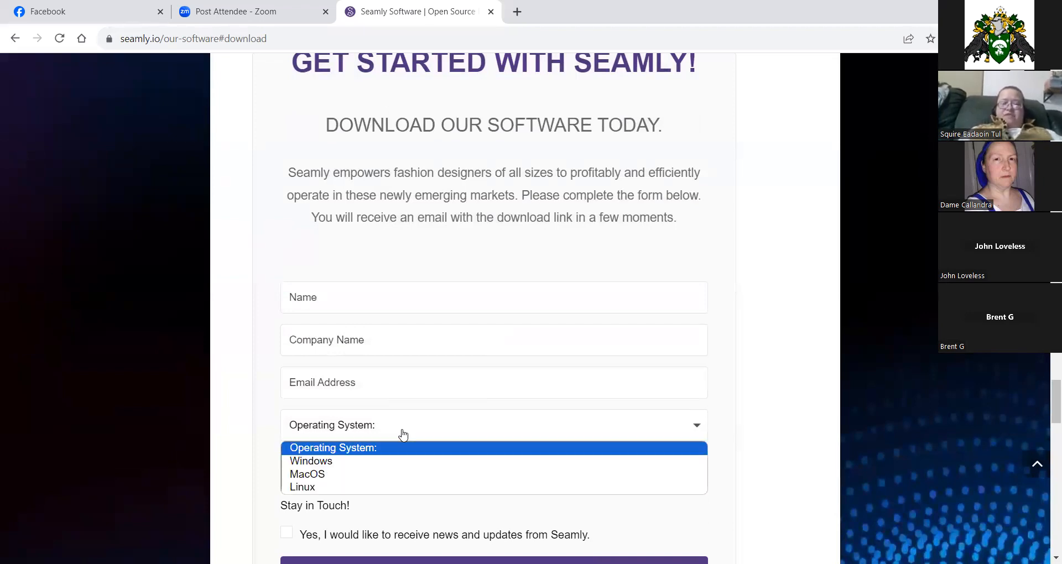
left_click(402, 435)
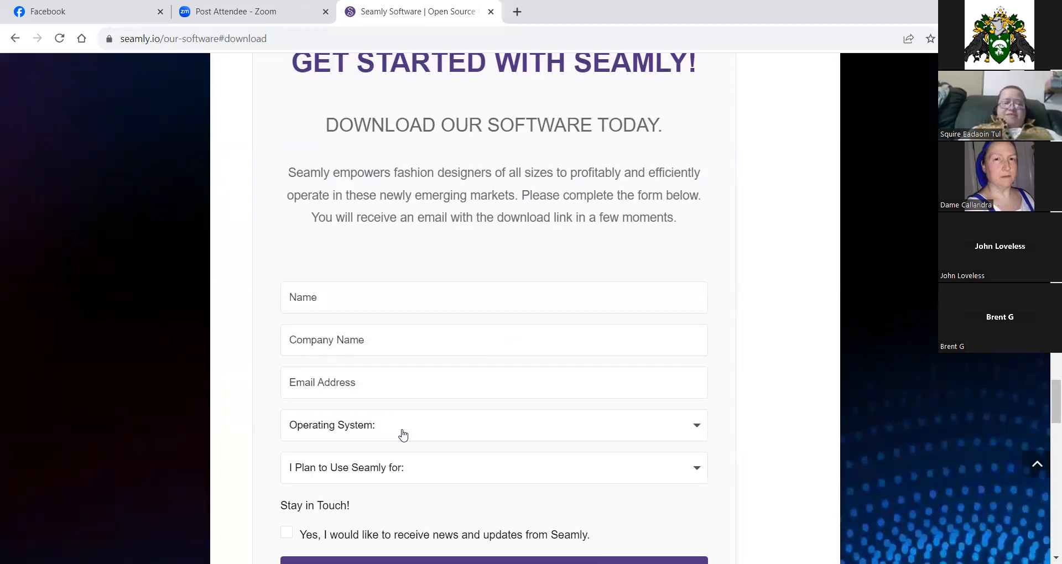
scroll(403, 434, "down", 1)
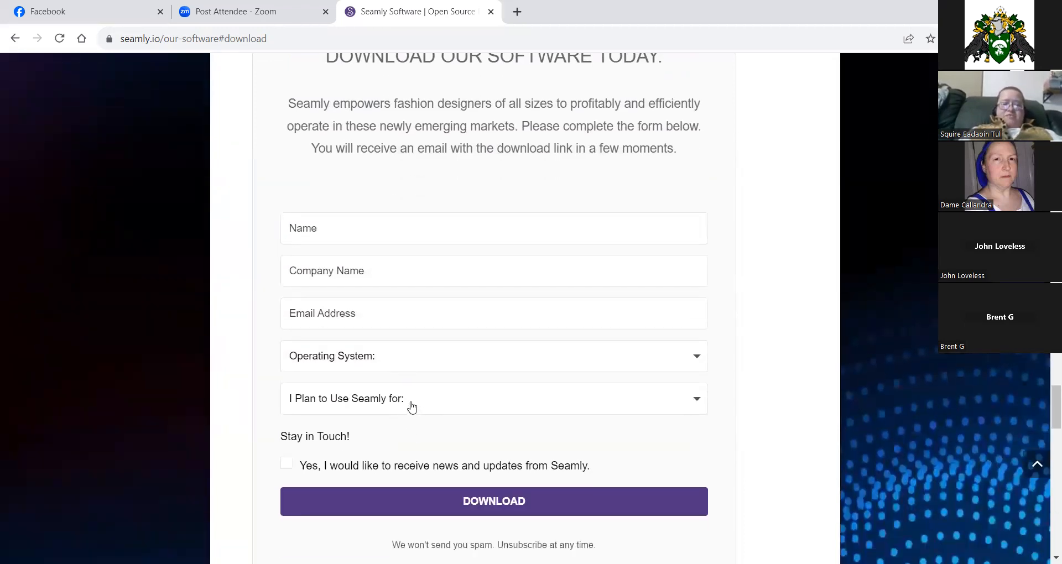
left_click(411, 407)
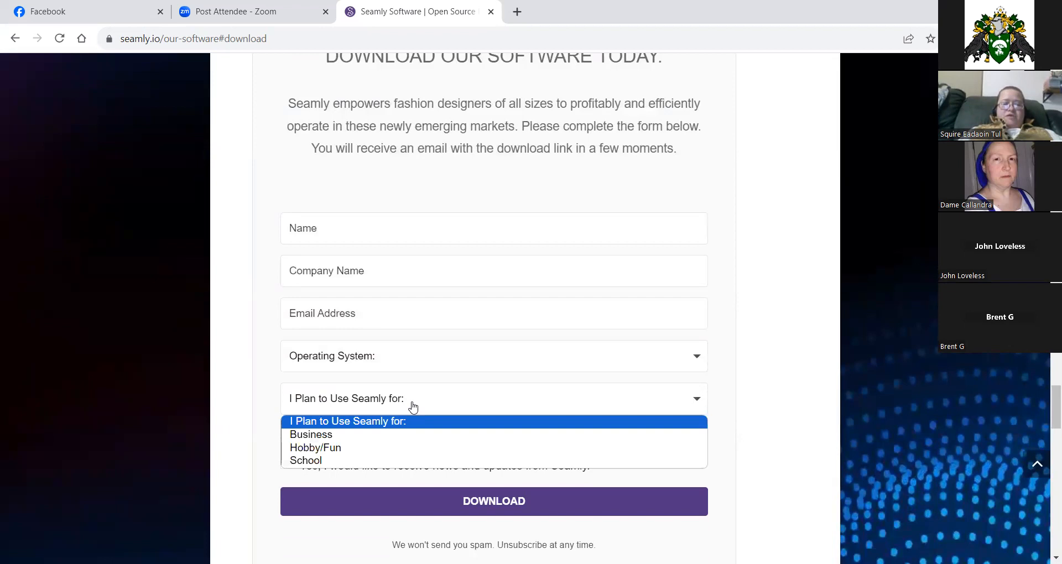
left_click(412, 406)
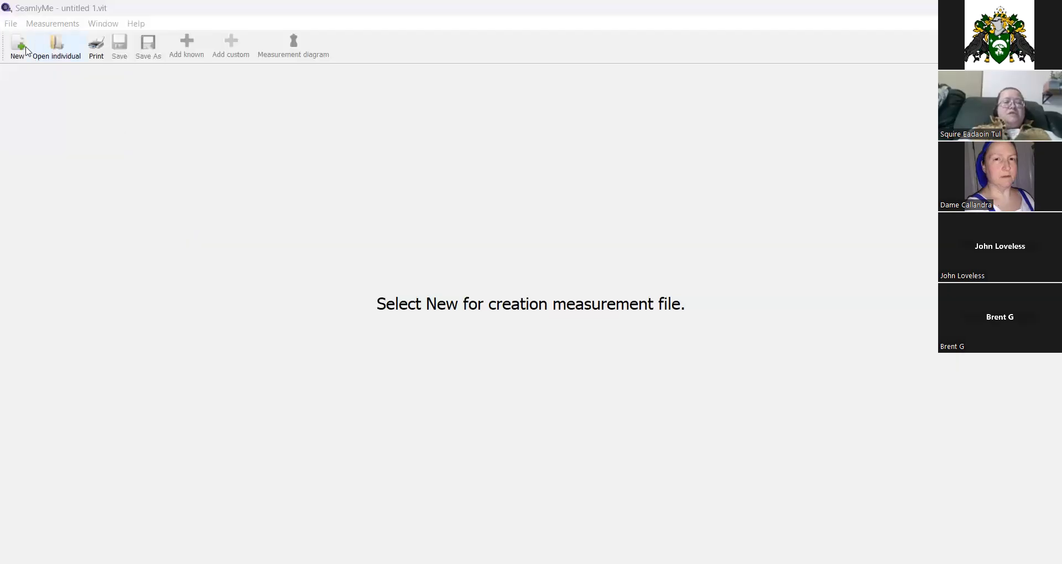
Open the customer's individual measurements file in SeamlyMe.
left_click(52, 49)
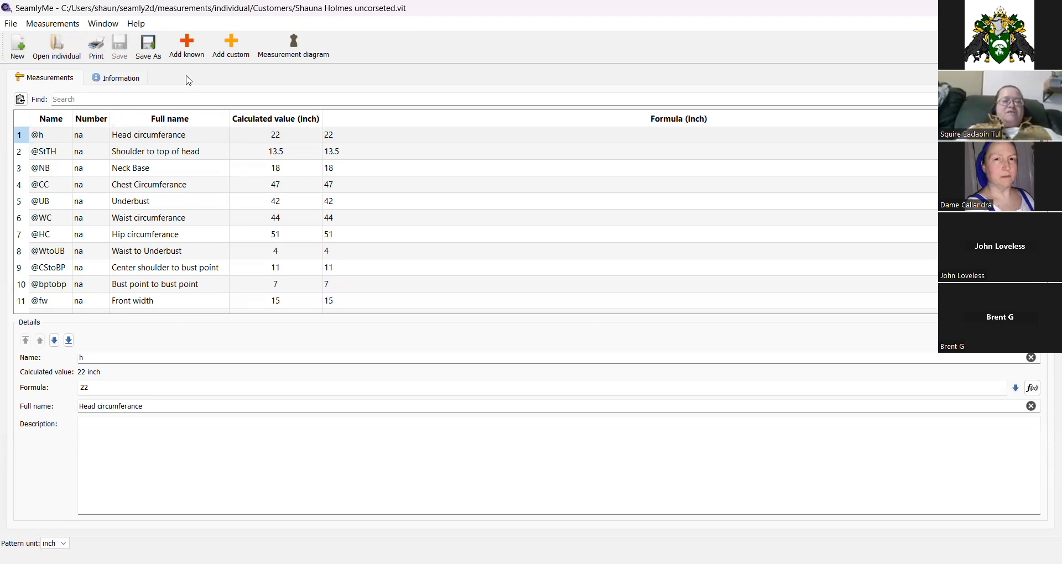
Browse the known-measurements database, viewing the diagrams for height, width, indentation, hand, foot, head and circumference entries.
left_click(184, 51)
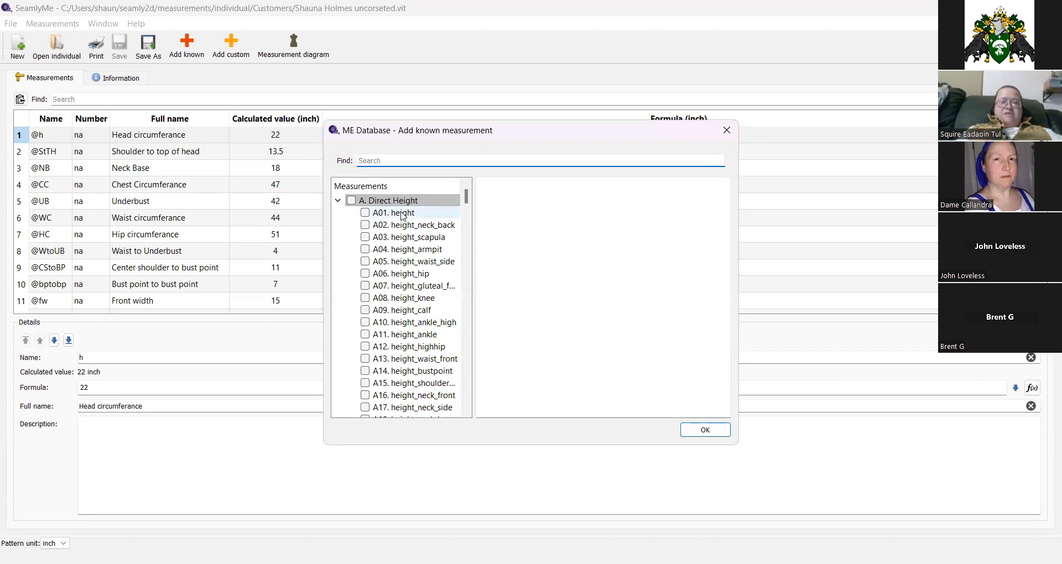
left_click(402, 214)
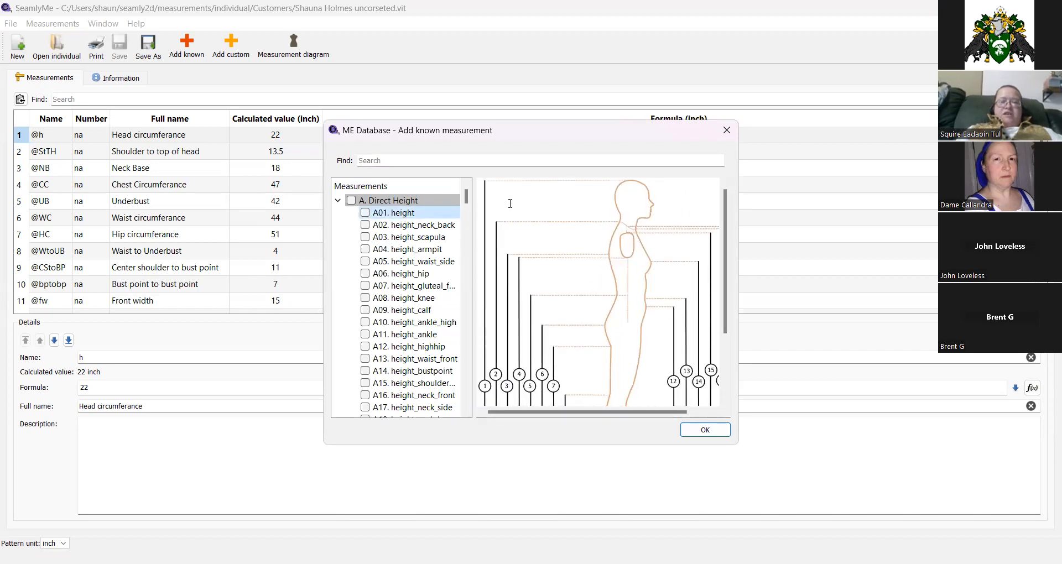
scroll(494, 221, "down", 3)
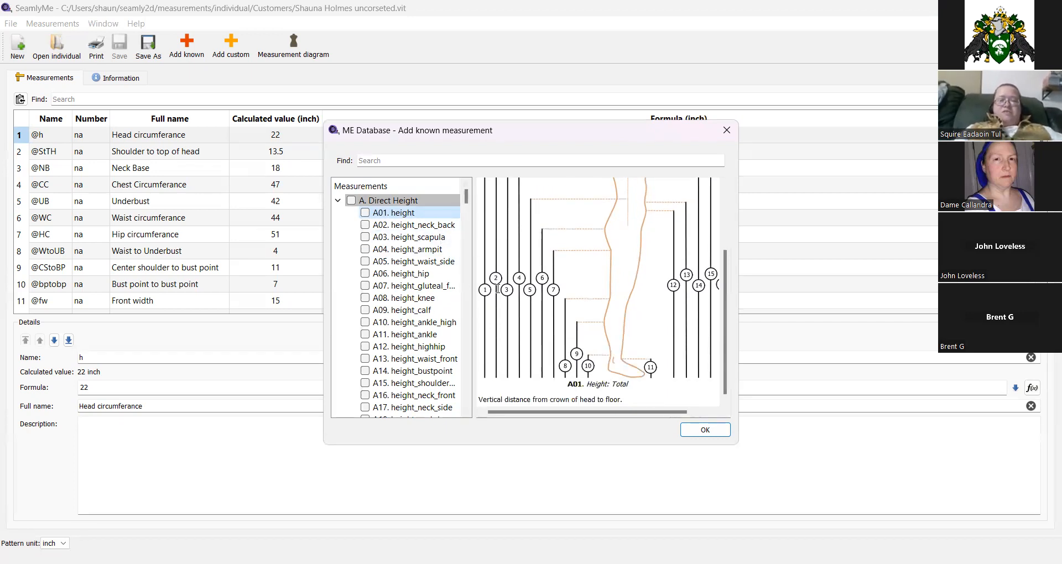
scroll(407, 238, "down", 5)
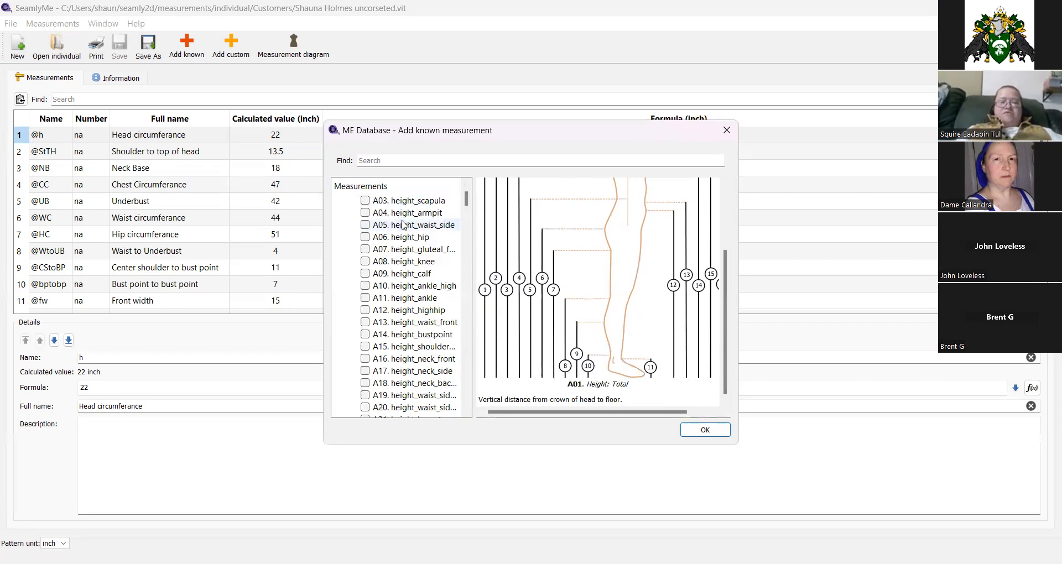
scroll(407, 238, "down", 1)
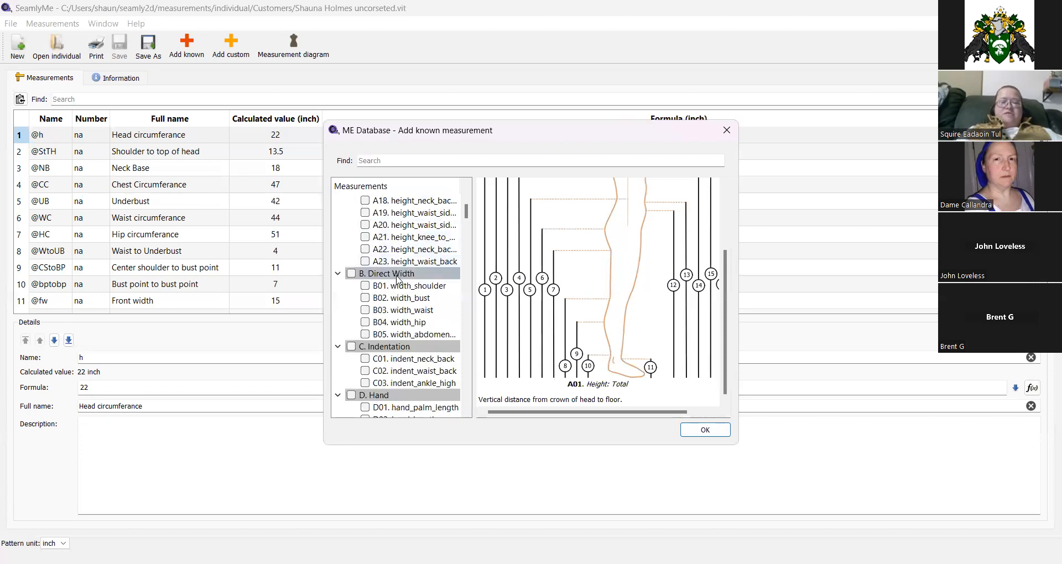
left_click(397, 287)
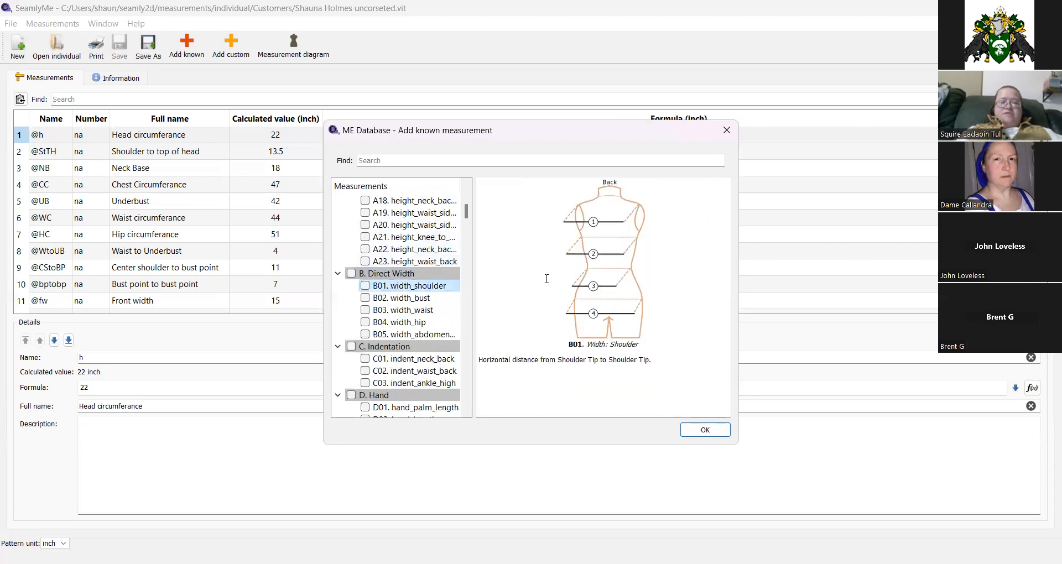
left_click(396, 360)
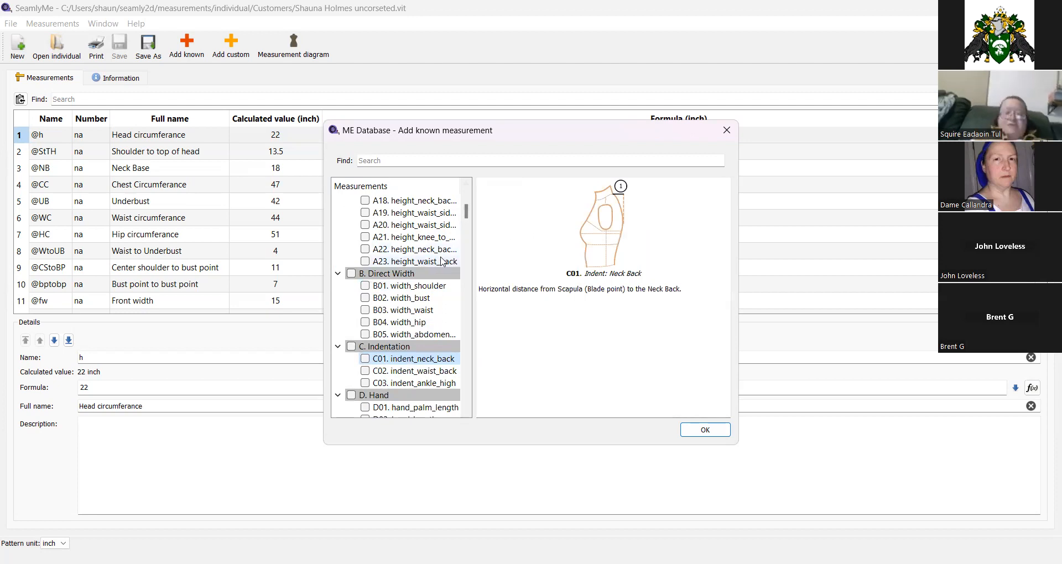
scroll(394, 304, "down", 3)
left_click(404, 302)
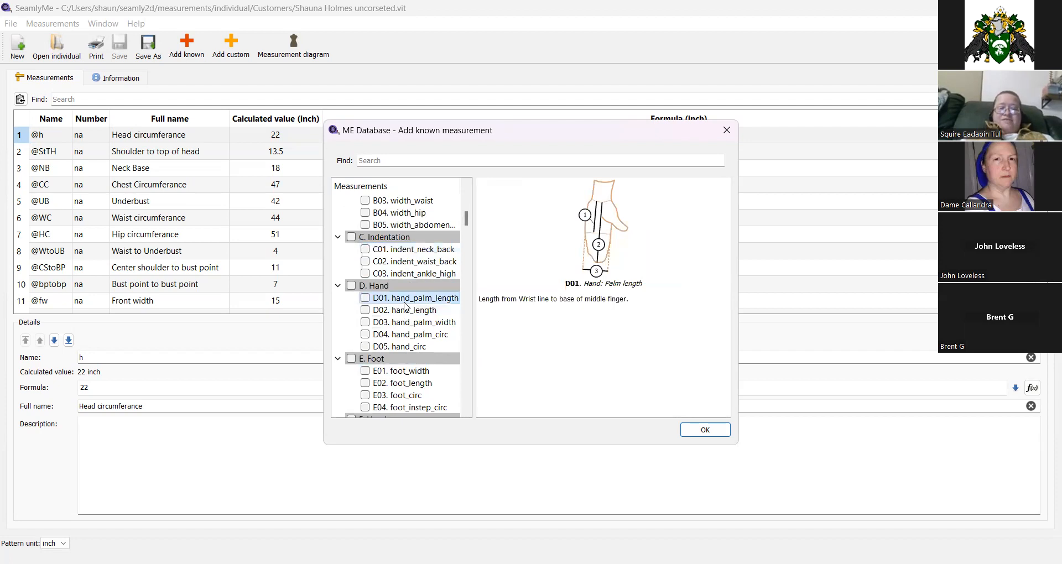
scroll(404, 347, "down", 1)
left_click(406, 337)
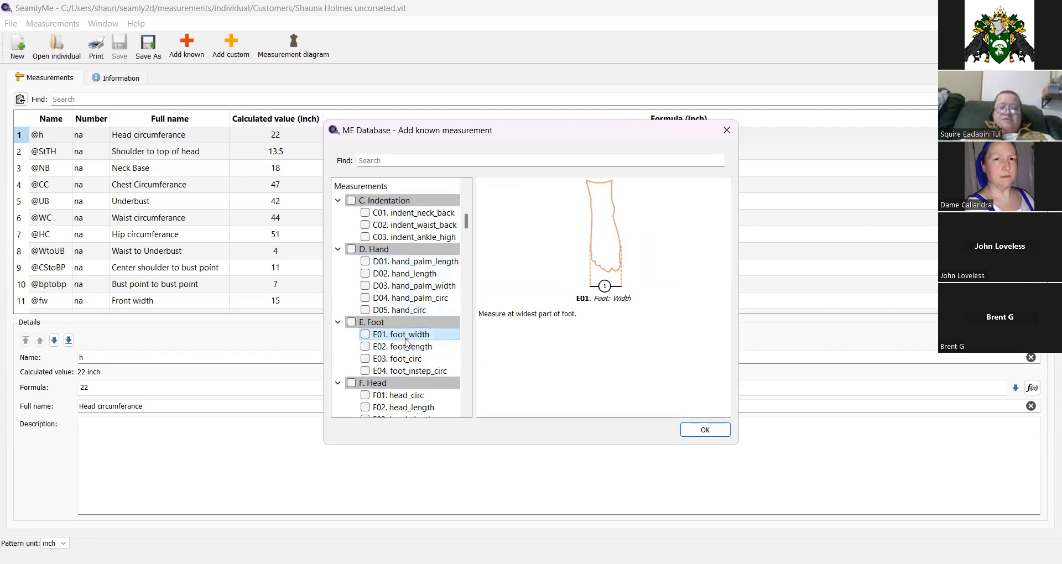
scroll(406, 342, "down", 1)
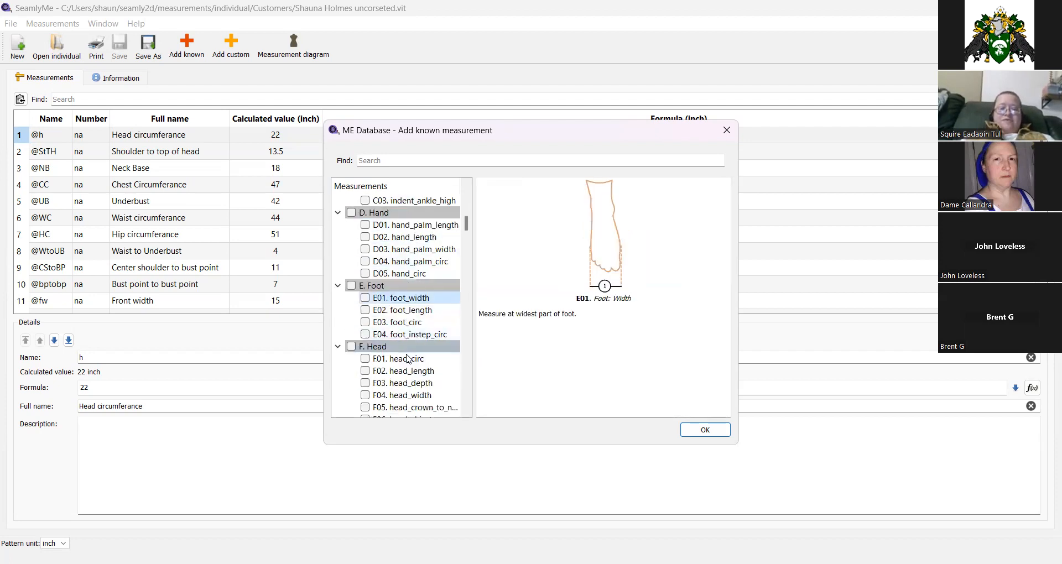
left_click(408, 359)
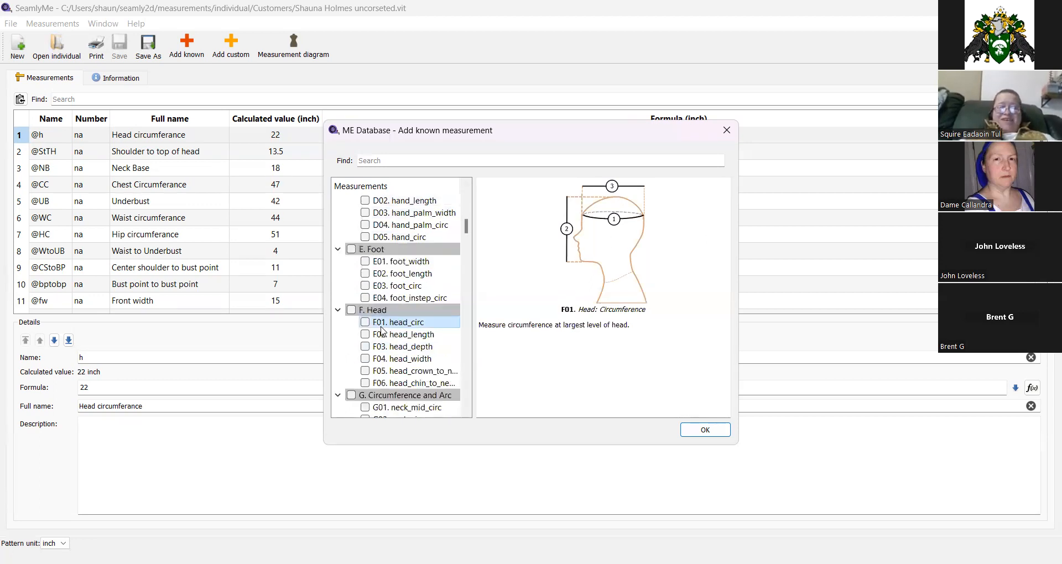
scroll(394, 339, "down", 3)
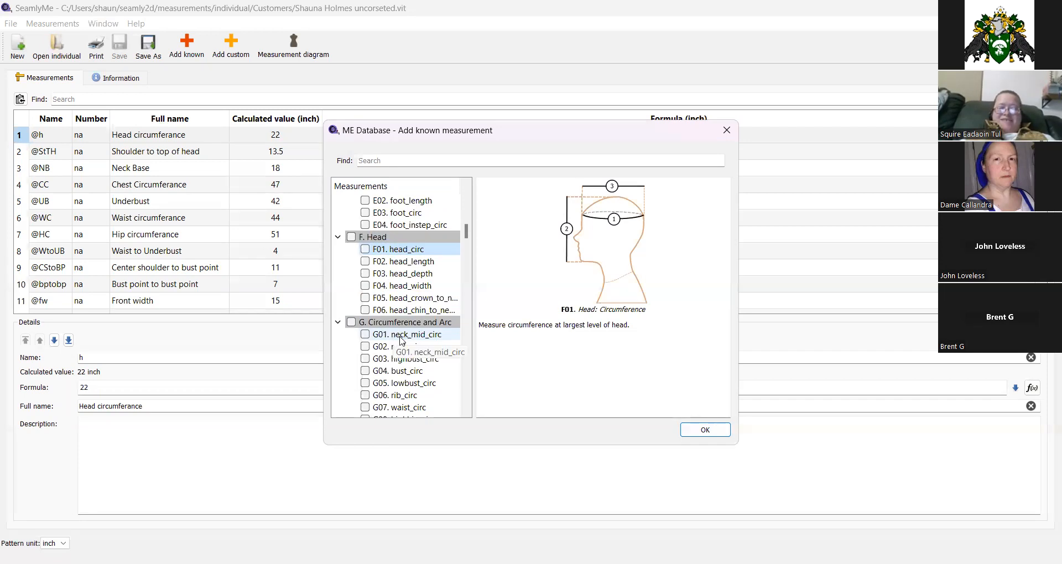
left_click(413, 333)
scroll(404, 341, "down", 15)
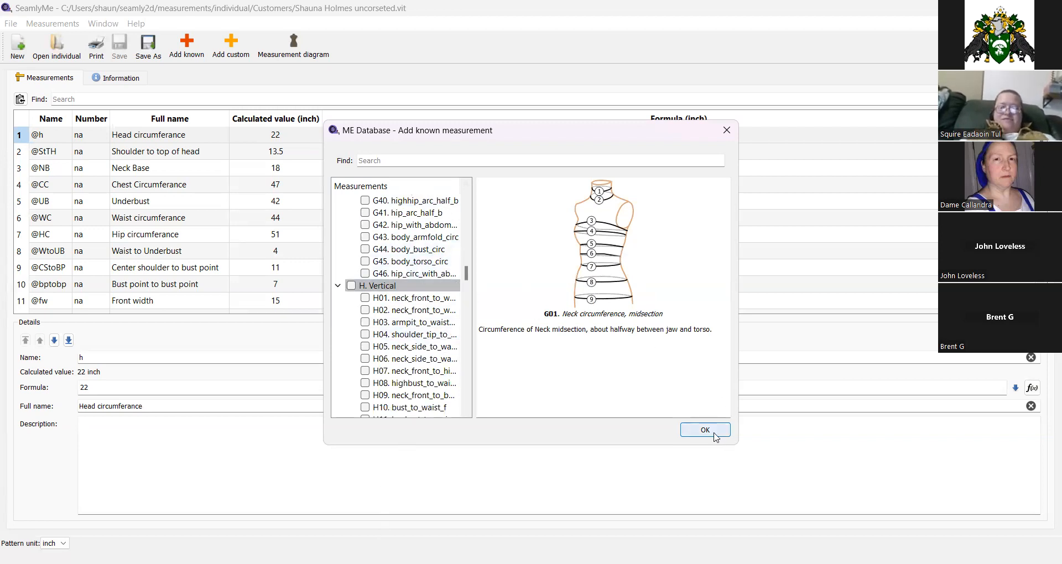
left_click(726, 130)
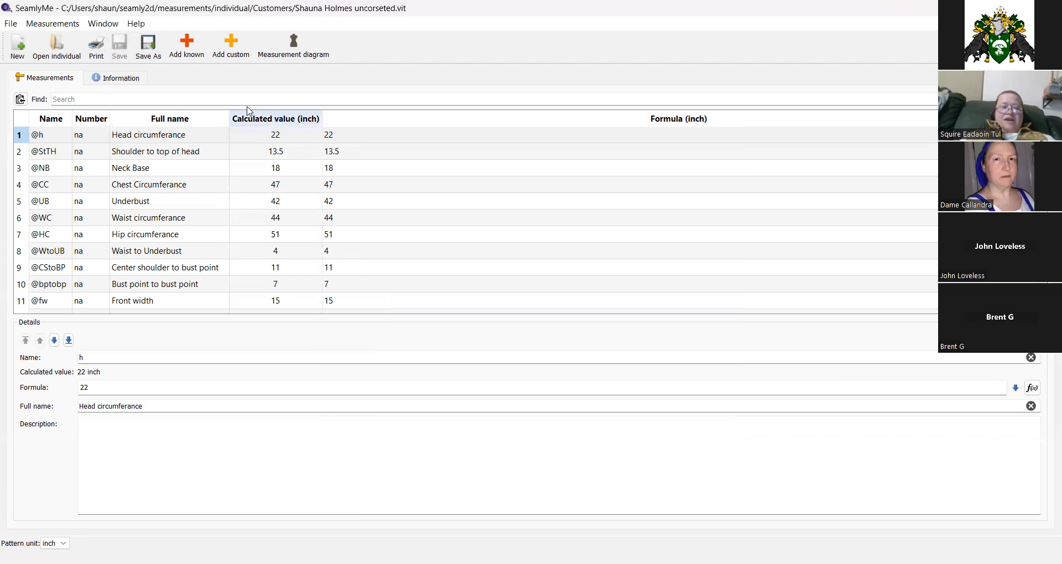
Add a custom measurement after the head circumference, inspect its name and full name fields, and close SeamlyMe.
left_click(221, 61)
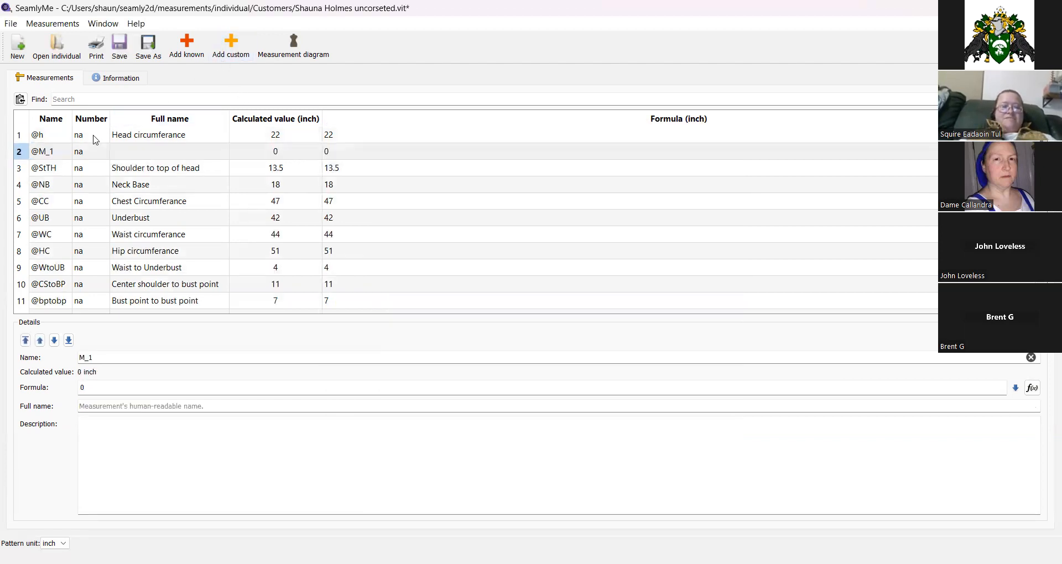
left_click(53, 159)
double_click(105, 362)
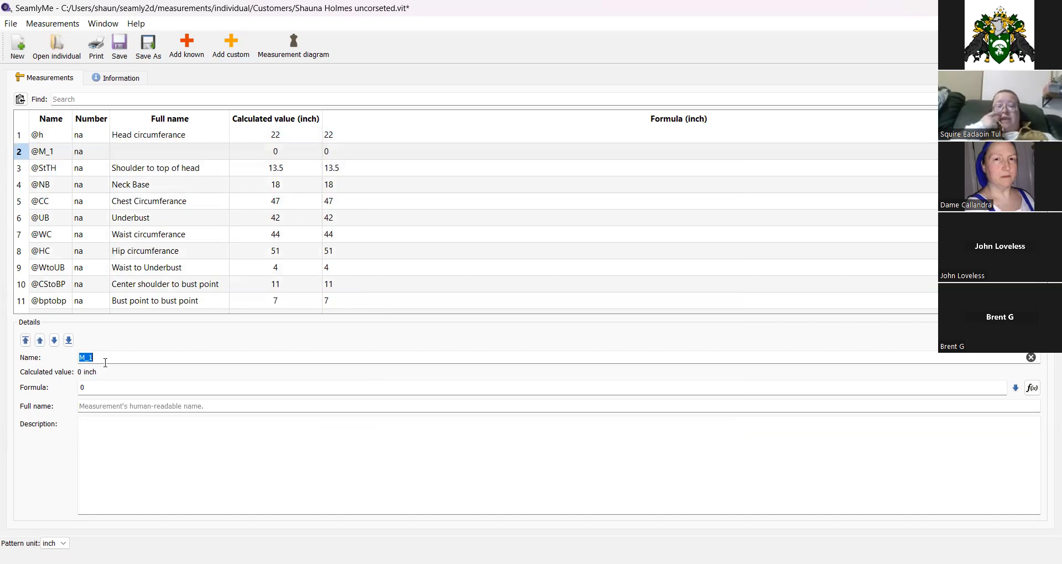
left_click(104, 407)
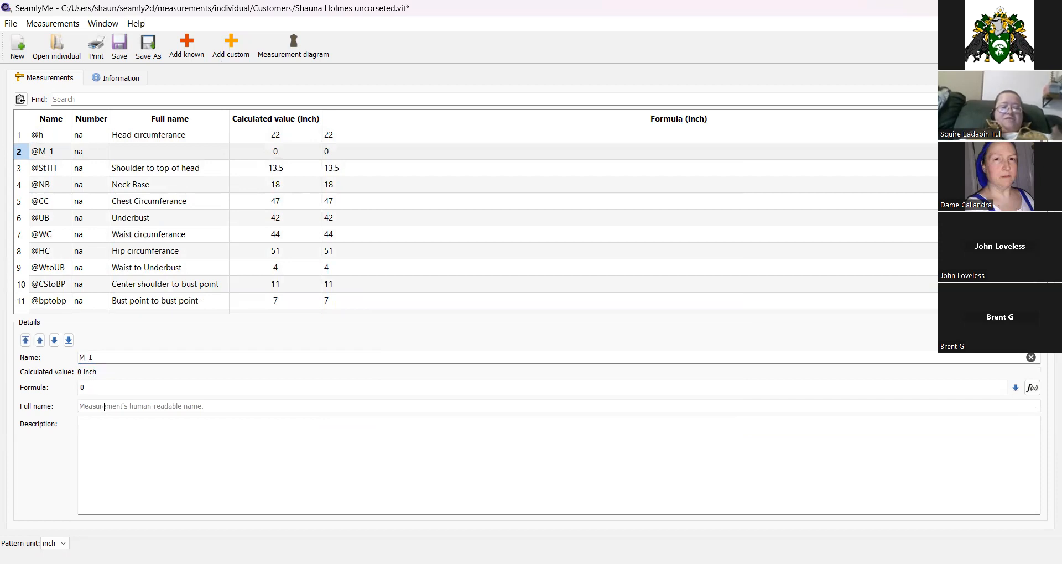
left_click(104, 407)
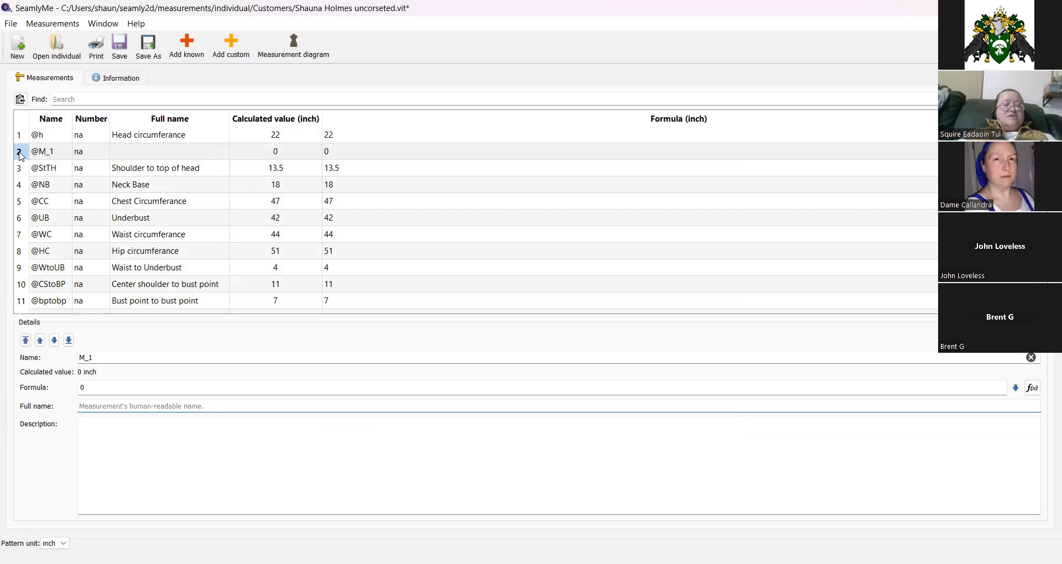
left_click(20, 155)
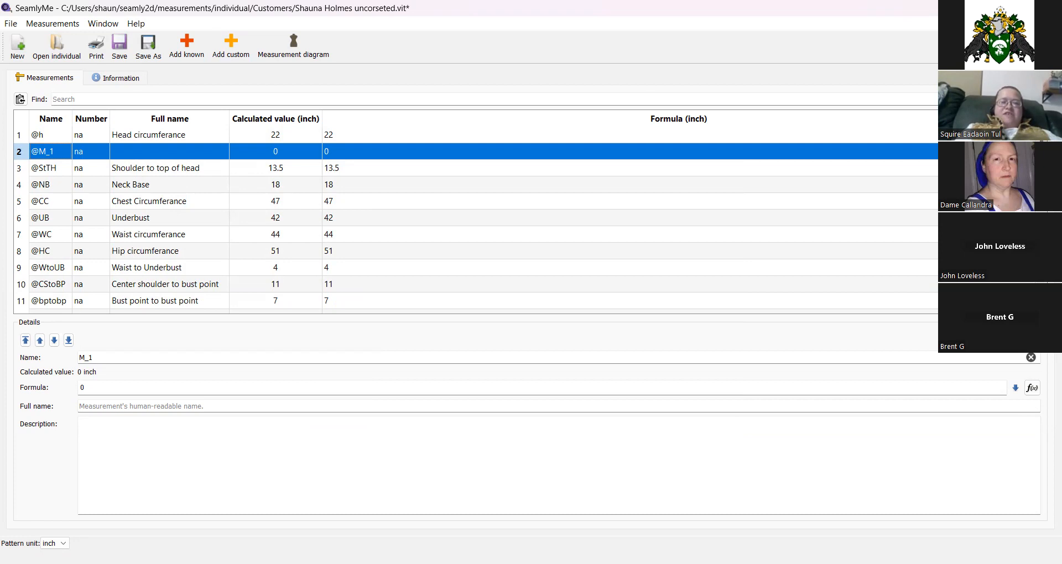
key("alt+F4")
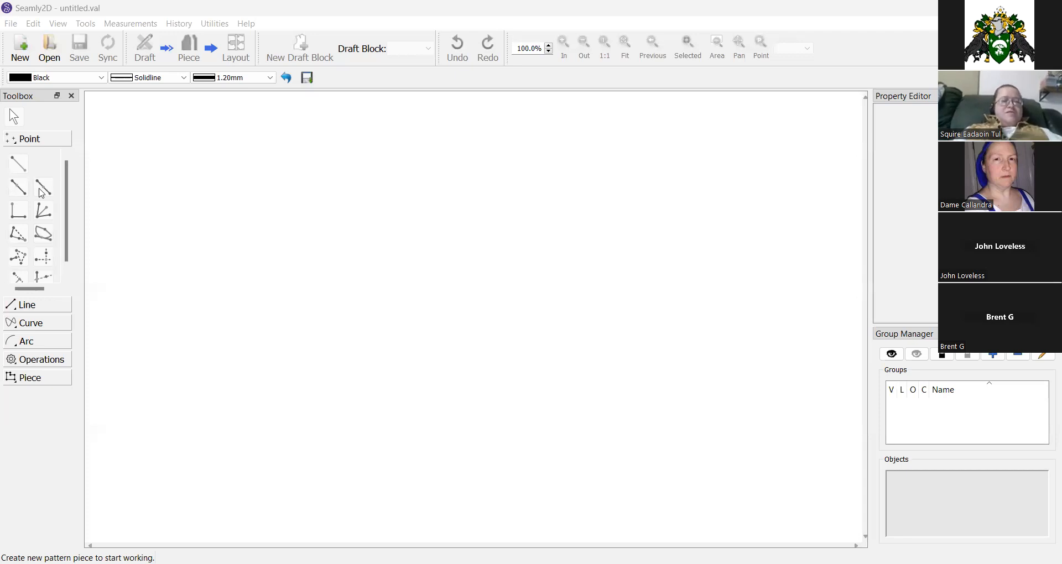
Create a new pattern with the draft block named Basic body block in inches.
left_click(22, 54)
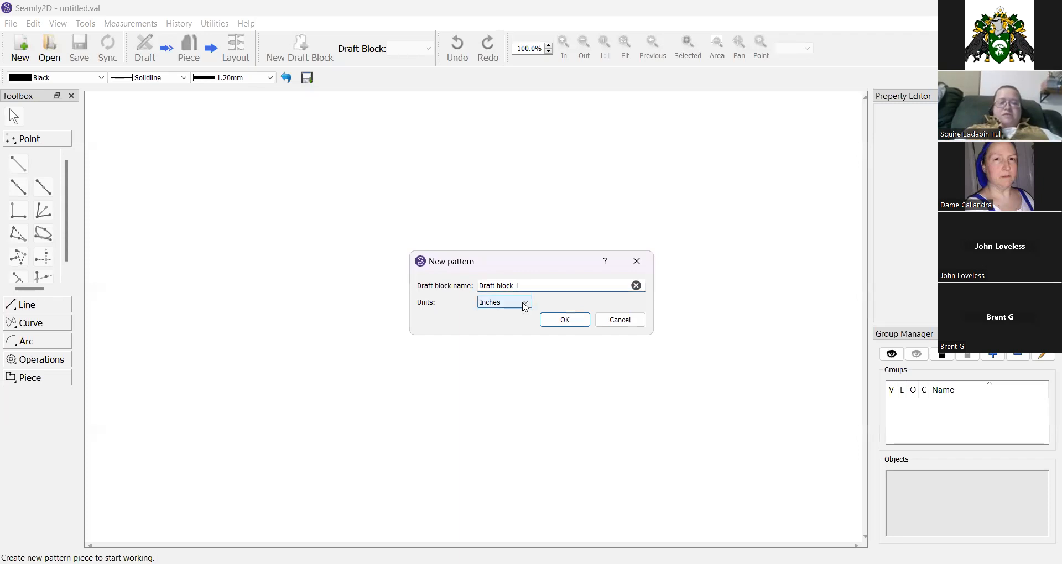
left_click(524, 308)
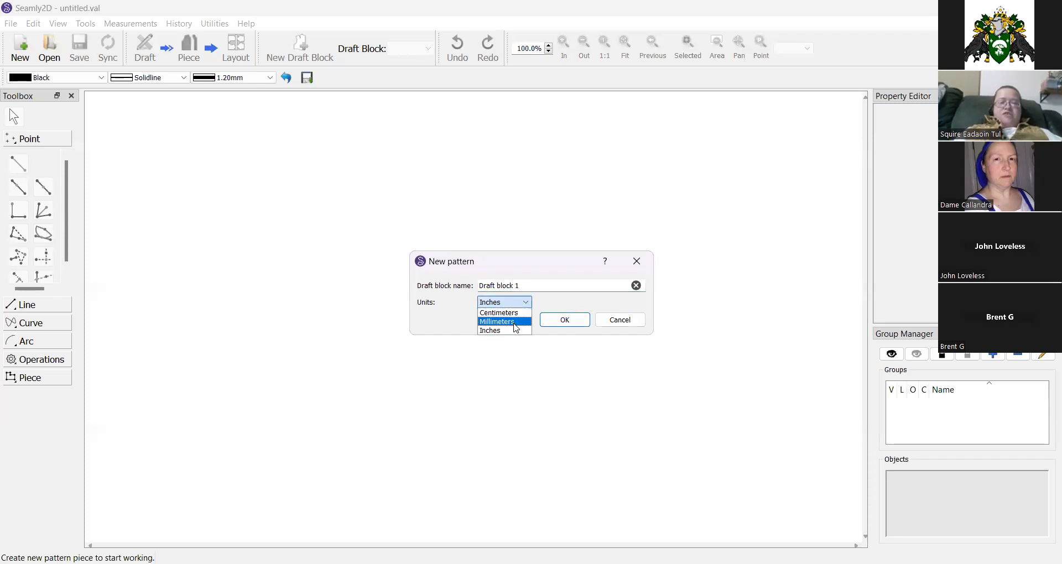
left_click(514, 330)
left_click(524, 285)
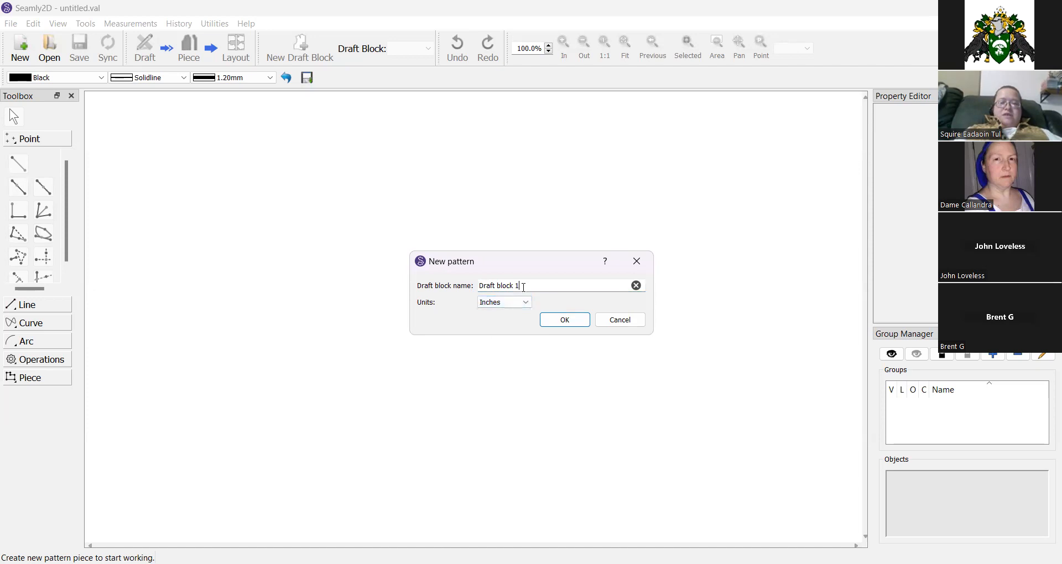
triple_click(525, 287)
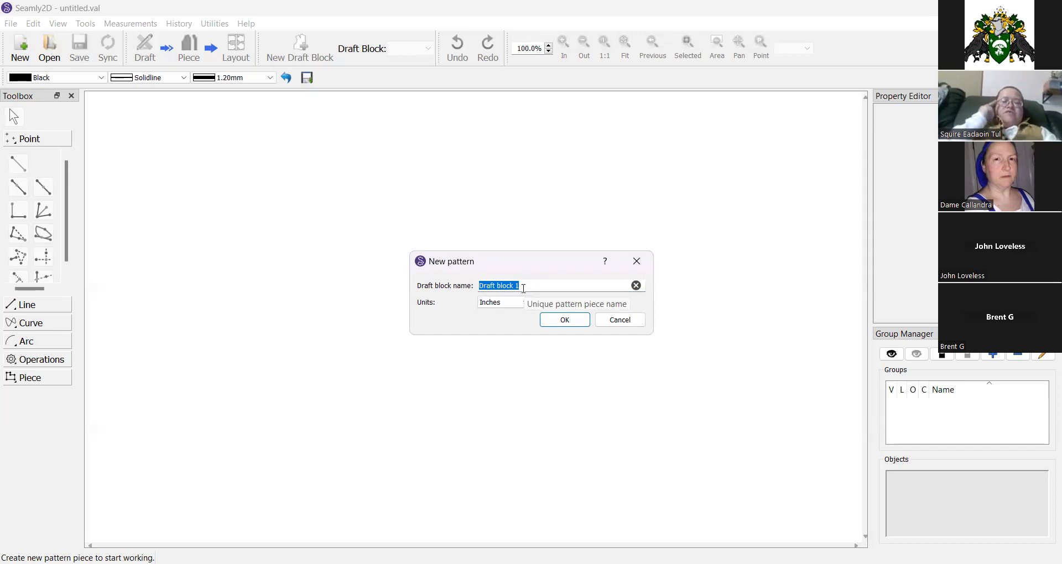
type("Bas")
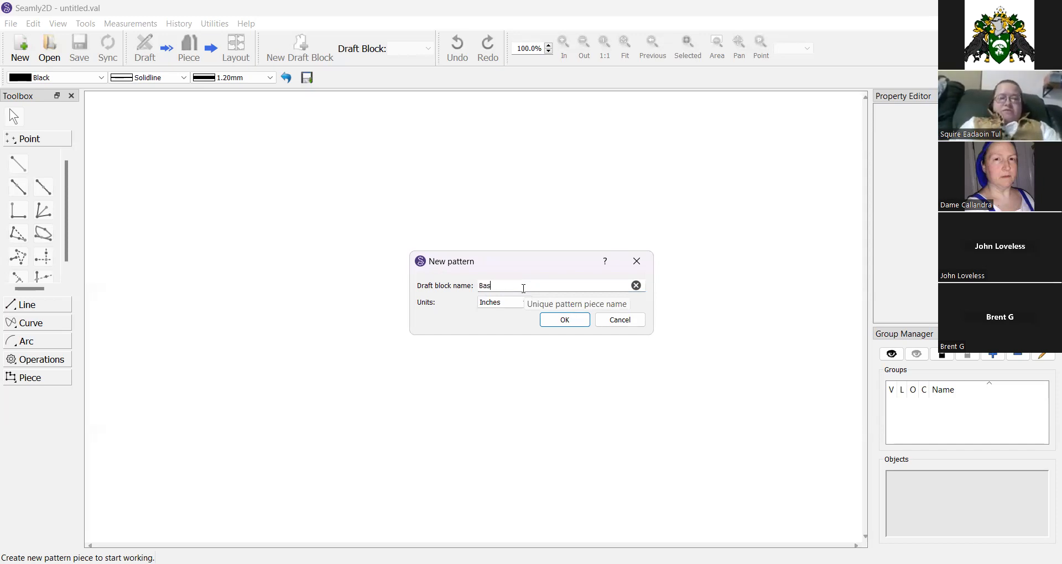
type("ic body block")
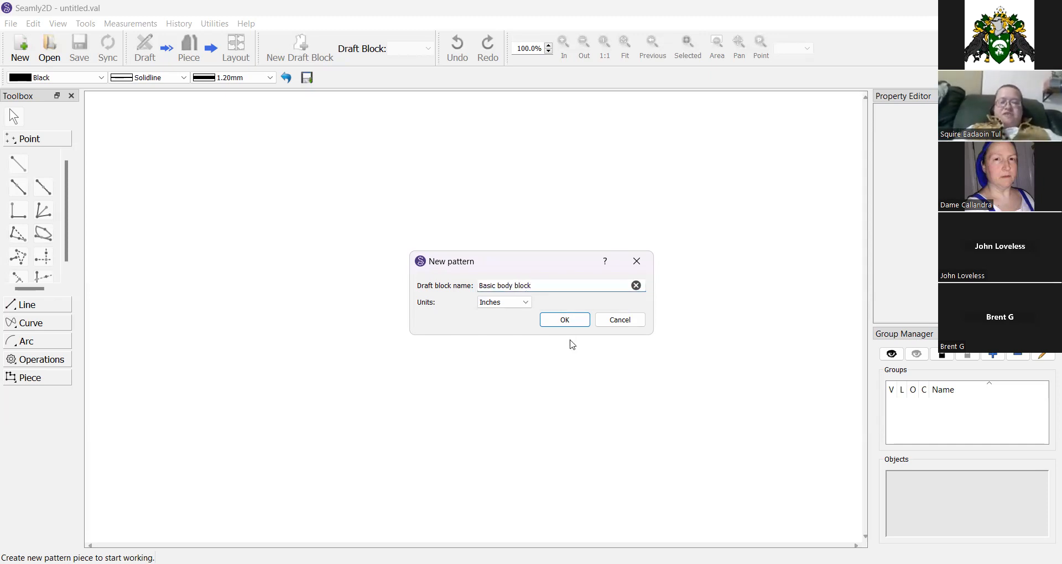
left_click(570, 319)
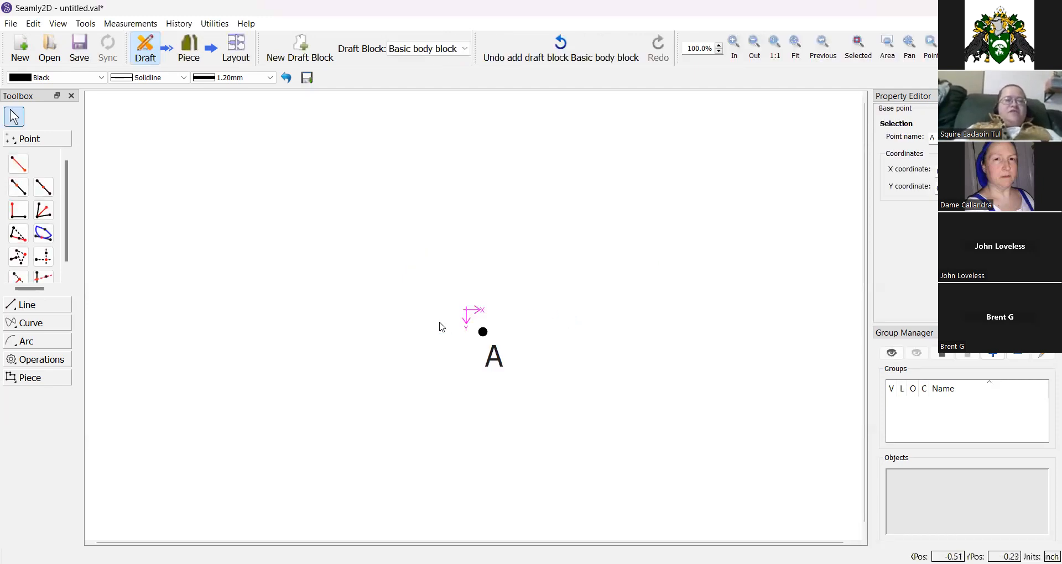
Load the customer's individual measurements file into the pattern.
left_click(123, 24)
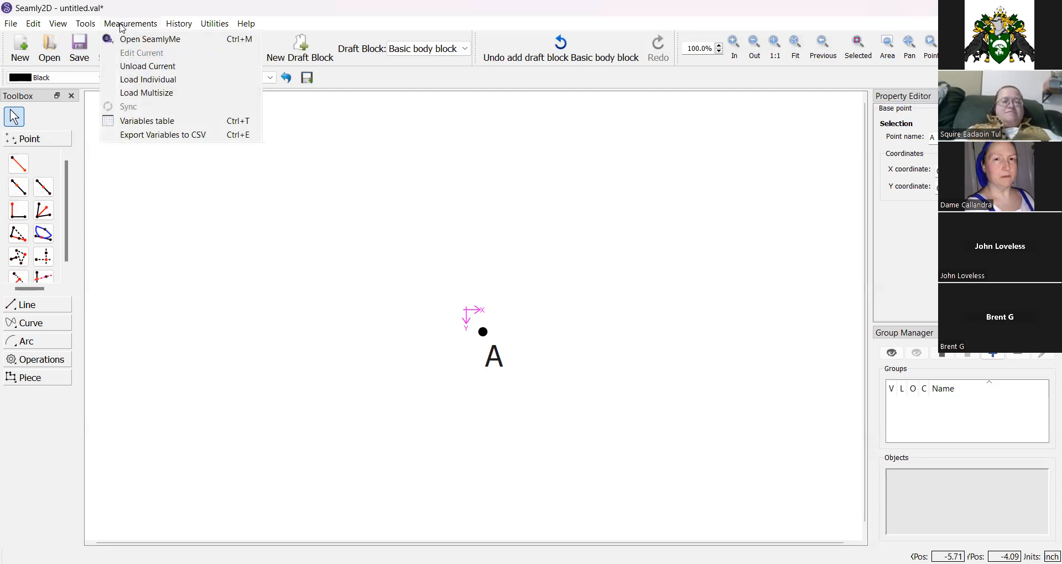
left_click(127, 80)
double_click(464, 220)
double_click(478, 248)
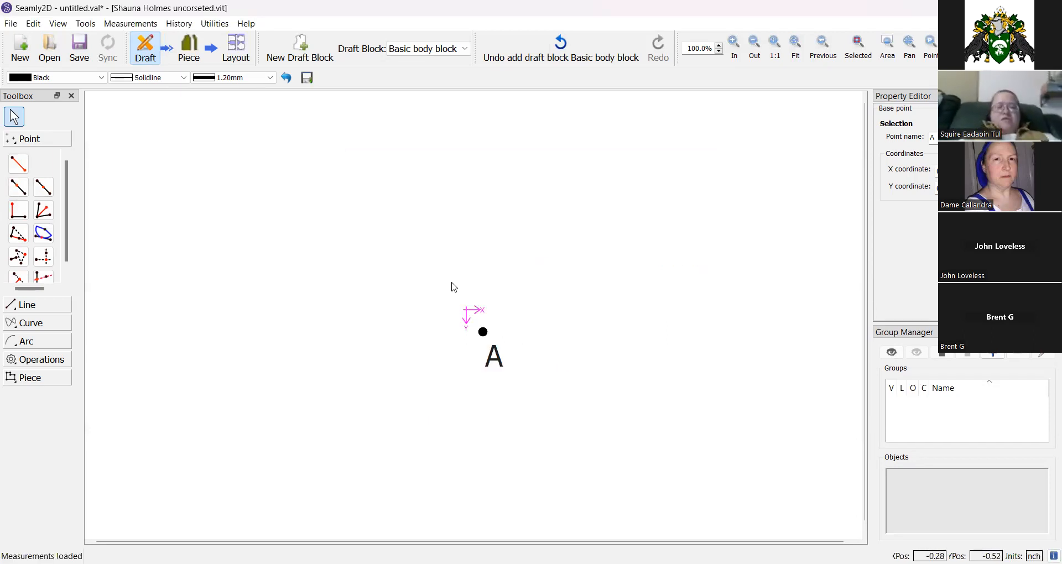
Draw a Length and Angle point from A toward the right and set its angle to 0°.
left_click(19, 165)
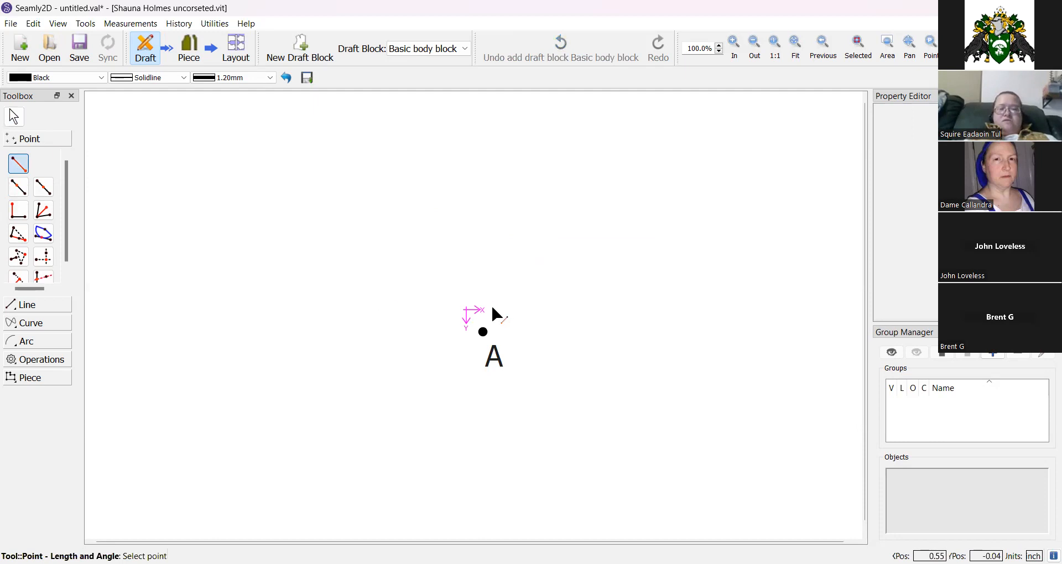
left_click(483, 332)
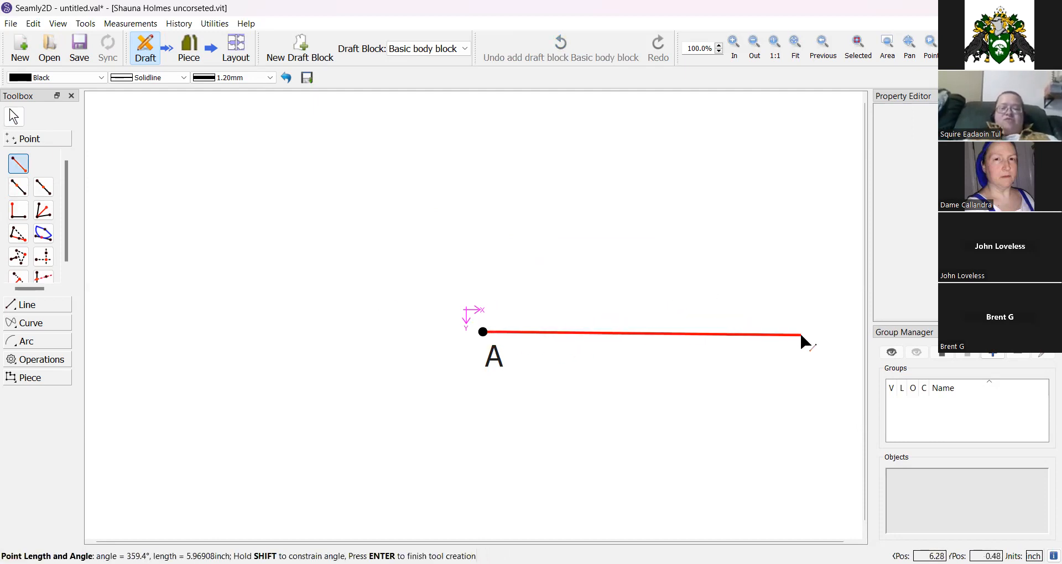
left_click(822, 335)
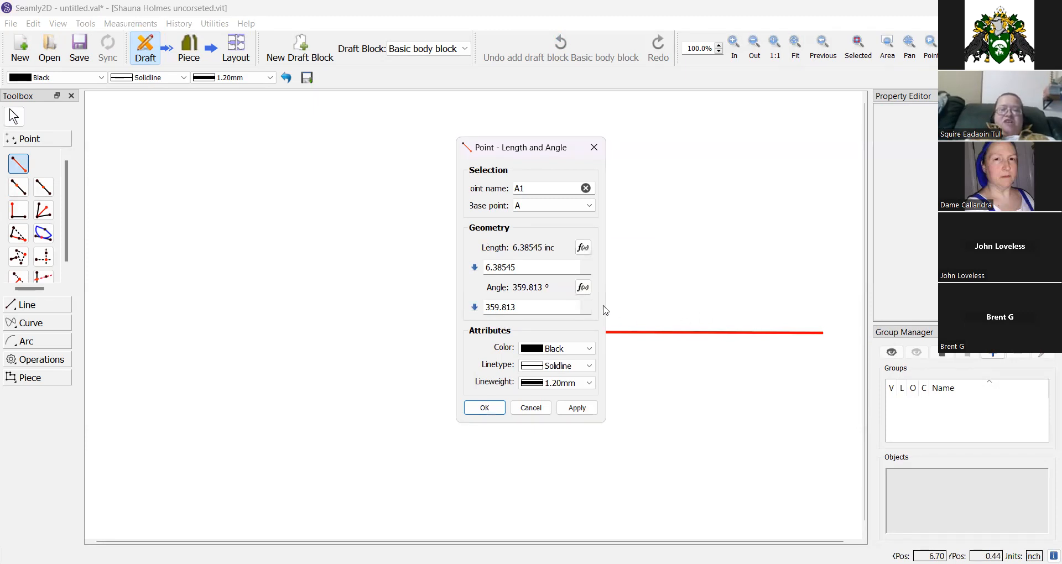
triple_click(550, 309)
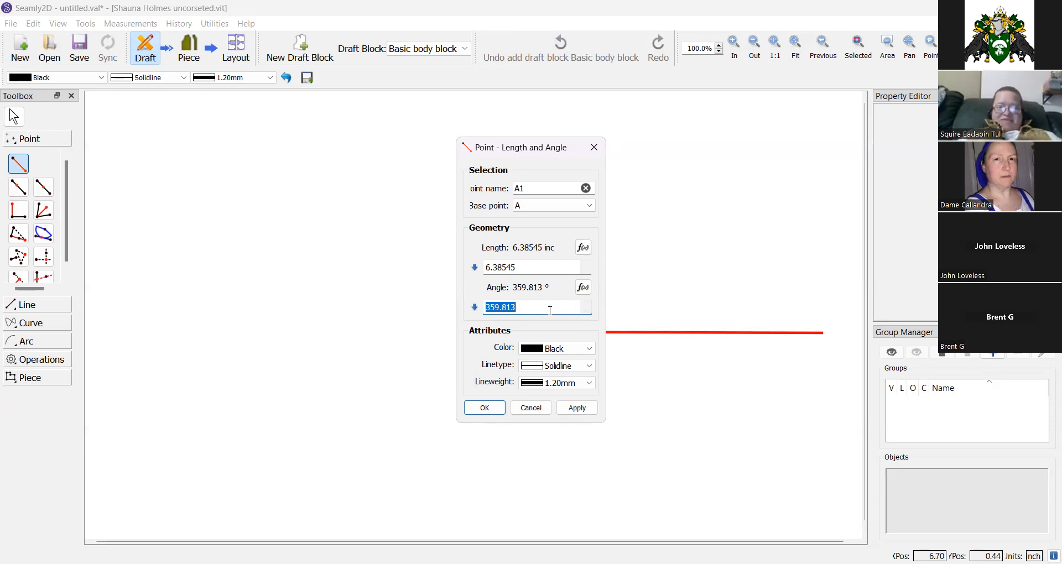
type("0")
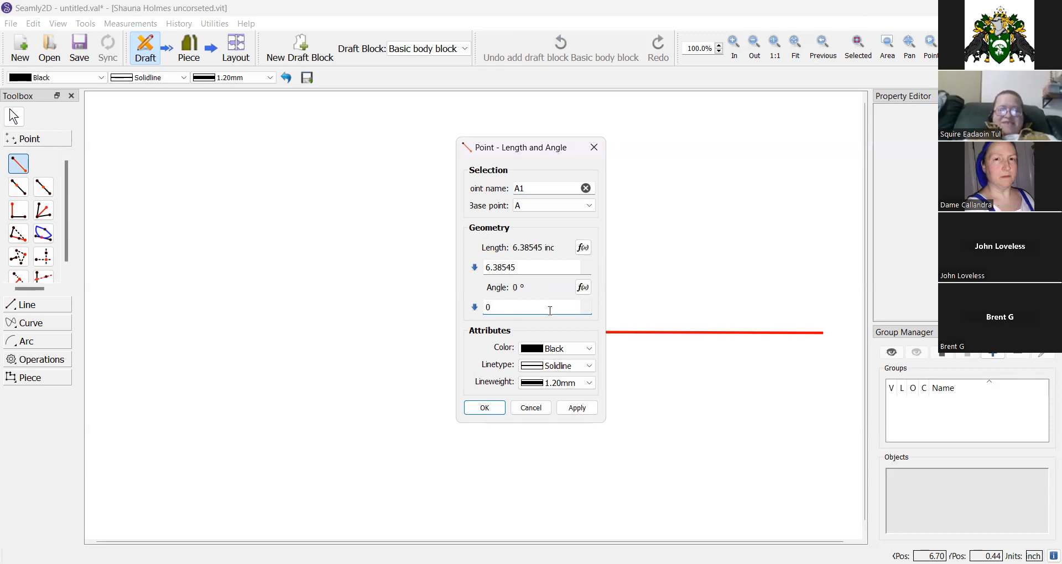
left_click(583, 248)
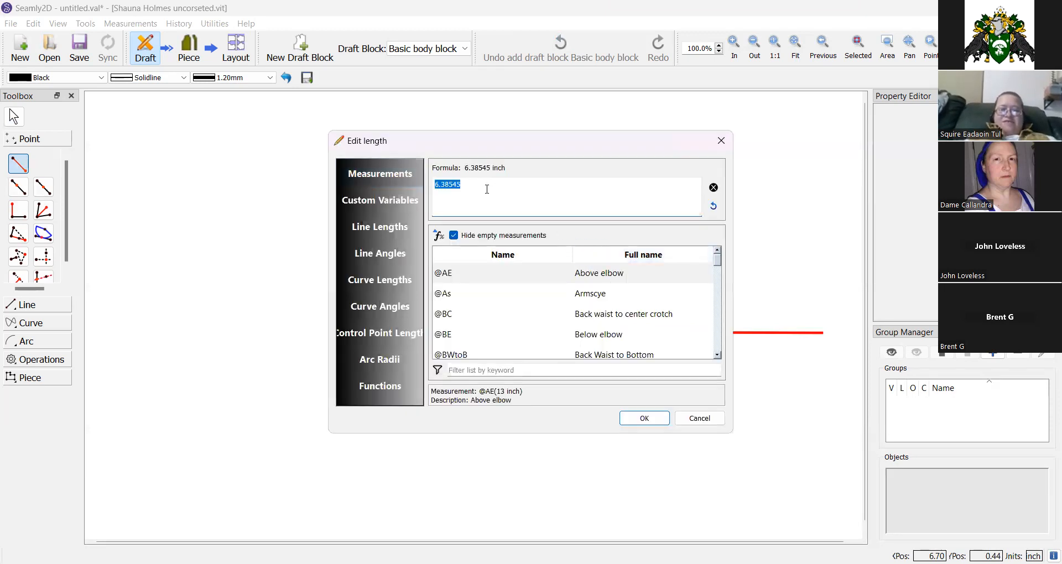
key("BackSpace")
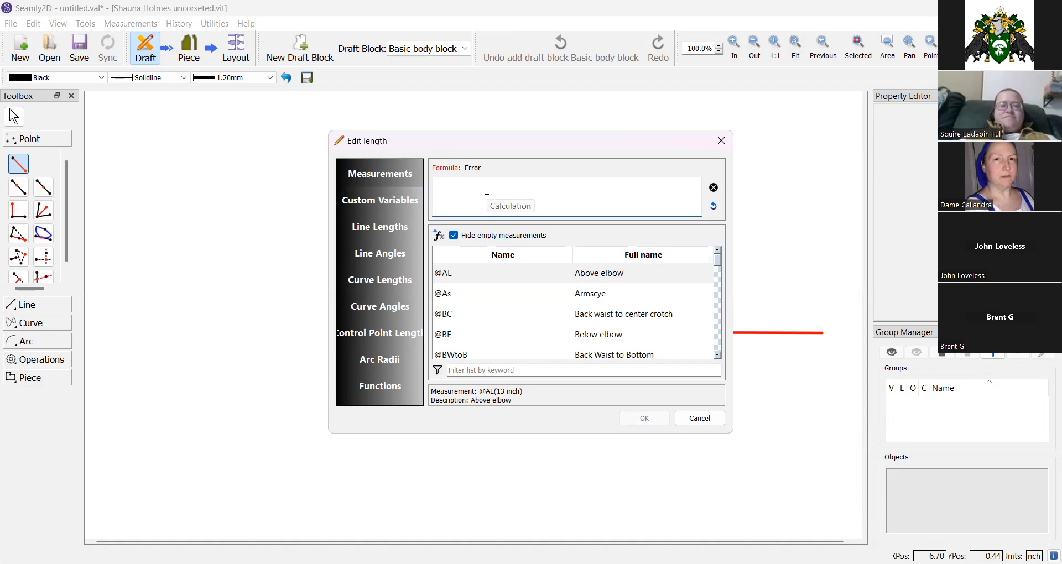
left_click(400, 180)
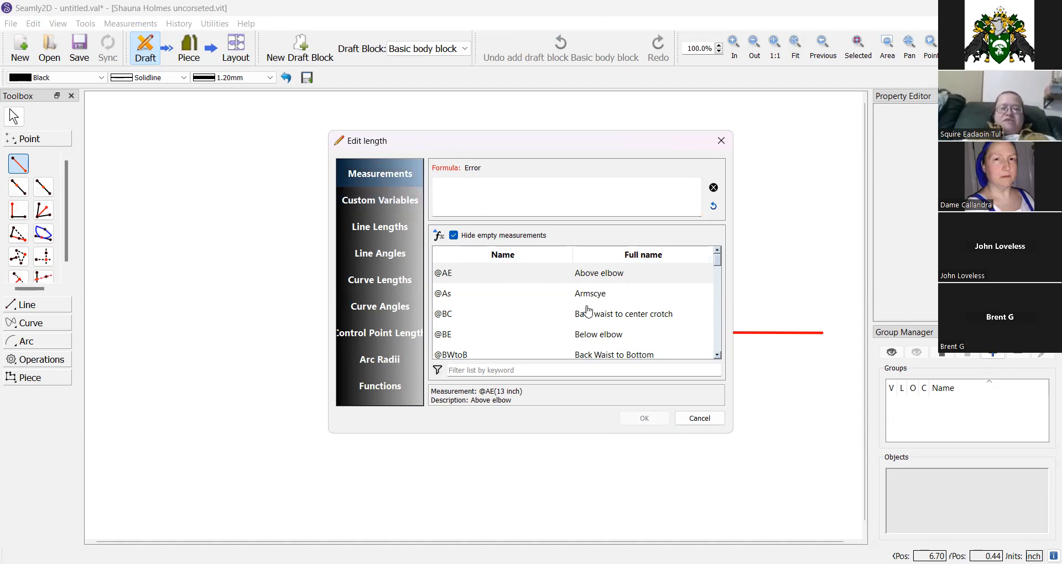
scroll(606, 319, "down", 1)
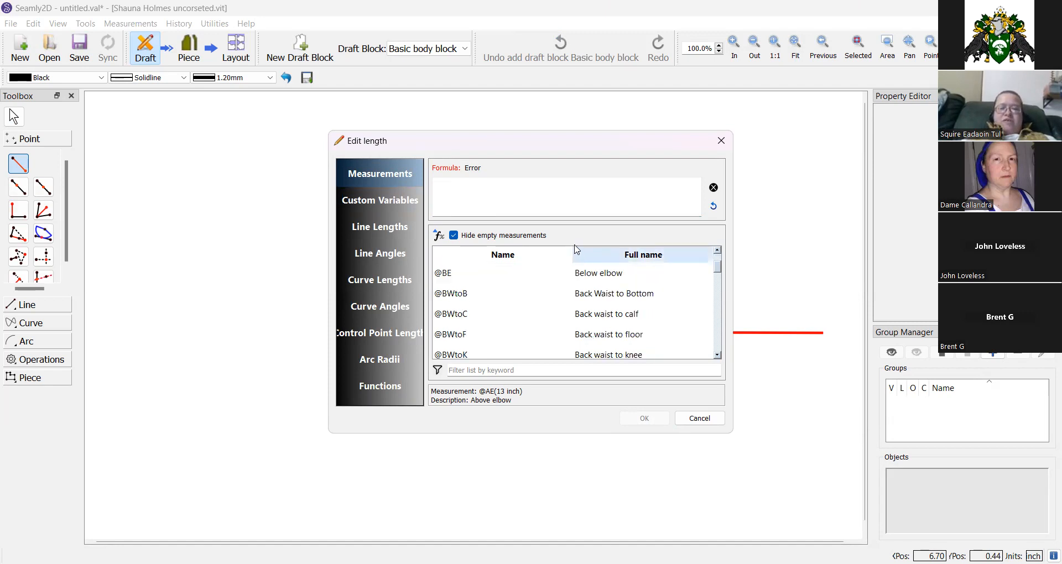
left_click(453, 236)
left_click(453, 236)
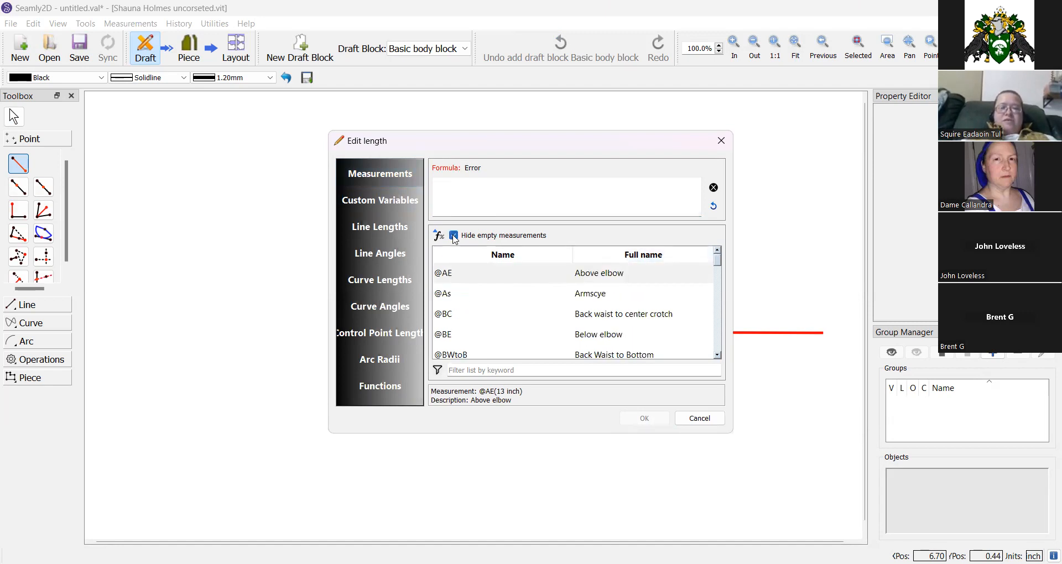
left_click(488, 370)
type("chest")
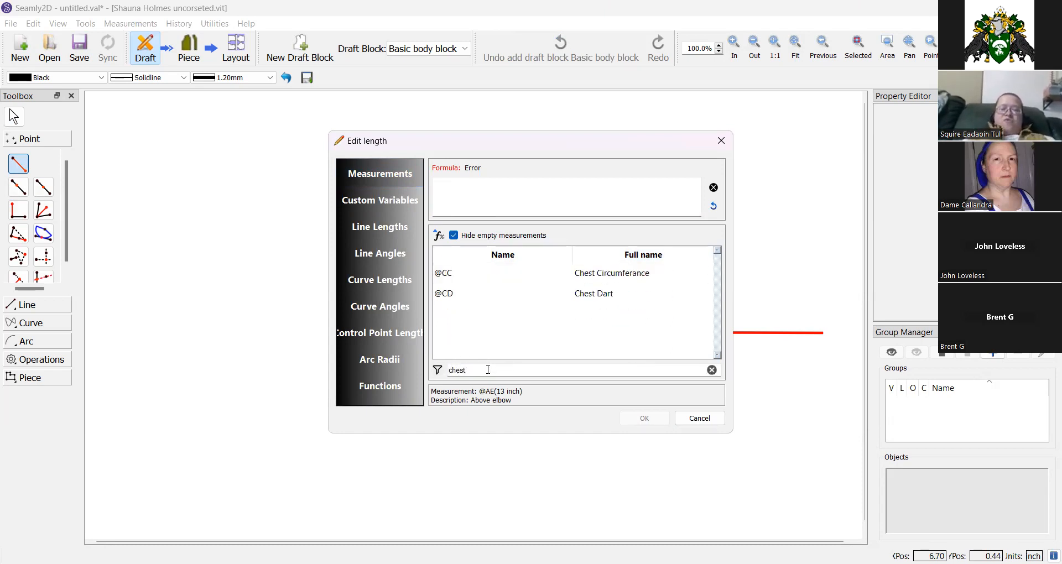
double_click(604, 279)
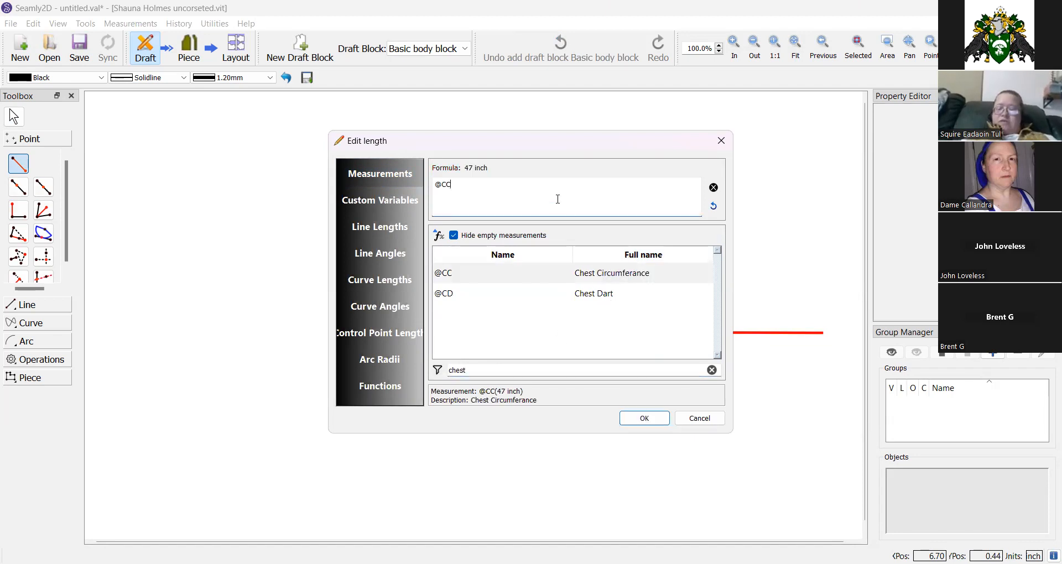
type("/")
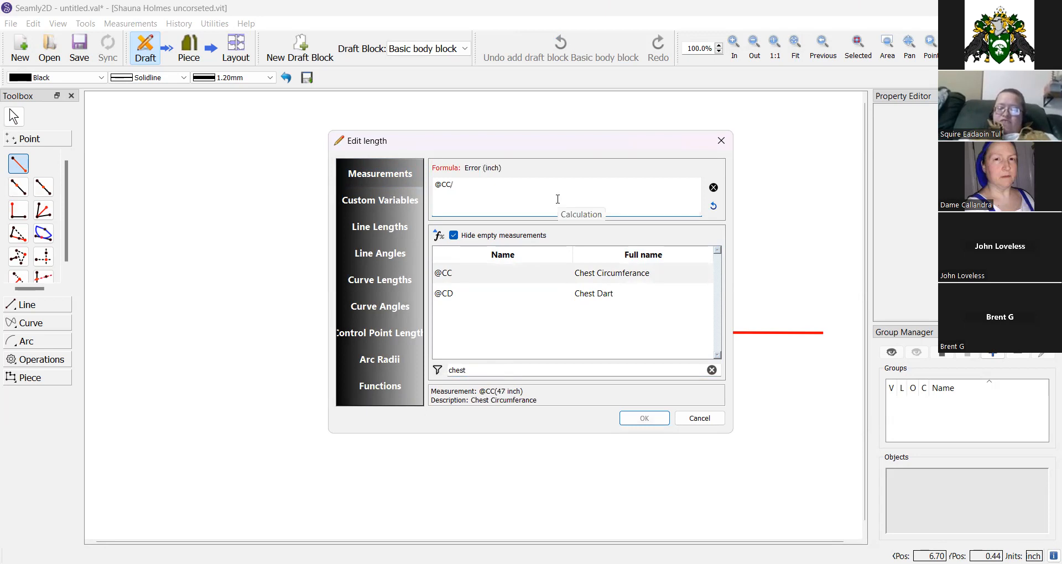
type("2+")
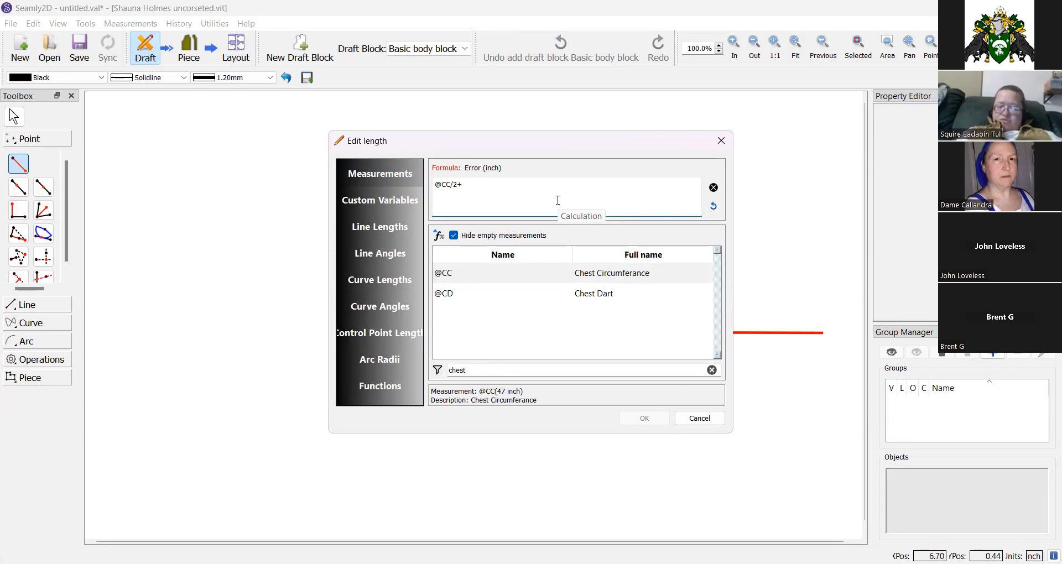
type("5")
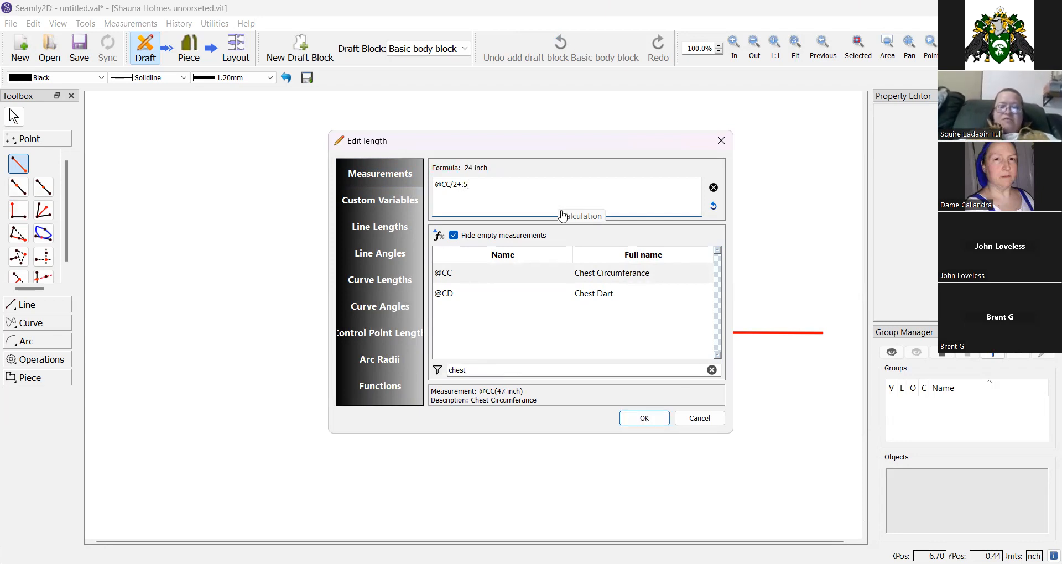
left_click(638, 421)
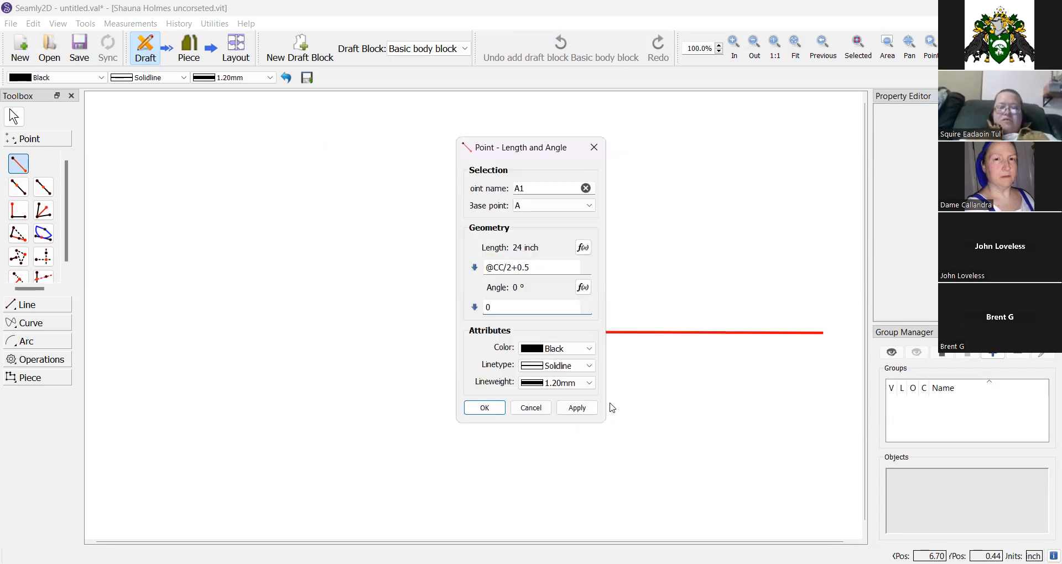
left_click(484, 408)
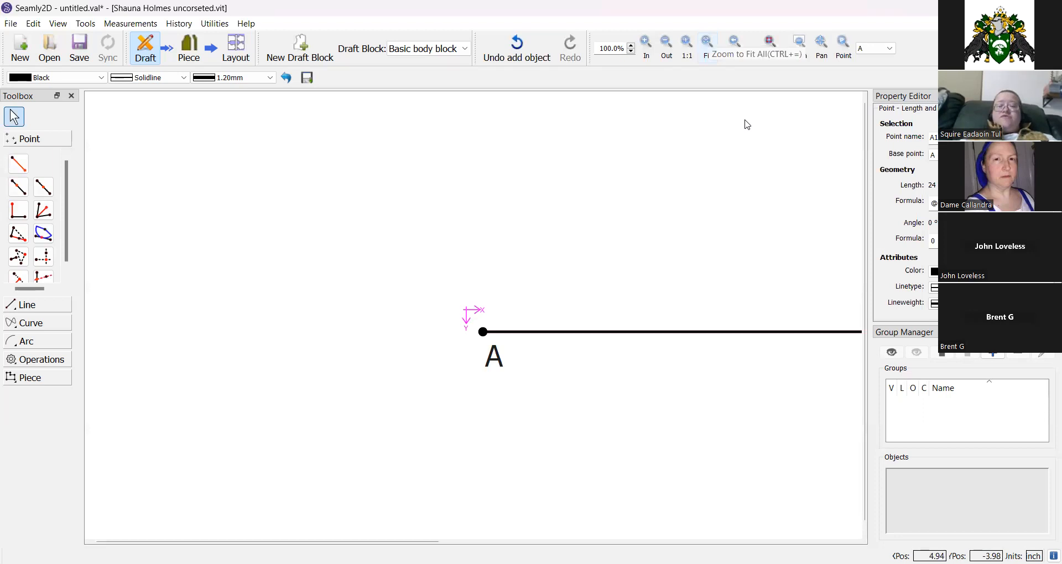
key("ctrl+=")
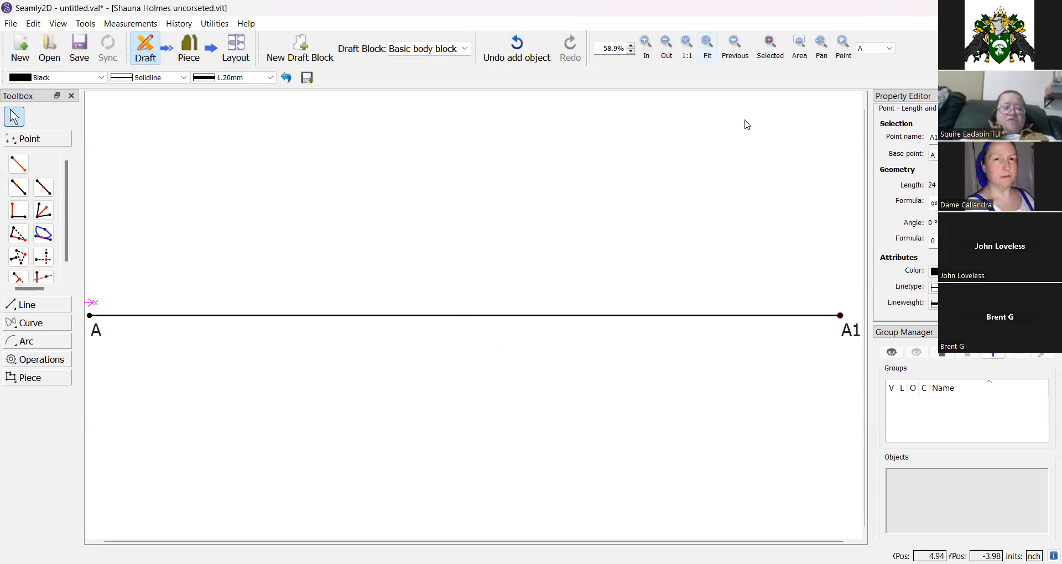
left_click(17, 218)
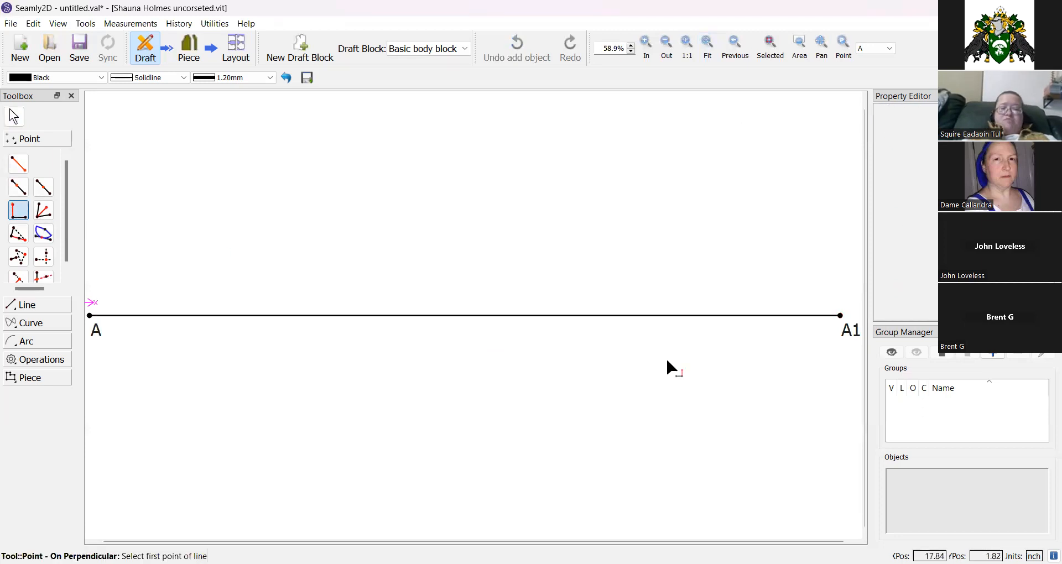
left_click(844, 331)
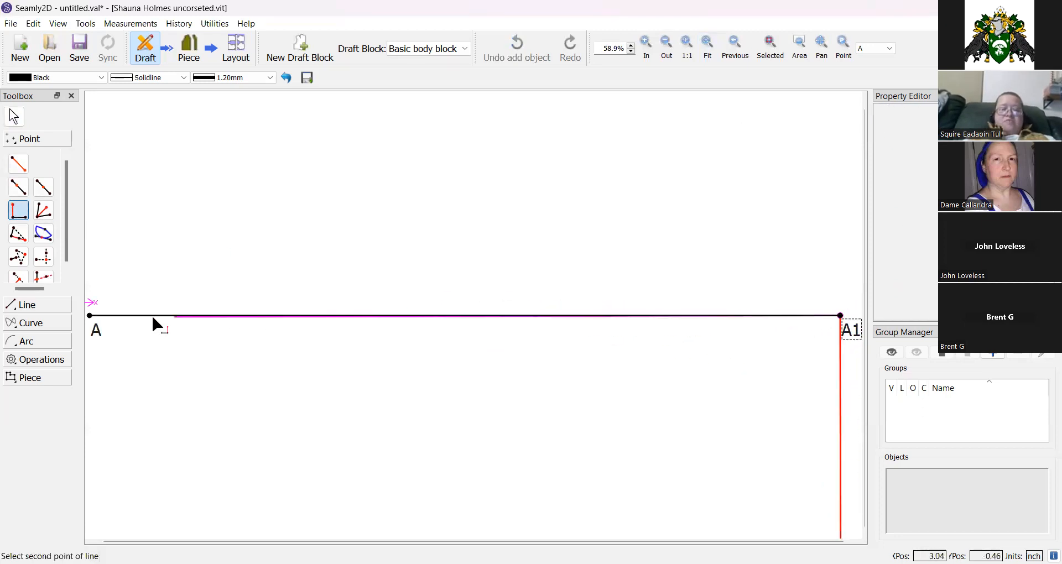
left_click(101, 336)
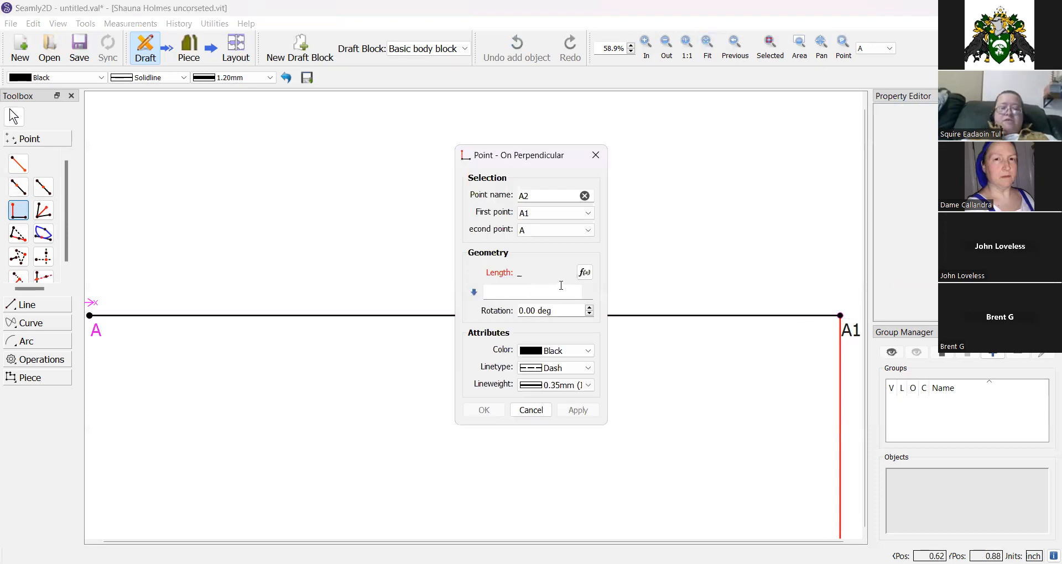
left_click(585, 272)
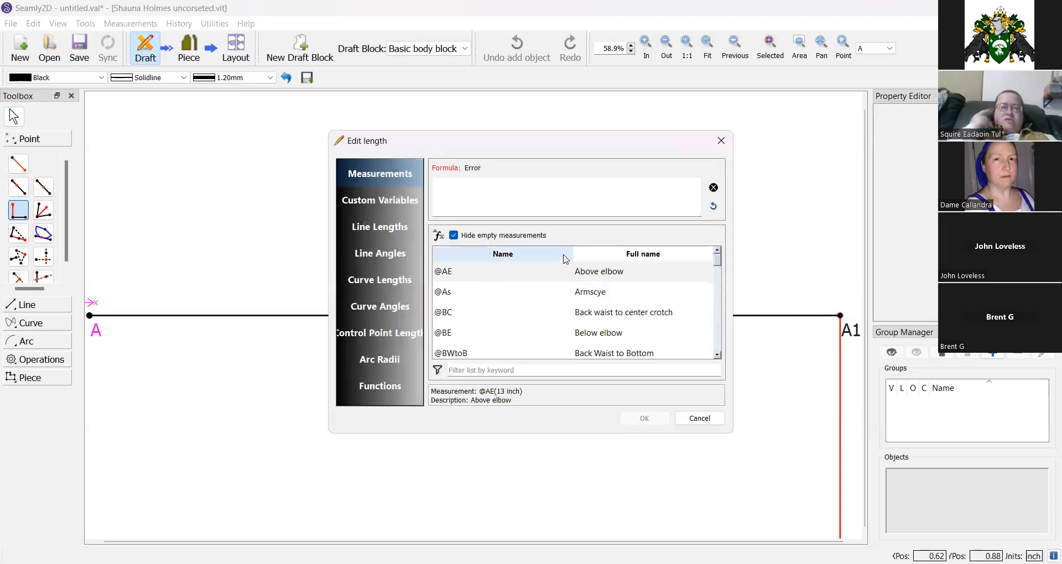
left_click(521, 370)
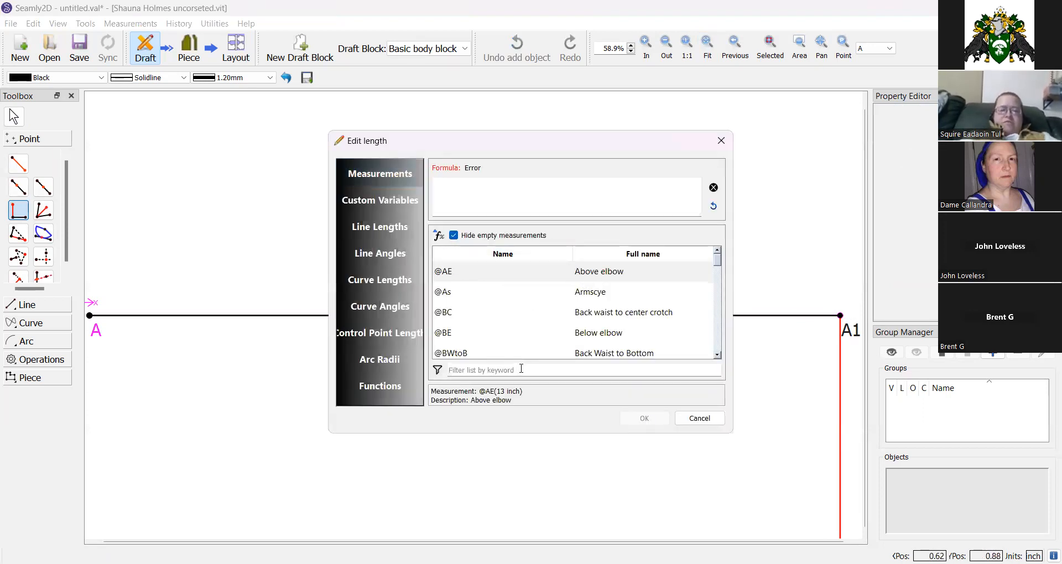
type("center")
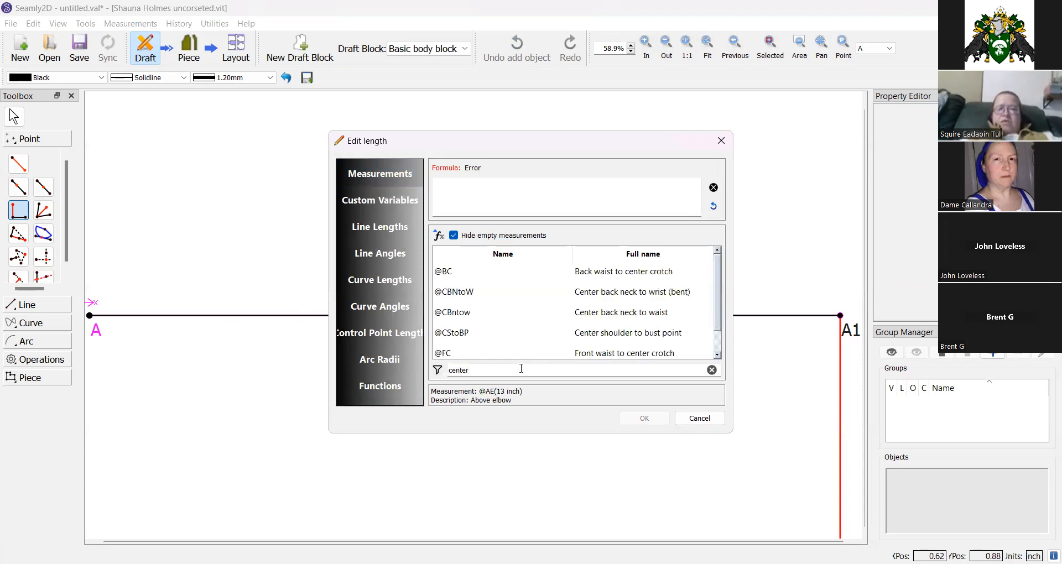
left_click(584, 316)
double_click(585, 320)
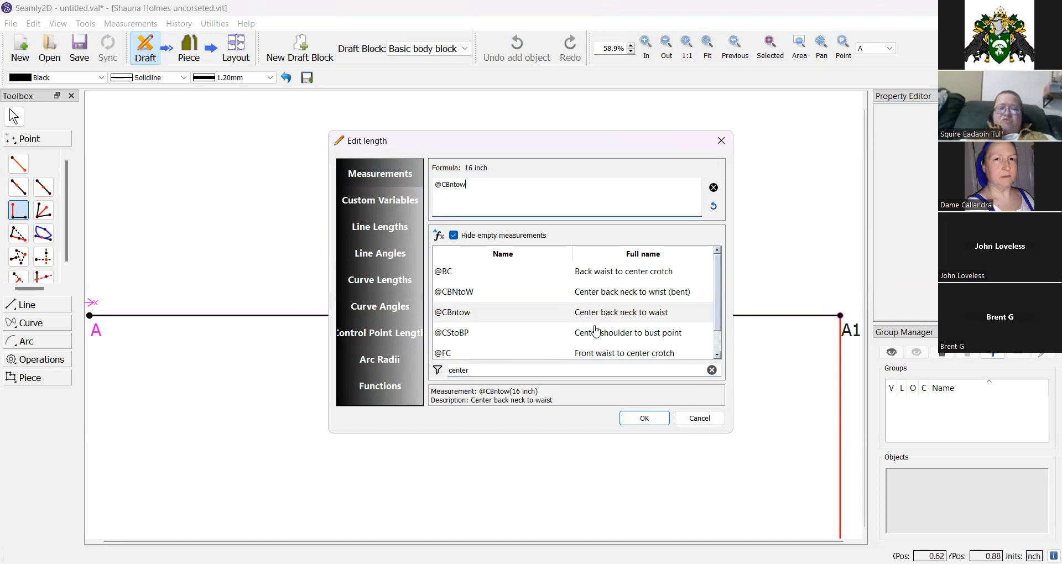
left_click(645, 423)
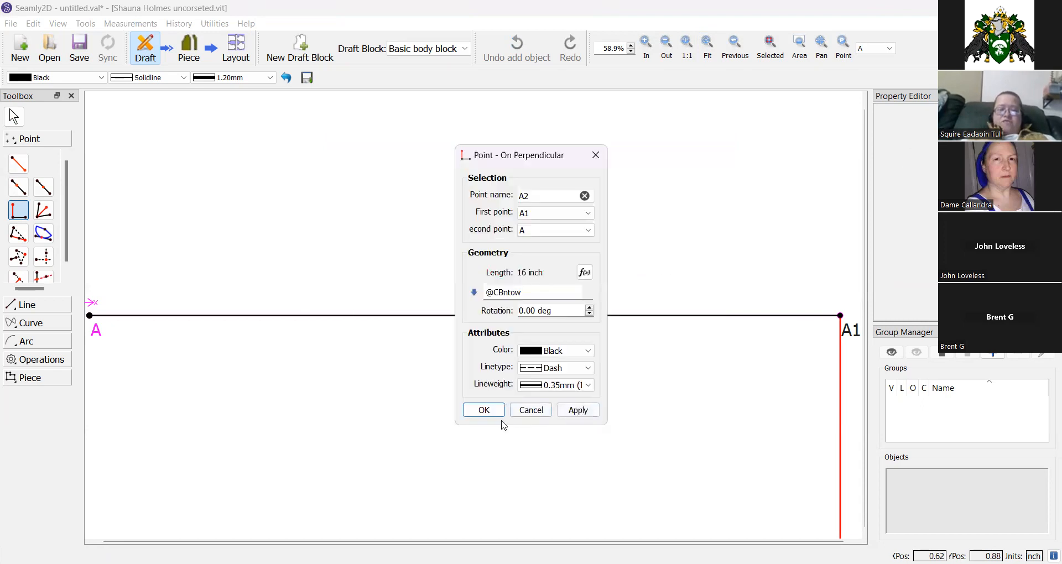
left_click(483, 410)
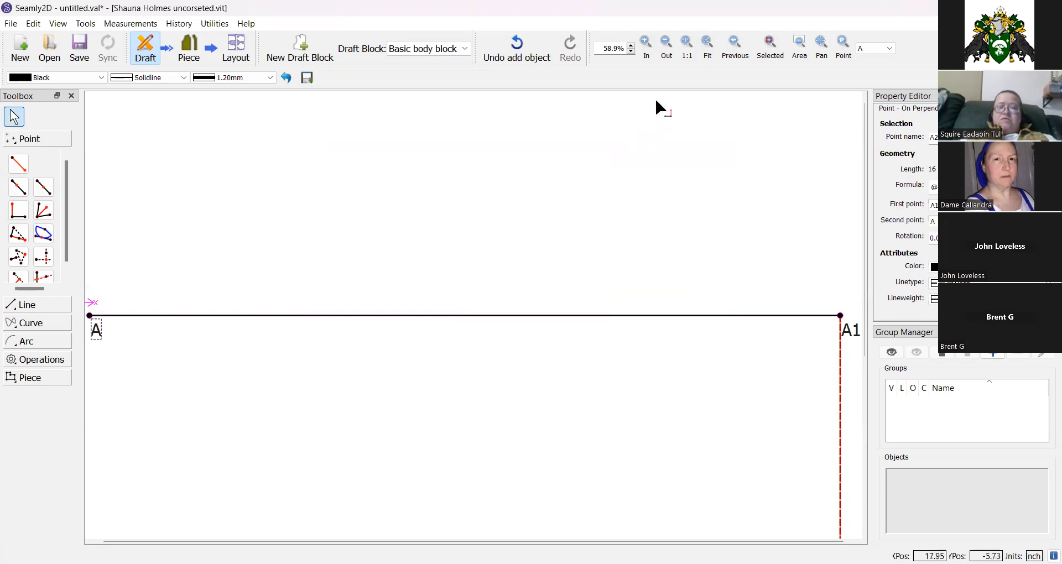
Add a perpendicular point A3 from A2 off line A2–A1, with its length set to the line length Line_A_A1.
left_click(710, 50)
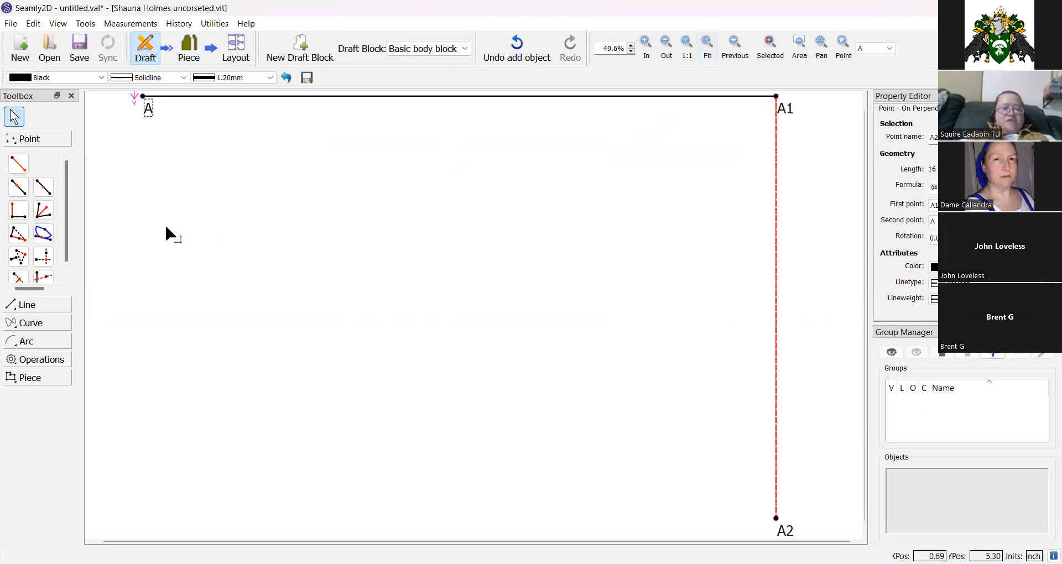
left_click(18, 210)
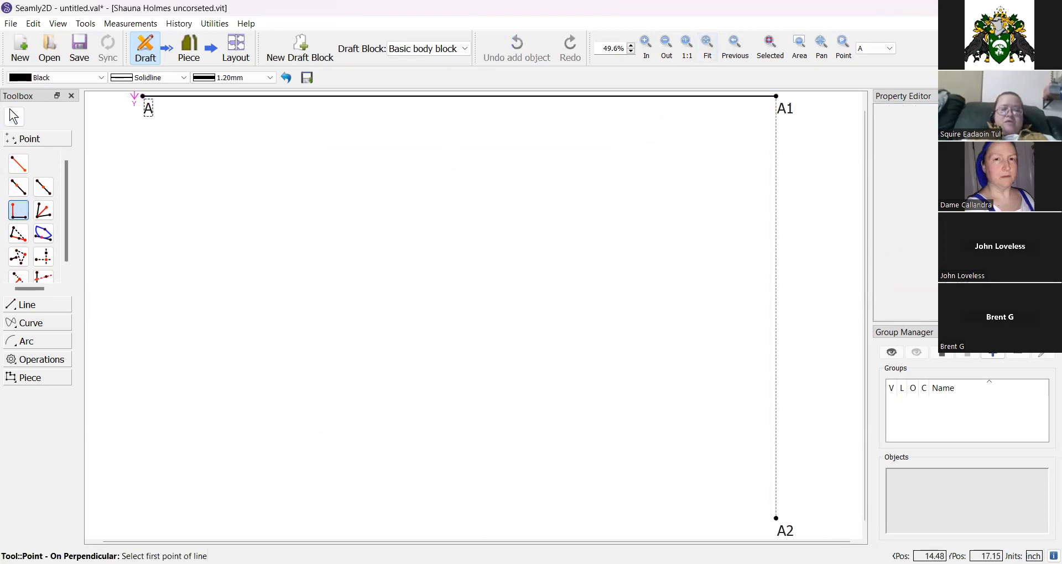
left_click(784, 528)
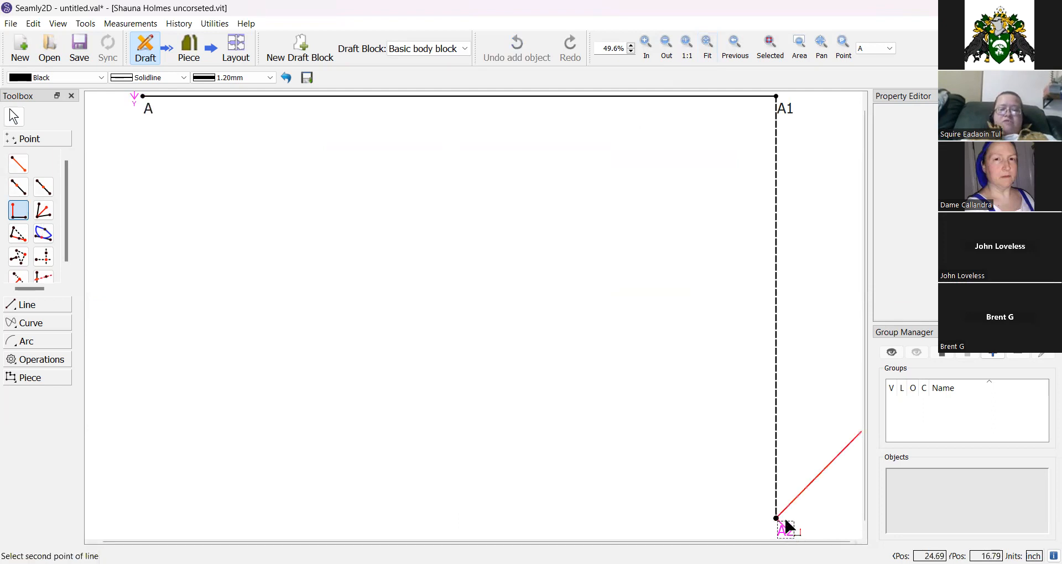
left_click(786, 111)
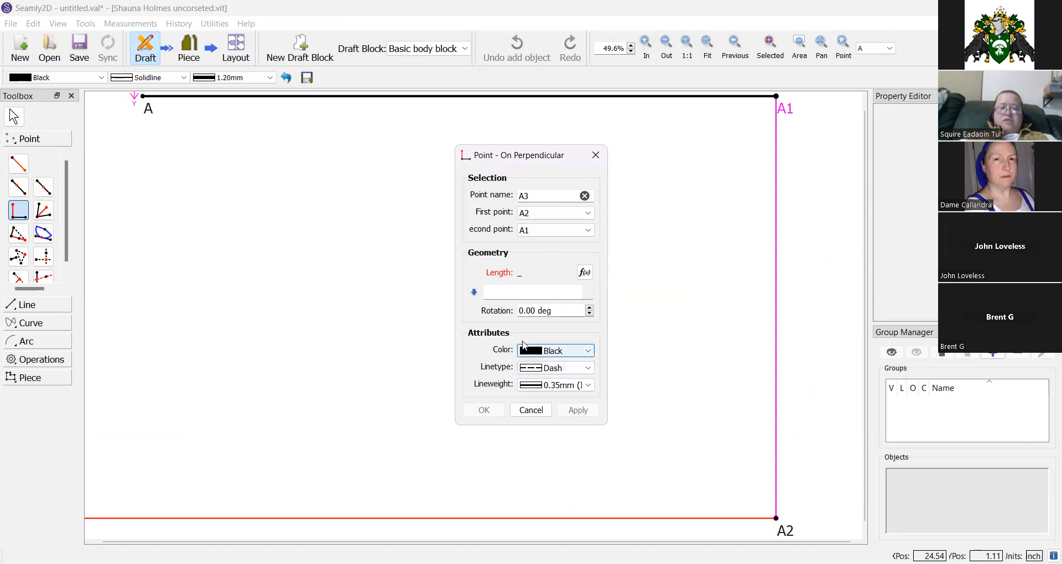
left_click(584, 273)
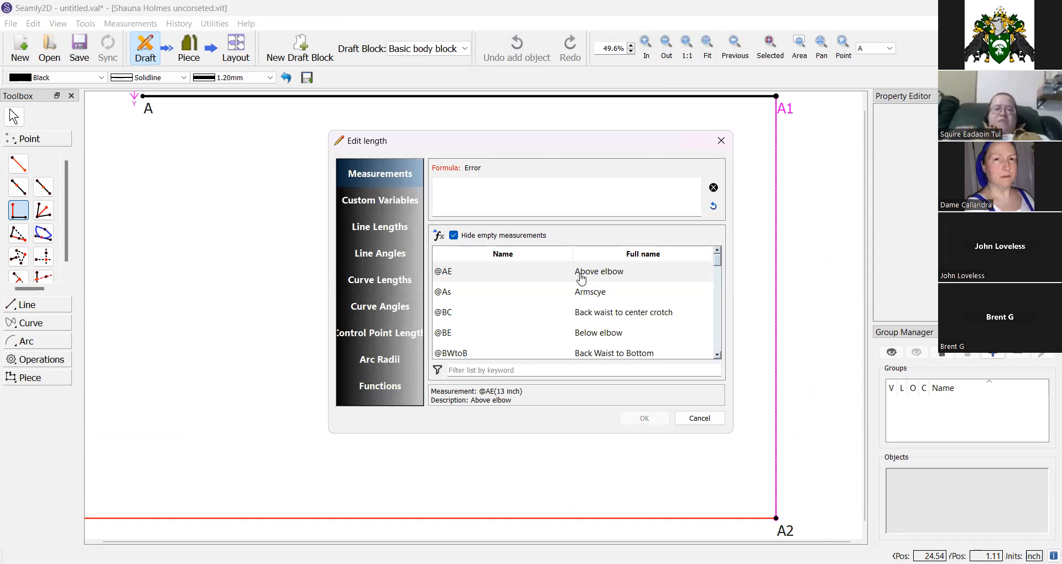
left_click(385, 230)
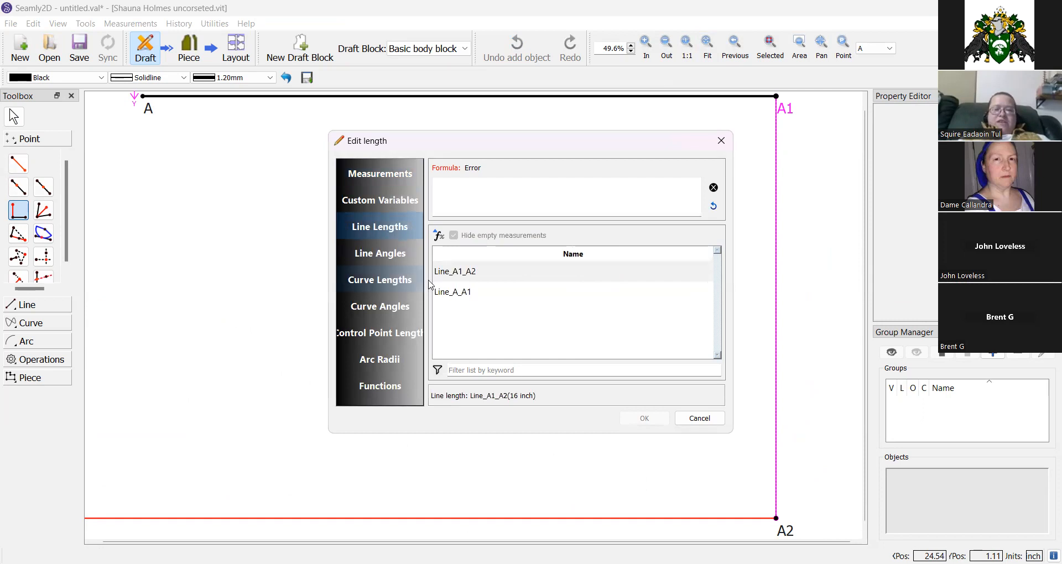
double_click(447, 293)
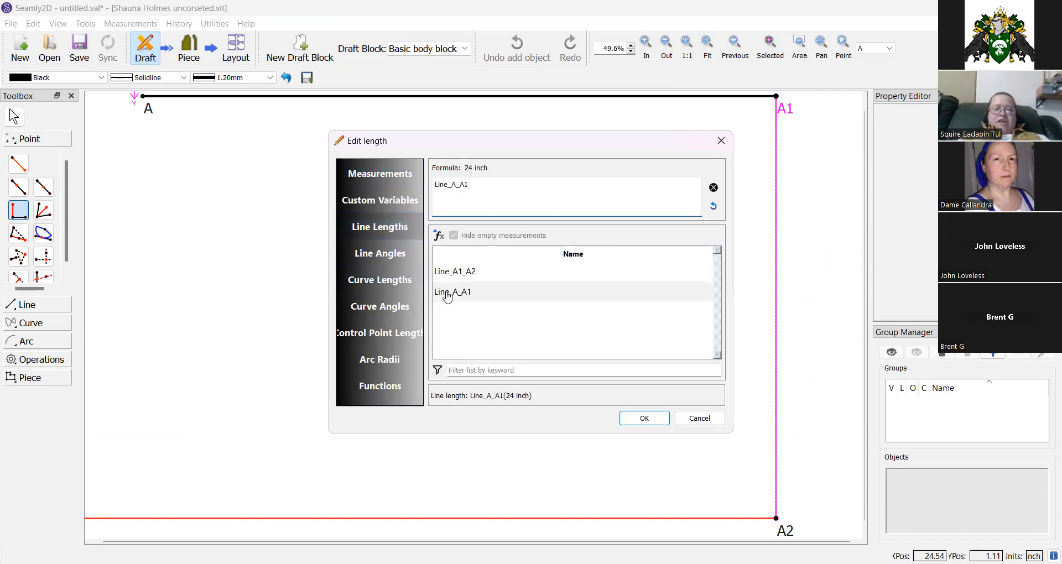
left_click(642, 418)
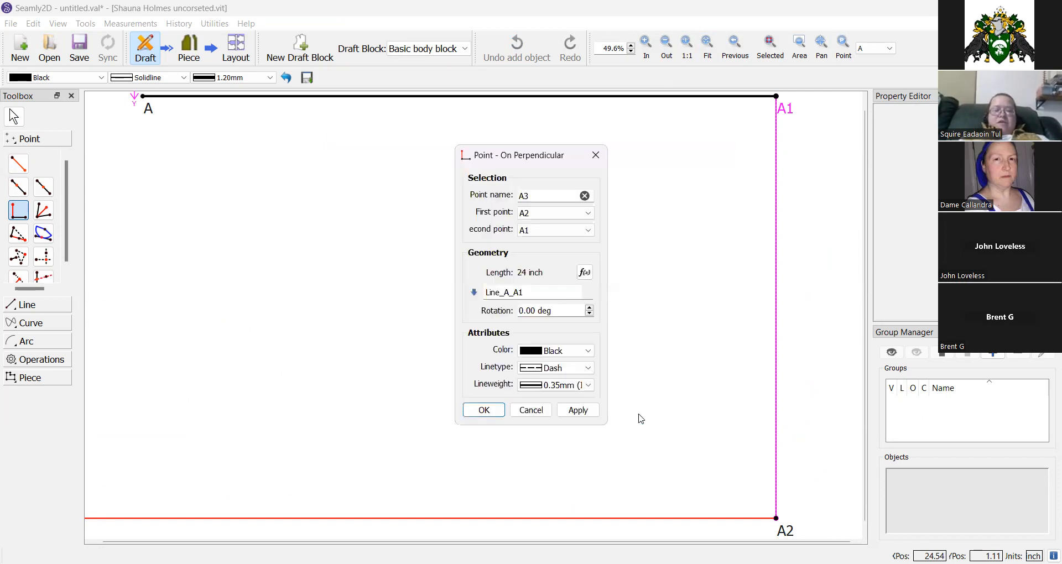
left_click(484, 409)
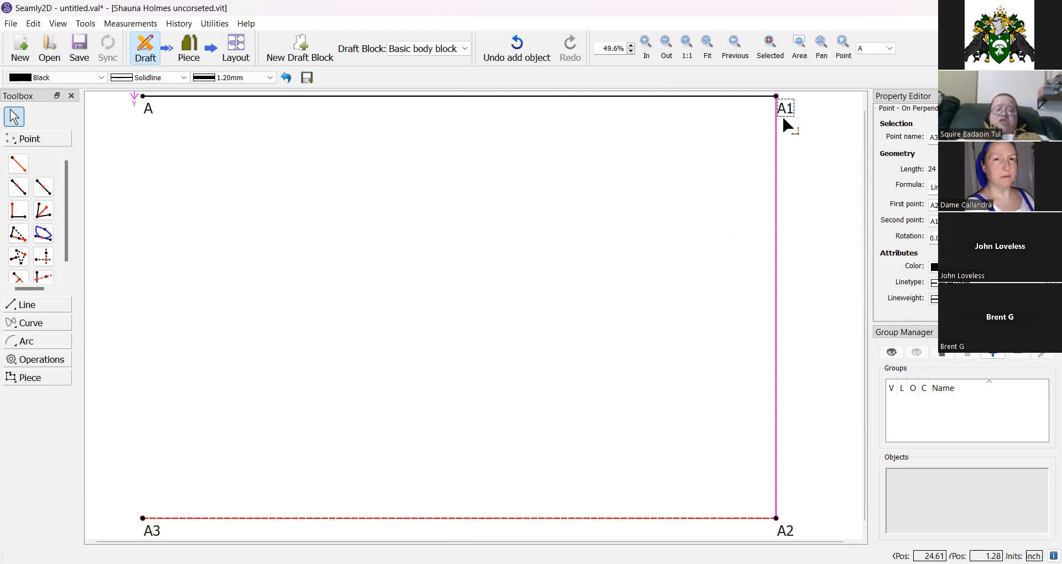
Draw a line from point A down to point A3.
left_click_drag(783, 118, 791, 119)
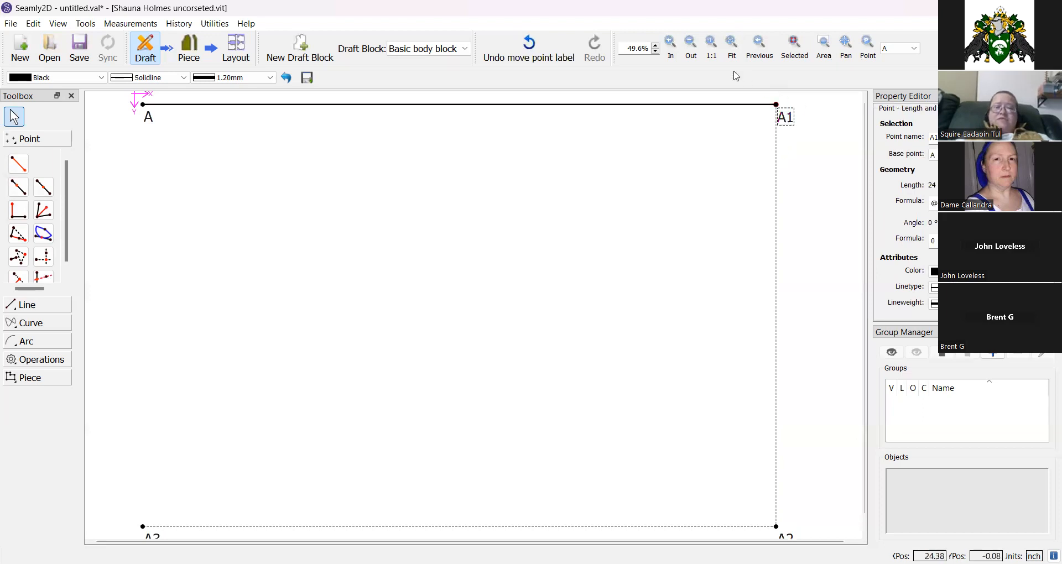
left_click(721, 60)
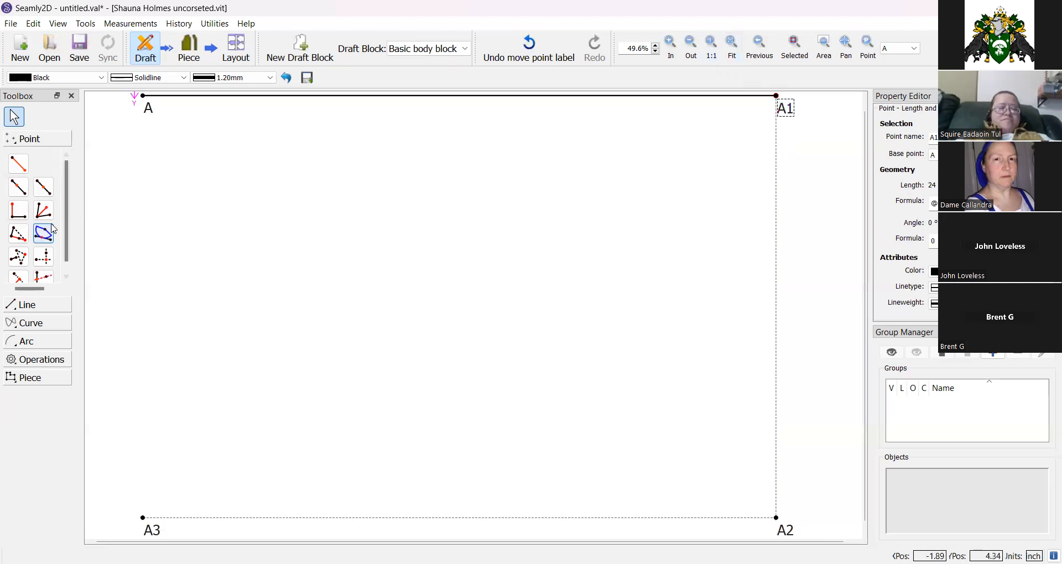
left_click(33, 309)
left_click(18, 182)
left_click(143, 96)
left_click(149, 529)
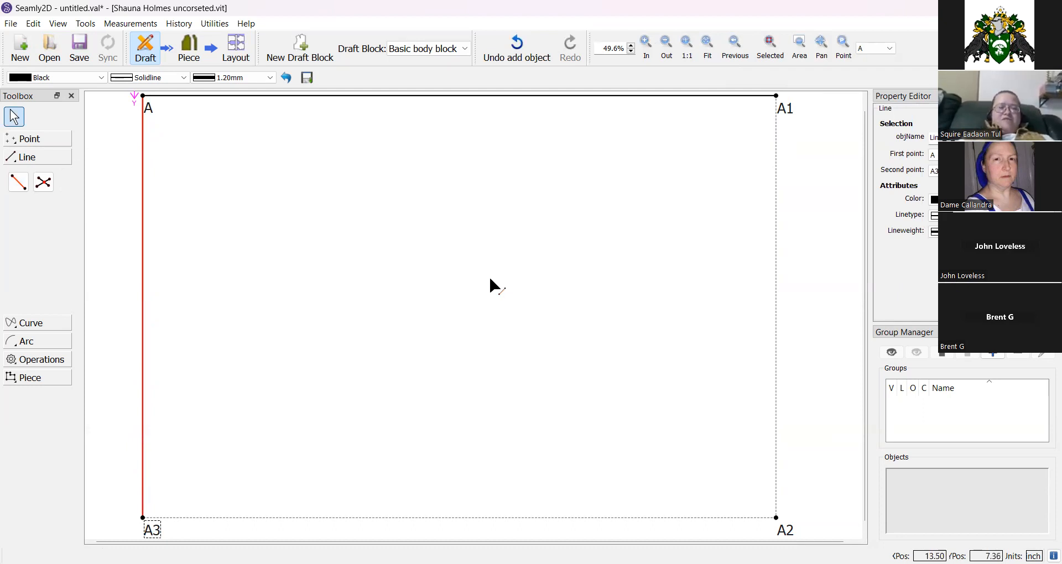
Place a midpoint A4 on the line between A and A1.
left_click(17, 141)
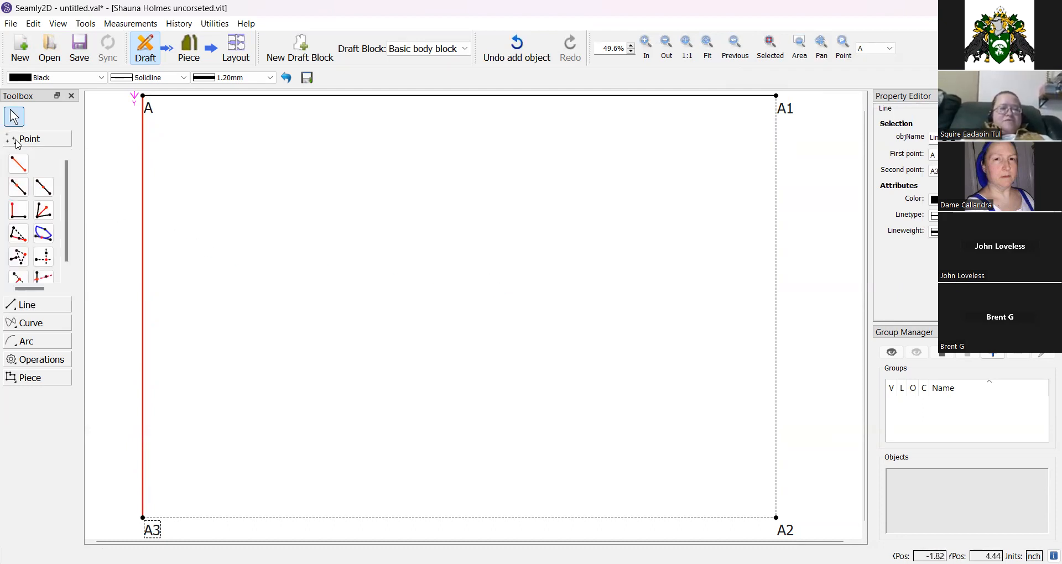
left_click(44, 189)
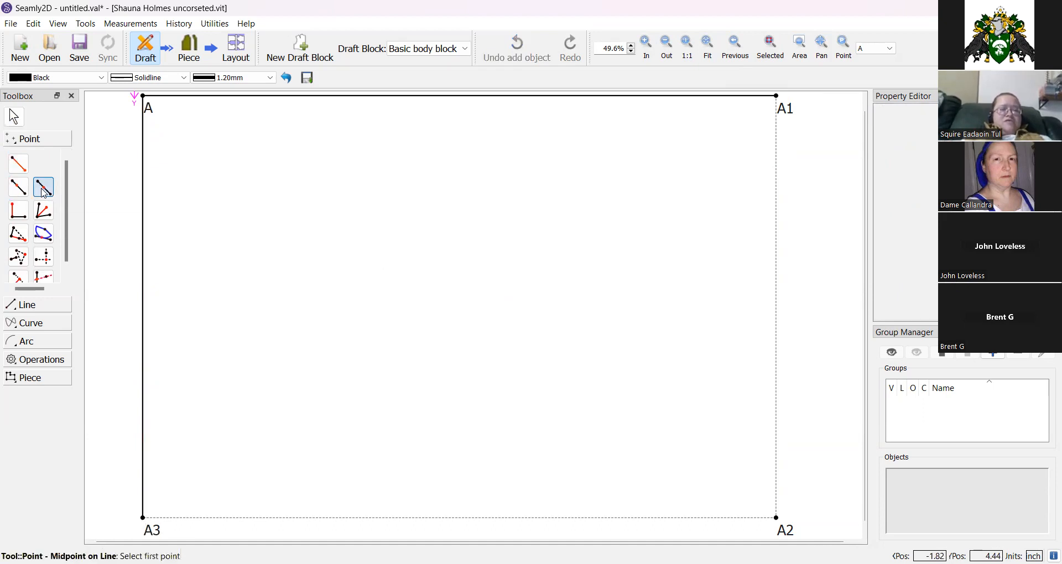
left_click(147, 105)
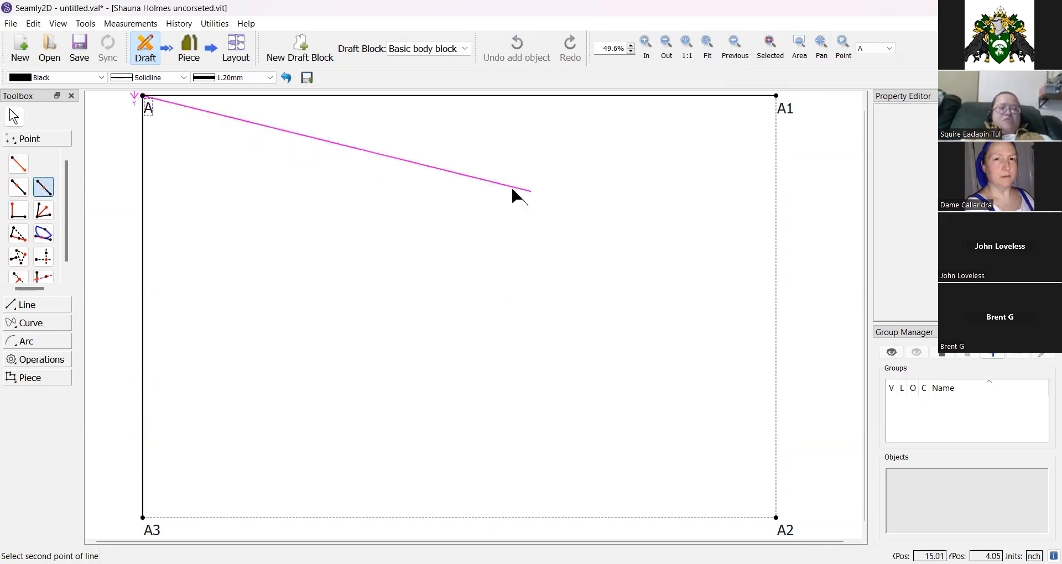
left_click(783, 108)
left_click(489, 405)
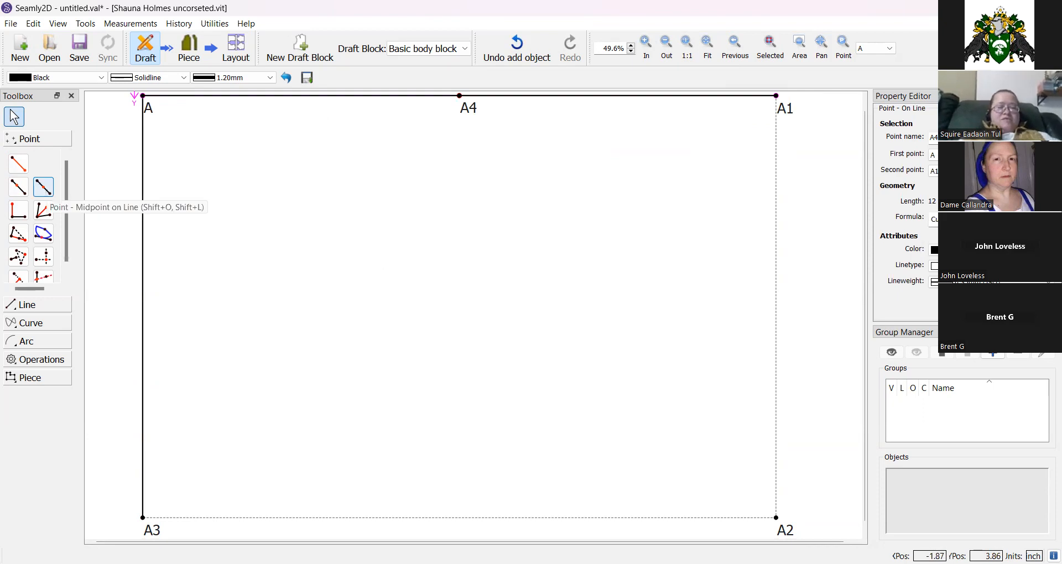
Place a midpoint A5 on the line between A3 and A2.
left_click(47, 193)
left_click(145, 521)
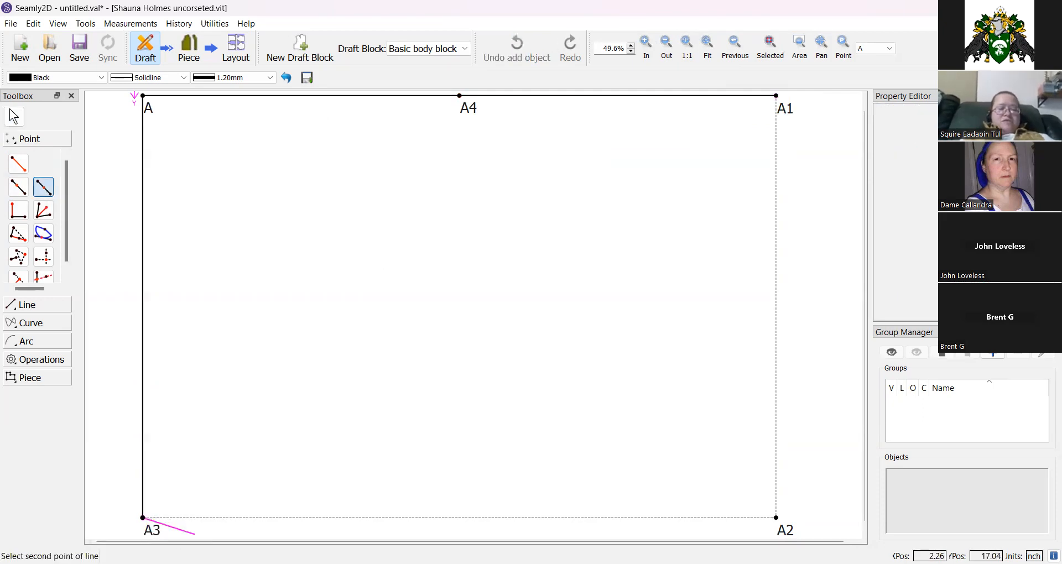
left_click(776, 518)
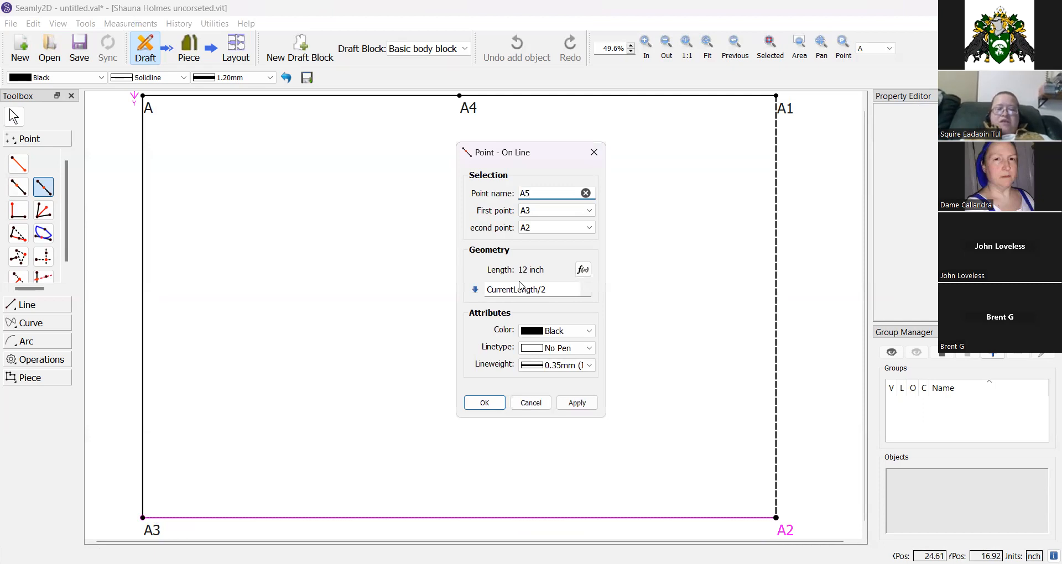
left_click(483, 402)
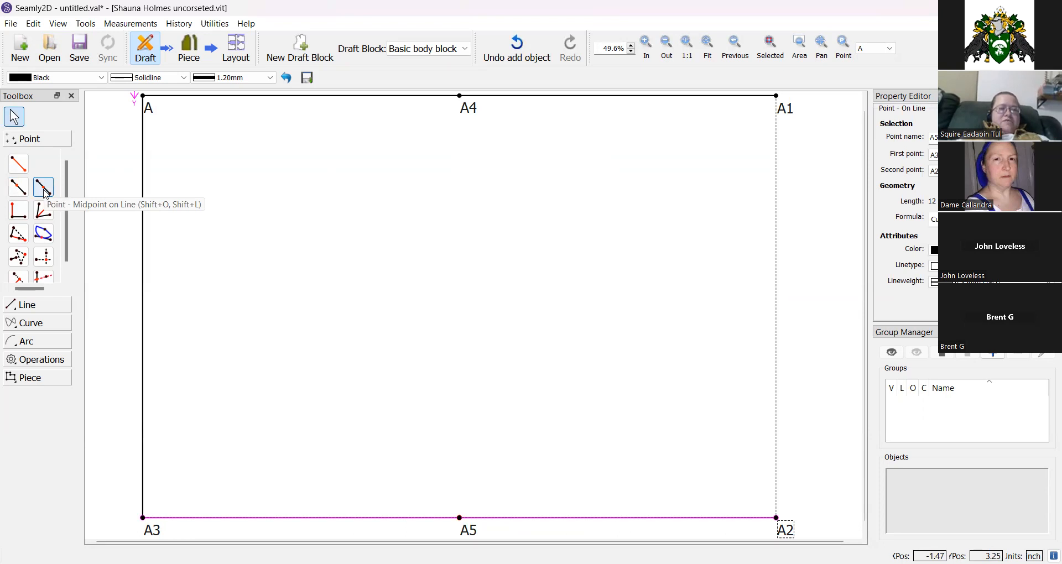
Place a midpoint A6 on the line between A and A3.
left_click(43, 187)
left_click(144, 97)
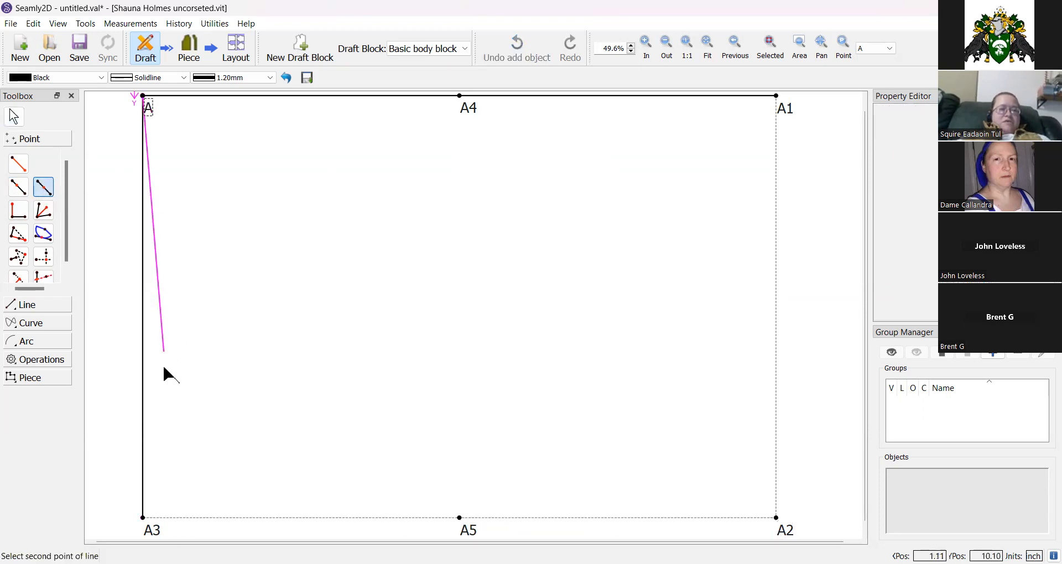
left_click(146, 528)
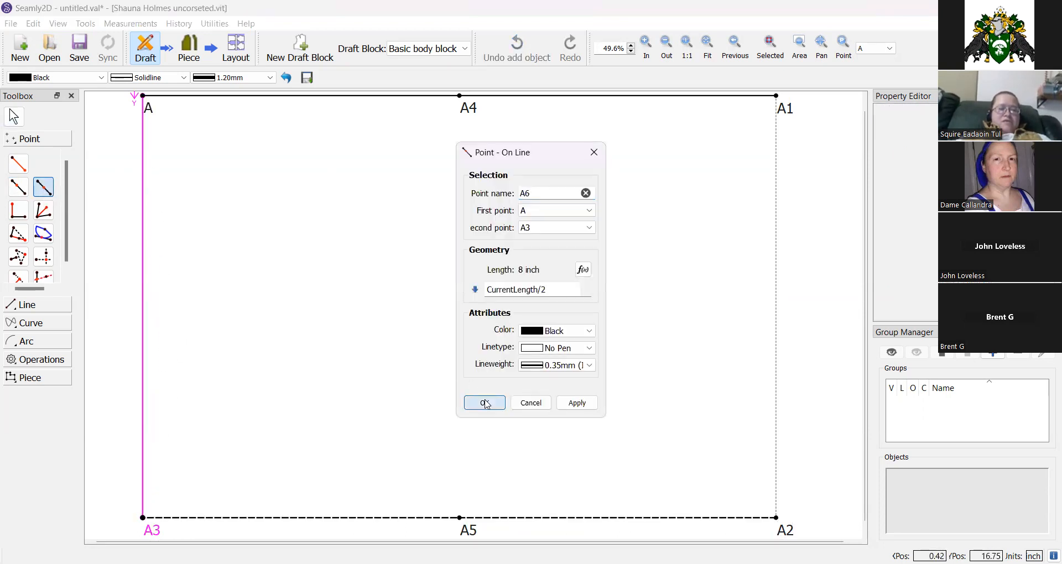
left_click(485, 402)
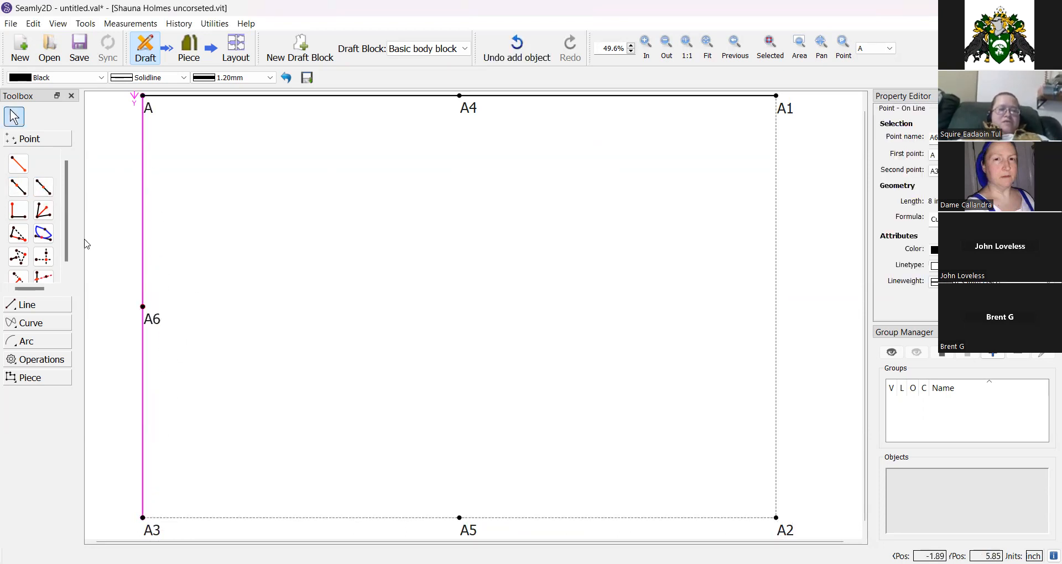
Place a midpoint A7 between A and A6.
left_click(148, 103)
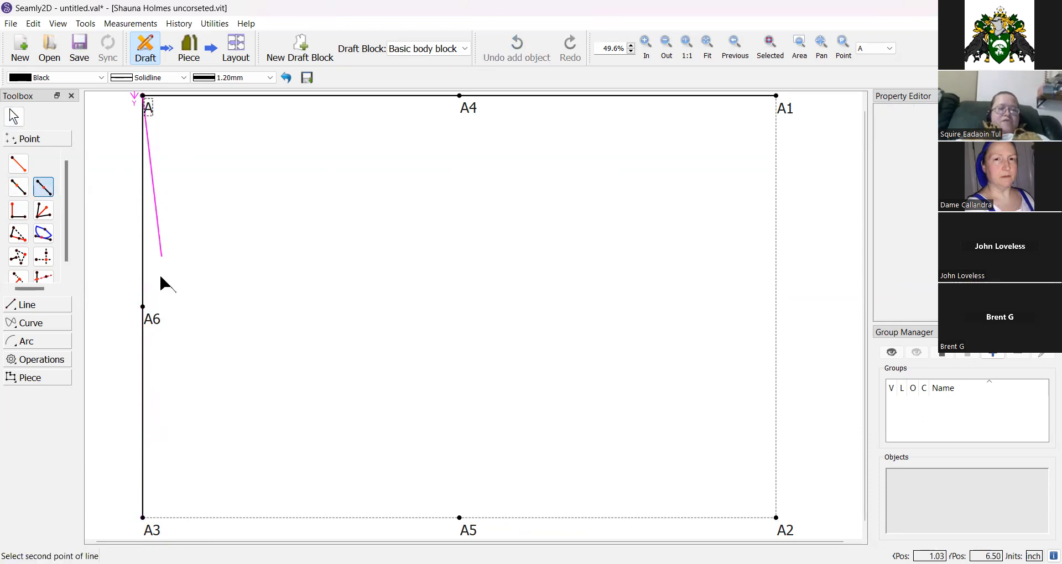
left_click(157, 326)
left_click(481, 403)
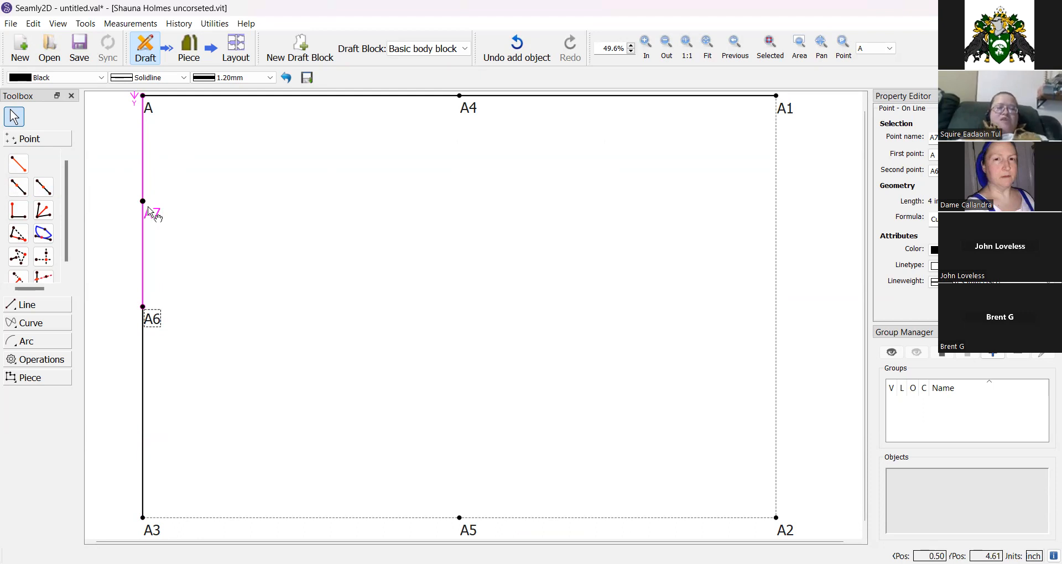
Place a midpoint A8 on the line between A1 and A2.
left_click(45, 192)
left_click(783, 111)
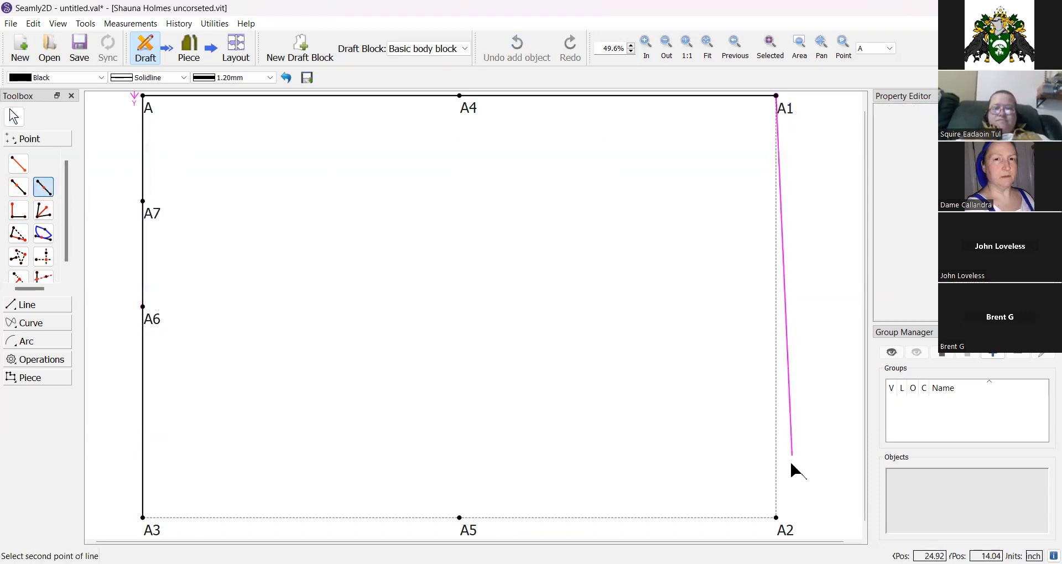
left_click(785, 530)
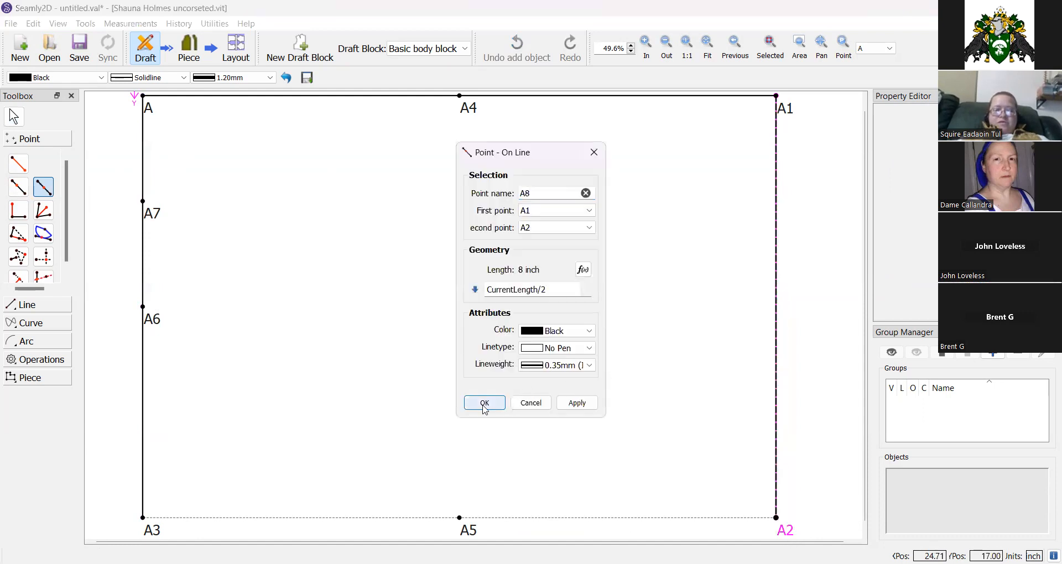
left_click(484, 403)
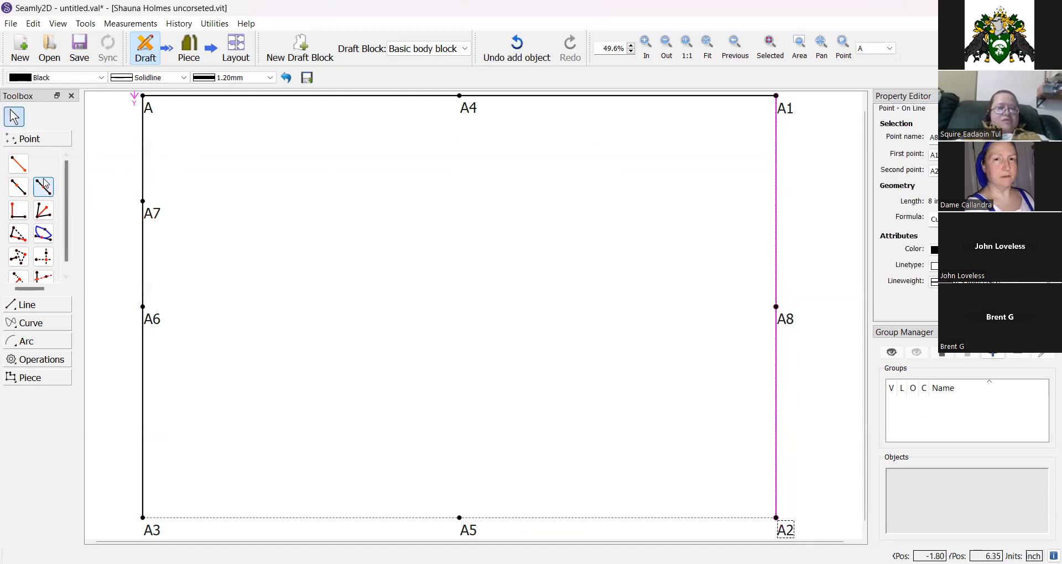
Place a midpoint A9 between A1 and A8.
left_click(784, 106)
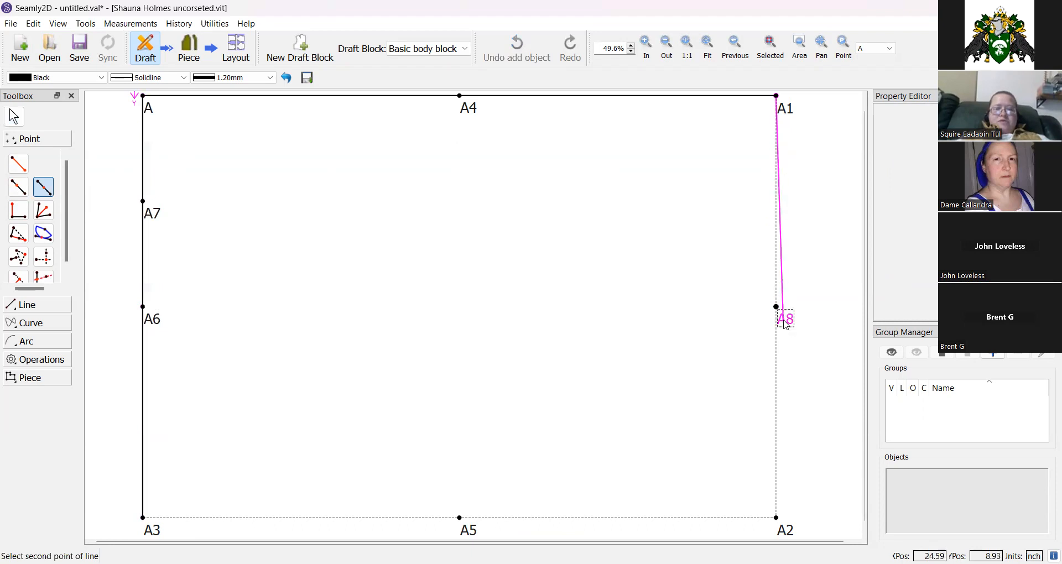
left_click(786, 325)
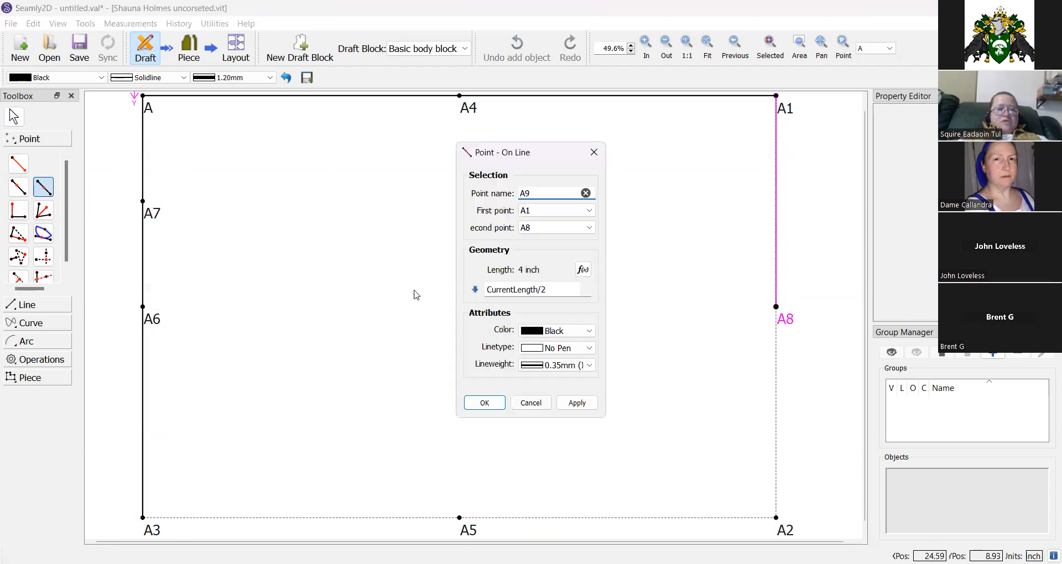
left_click(38, 189)
Draw a vertical line from A4 down to A5.
left_click(26, 305)
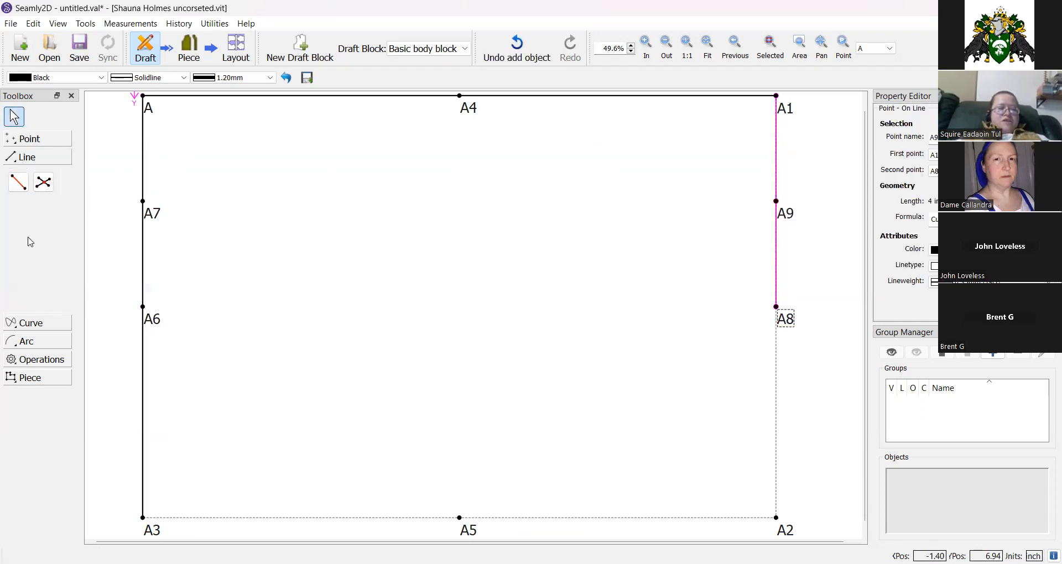
left_click(17, 181)
left_click(474, 110)
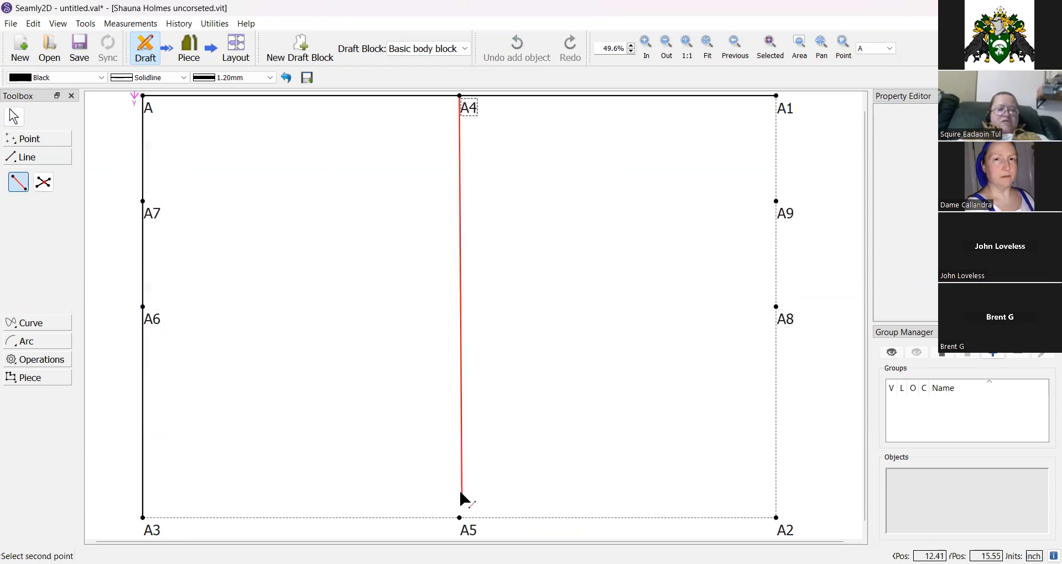
left_click(469, 531)
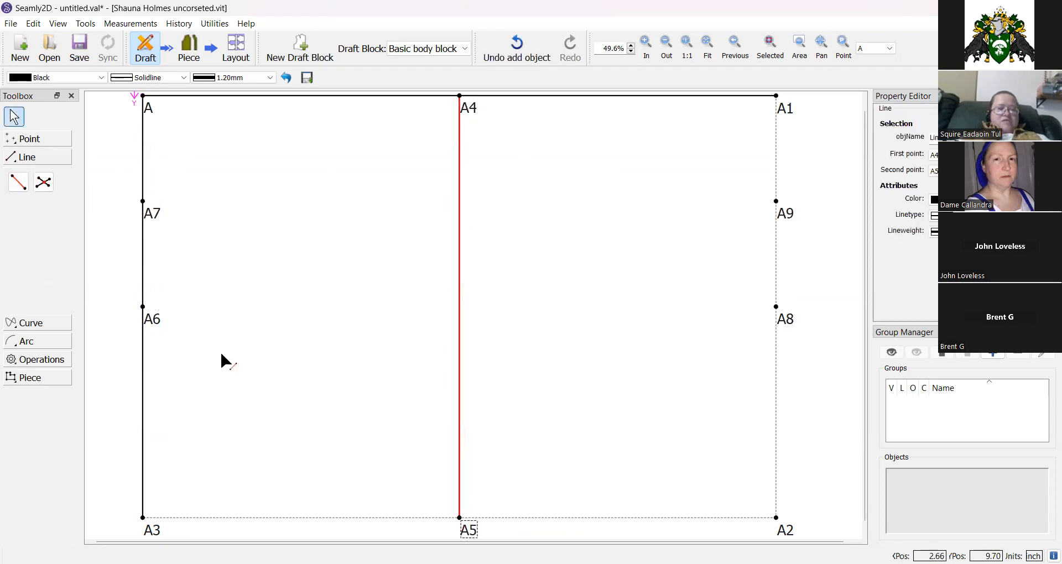
Draw horizontal lines from A7 to A9 and from A6 to A8.
left_click(22, 185)
left_click(153, 216)
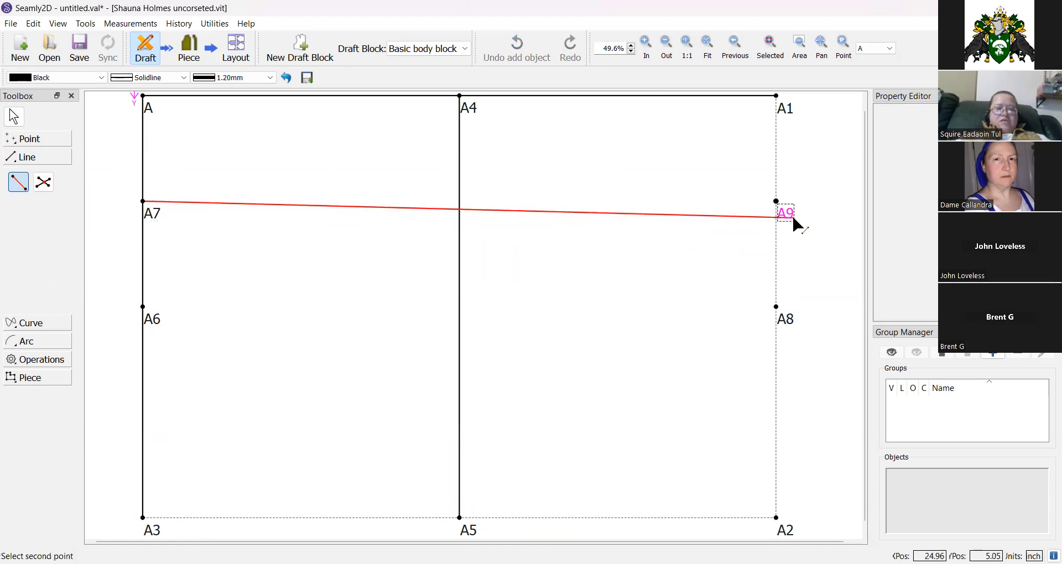
left_click(793, 219)
left_click(19, 182)
left_click(157, 314)
left_click(785, 319)
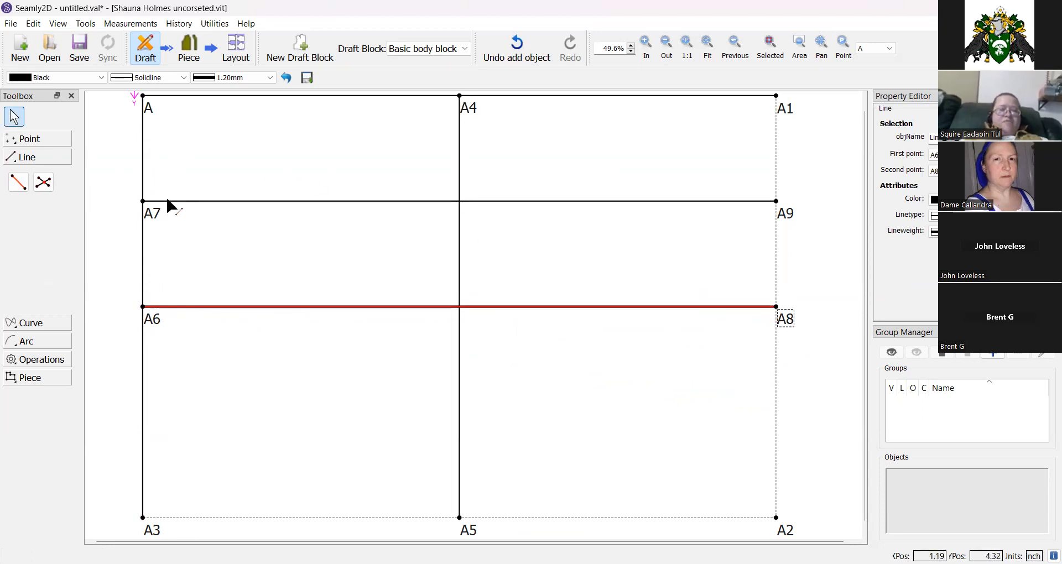
Place an intersection point A10 where line A7–A9 crosses line A4–A5.
left_click(43, 182)
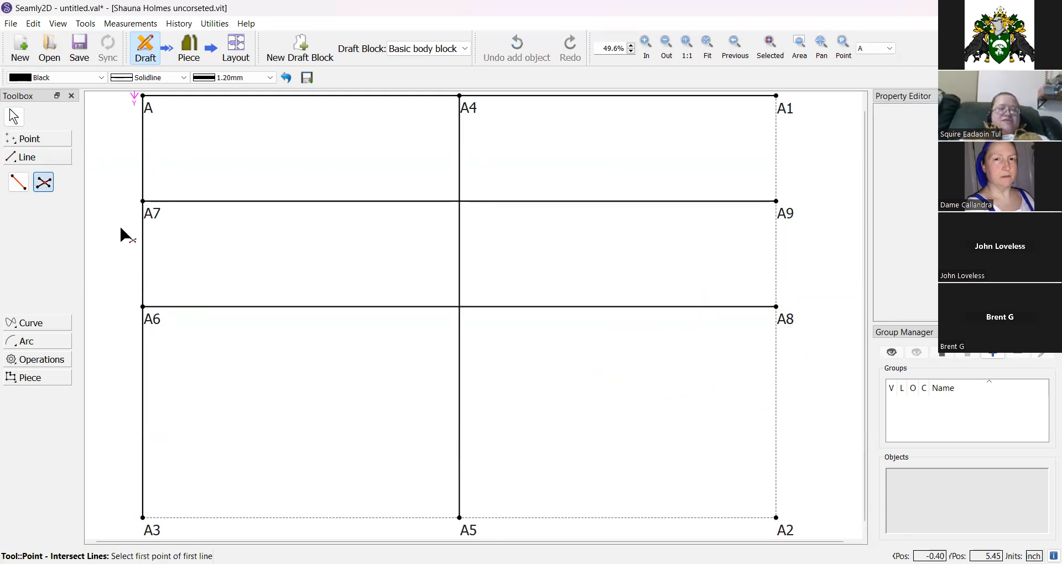
left_click(154, 216)
left_click(784, 221)
left_click(473, 118)
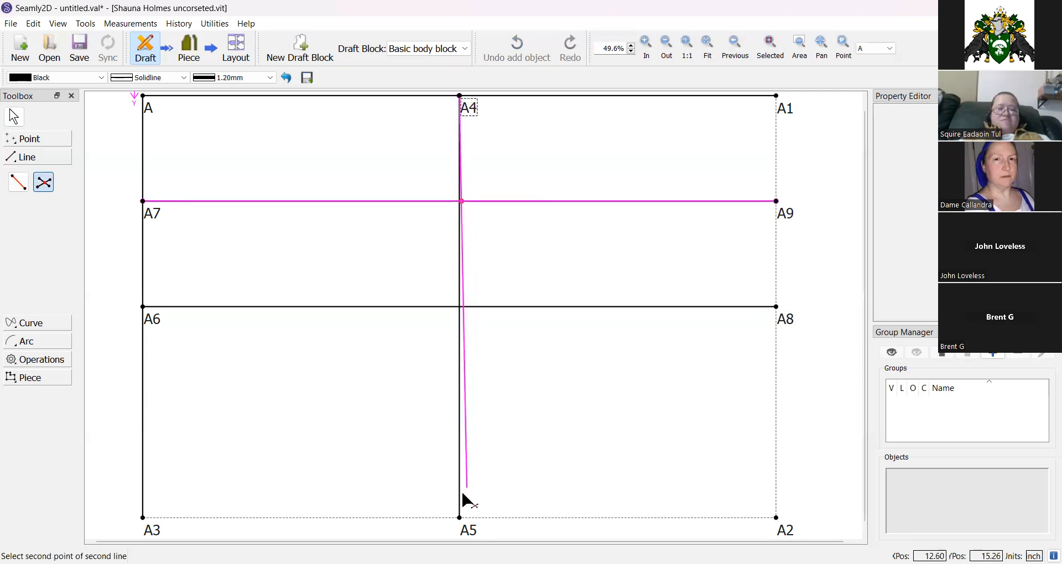
left_click(468, 531)
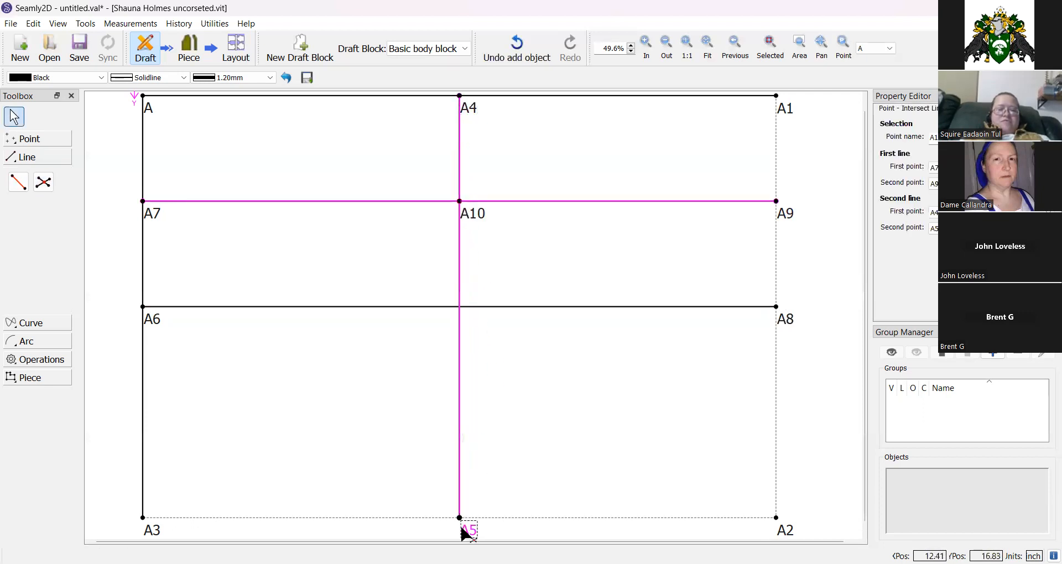
Place an intersection point A11 where line A6–A8 crosses line A10–A5.
left_click(43, 181)
left_click(149, 320)
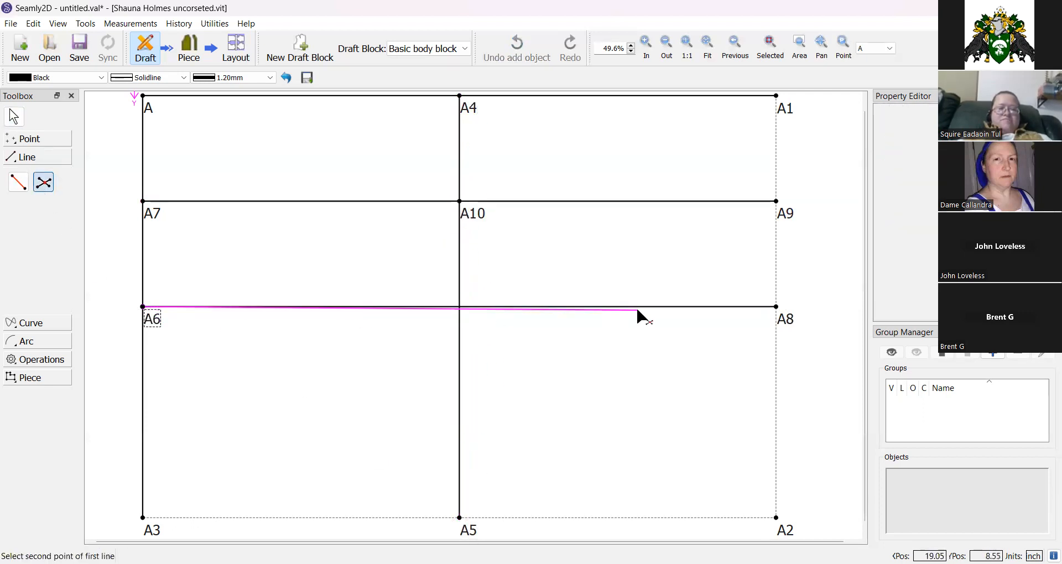
left_click(777, 307)
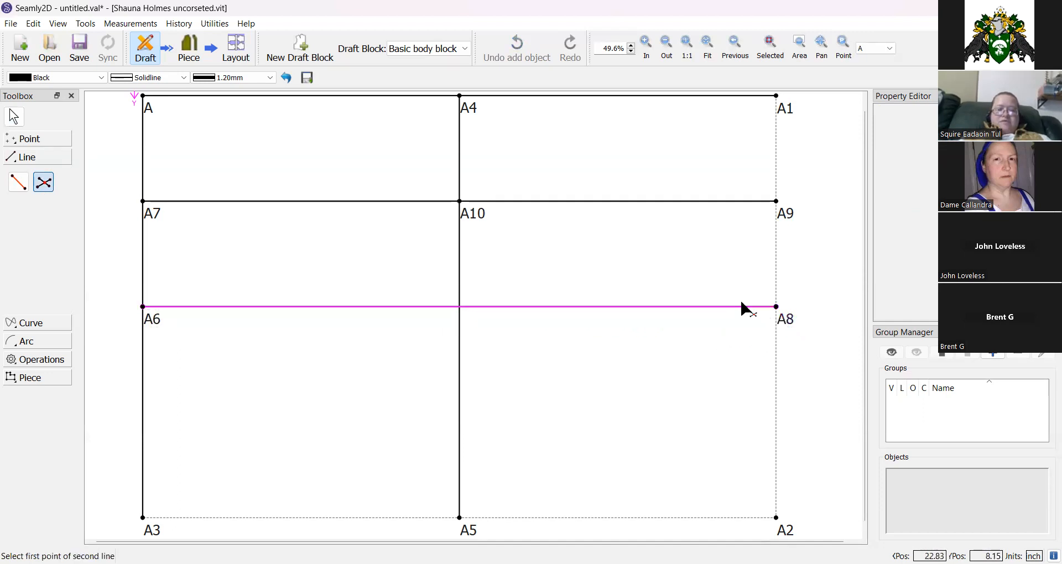
left_click(479, 220)
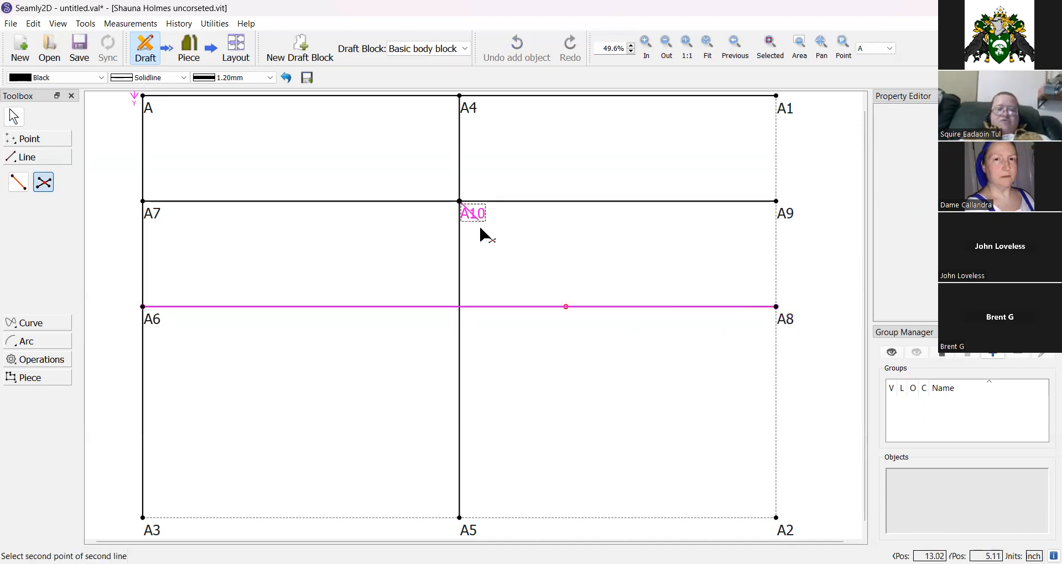
left_click(463, 522)
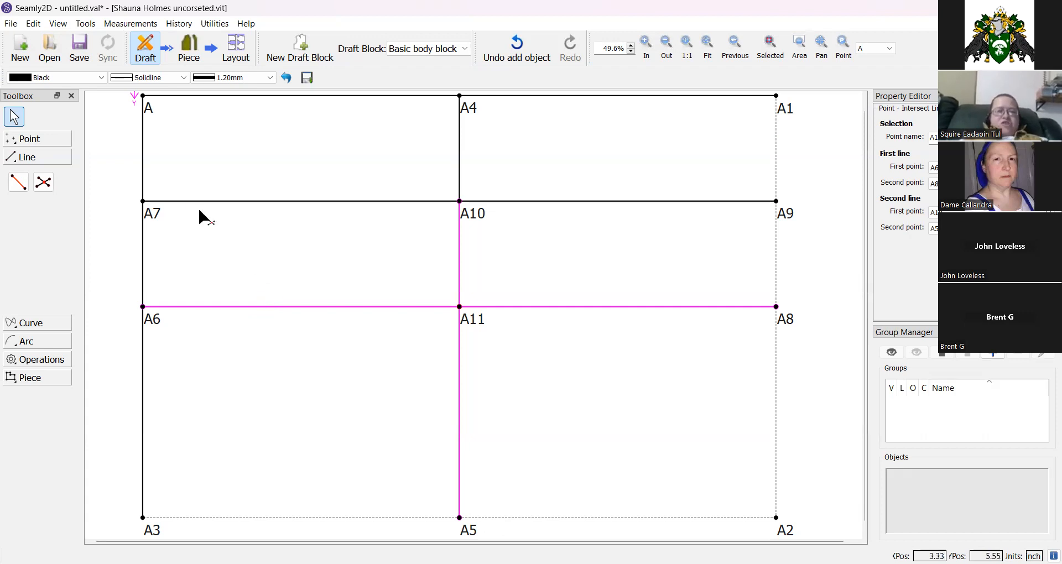
left_click(35, 141)
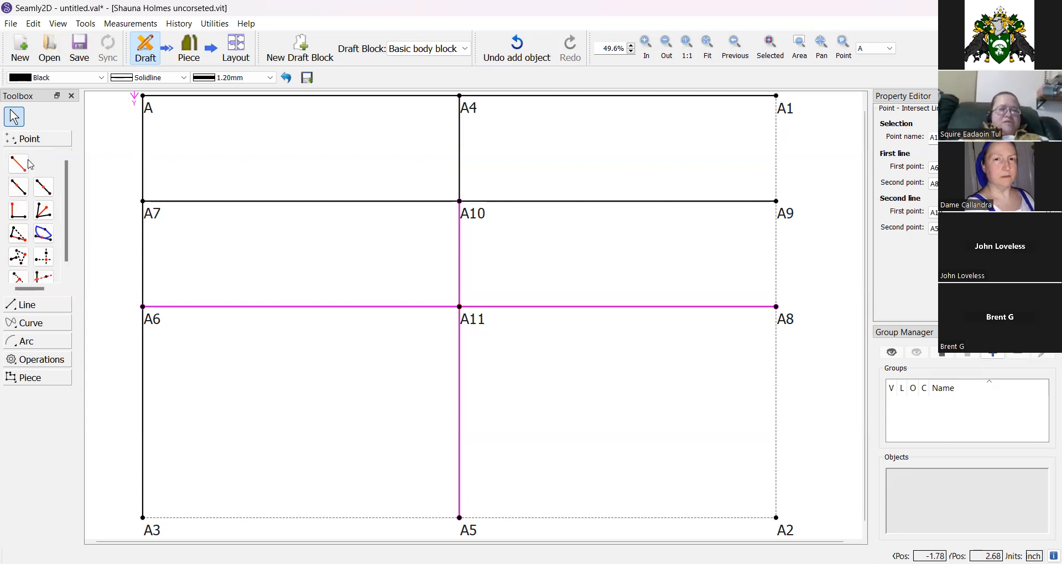
left_click(20, 193)
left_click(787, 110)
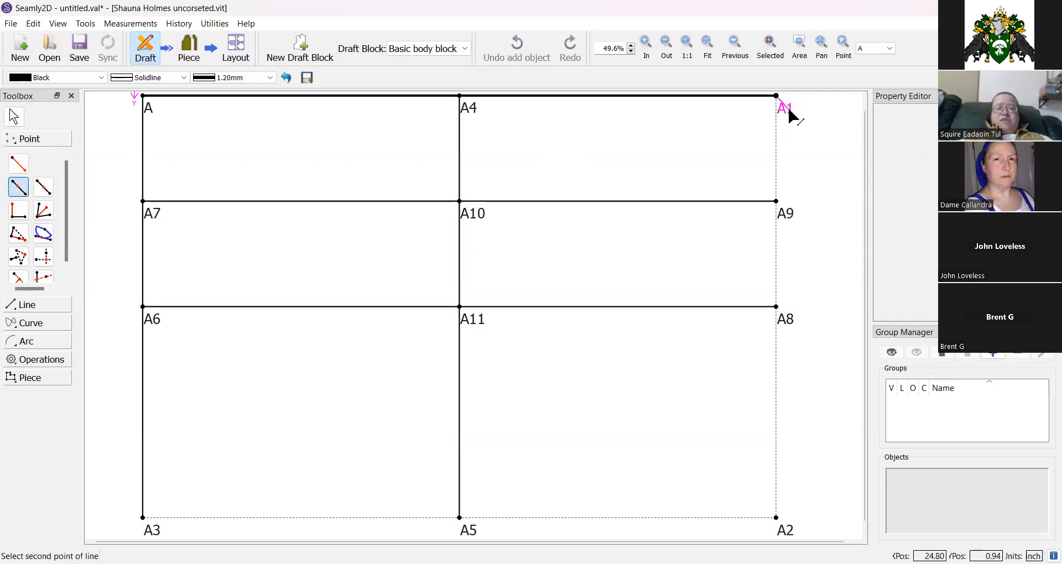
left_click(473, 112)
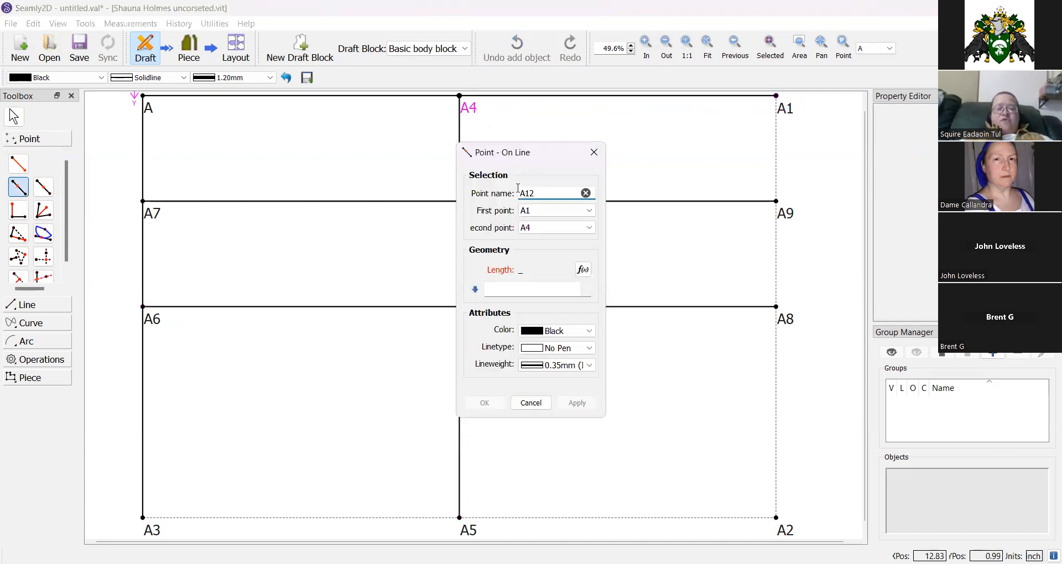
left_click(583, 269)
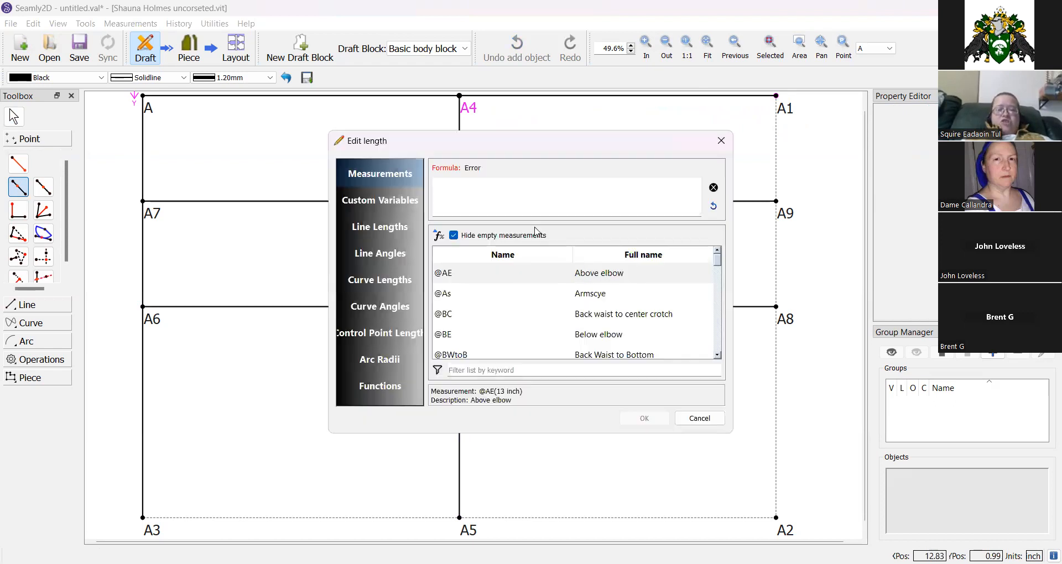
left_click(516, 370)
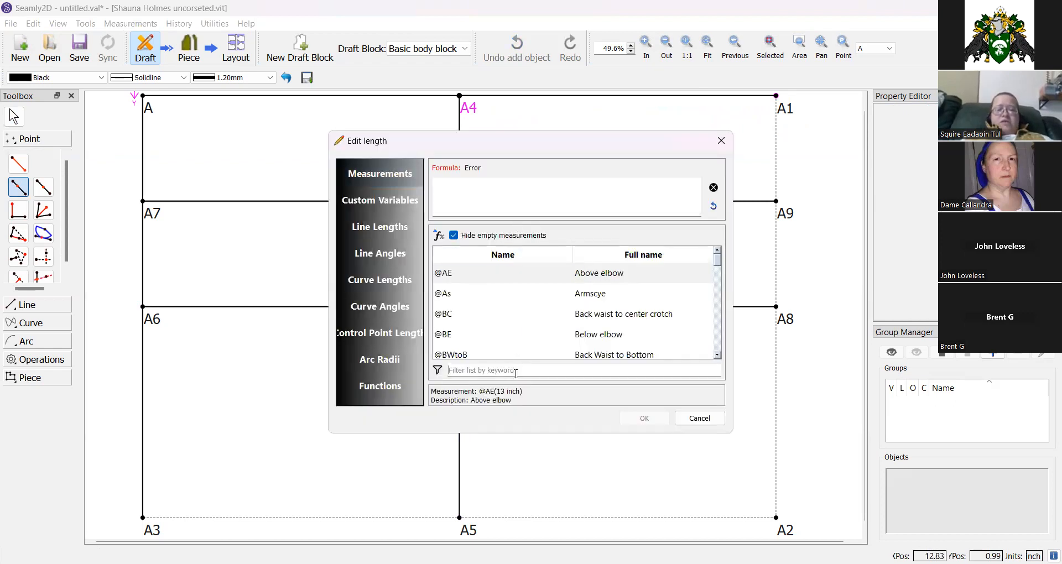
type("width")
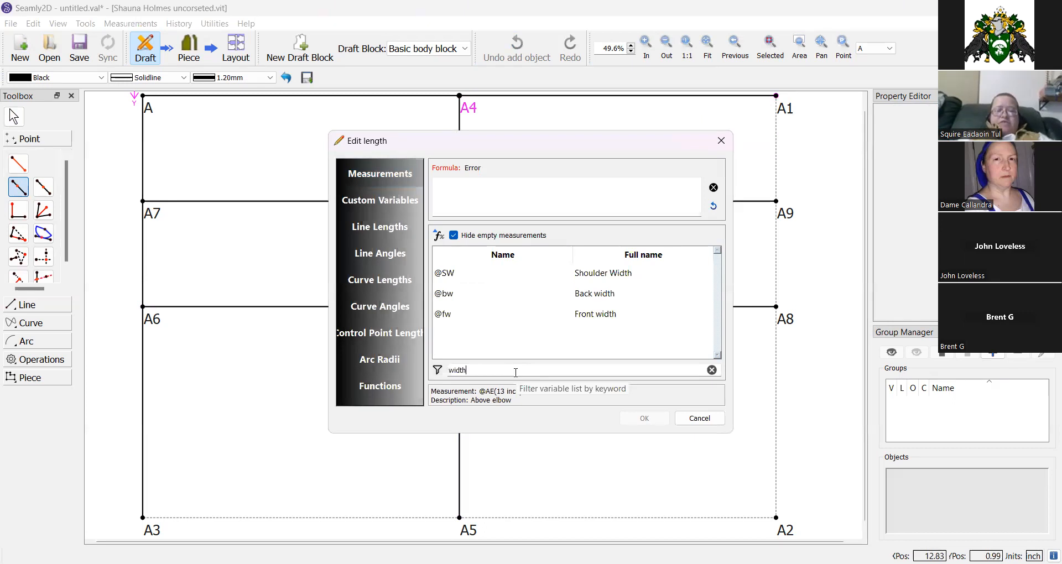
double_click(600, 280)
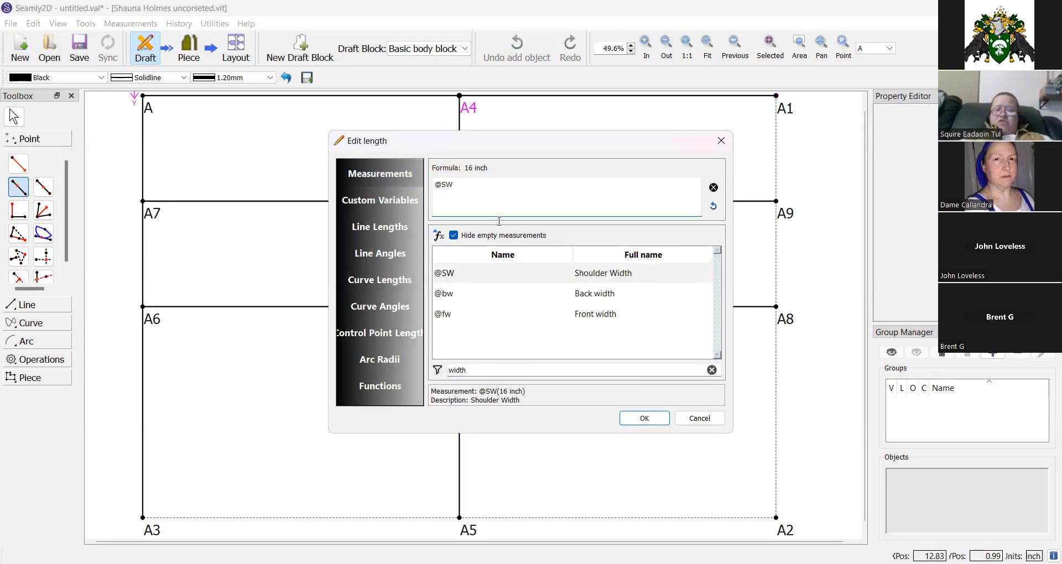
type("/2")
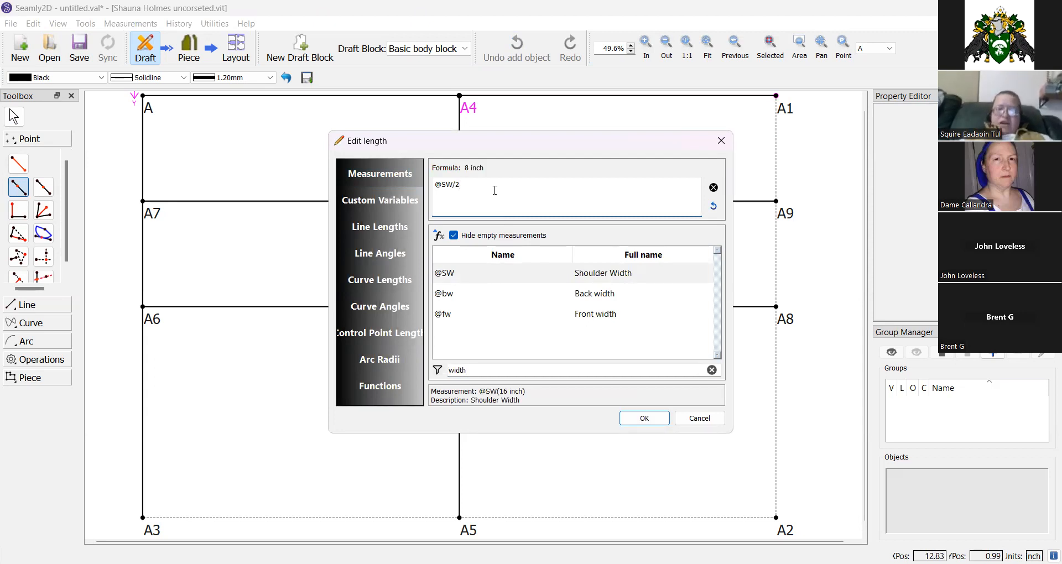
left_click(640, 420)
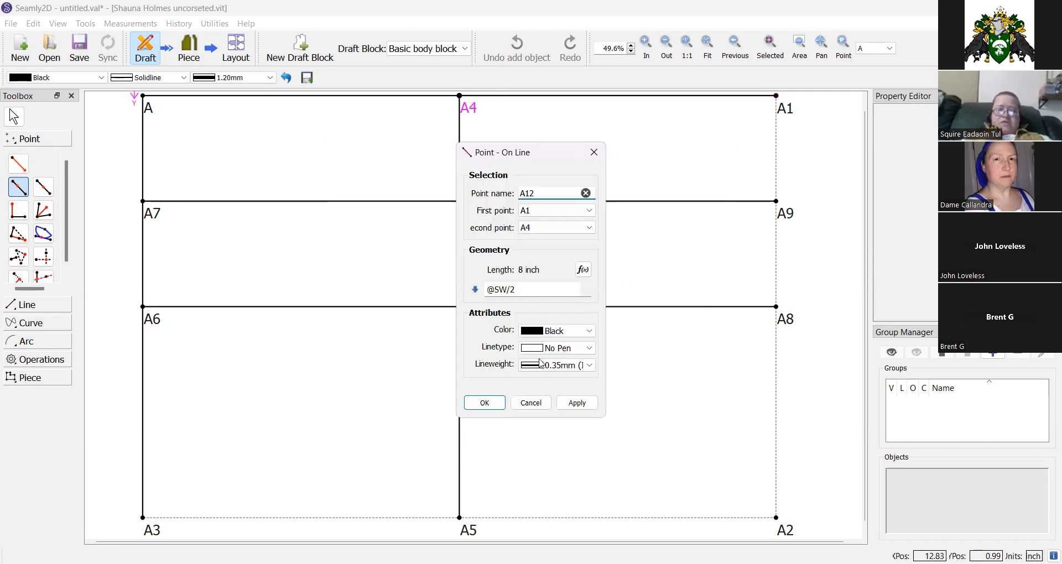
left_click(485, 407)
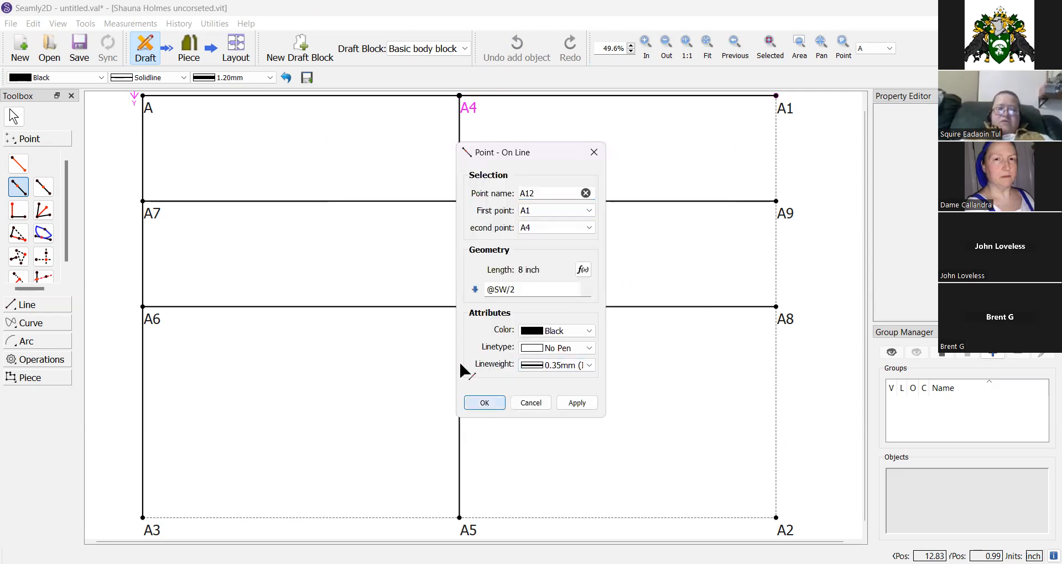
left_click(19, 188)
left_click(572, 114)
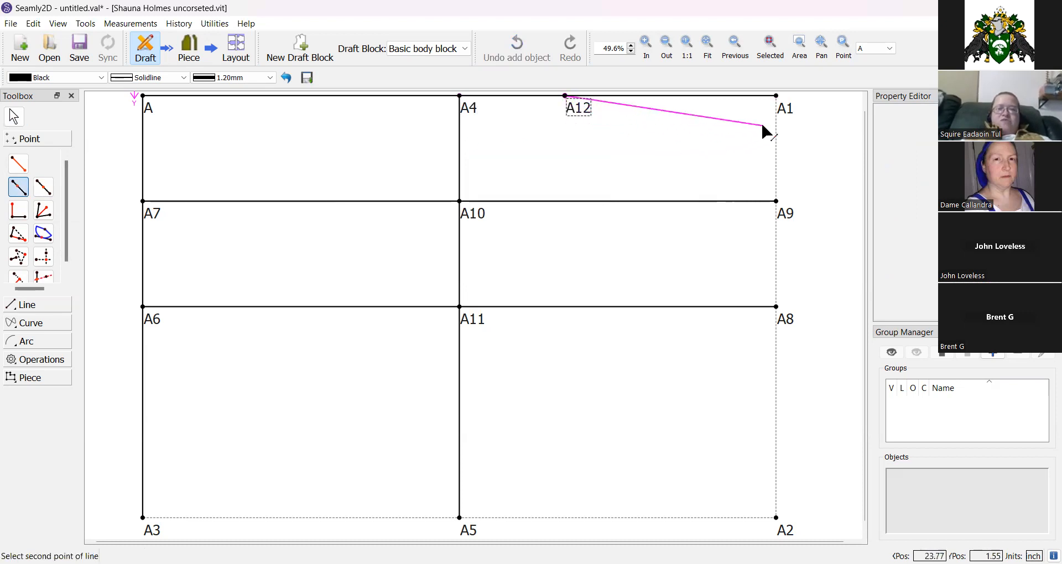
left_click(783, 113)
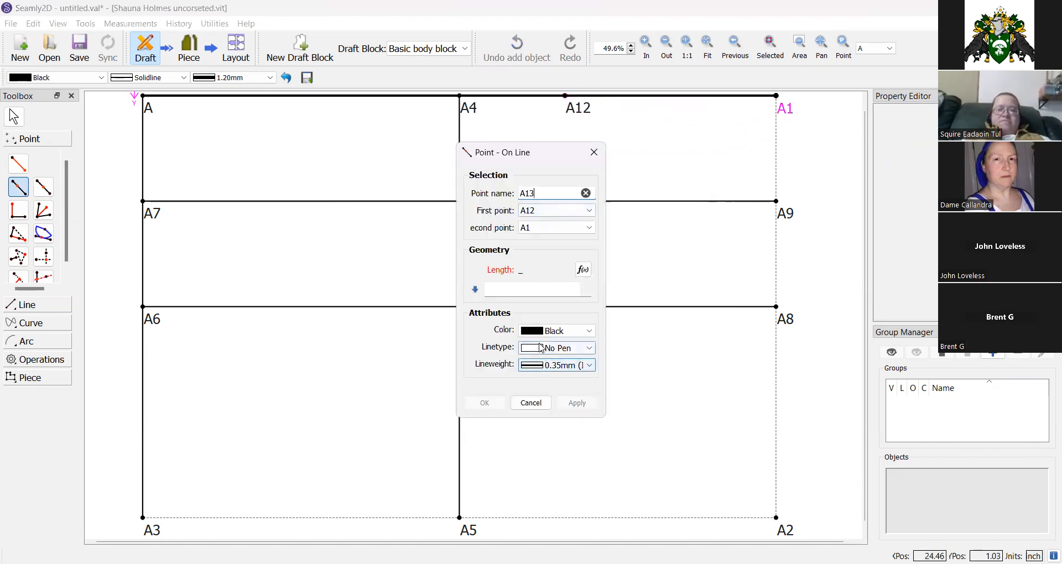
left_click(583, 270)
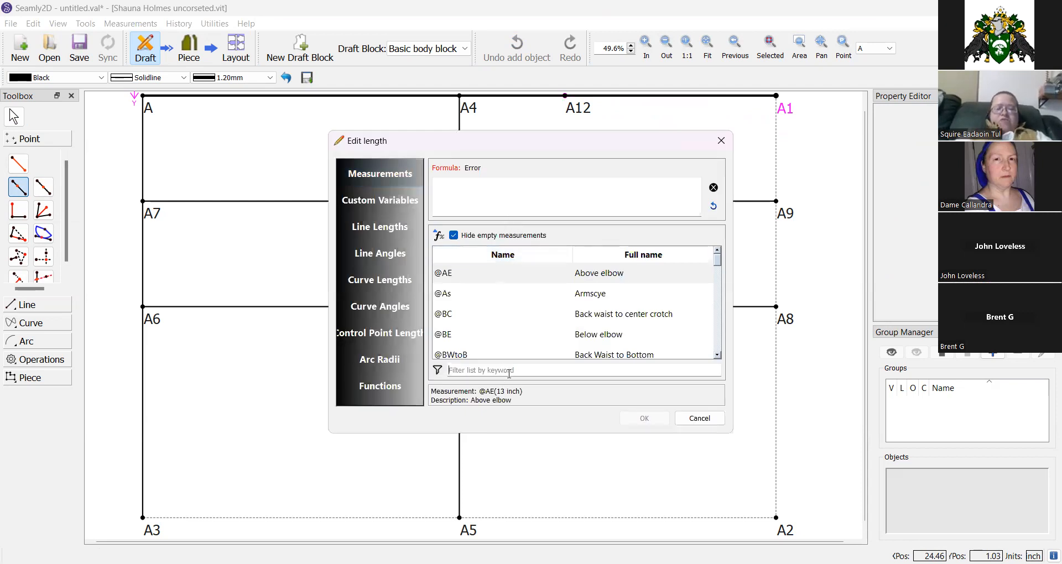
type("seam")
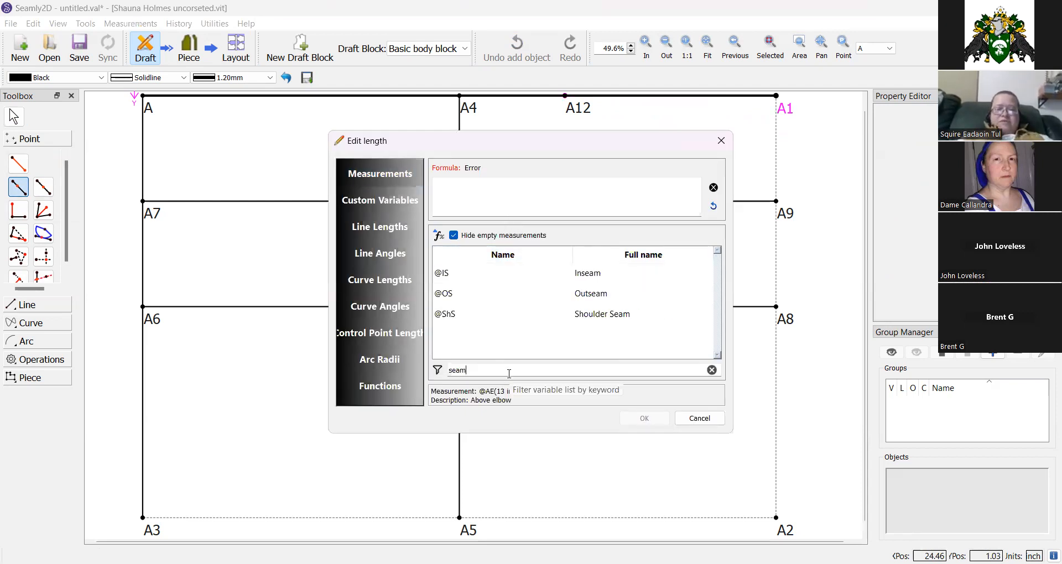
double_click(580, 317)
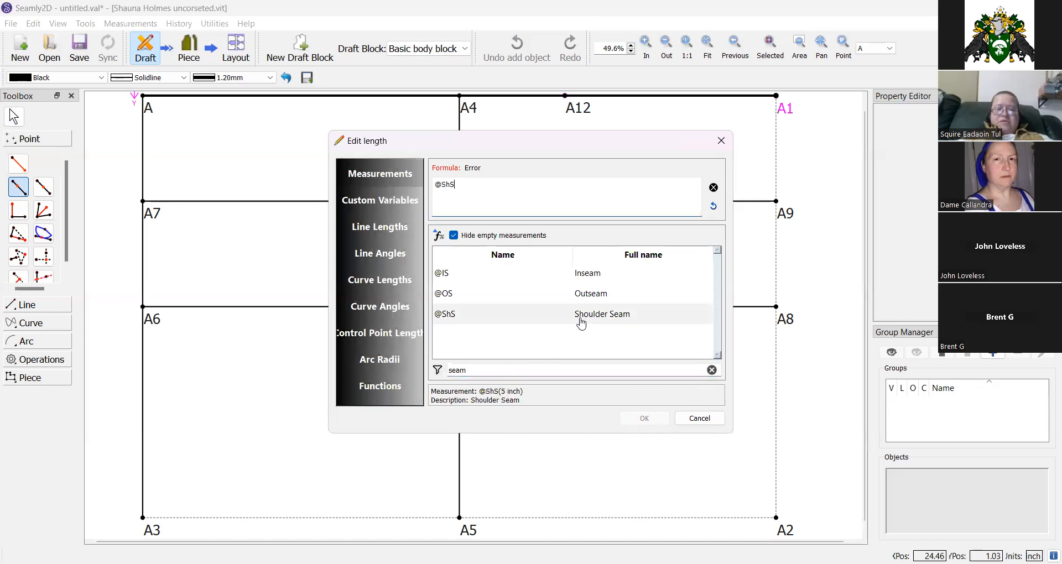
left_click(636, 416)
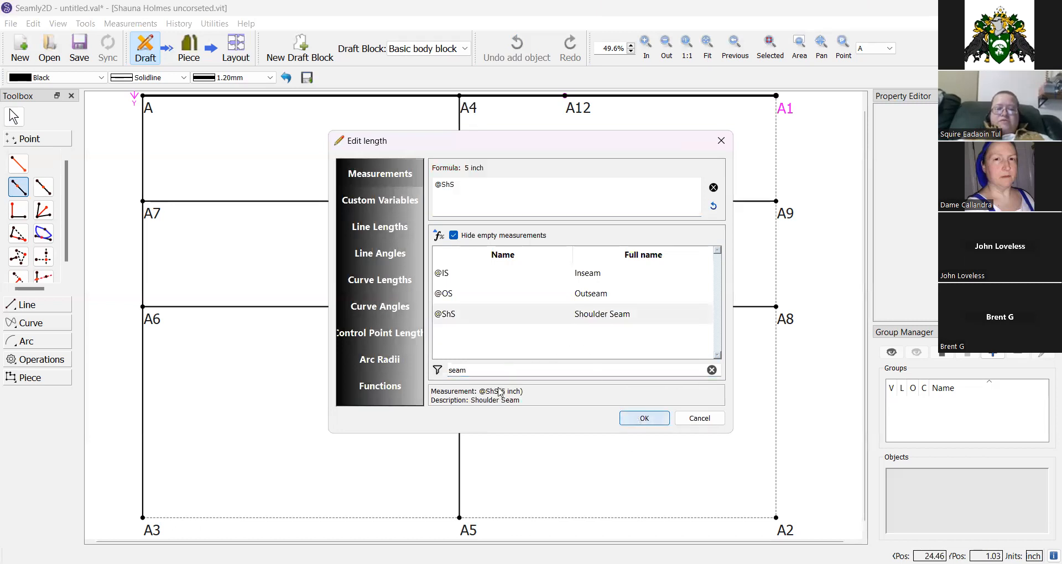
left_click(484, 403)
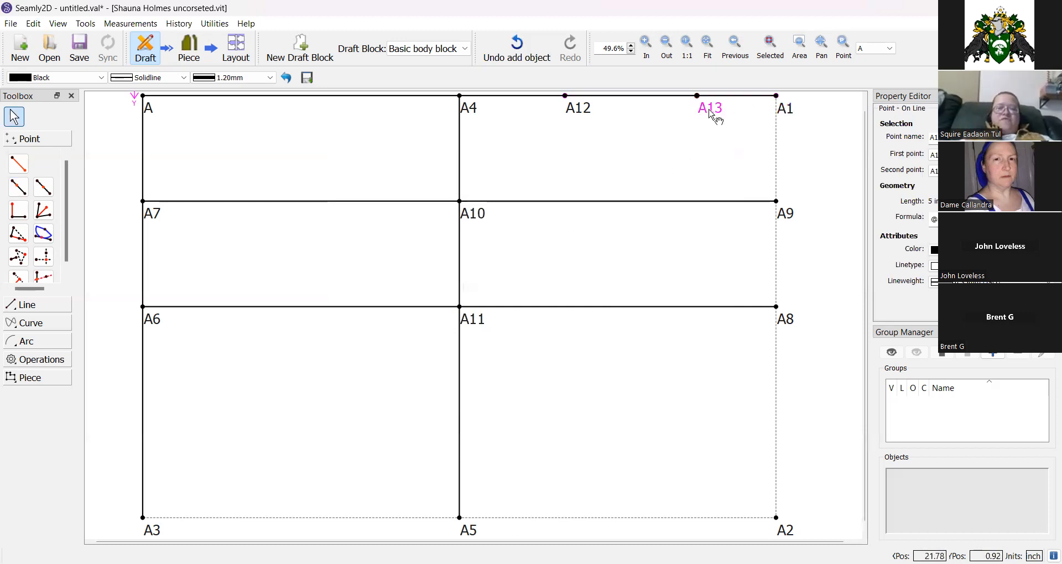
Place point A14 perpendicular to line A13–A12 from A13, with length Line_A13_A1.
left_click(18, 211)
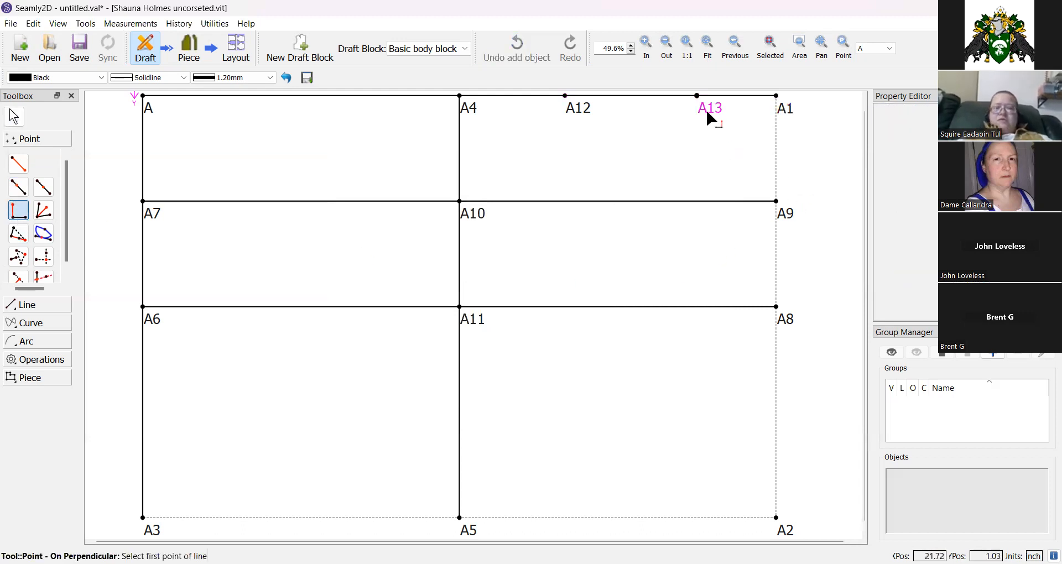
left_click(710, 109)
left_click(577, 111)
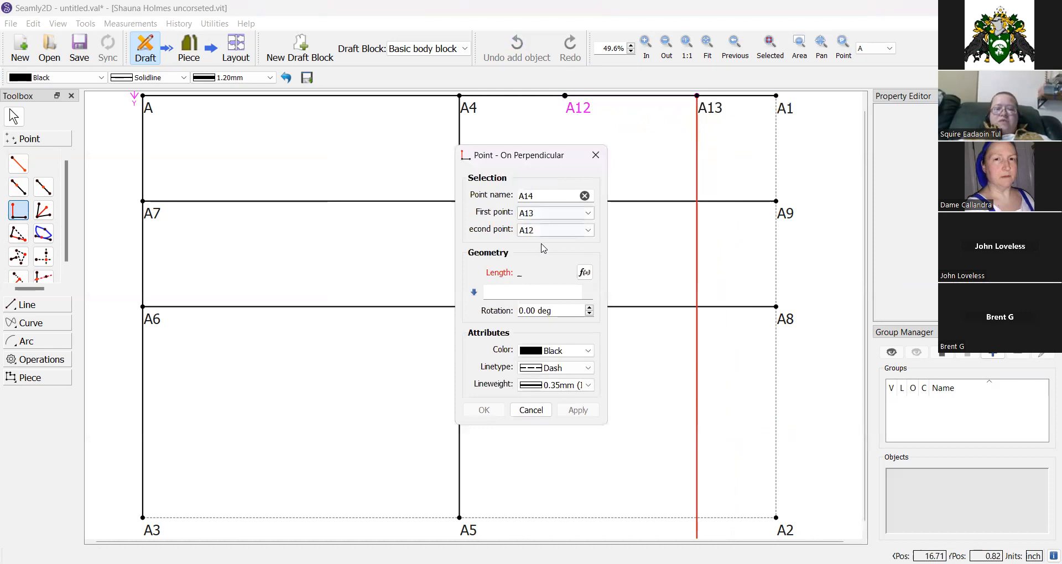
left_click(585, 272)
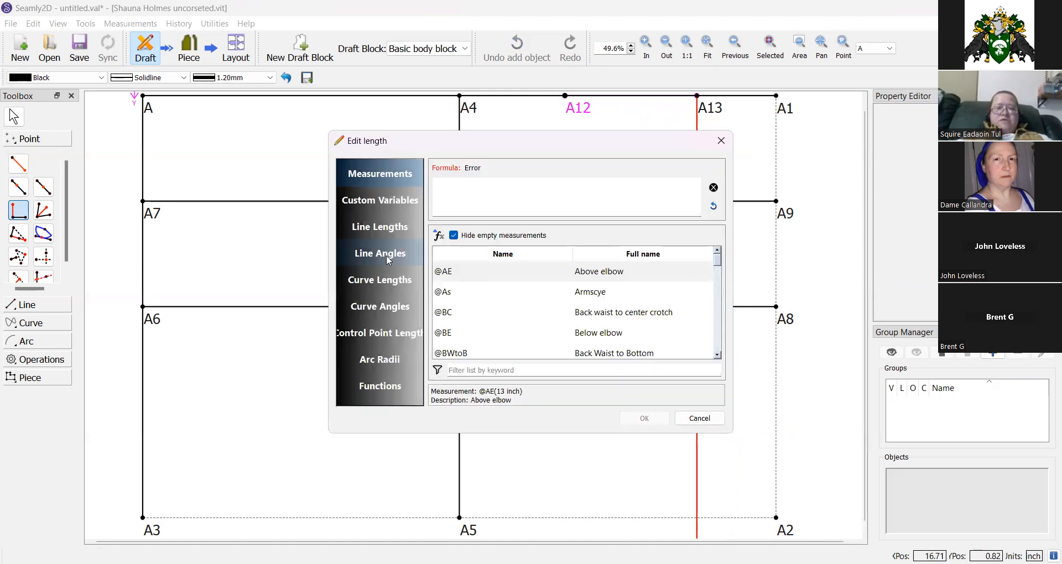
left_click(381, 237)
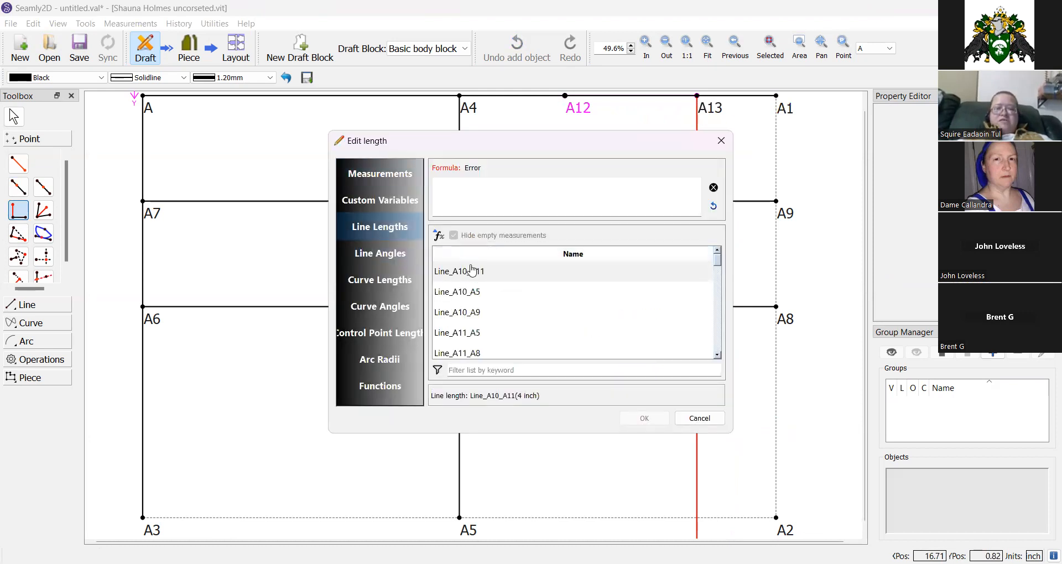
left_click(474, 367)
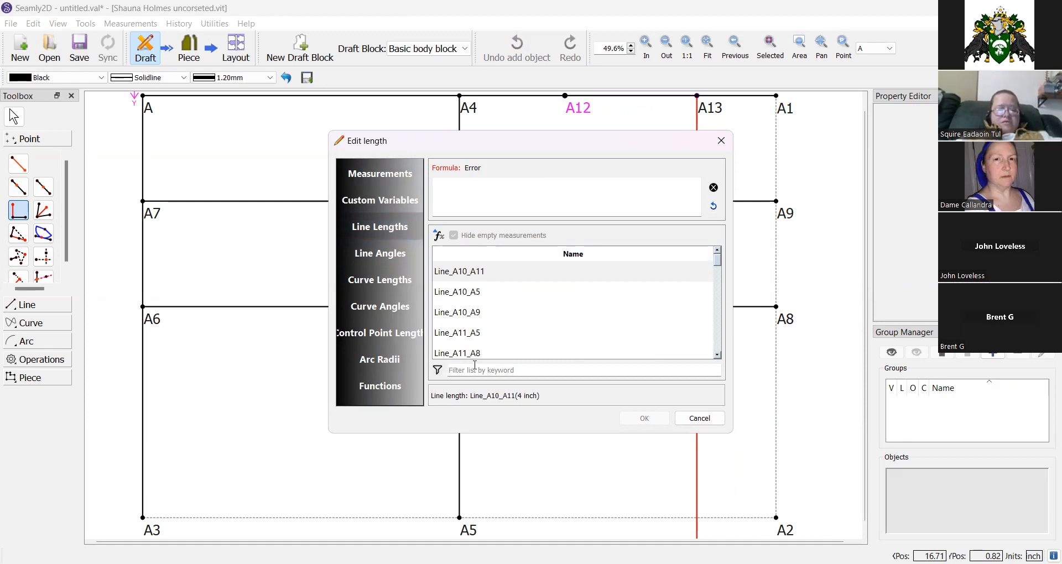
type("a13")
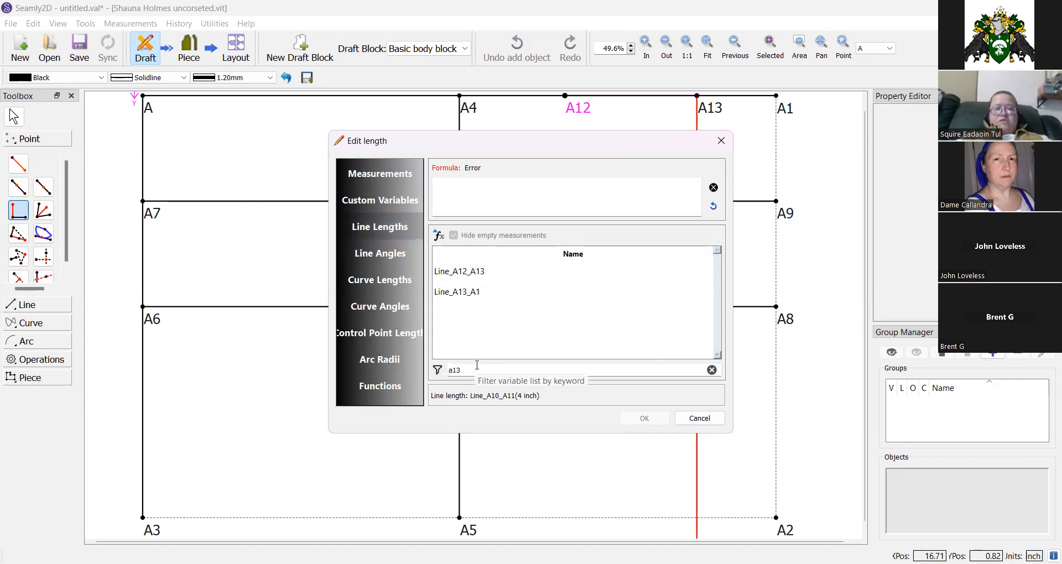
double_click(474, 293)
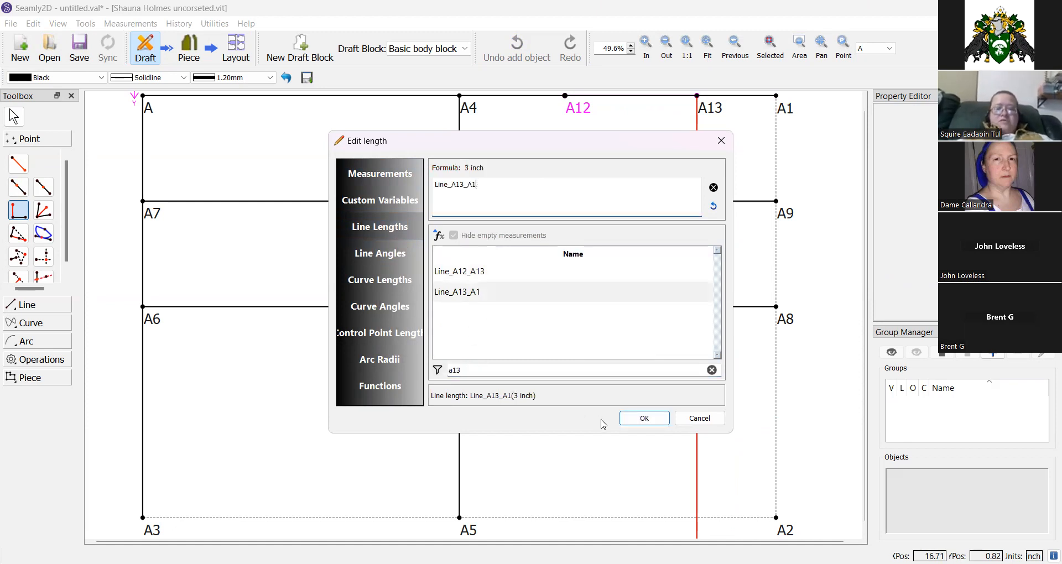
left_click(626, 422)
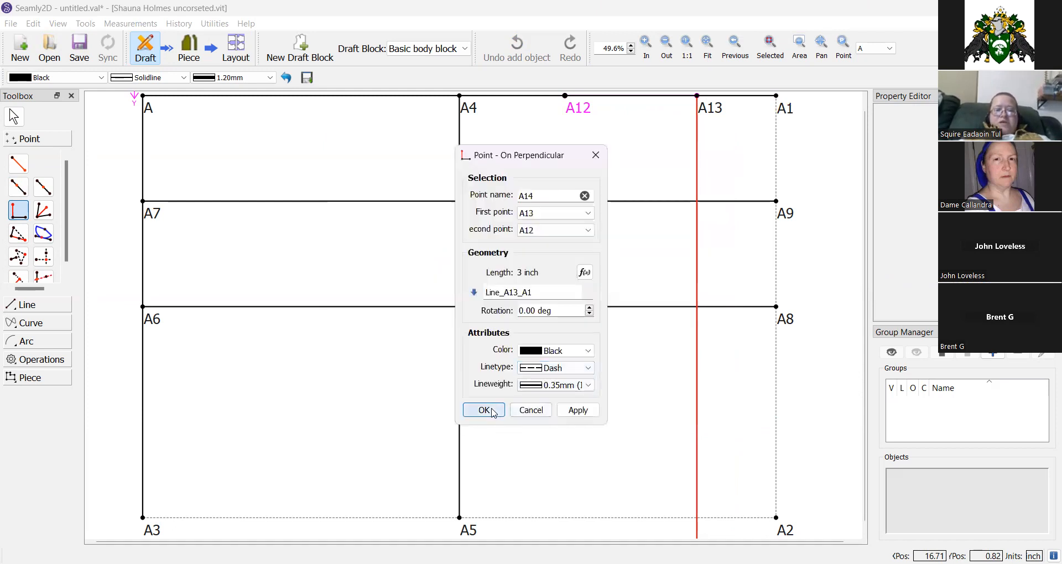
left_click(491, 409)
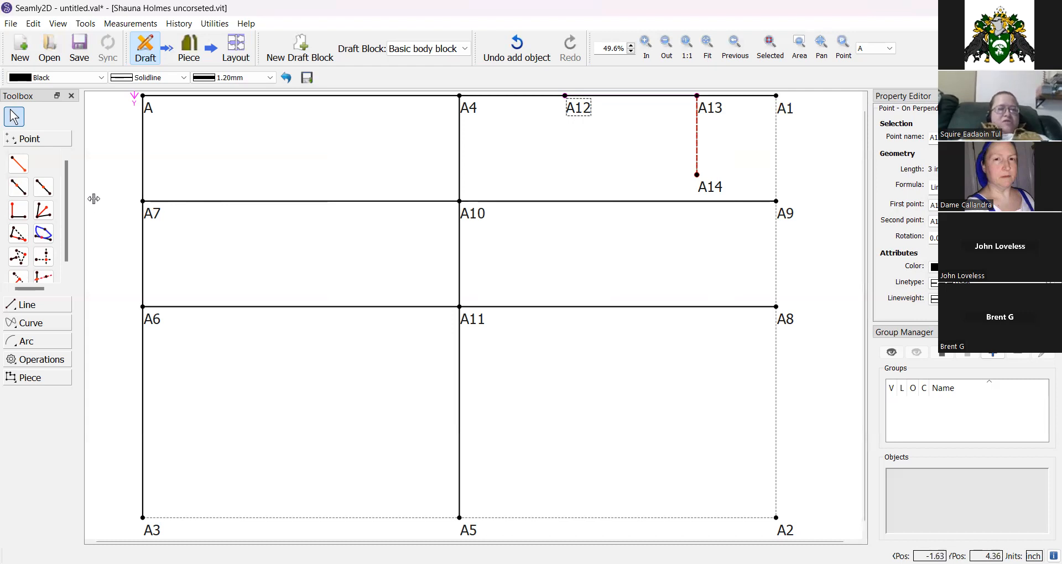
Place point A15 on the line from A1 toward A9 with length Line_A13_A1.
left_click(19, 187)
left_click(789, 115)
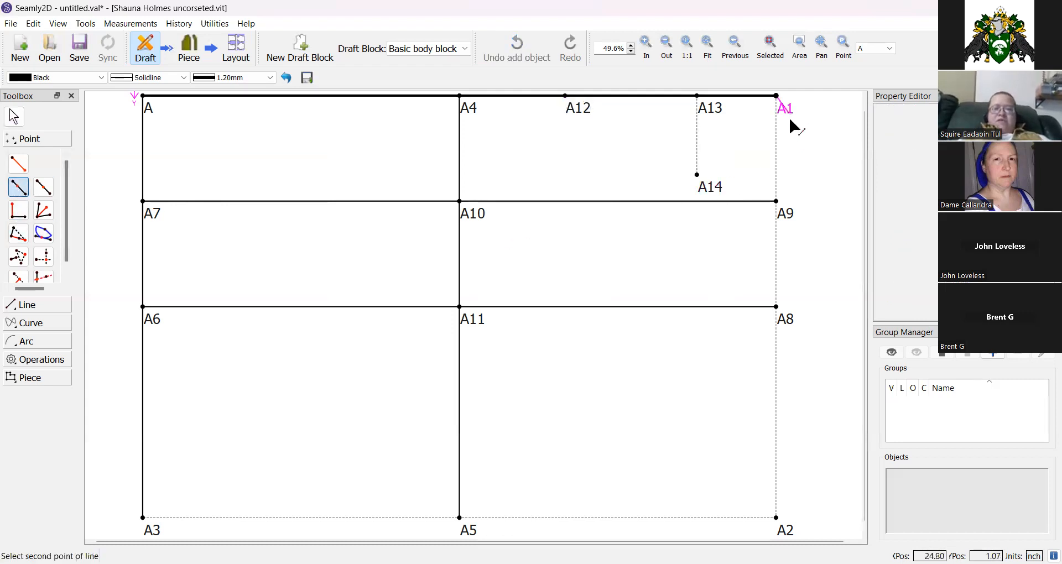
left_click(791, 220)
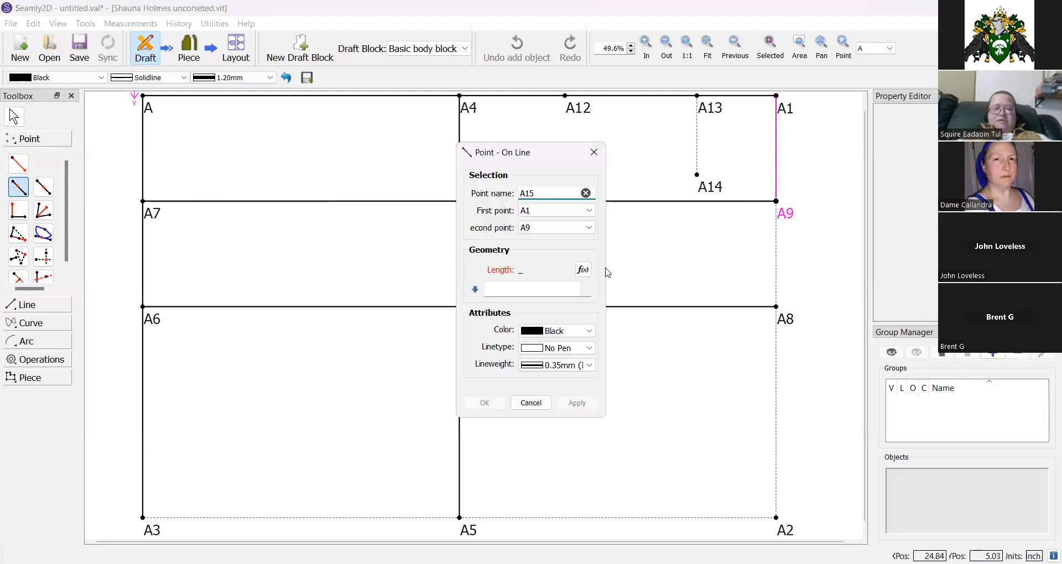
left_click(582, 272)
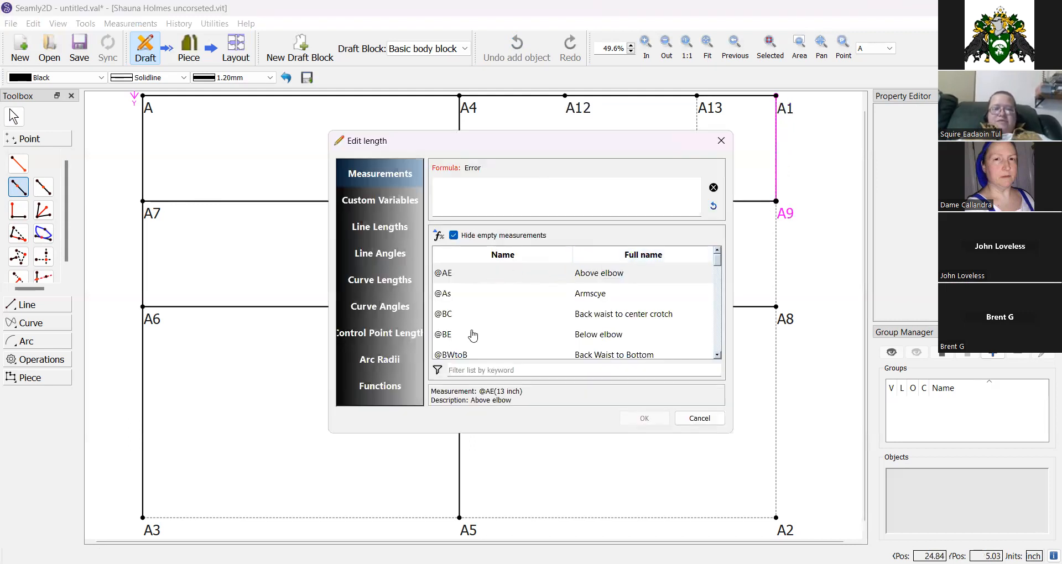
left_click(379, 227)
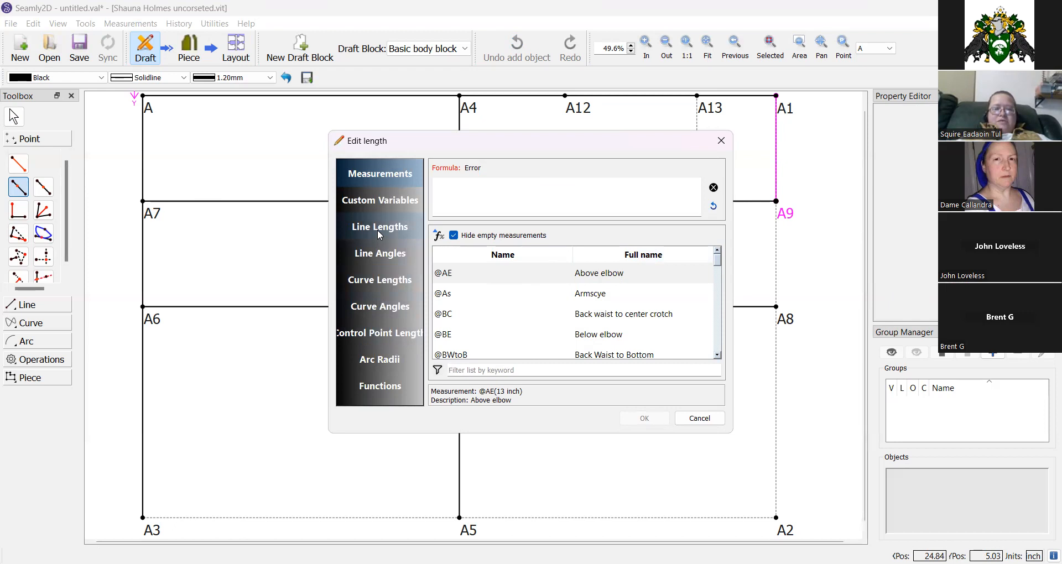
left_click(473, 371)
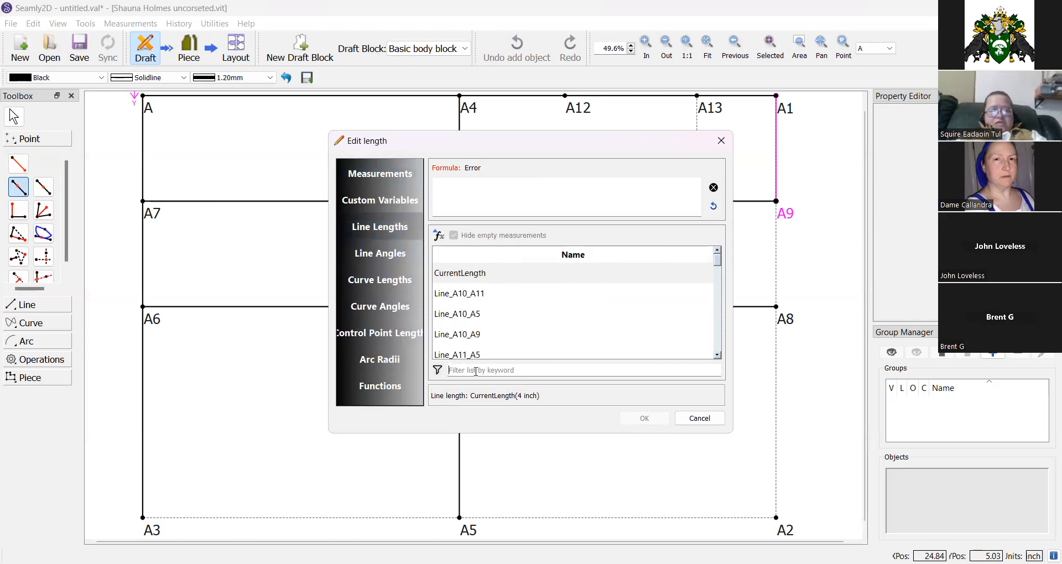
type("a13")
double_click(473, 293)
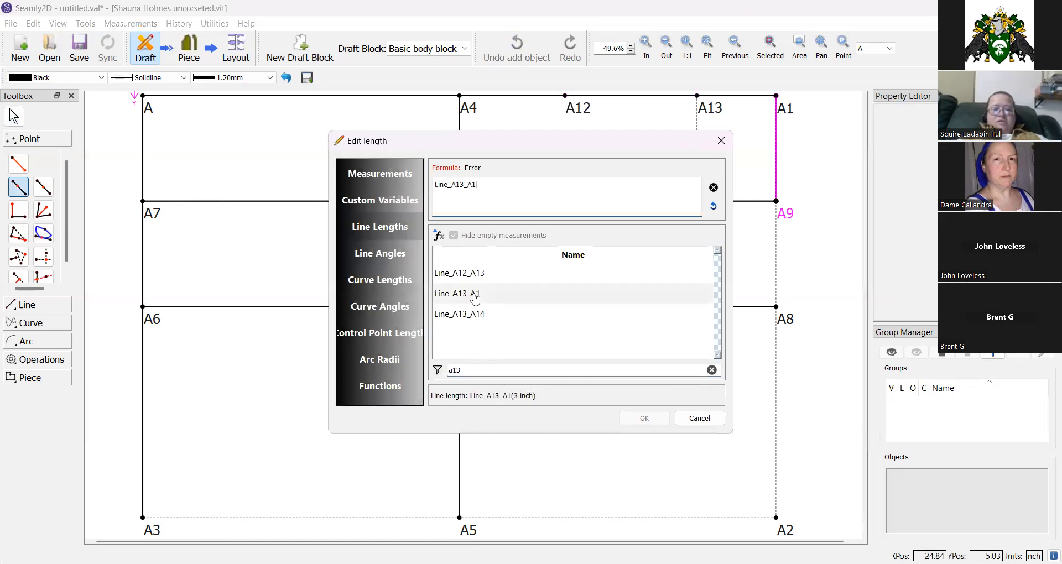
left_click(627, 418)
left_click(483, 407)
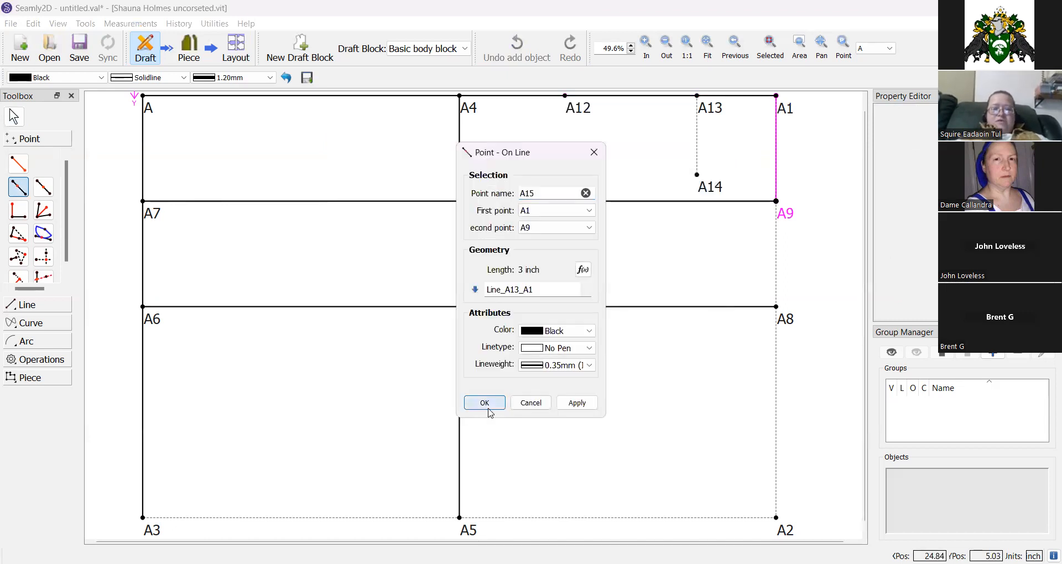
Draw a line connecting A15 to A14.
left_click(24, 305)
left_click(25, 186)
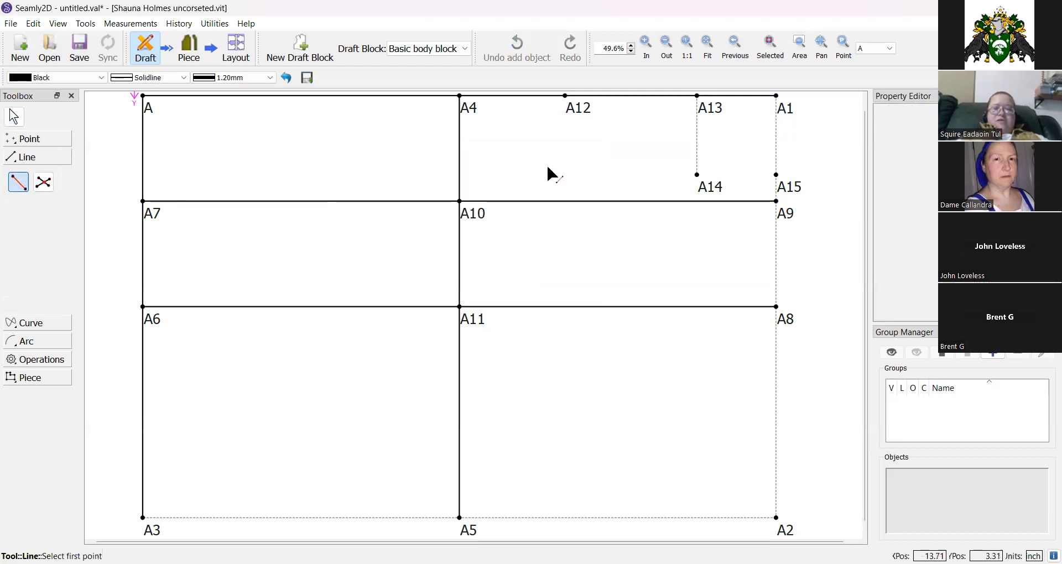
left_click(780, 188)
left_click(702, 185)
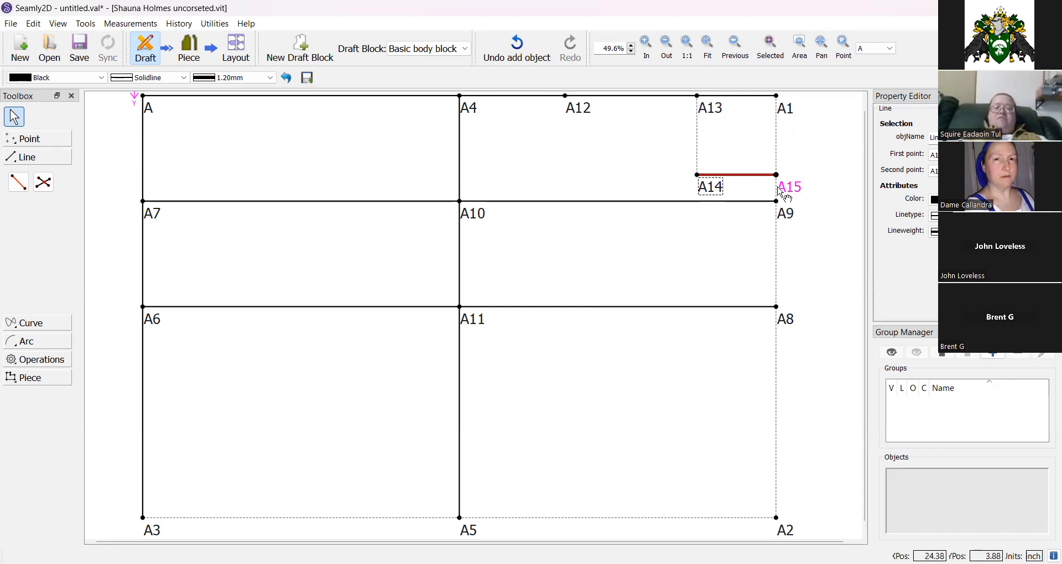
mouse_move(782, 193)
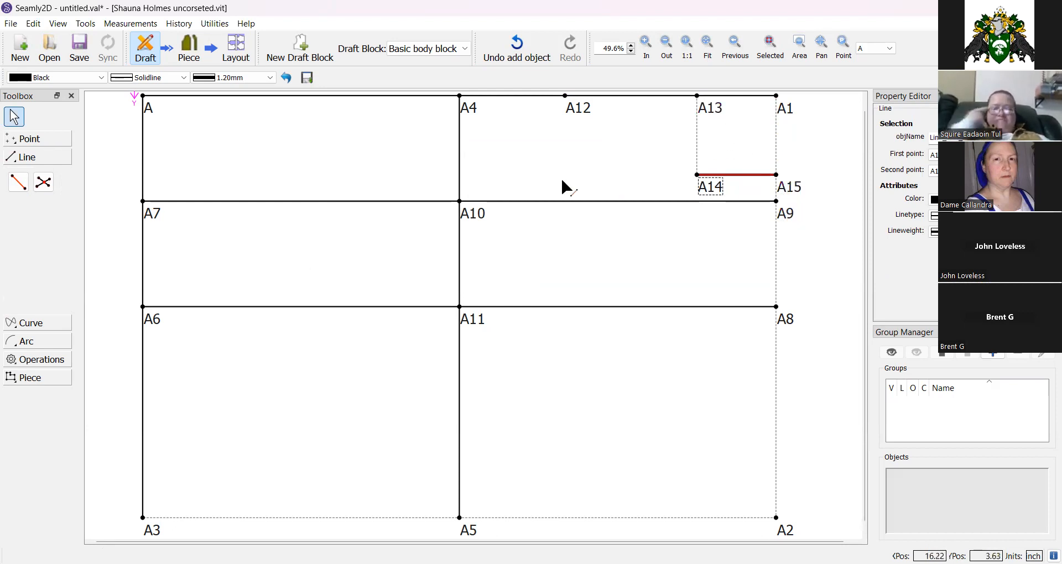
Place point A16 on the line from A13 toward A14 at a length of 1.325 inch.
left_click(43, 145)
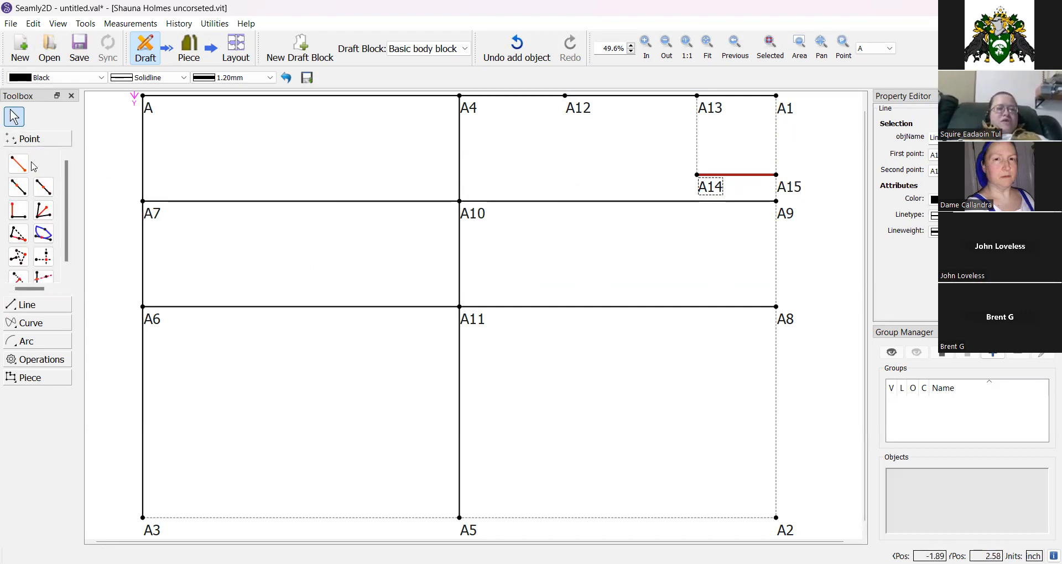
left_click(18, 187)
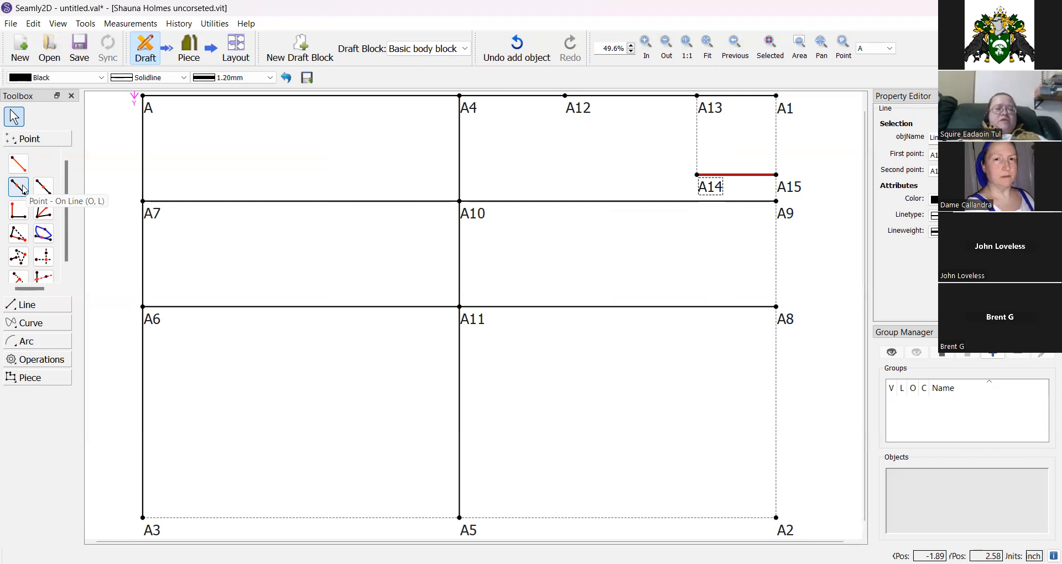
left_click(707, 106)
left_click(710, 192)
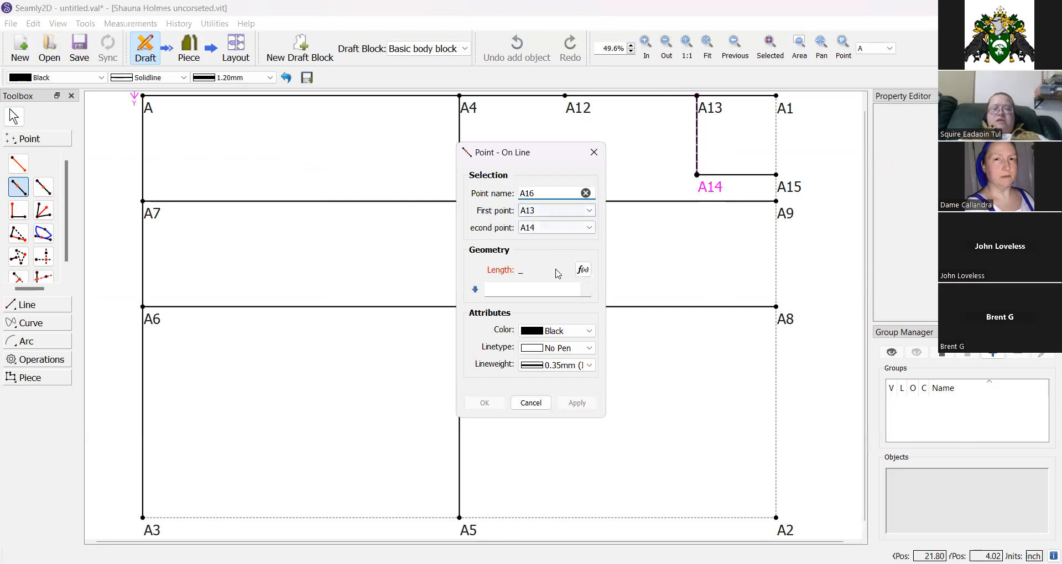
left_click(543, 288)
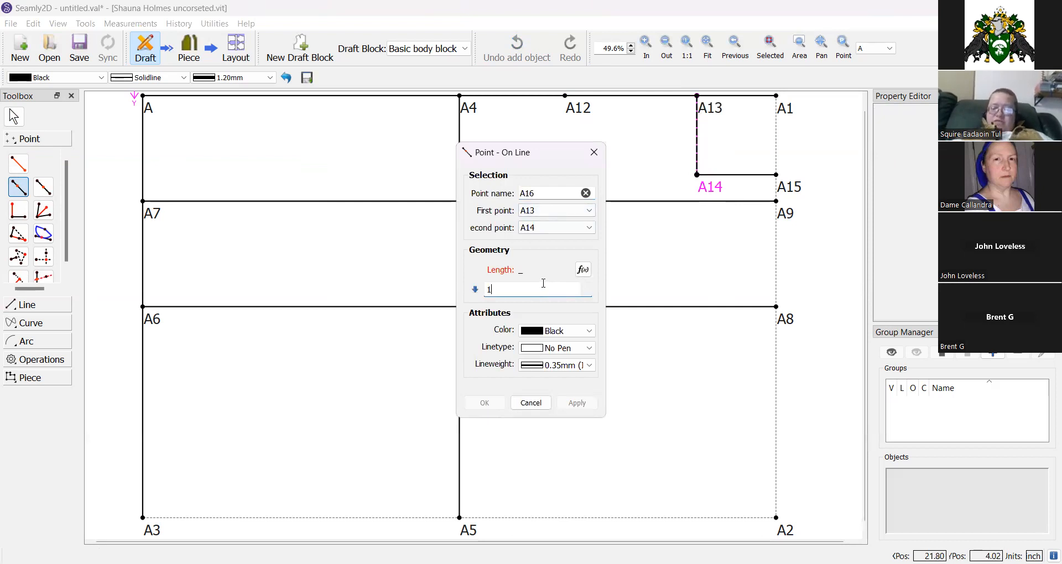
type("1.325")
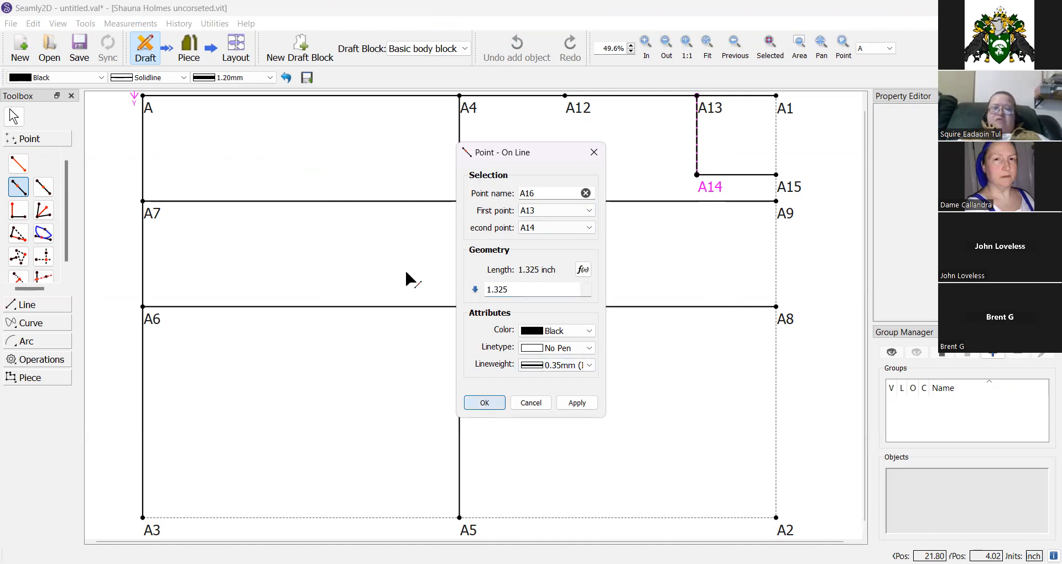
key("Return")
Place point A17 on the line from A4 toward A10 with length Line_A13_A16.
left_click(19, 187)
left_click(468, 109)
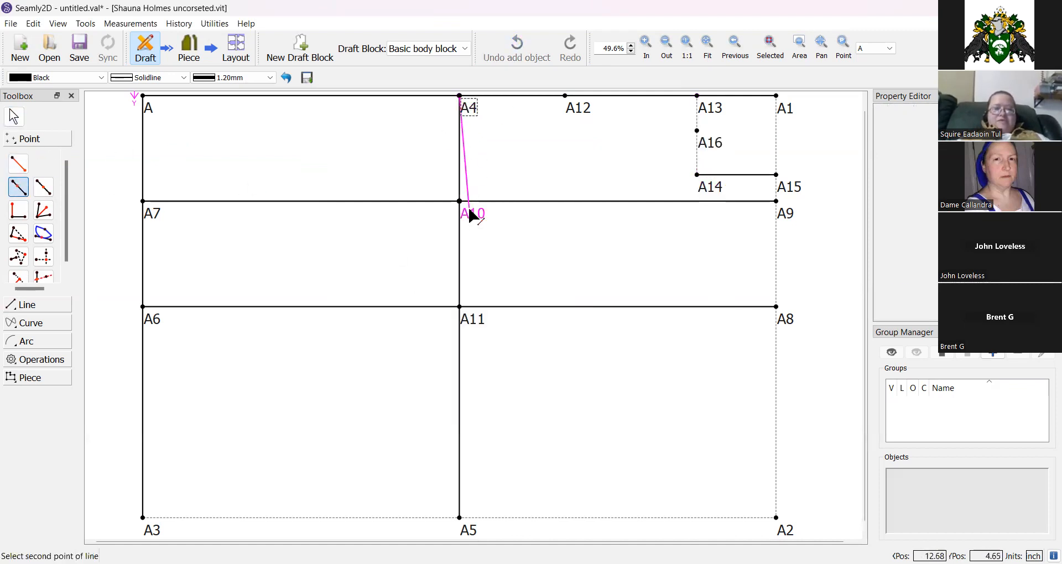
left_click(471, 218)
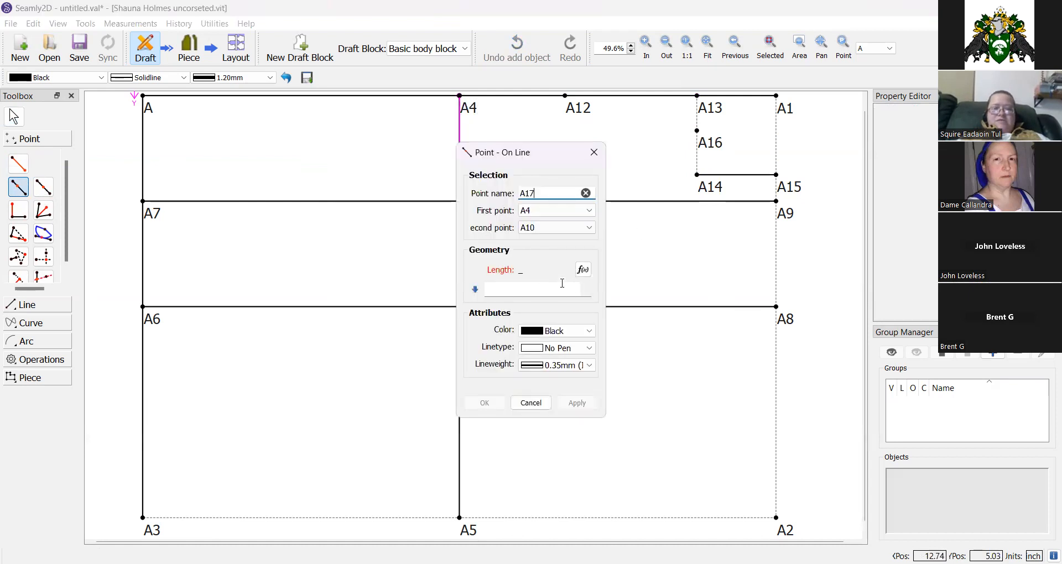
left_click(584, 270)
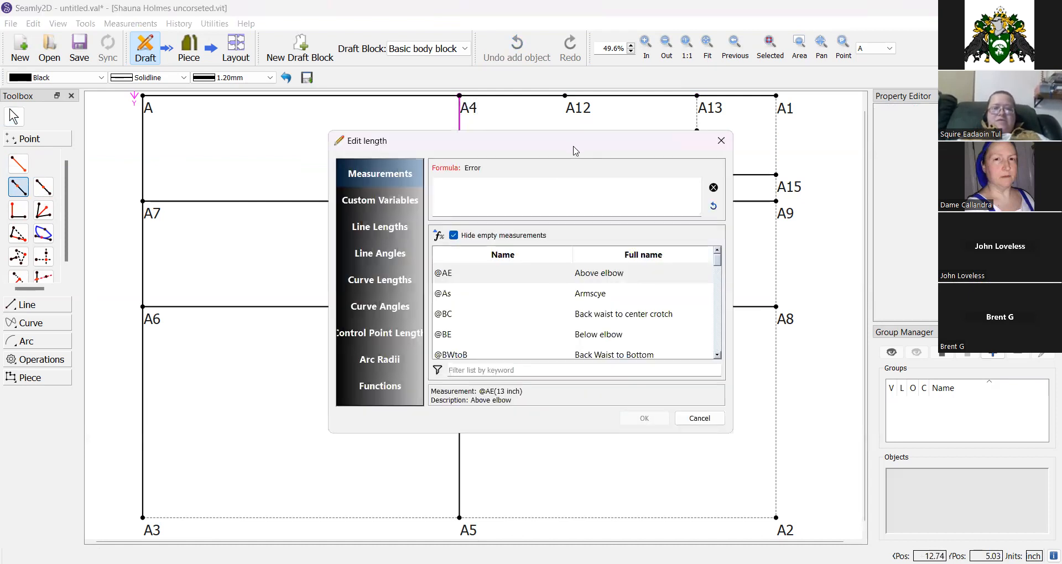
left_click_drag(492, 154, 410, 163)
left_click(293, 237)
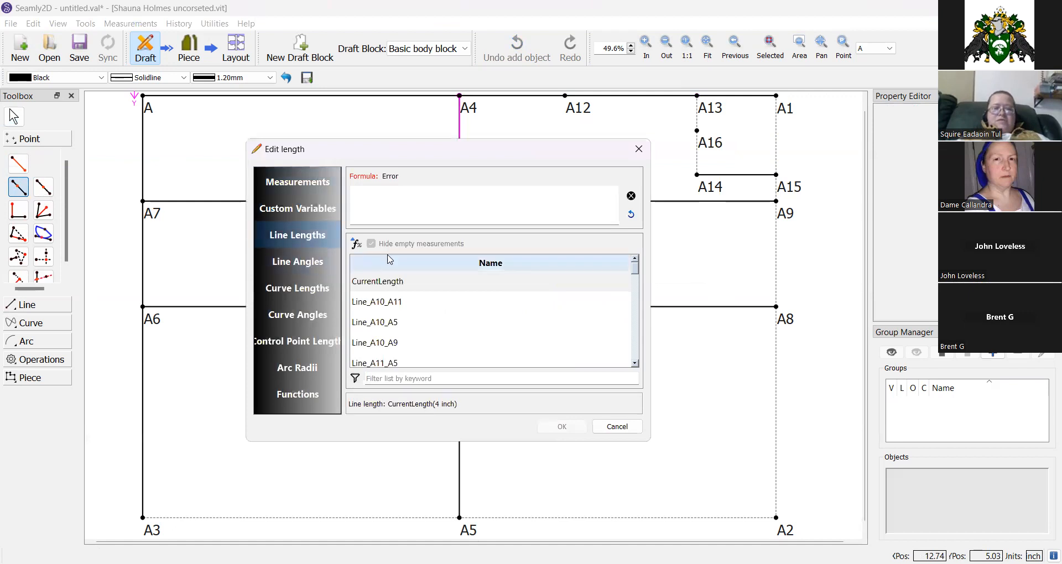
left_click(386, 378)
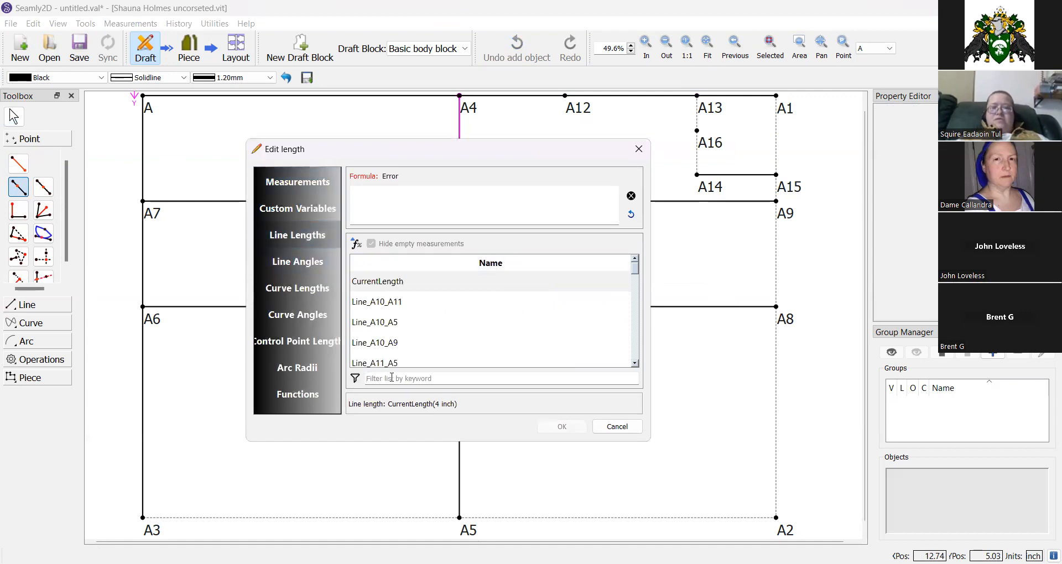
type("a16")
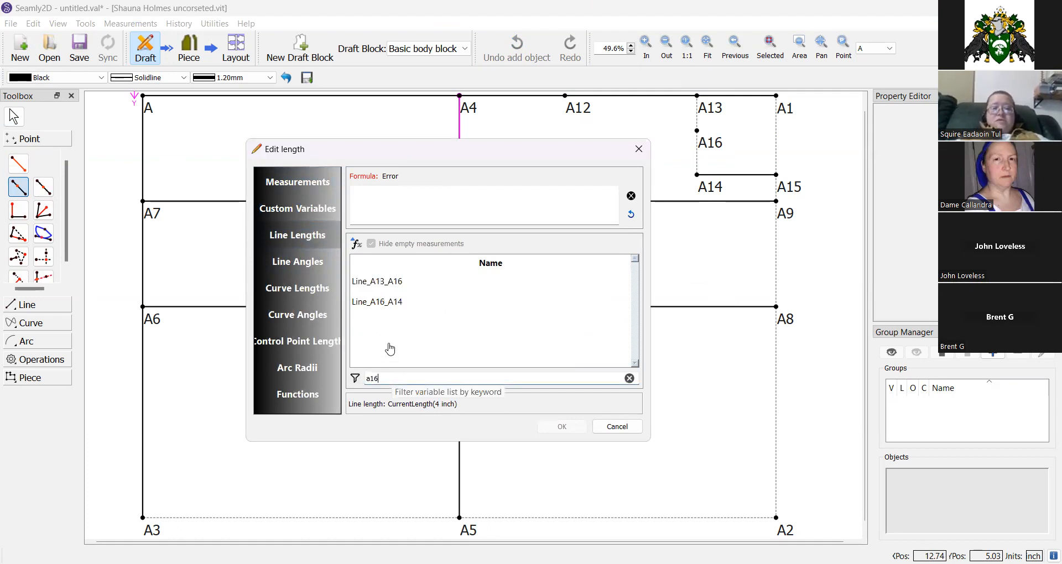
left_click(376, 287)
double_click(376, 286)
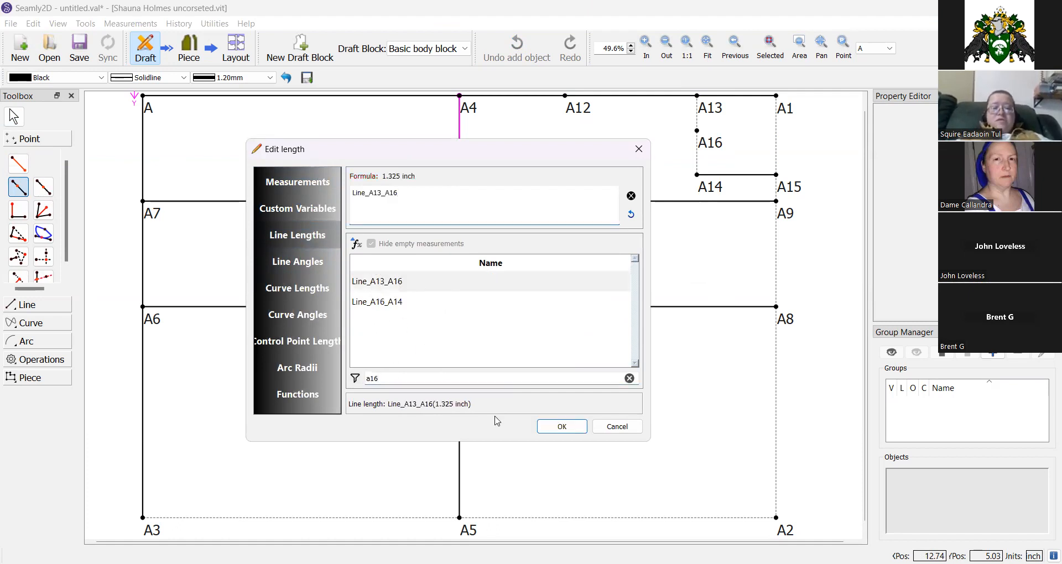
left_click(561, 426)
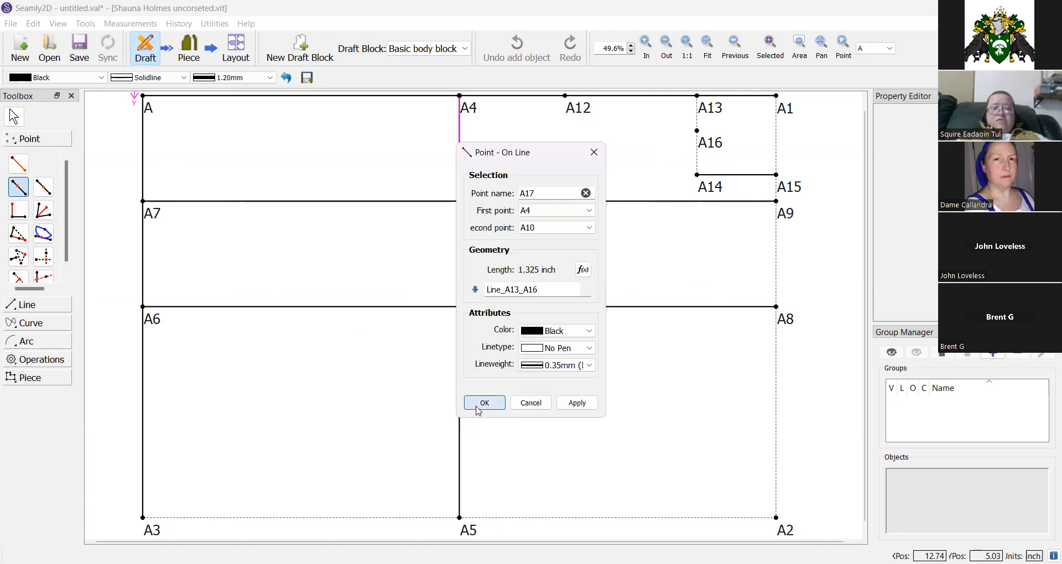
left_click(480, 405)
Draw a line connecting A16 to A17.
left_click(31, 305)
left_click(18, 181)
left_click(707, 141)
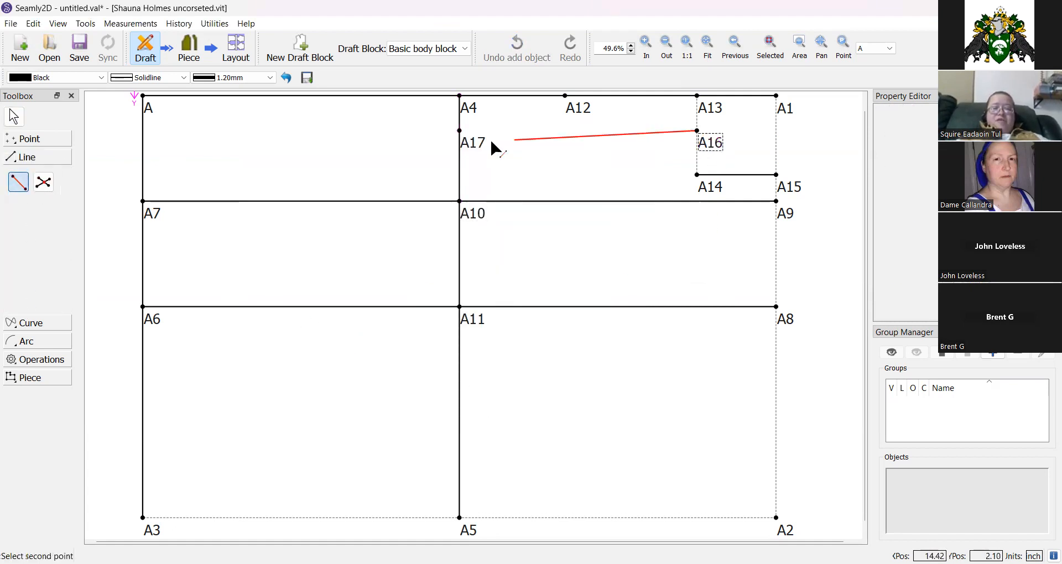
left_click(474, 143)
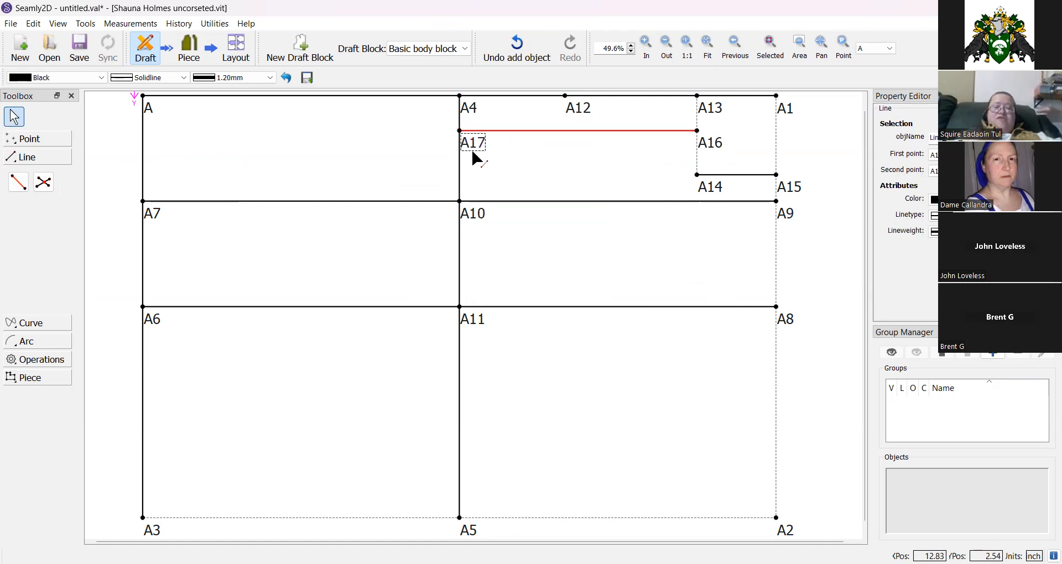
left_click(664, 131)
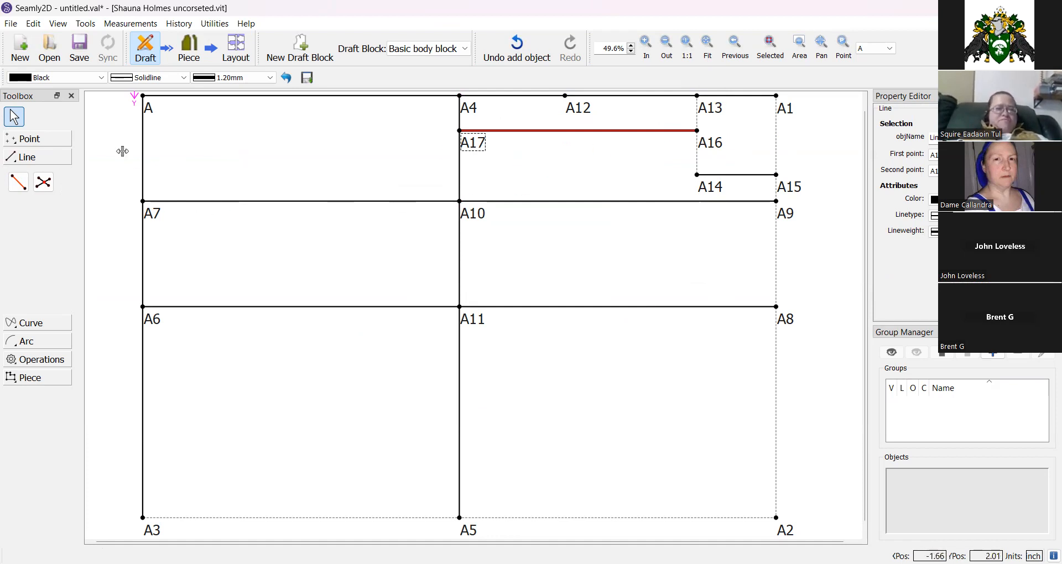
left_click(35, 159)
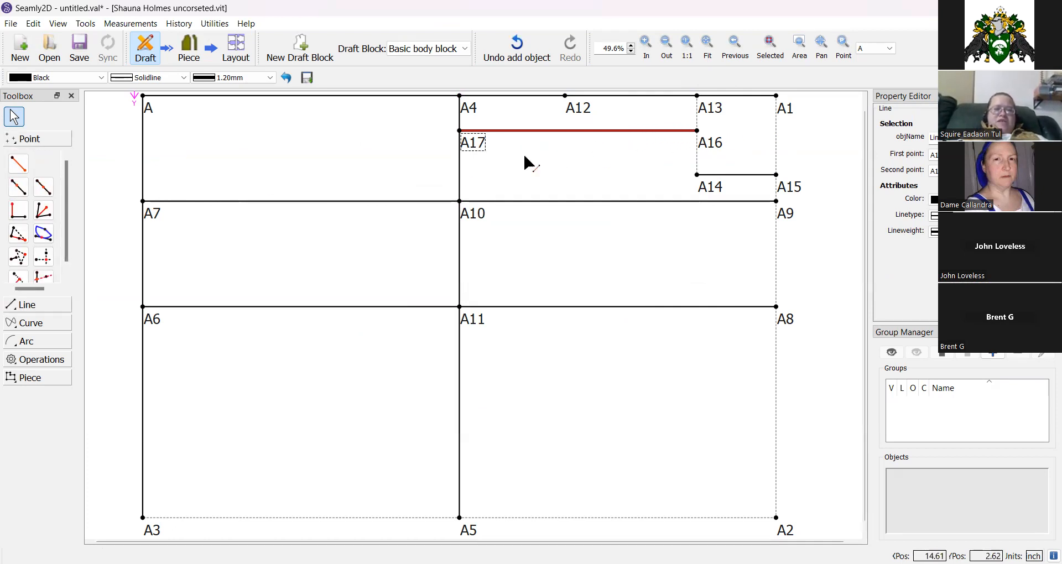
left_click(47, 239)
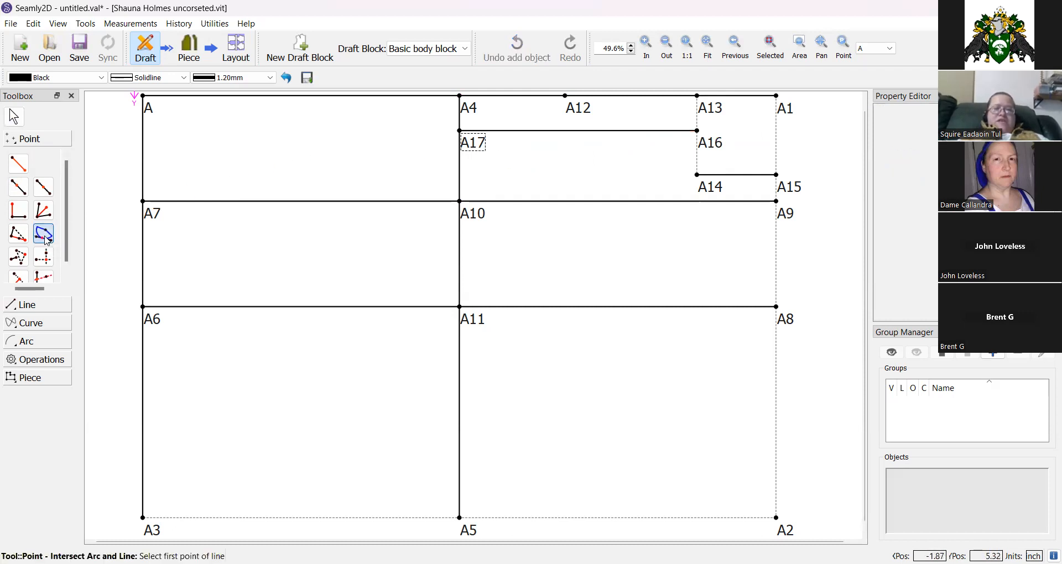
left_click(711, 153)
left_click(479, 145)
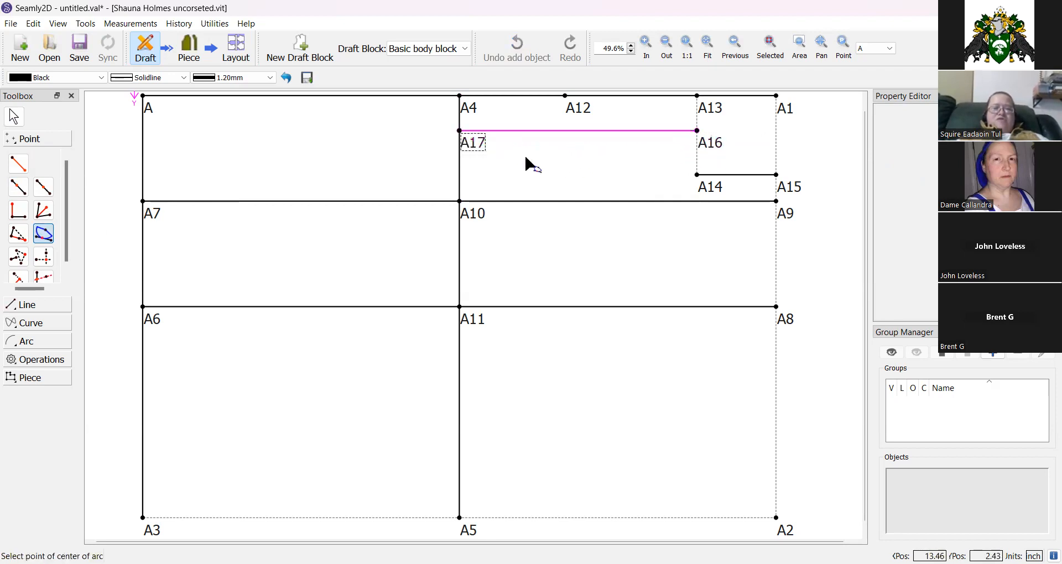
left_click(717, 115)
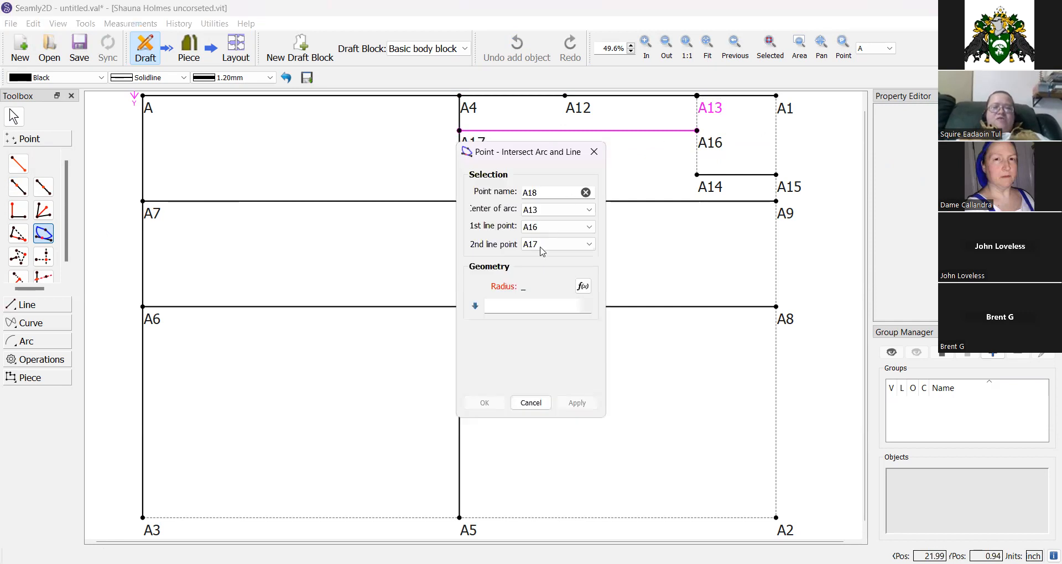
left_click(582, 287)
left_click(375, 227)
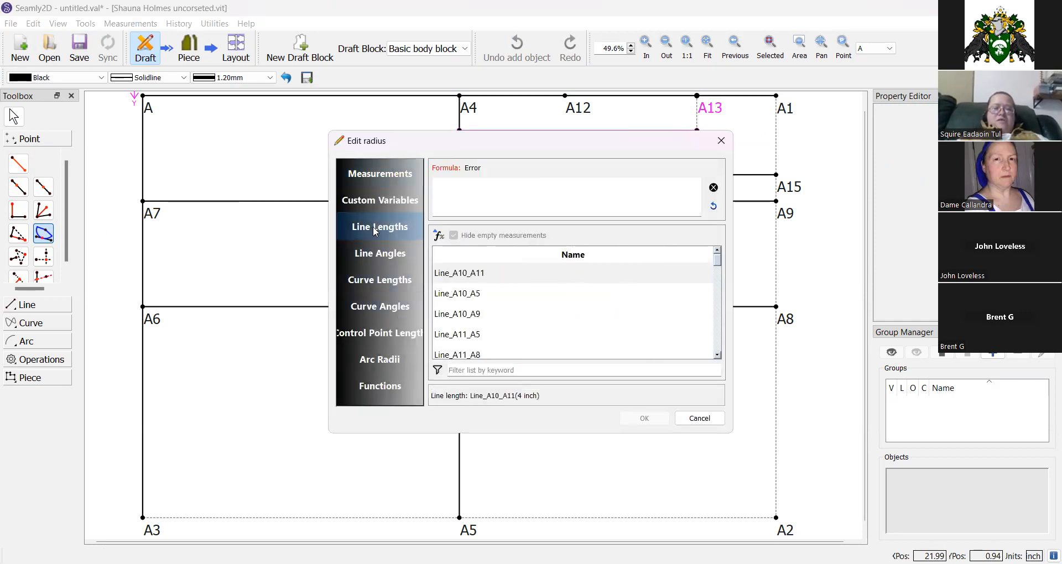
left_click(380, 173)
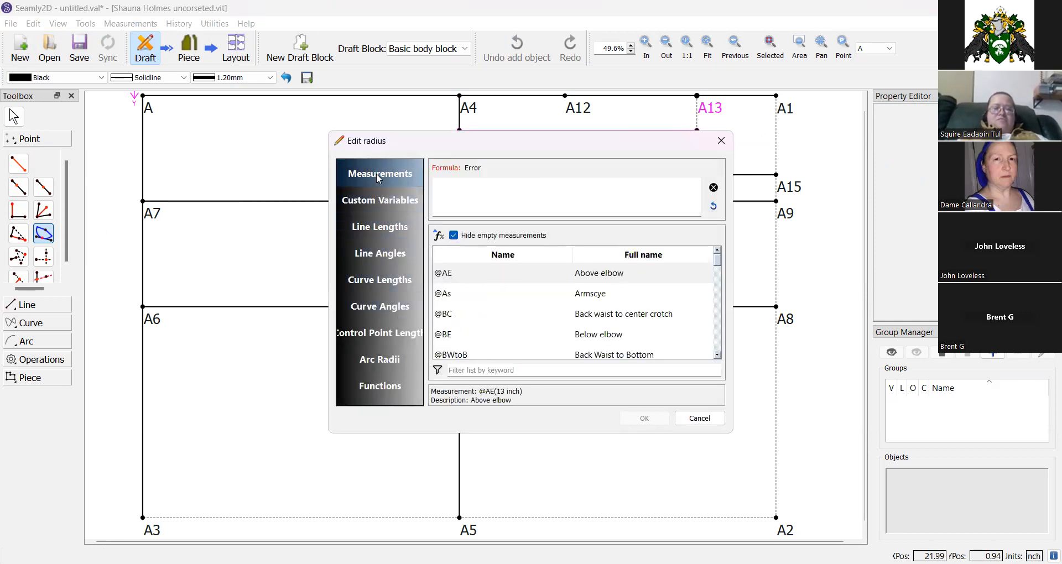
left_click(486, 370)
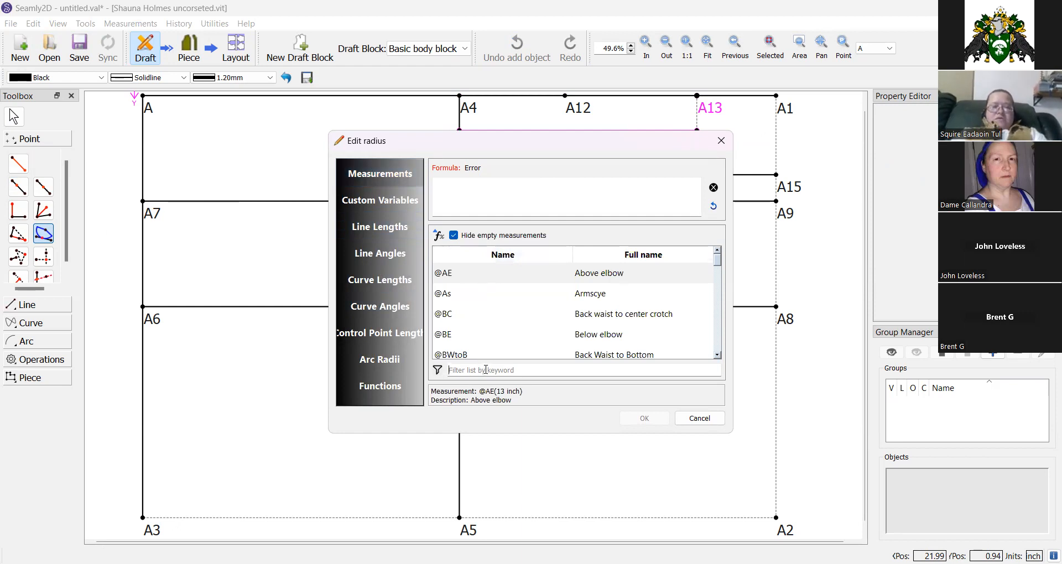
type("seam")
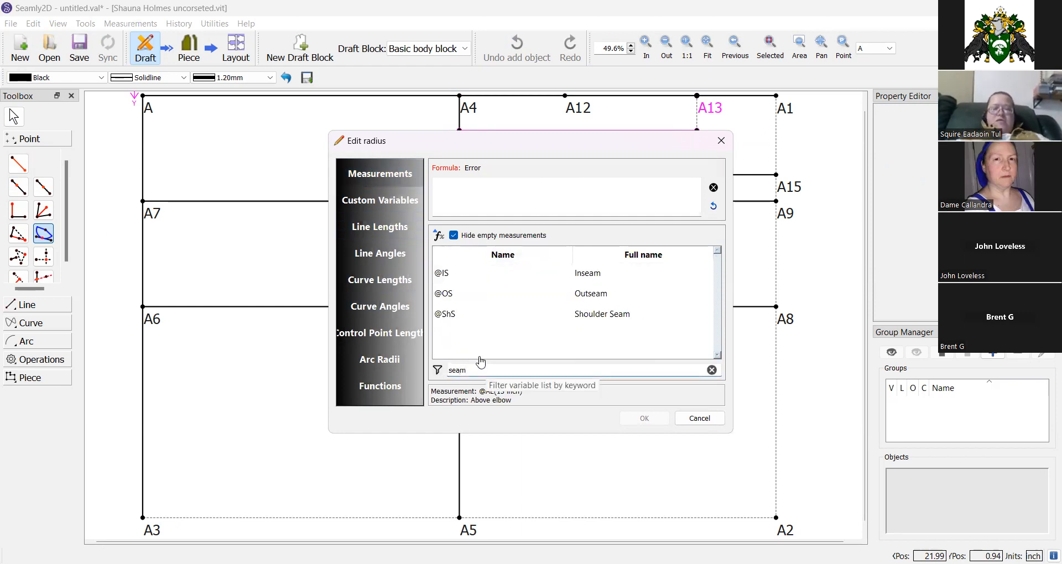
double_click(575, 321)
left_click(640, 419)
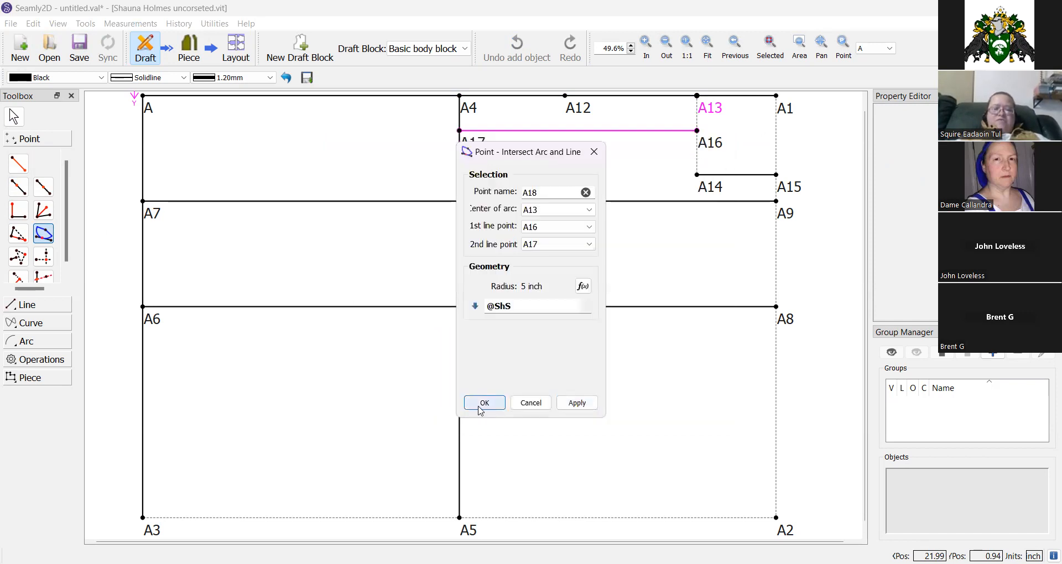
left_click(482, 407)
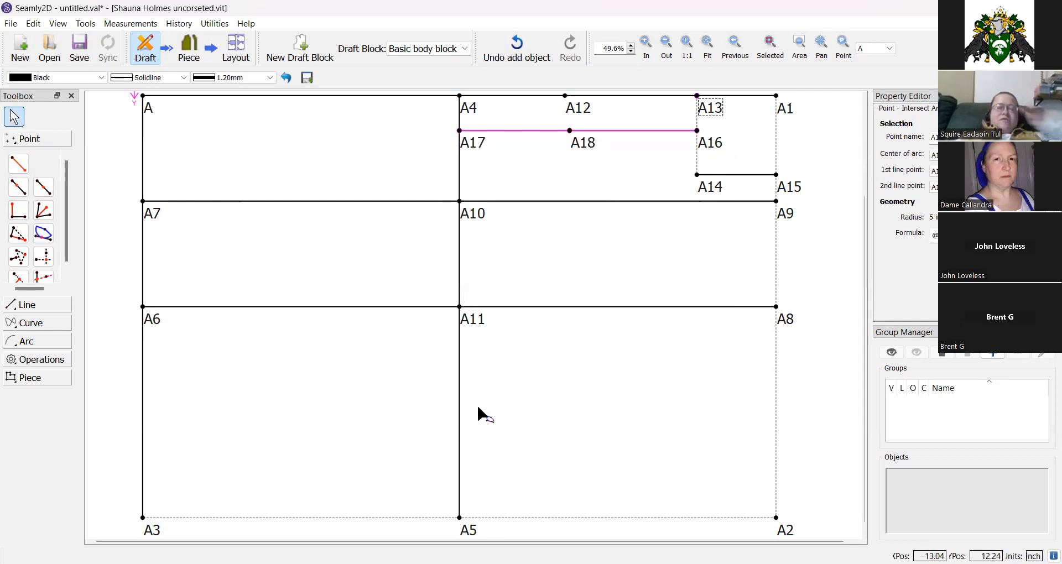
Draw a line connecting A13 to A18.
left_click(28, 305)
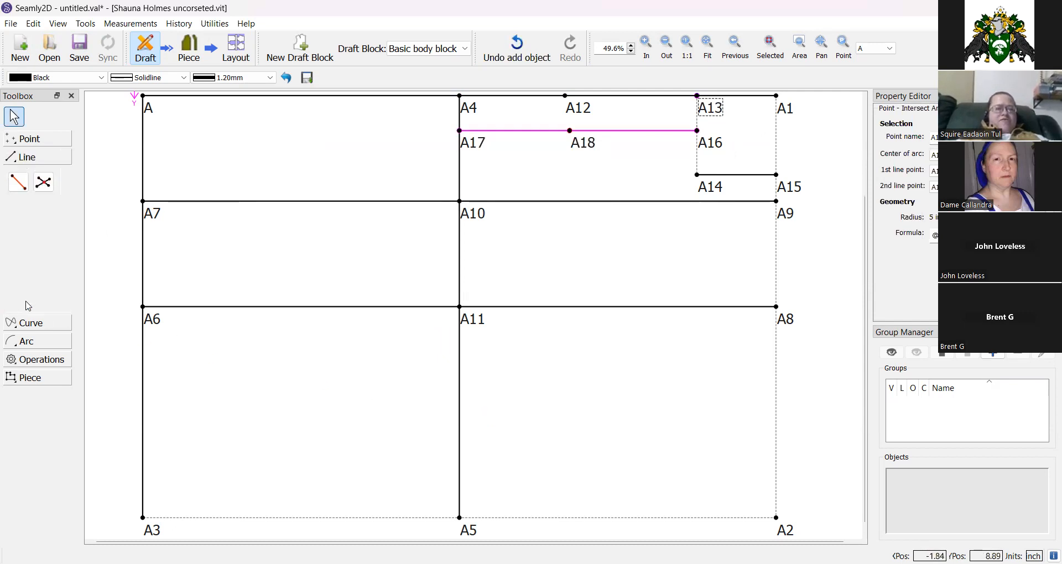
left_click(18, 182)
left_click(717, 105)
left_click(577, 138)
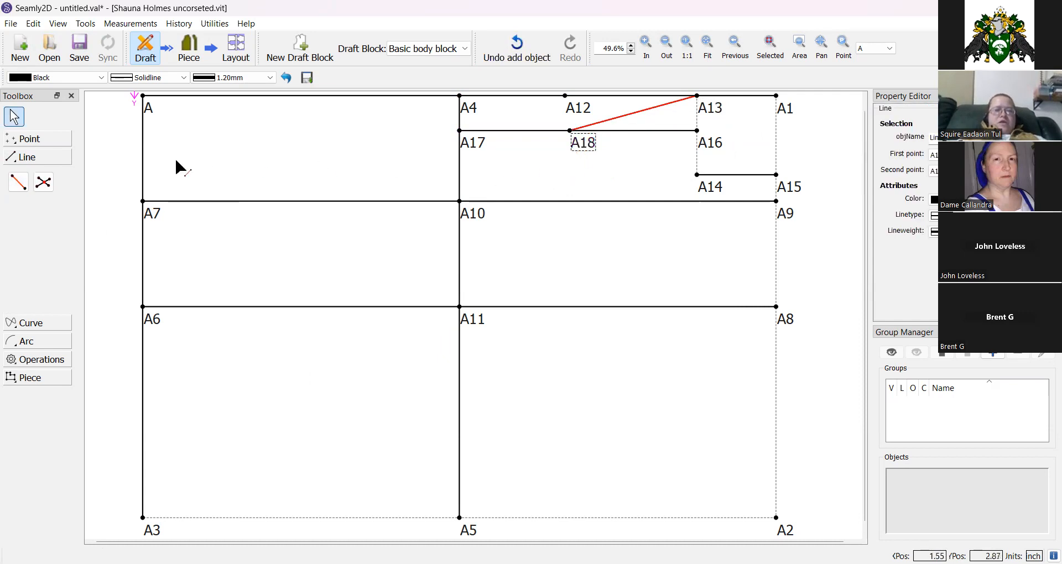
Place point A19 on the line from A13 toward A18 at a length of 1 inch.
left_click(44, 141)
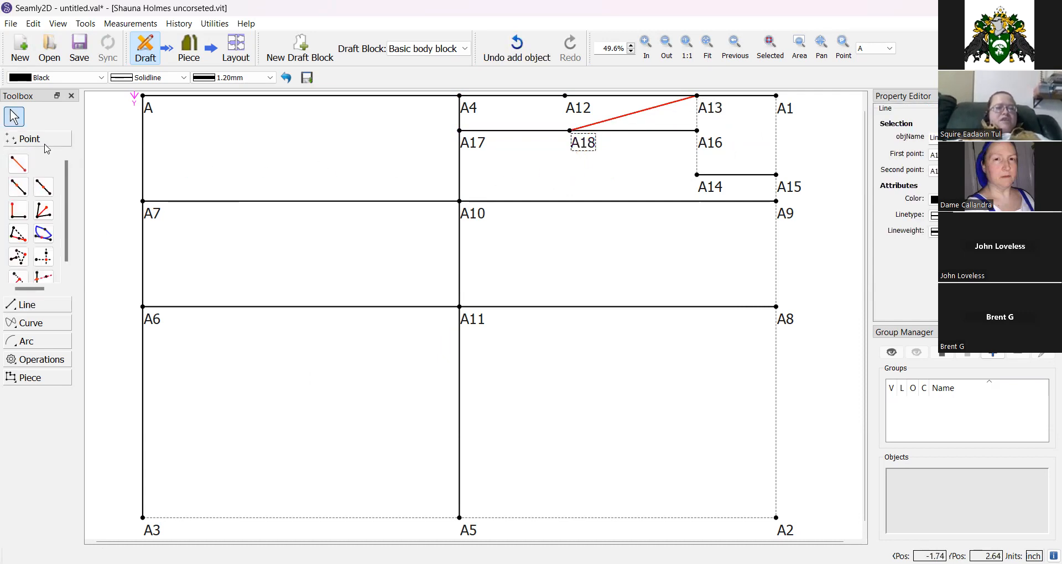
left_click(17, 191)
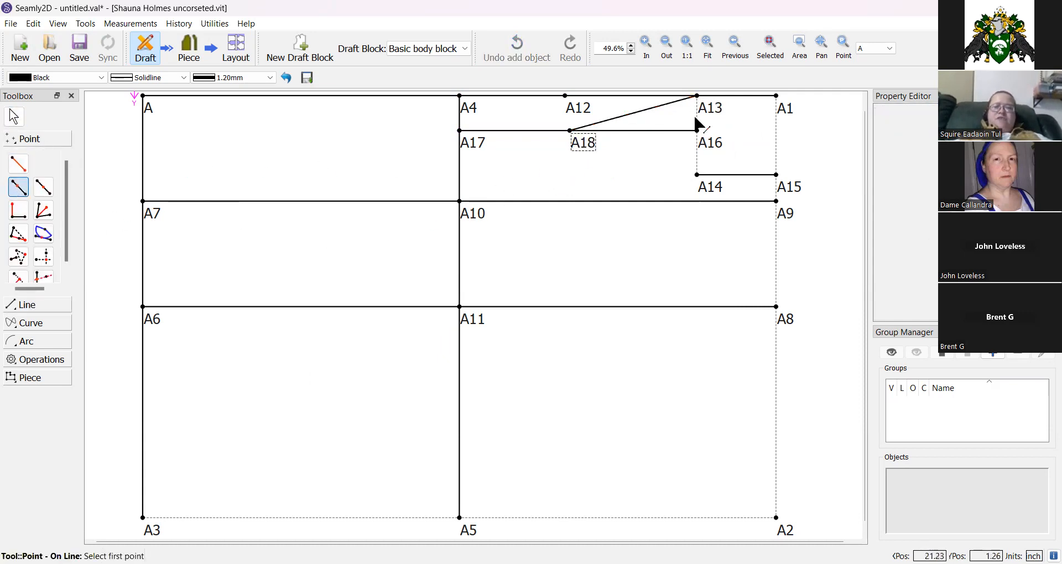
left_click(714, 111)
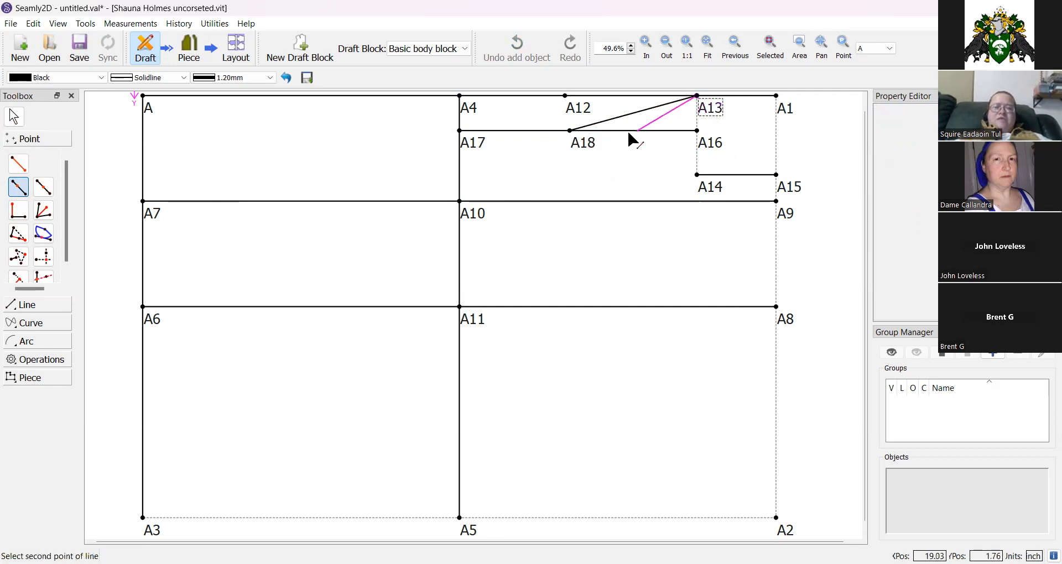
left_click(588, 148)
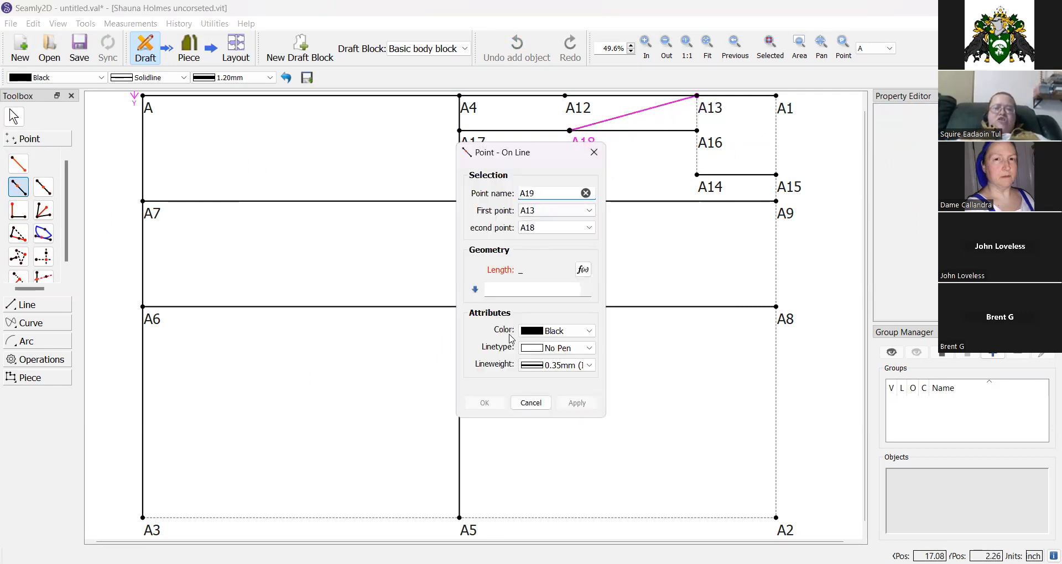
left_click(518, 290)
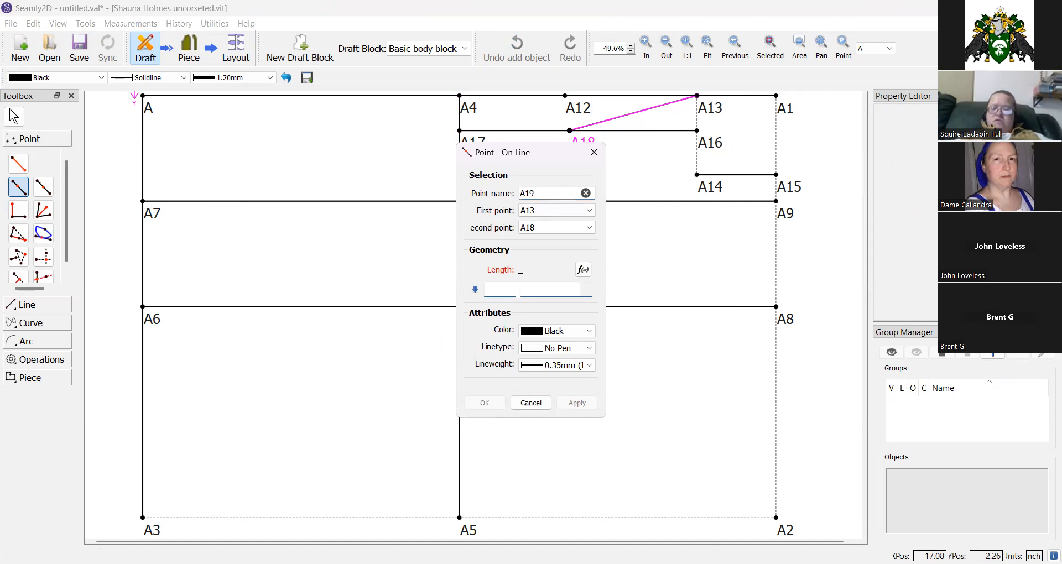
type("1")
left_click(484, 402)
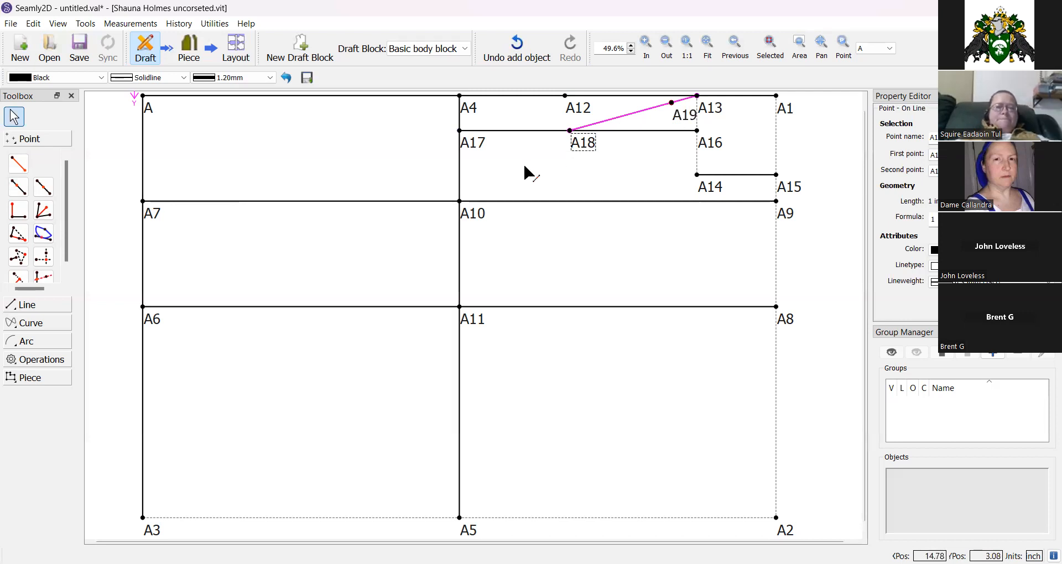
left_click(18, 187)
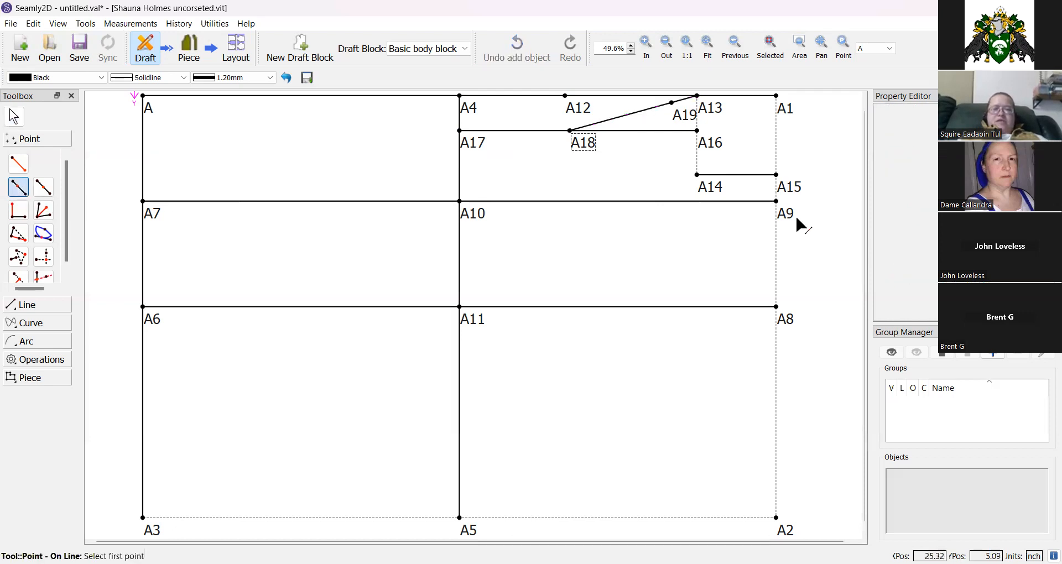
left_click(784, 219)
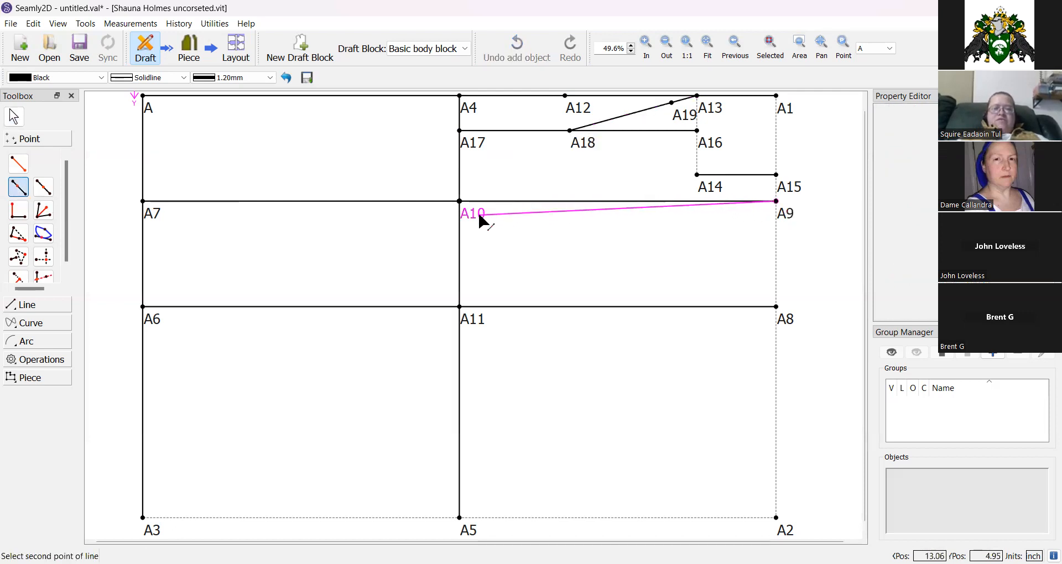
left_click(472, 214)
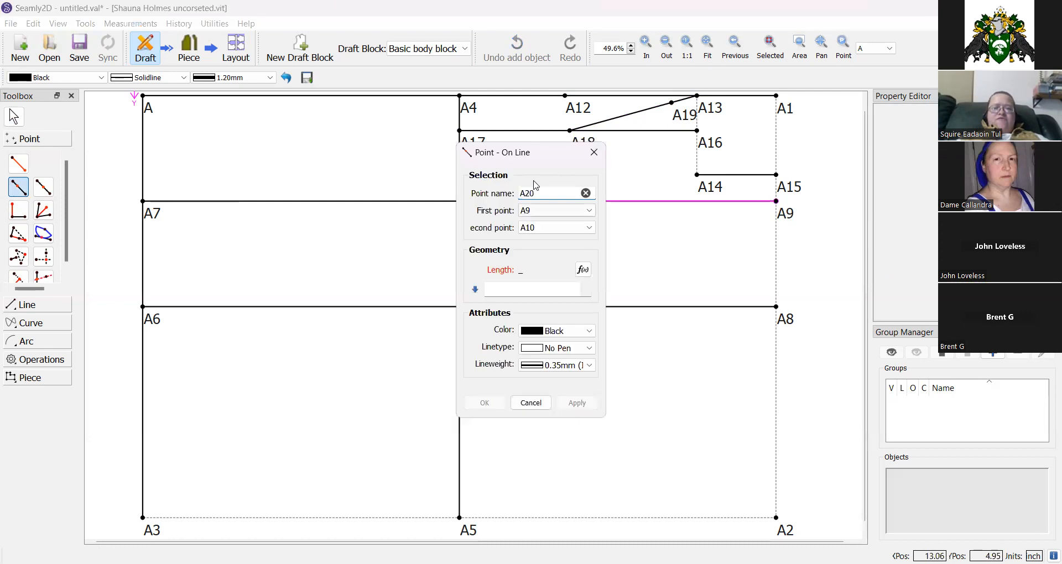
left_click(583, 270)
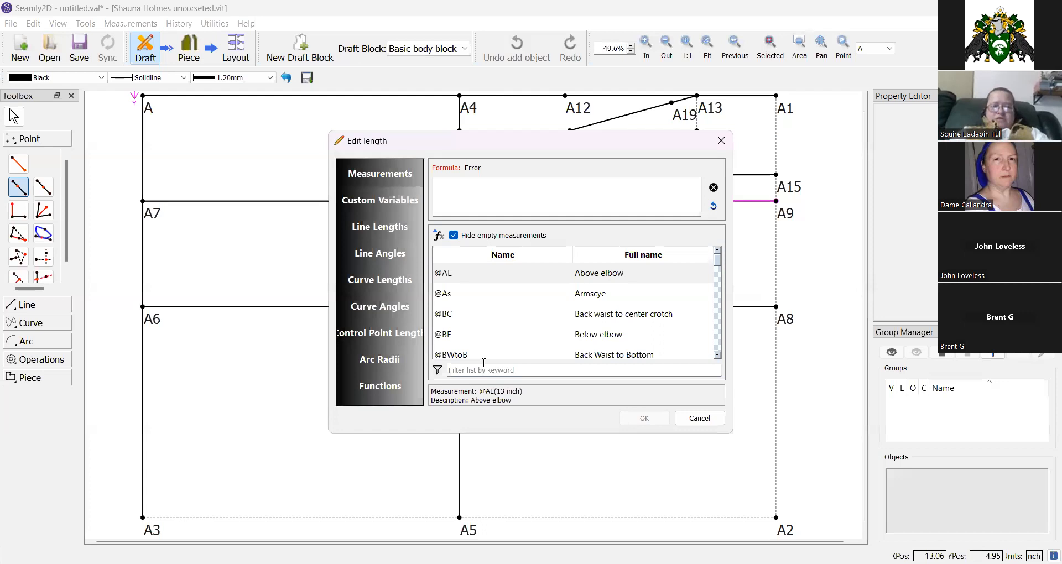
left_click(484, 364)
type("width")
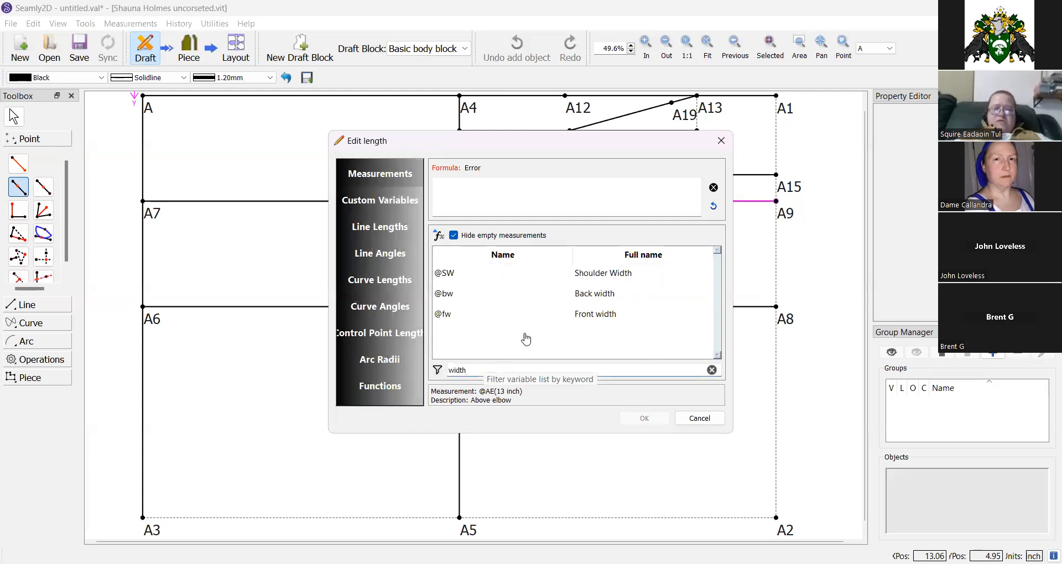
double_click(586, 317)
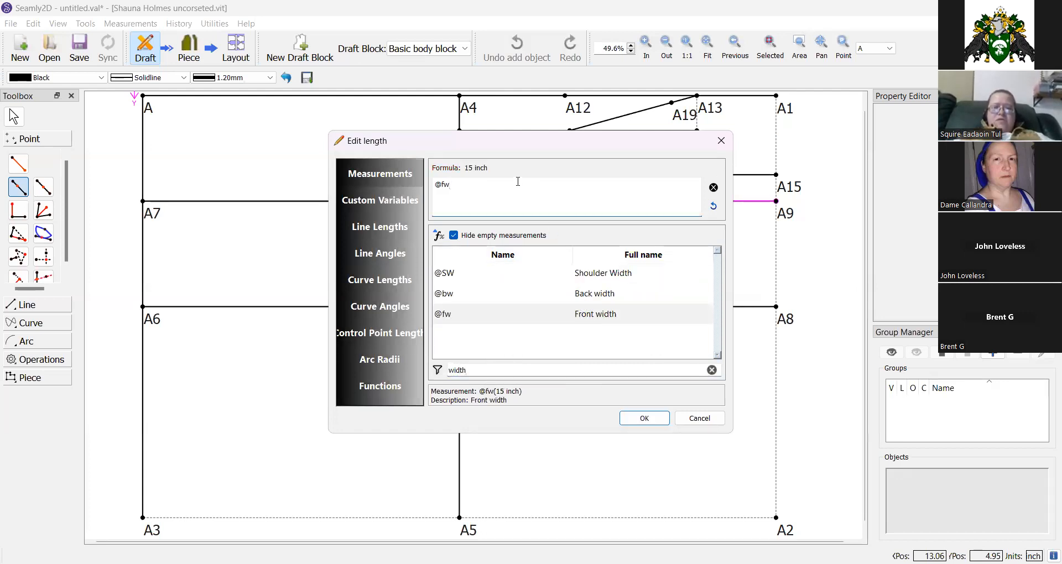
type("/2")
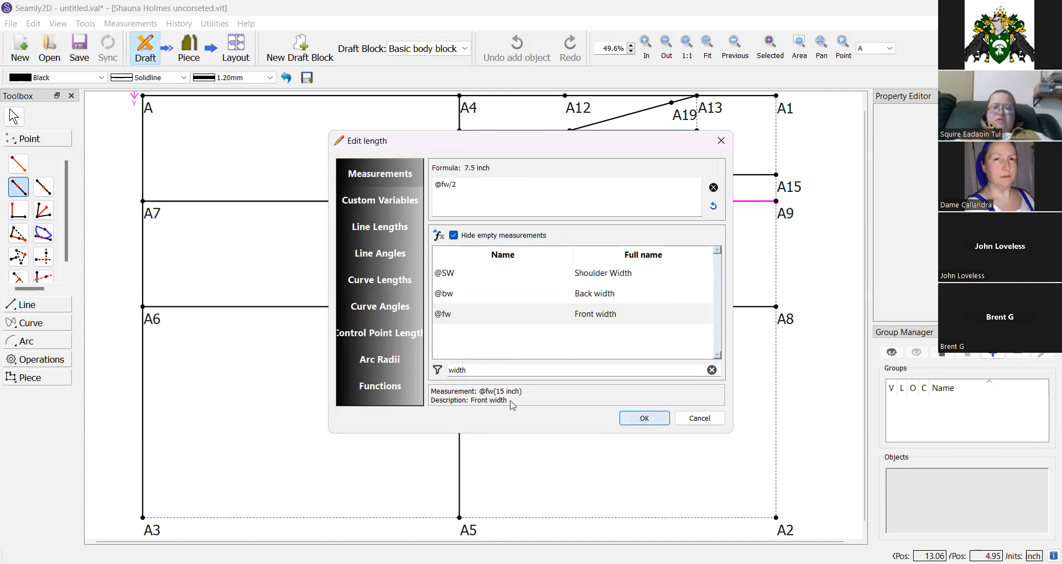
key("Return")
left_click(489, 408)
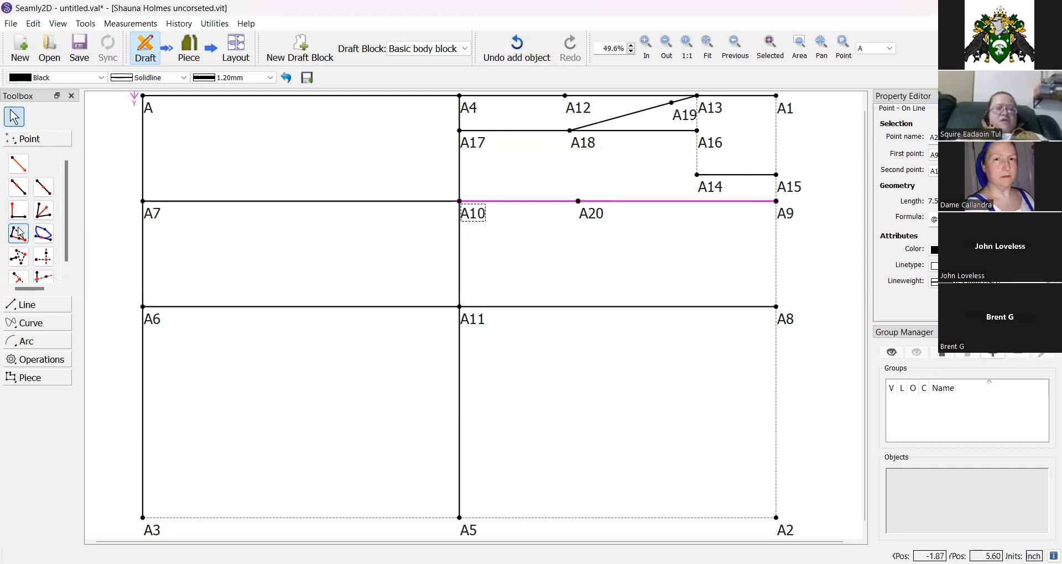
Place point A21 on the line from A11 toward A5 at a length of 1 inch.
left_click(17, 192)
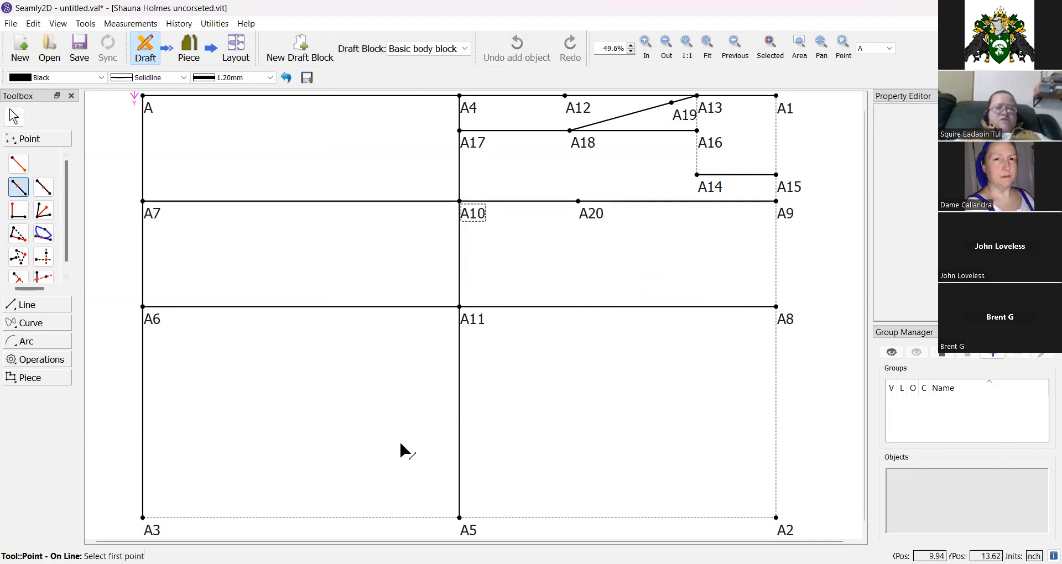
left_click(471, 321)
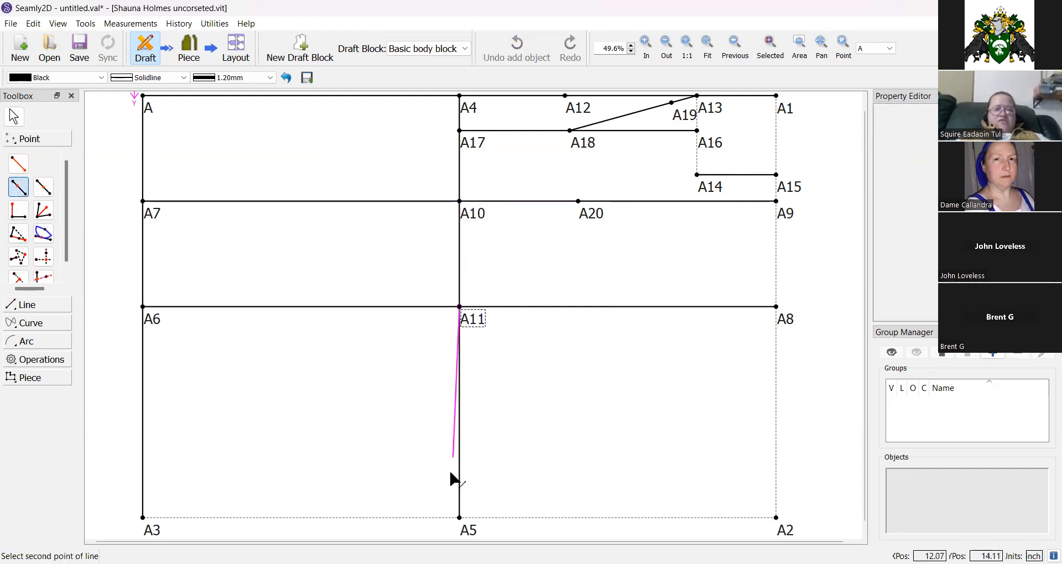
left_click(469, 530)
left_click(545, 289)
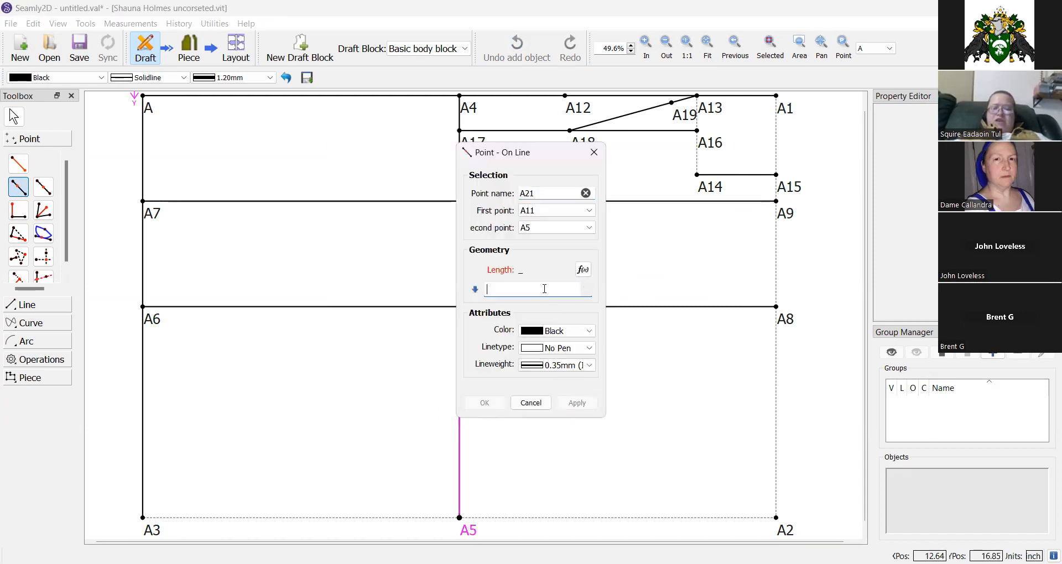
type("1")
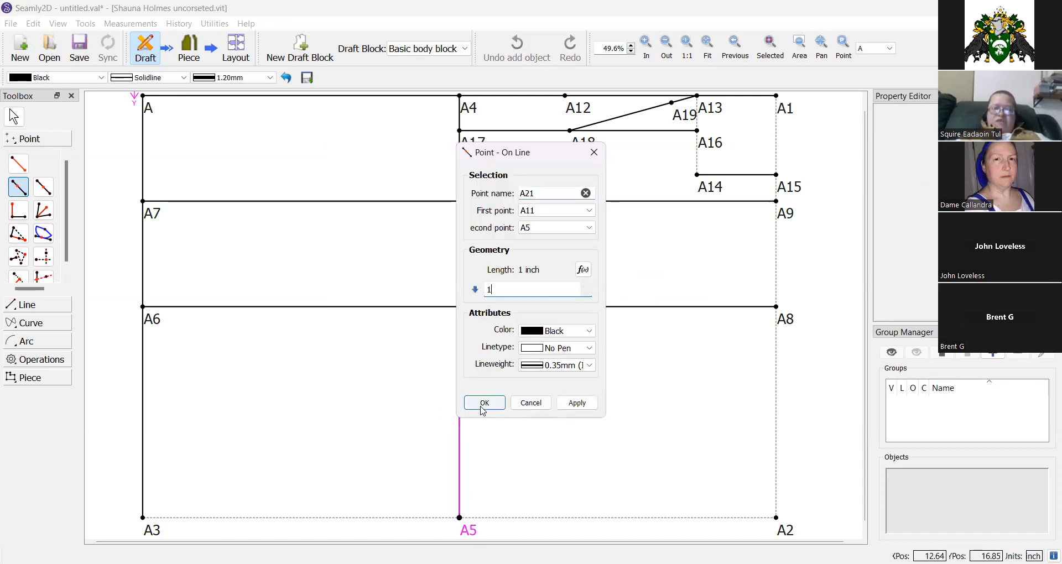
left_click(483, 405)
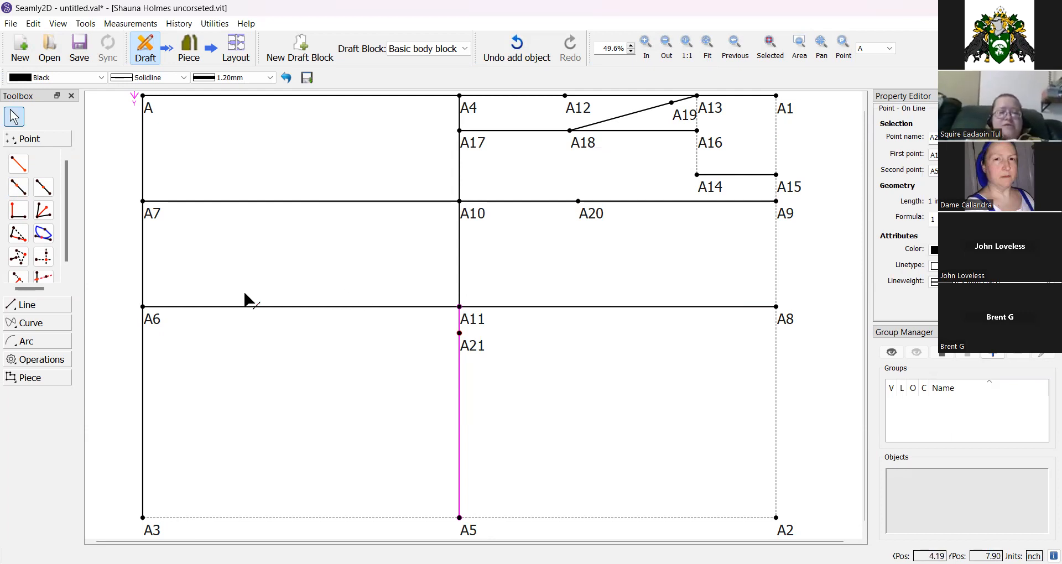
Draw an interactive spline curve from A21 to A20.
left_click(31, 324)
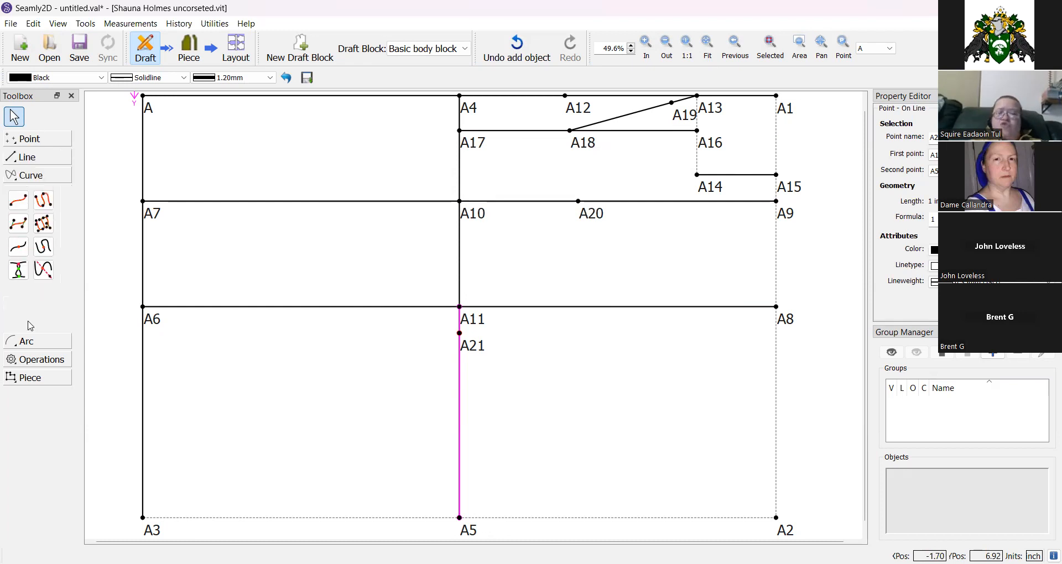
left_click(37, 380)
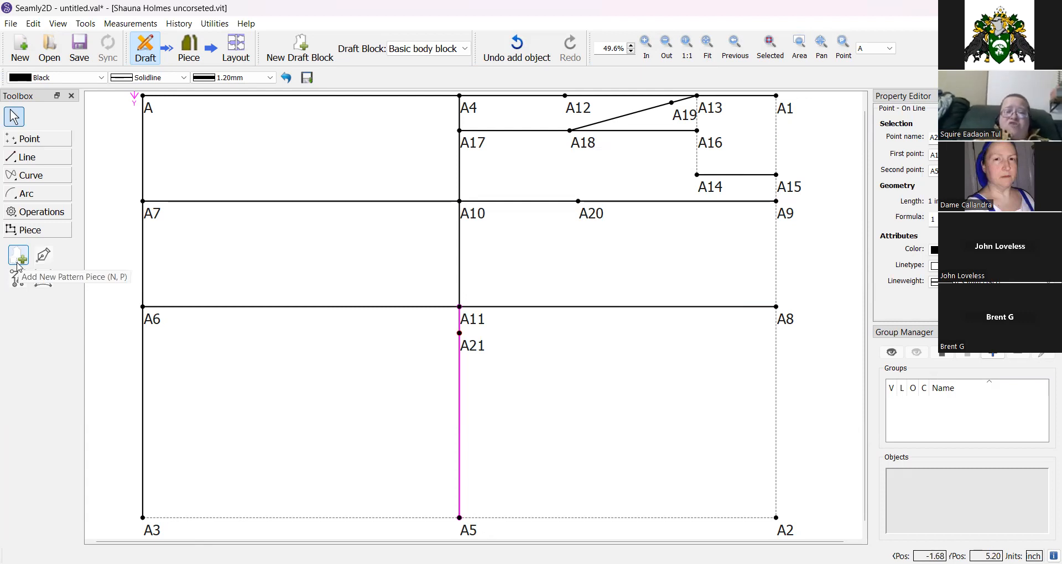
left_click(23, 175)
left_click(18, 200)
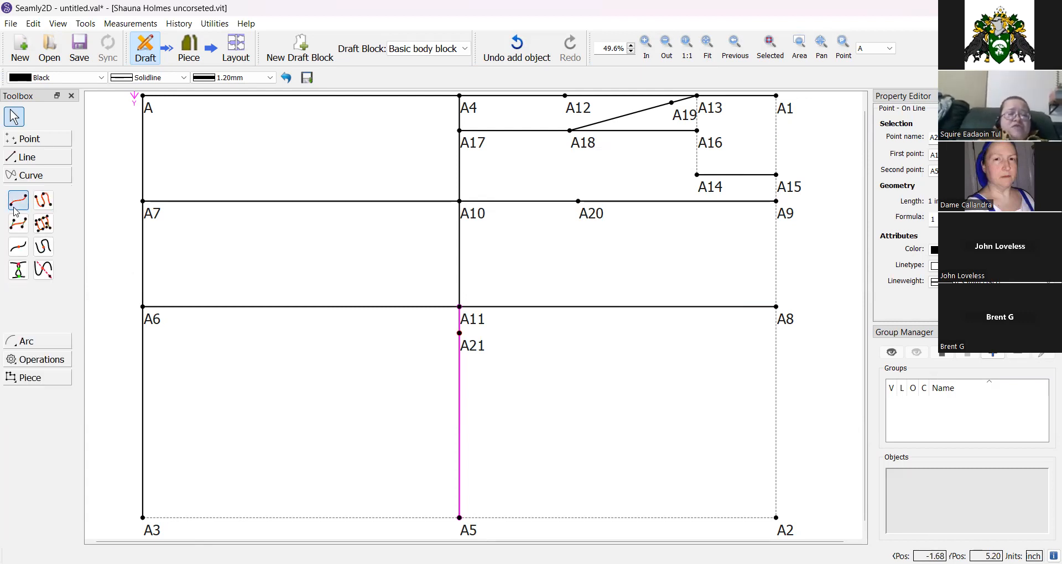
left_click(475, 352)
left_click(599, 219)
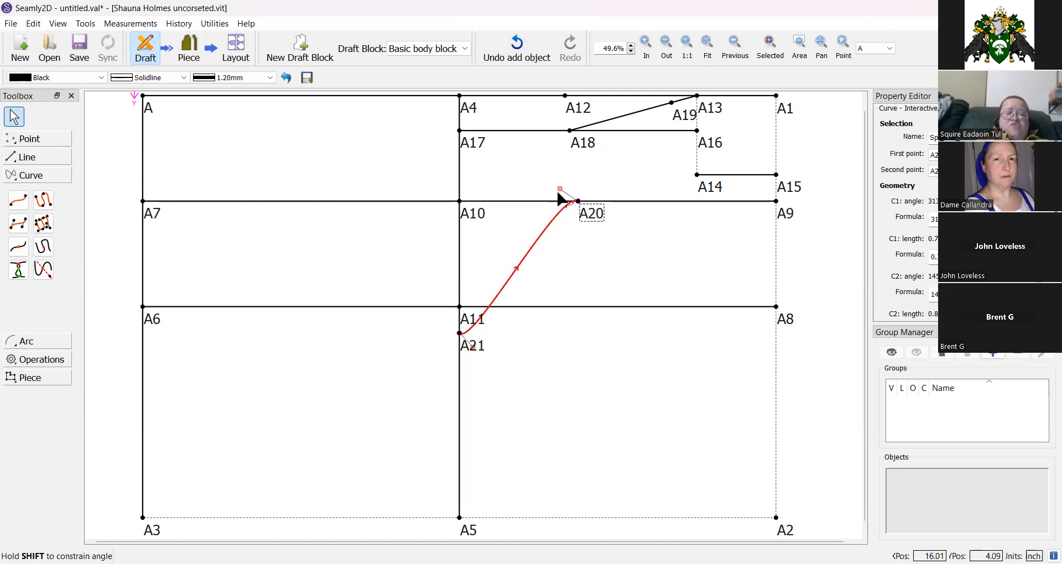
Shape the A21–A20 curve by adjusting its control handles and move the A21 label clear of the lines.
left_click_drag(559, 189, 582, 261)
left_click_drag(480, 354, 432, 355)
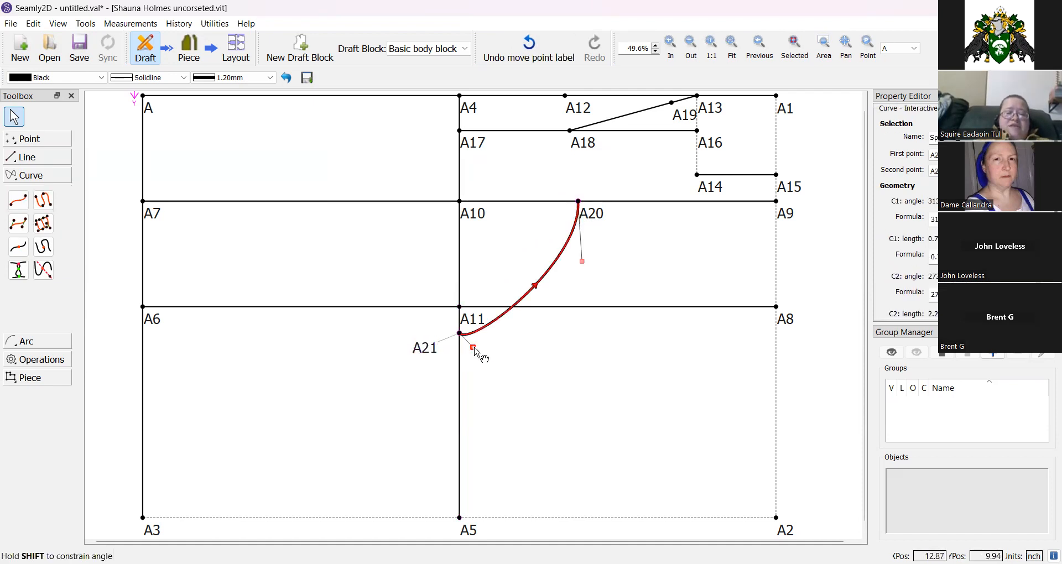
left_click(473, 350)
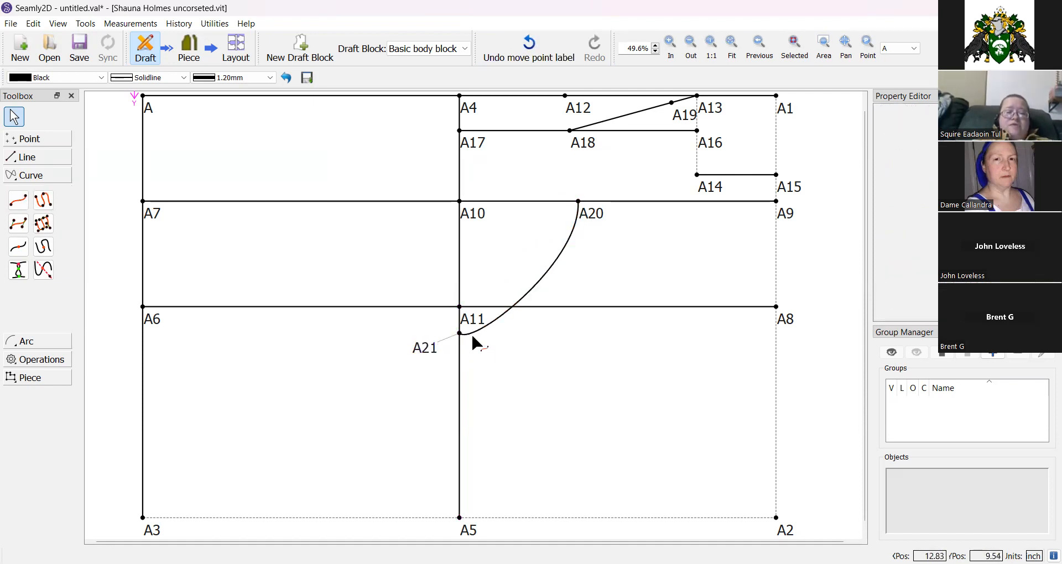
left_click(476, 334)
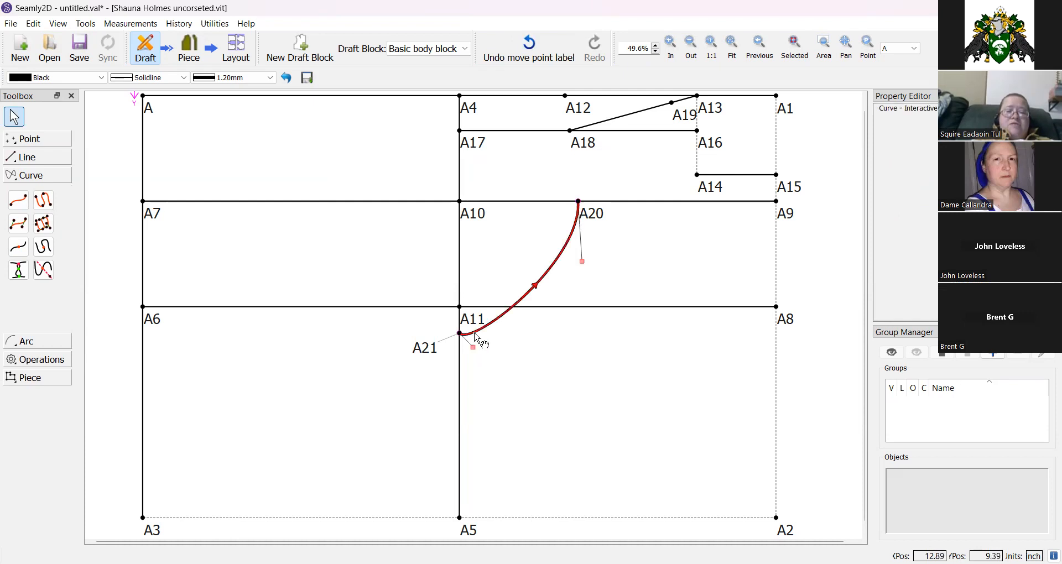
left_click_drag(474, 348, 559, 335)
left_click(475, 338)
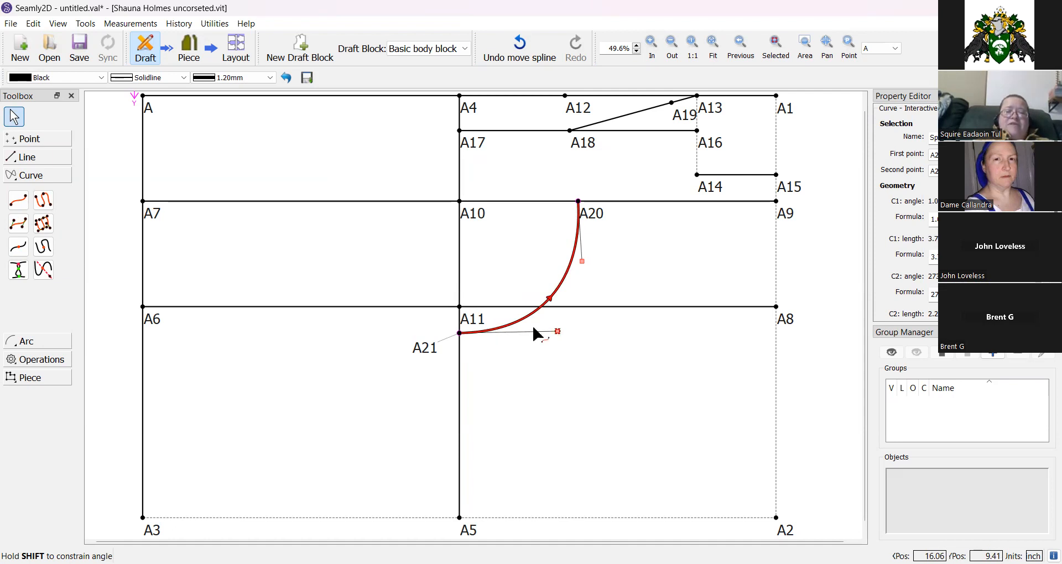
Draw a line from point A18 to point A20.
left_click(38, 157)
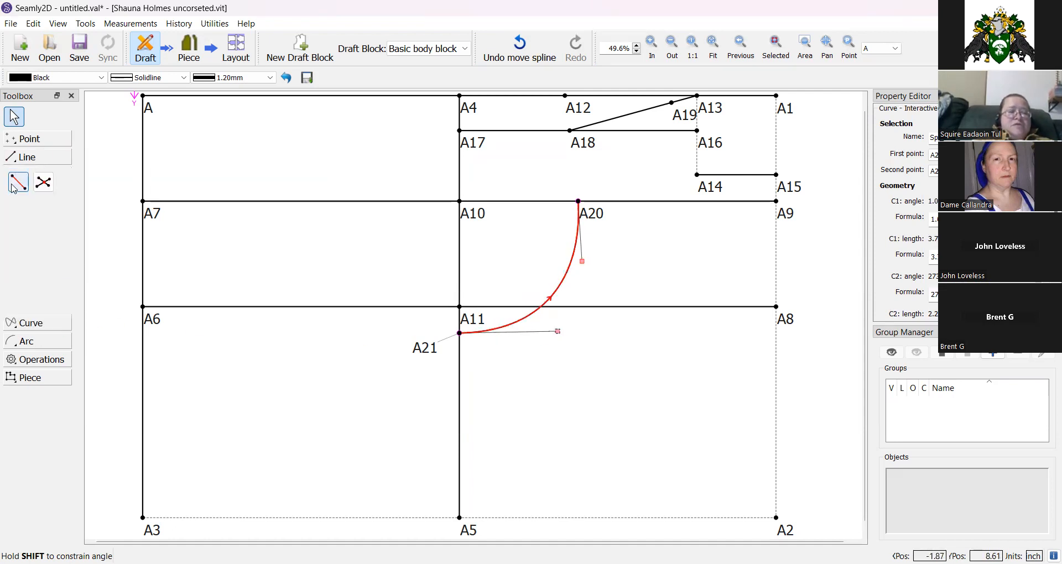
left_click(19, 182)
left_click(581, 142)
left_click(596, 211)
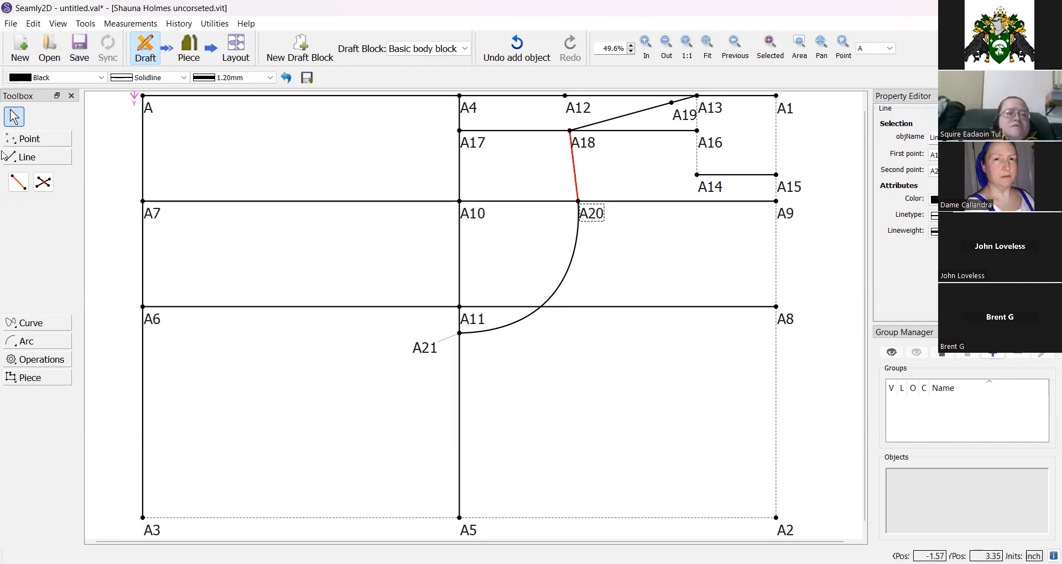
Place point A22 on the line from A13 toward A18 at the default length CurrentLength/2.
left_click(32, 142)
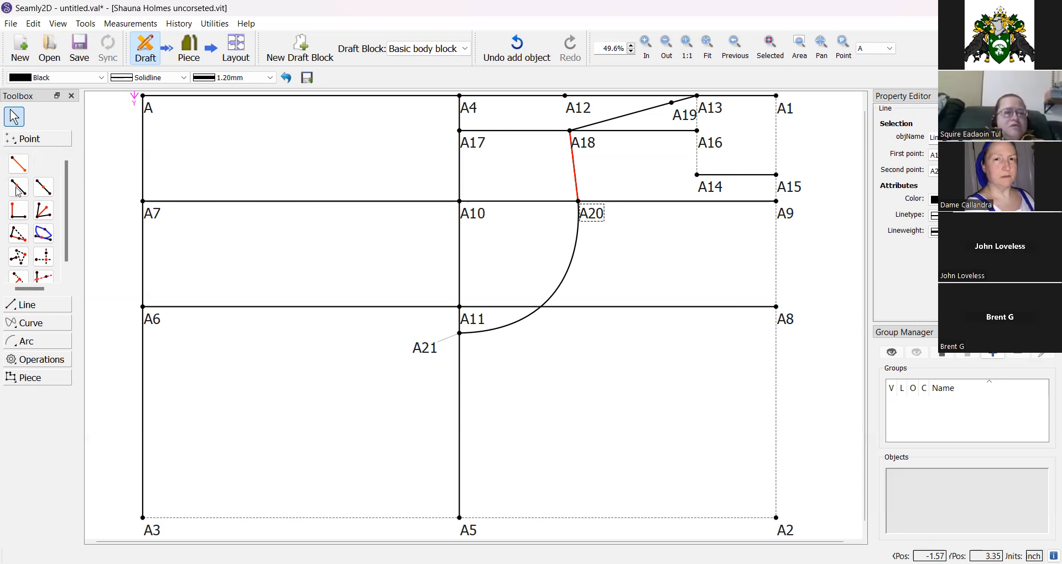
left_click(42, 192)
left_click(696, 97)
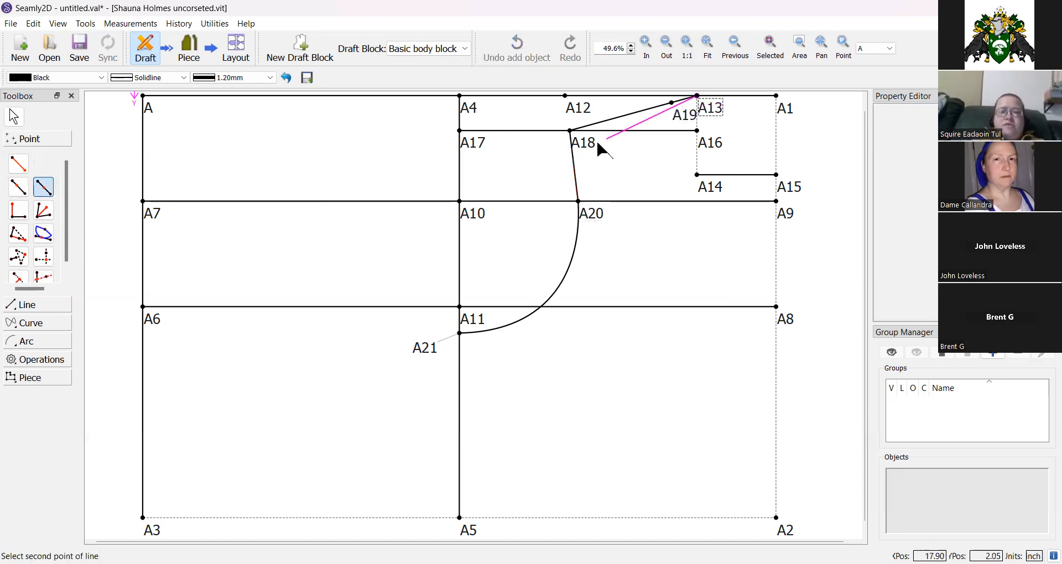
left_click(587, 151)
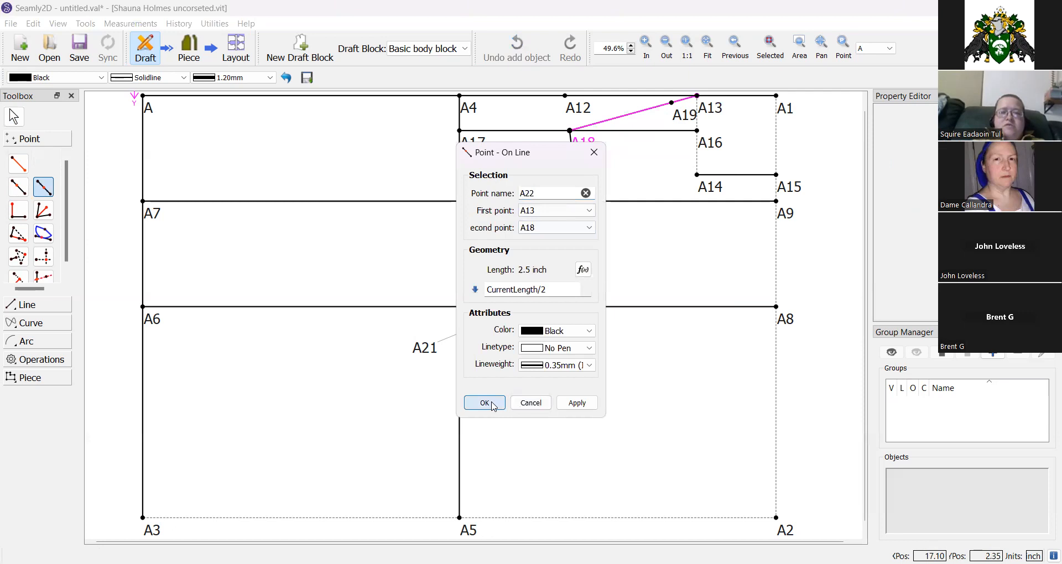
left_click(482, 403)
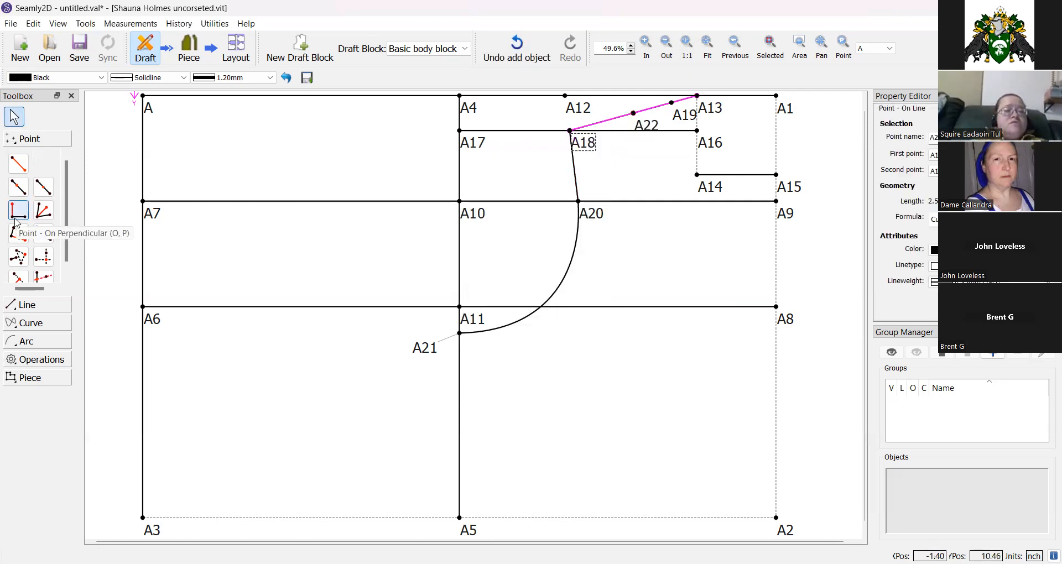
left_click(43, 187)
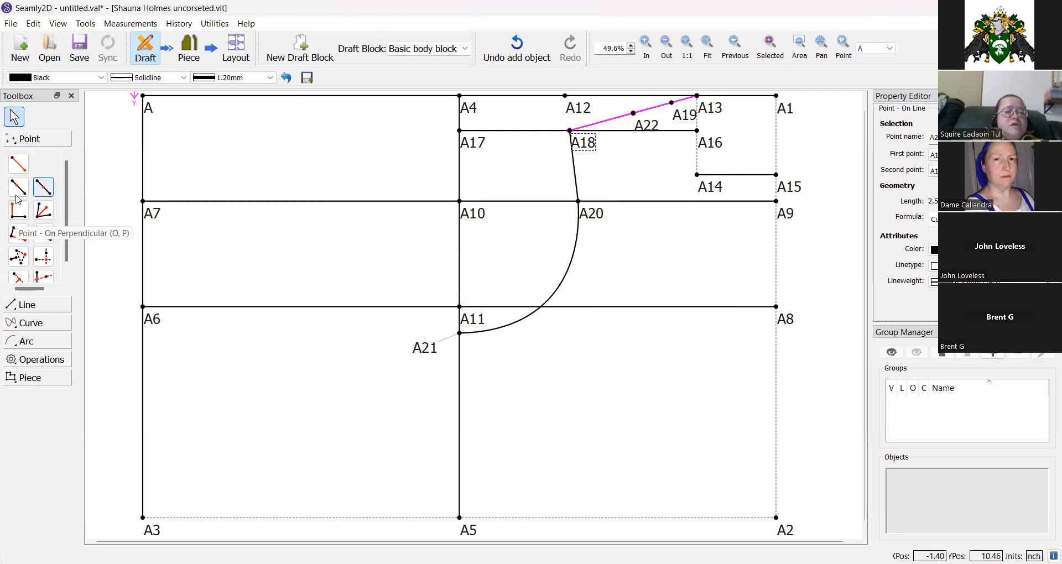
left_click(786, 321)
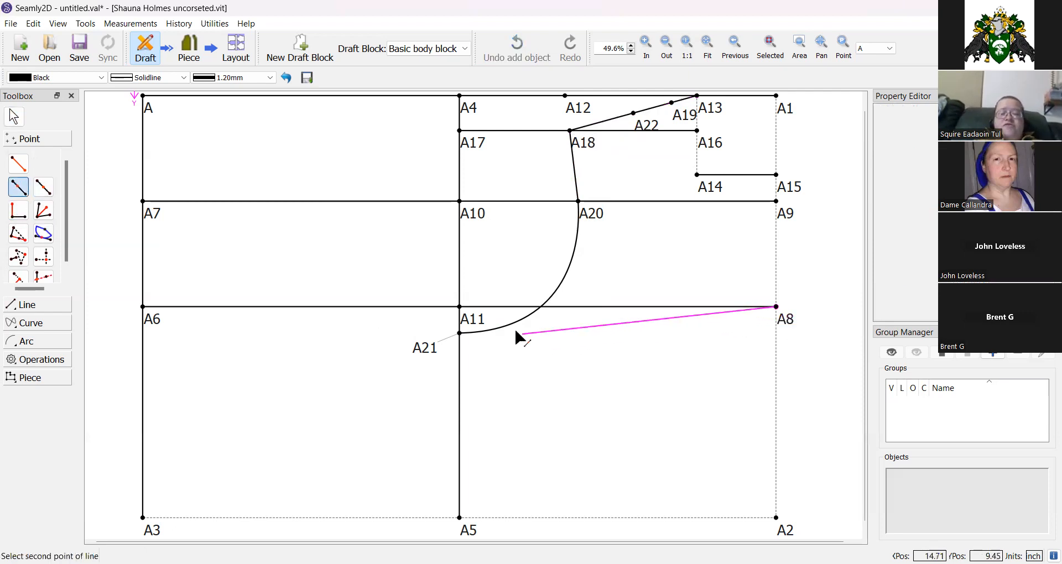
left_click(481, 325)
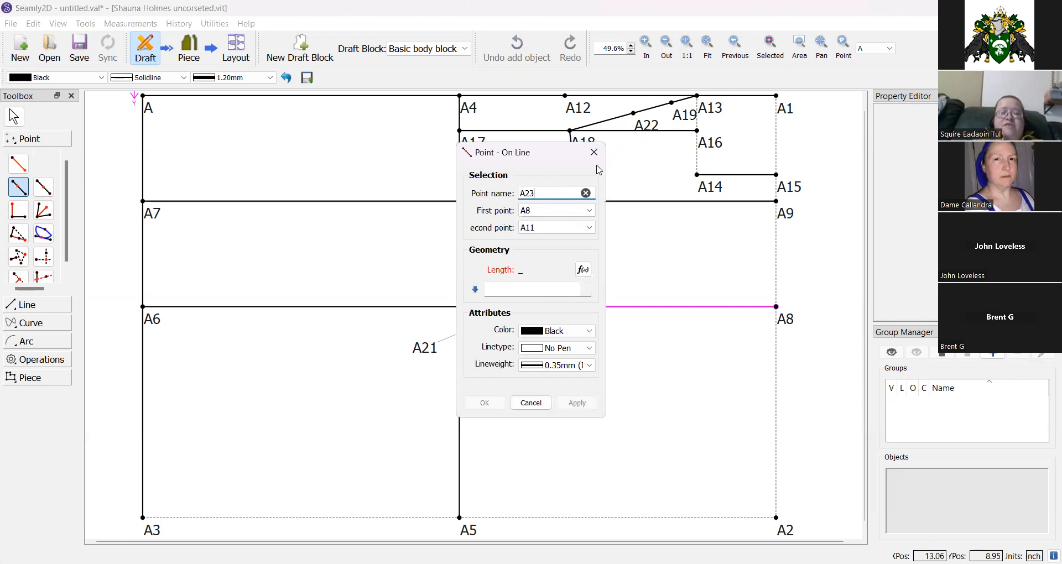
left_click(583, 270)
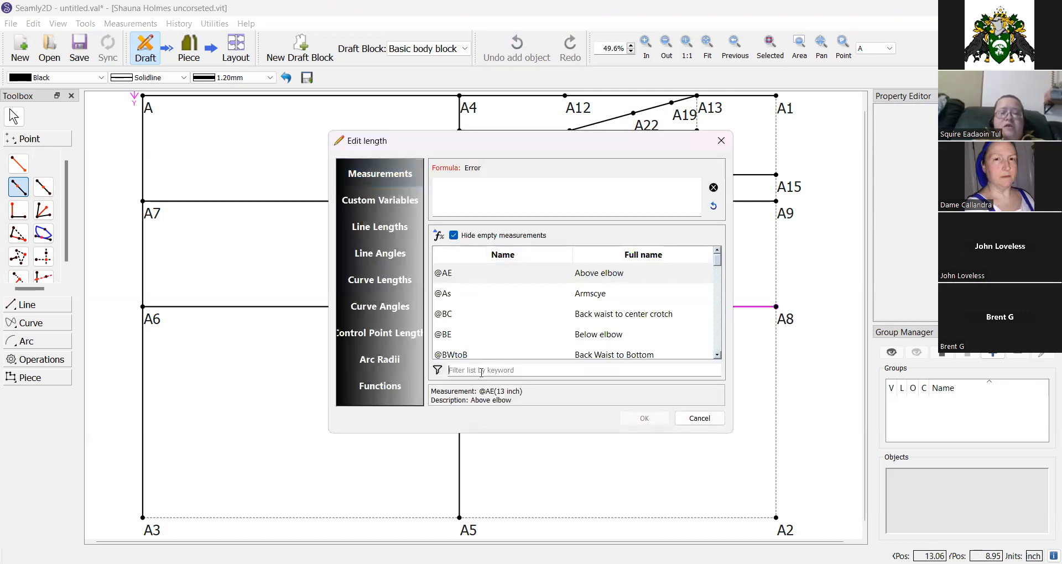
type("bust")
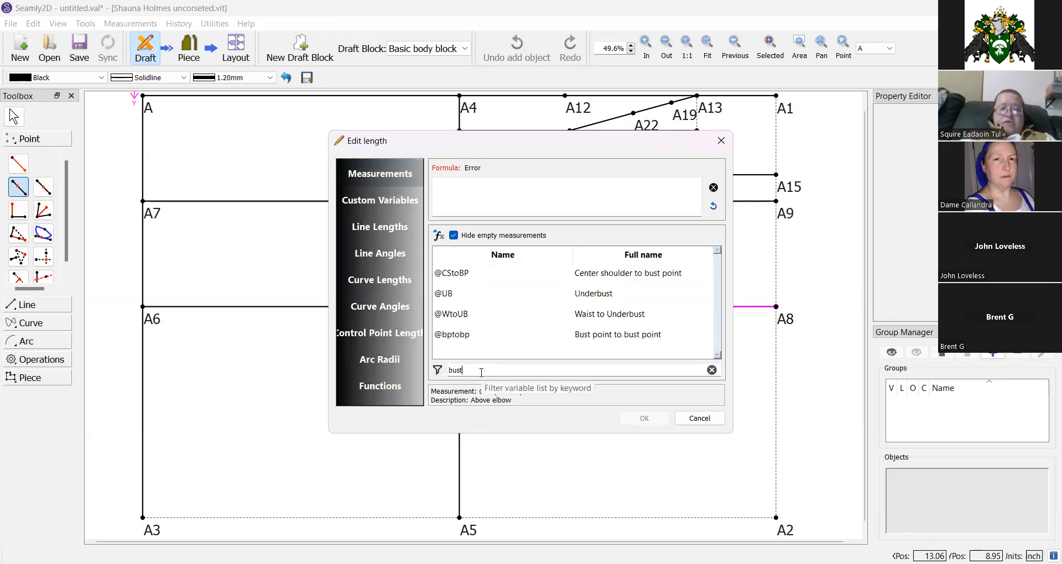
double_click(609, 338)
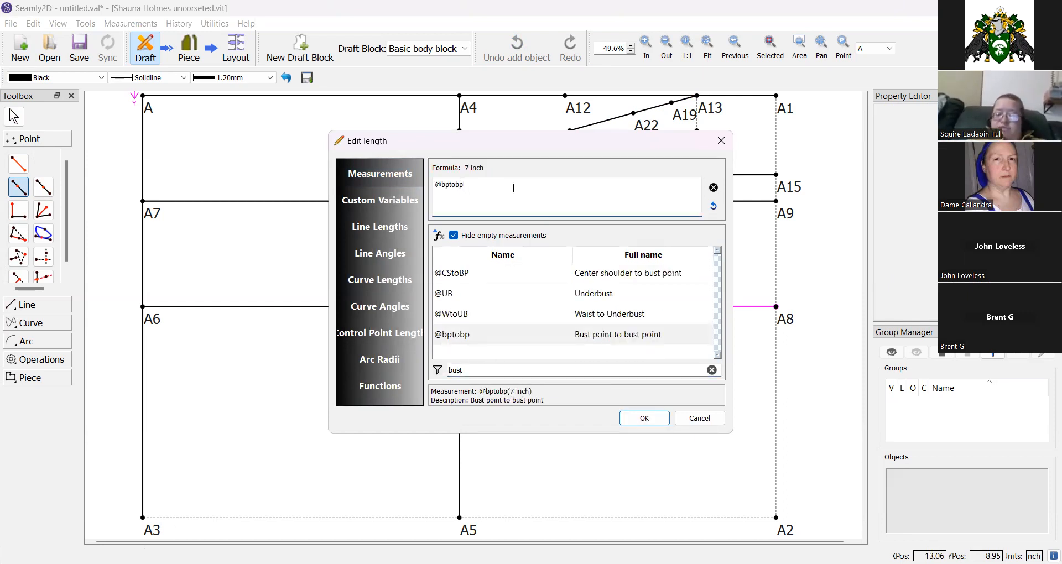
type("/2")
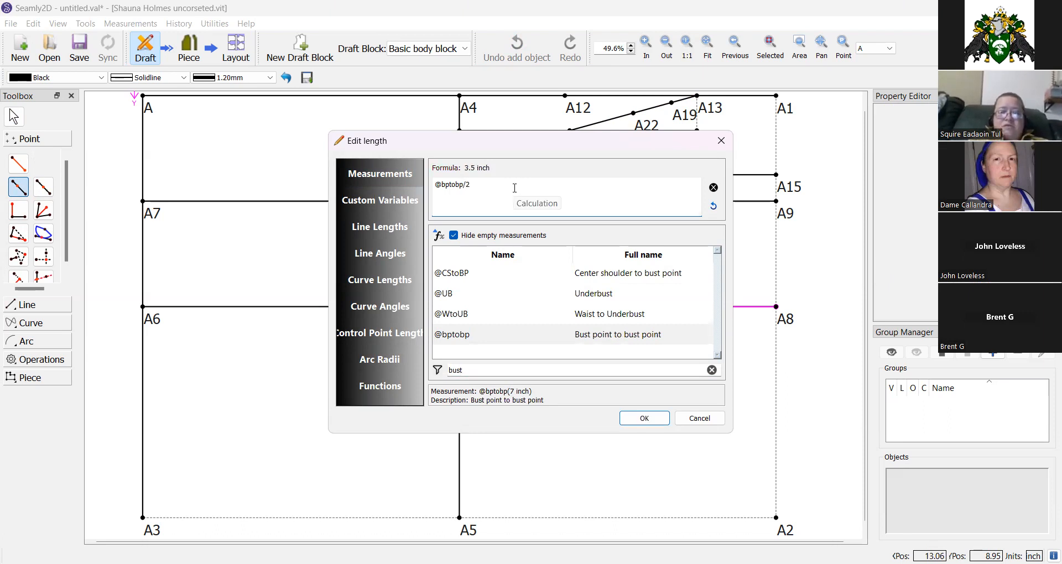
left_click(644, 419)
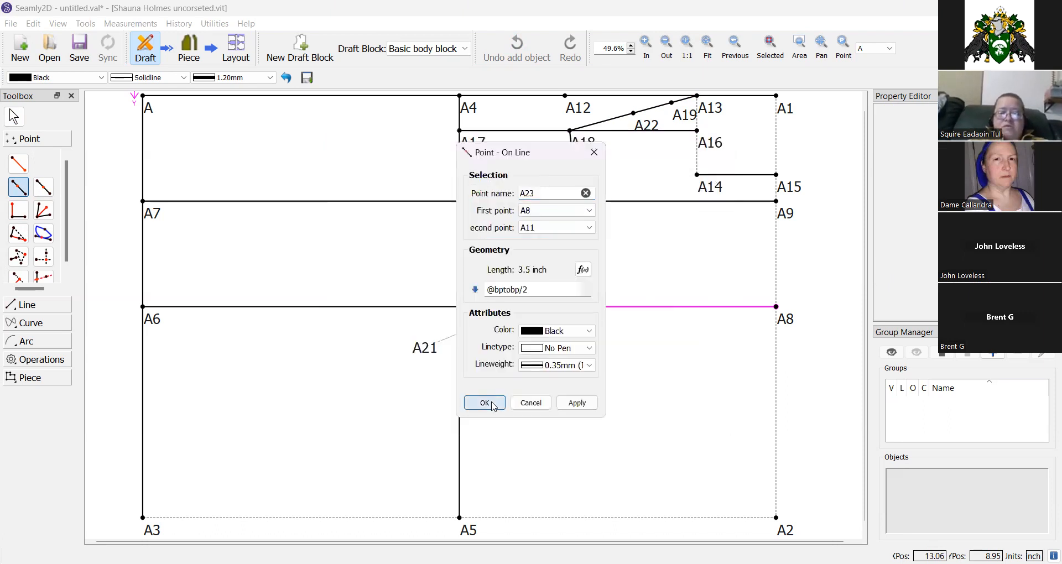
key("Return")
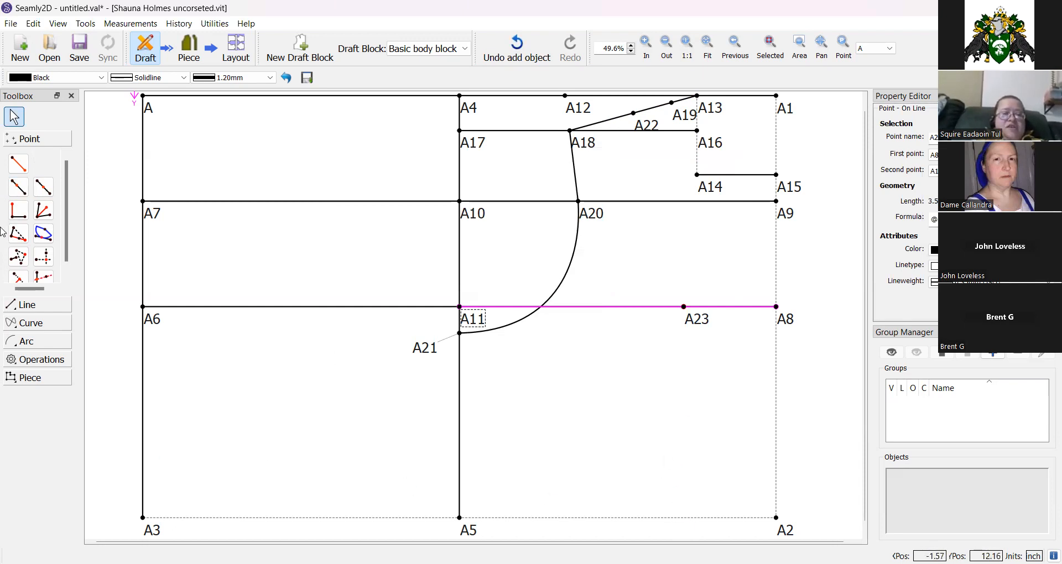
Place point A24 on the line from A2 toward A5 with length Line_A8_A23.
left_click(20, 188)
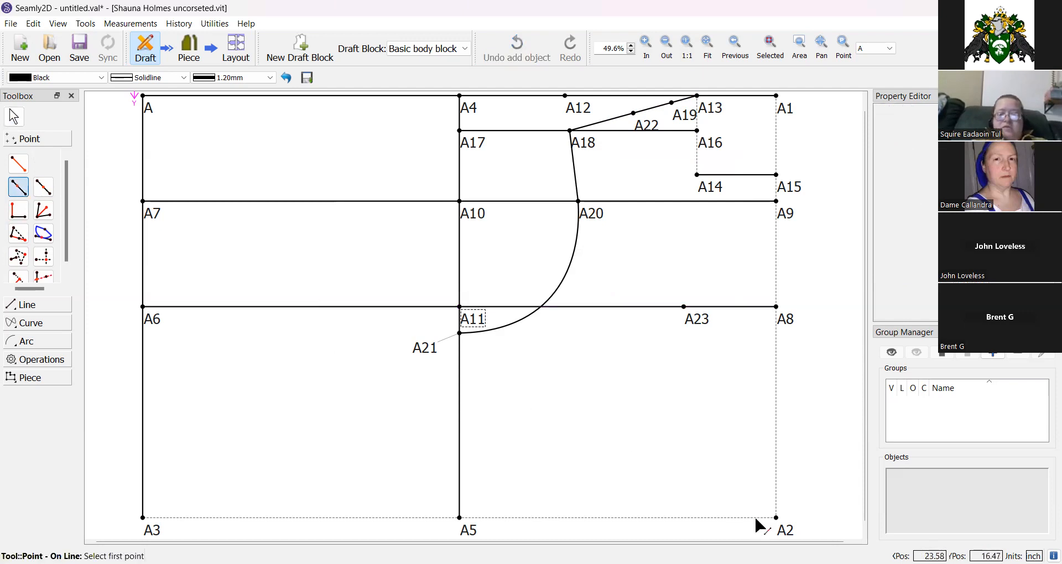
left_click(788, 532)
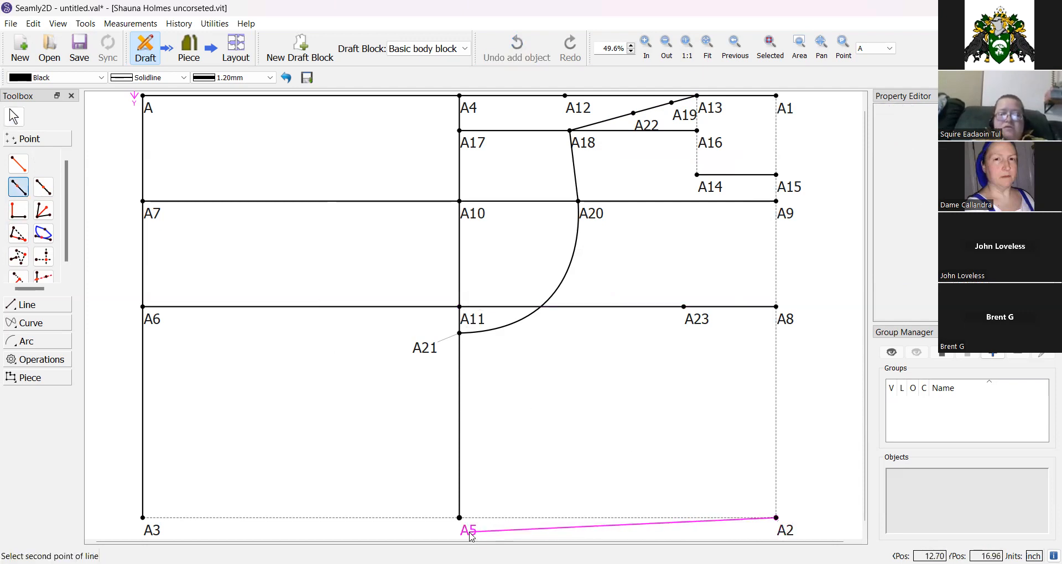
left_click(467, 530)
left_click(583, 269)
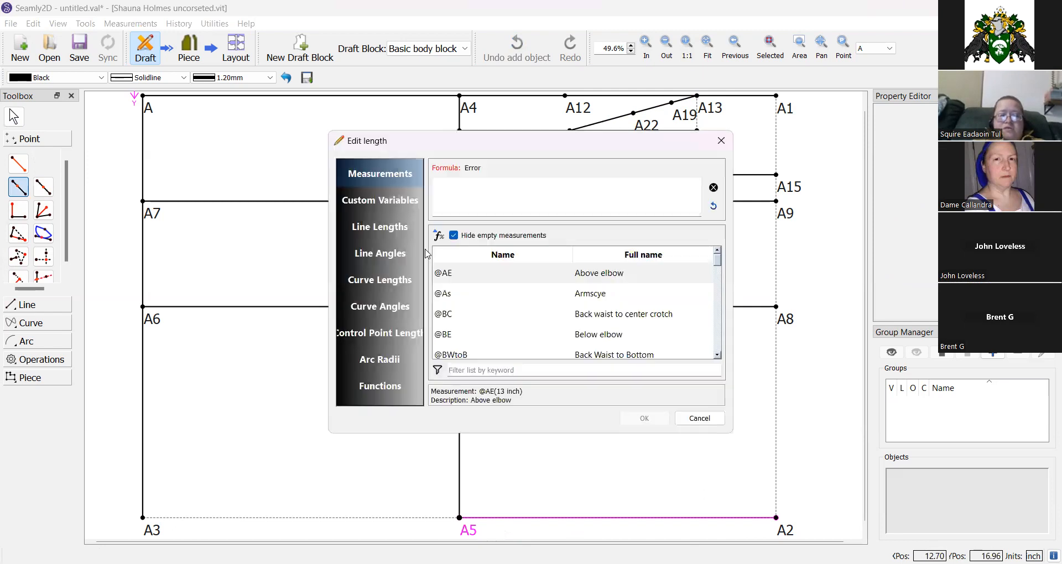
left_click(374, 229)
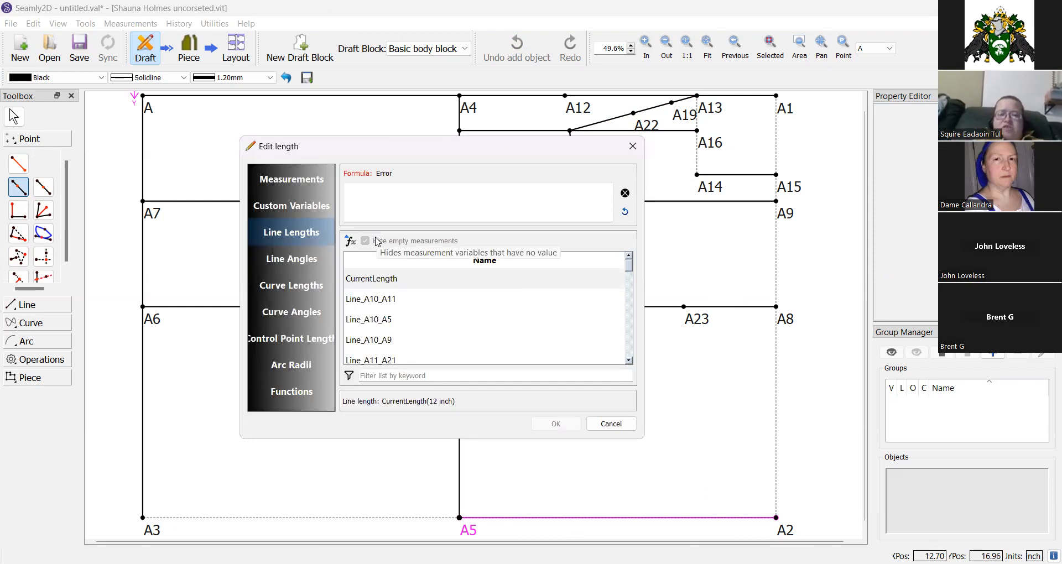
left_click(380, 376)
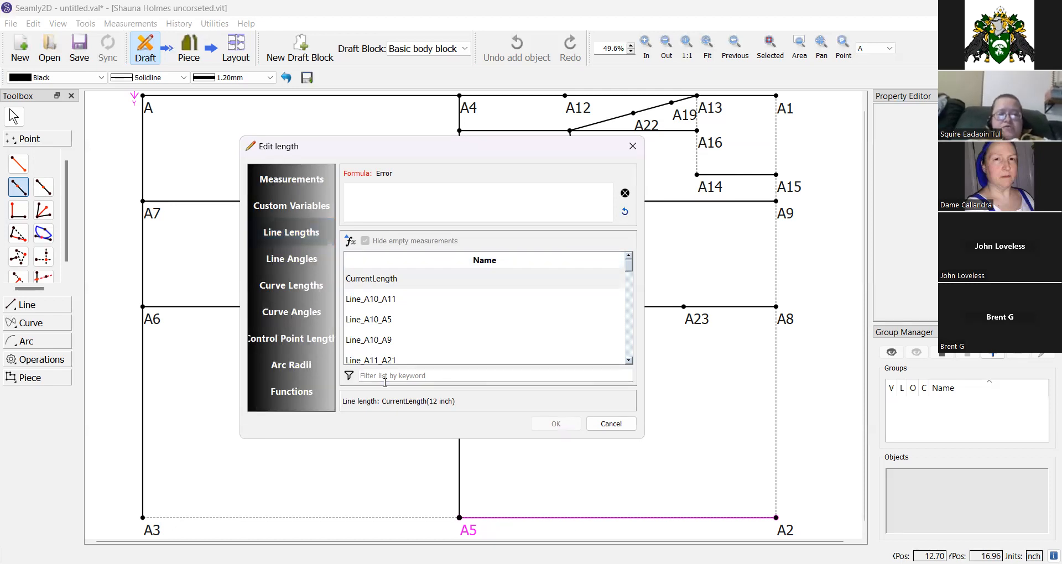
type("a23")
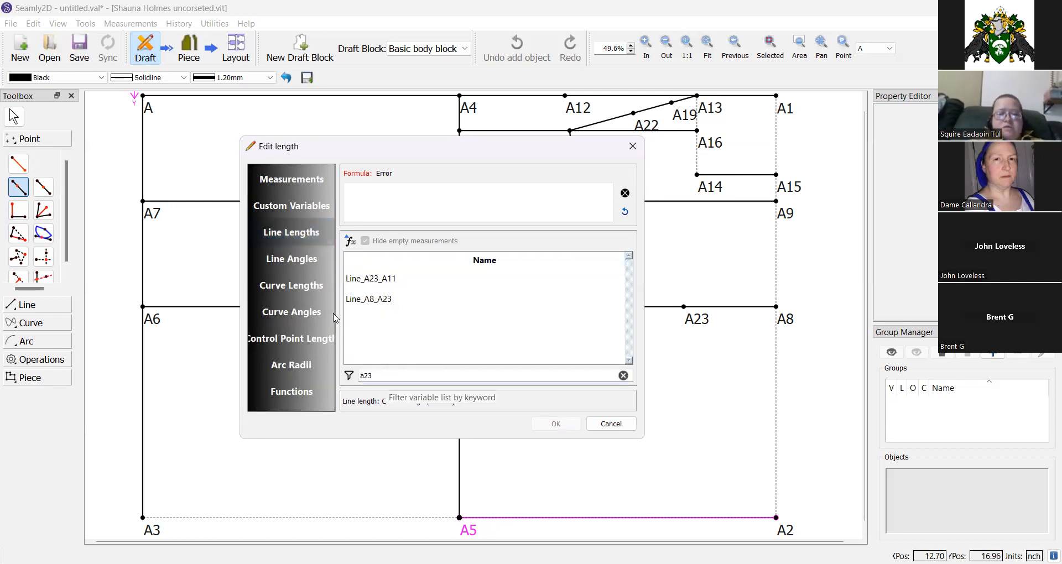
left_click(355, 299)
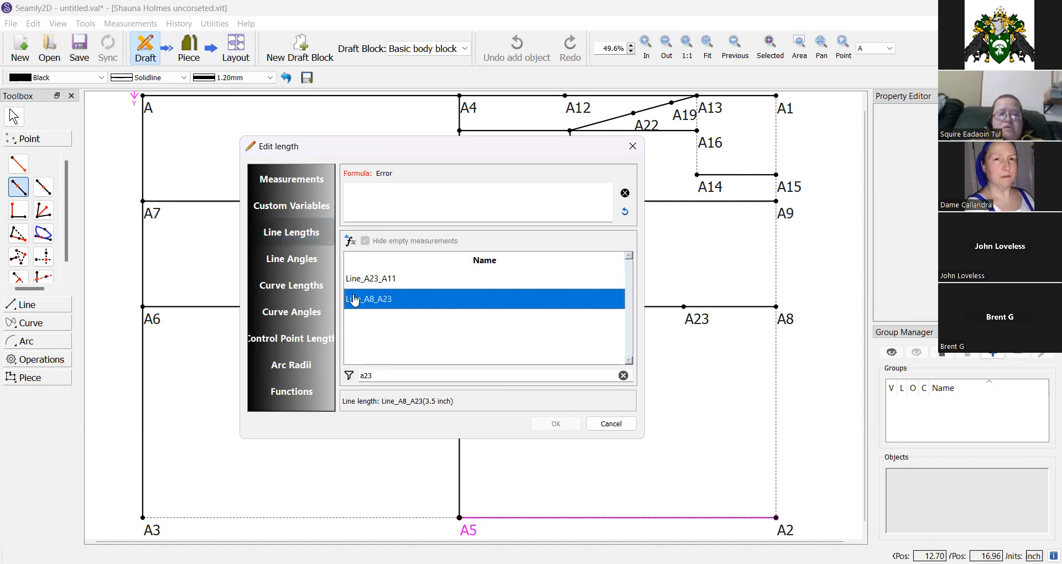
double_click(355, 300)
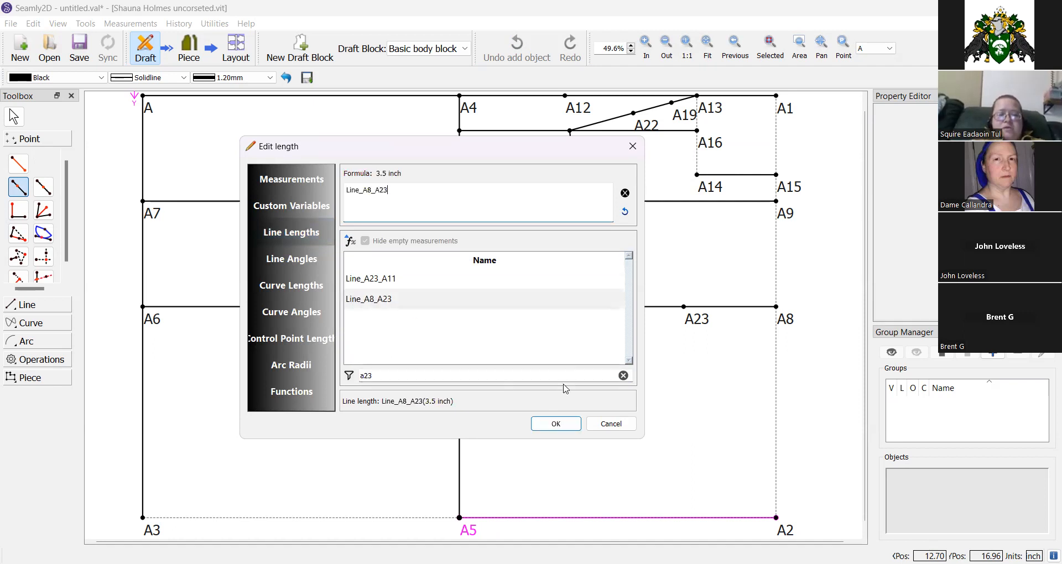
left_click(555, 424)
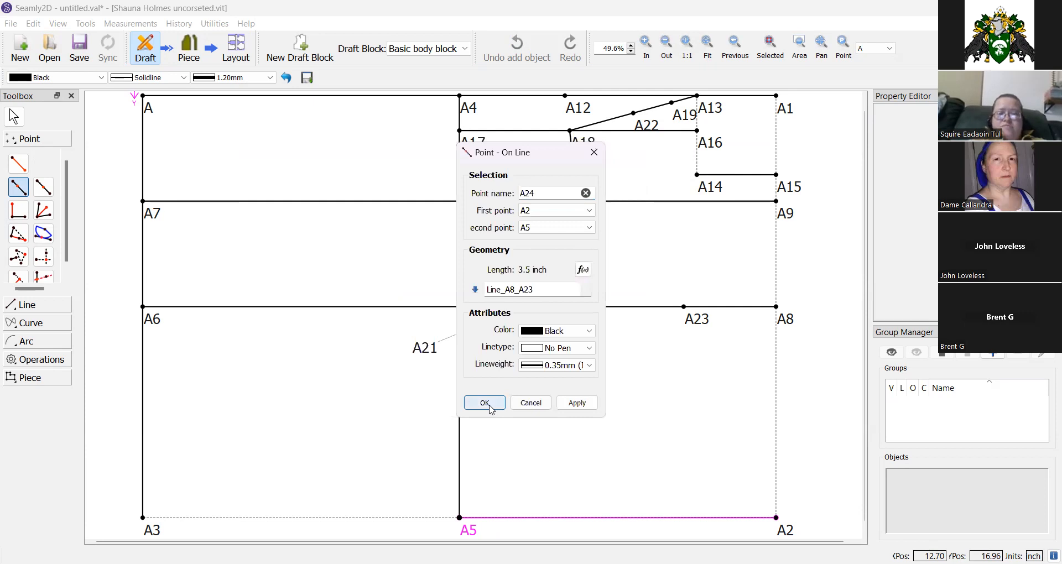
left_click(486, 403)
Draw a line from point A23 down to point A24.
left_click(25, 304)
left_click(18, 182)
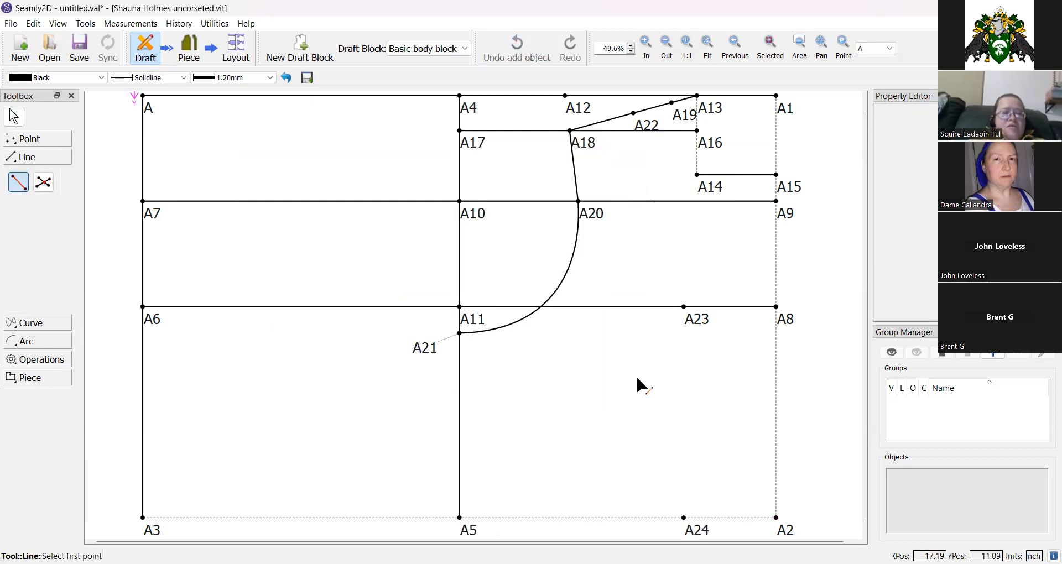
left_click(690, 319)
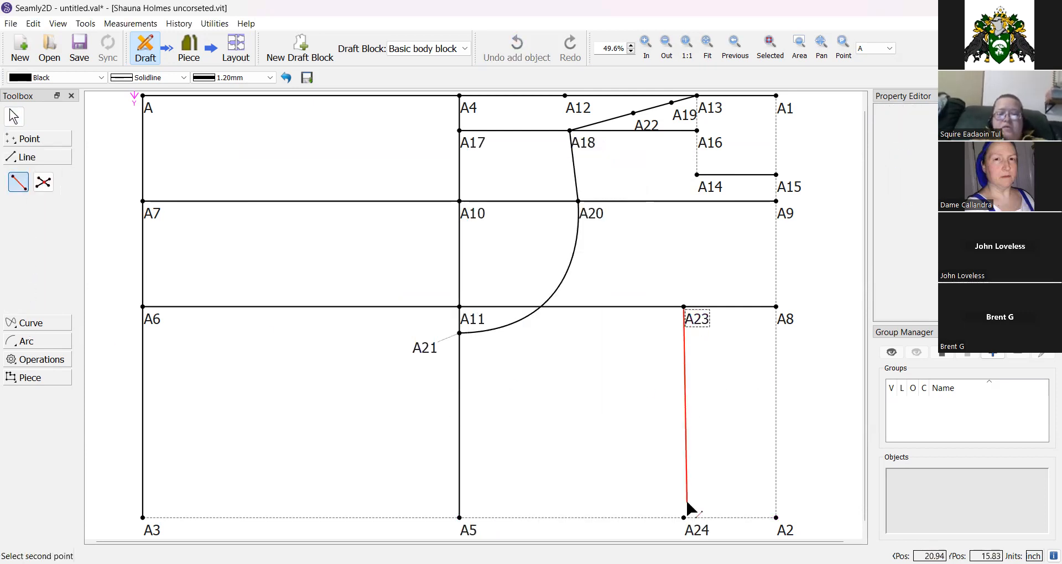
left_click(690, 531)
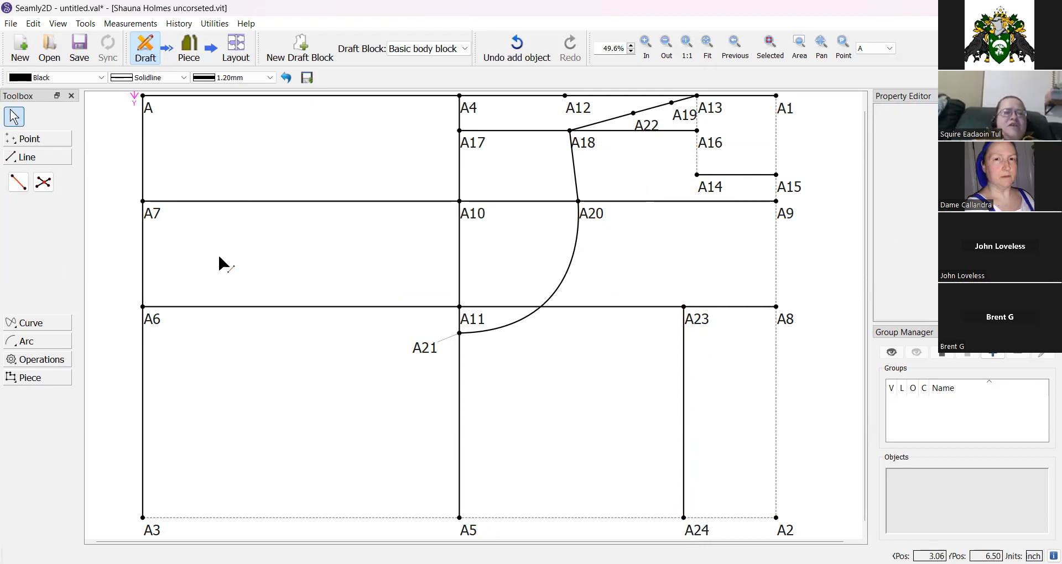
left_click(44, 140)
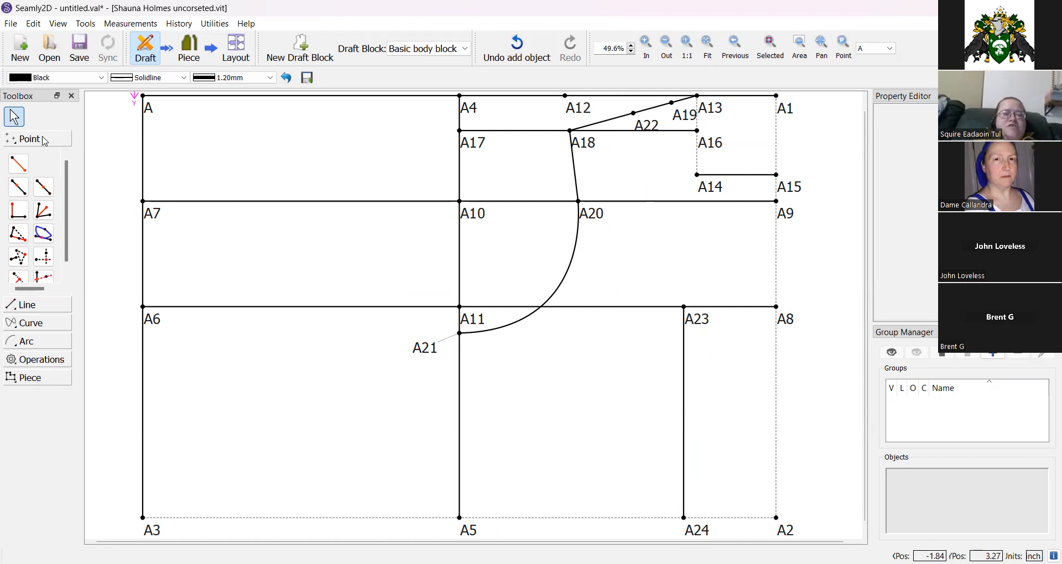
left_click(38, 237)
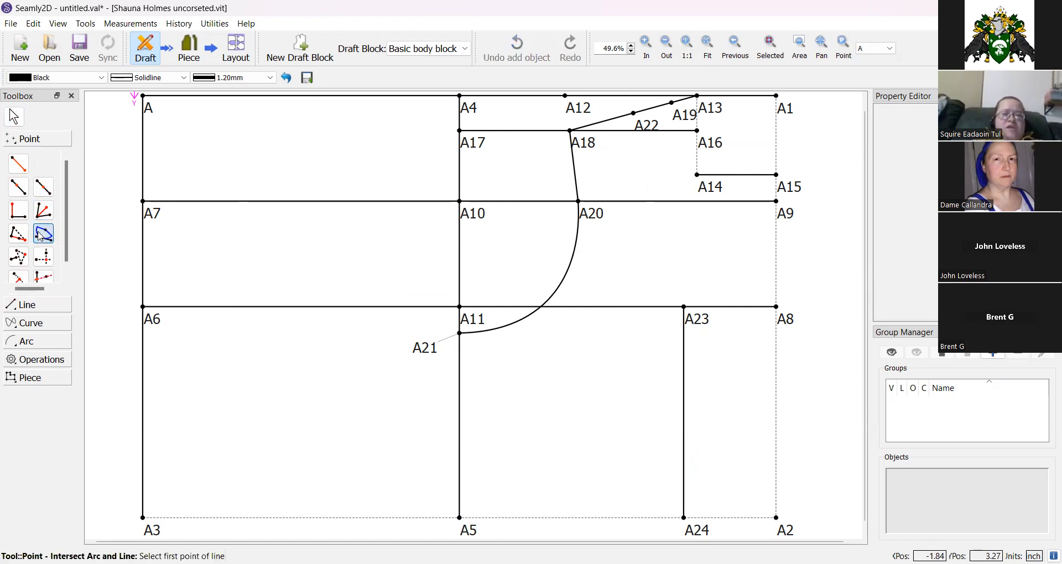
left_click(698, 320)
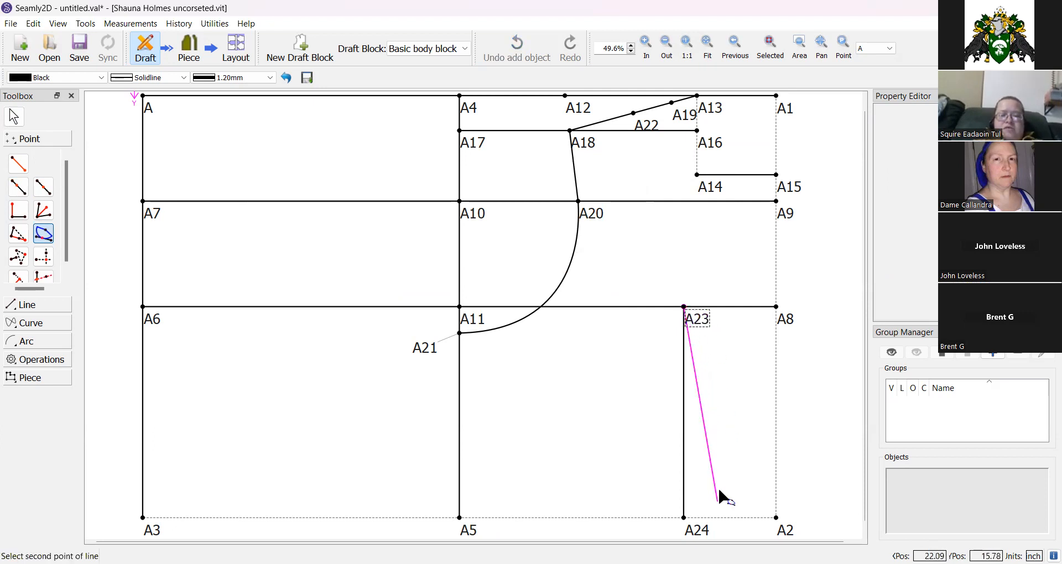
left_click(697, 529)
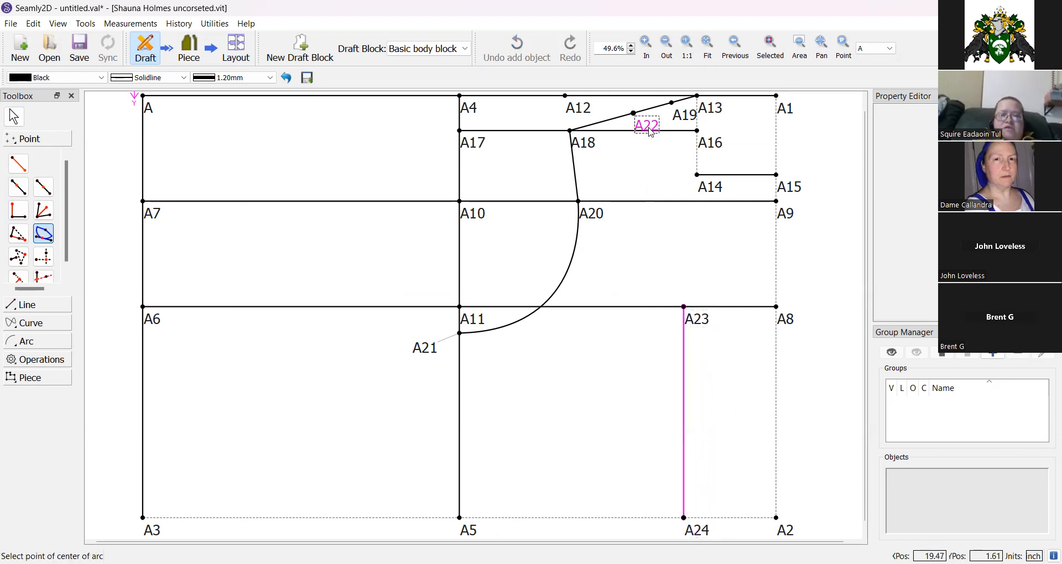
left_click(634, 114)
left_click(589, 290)
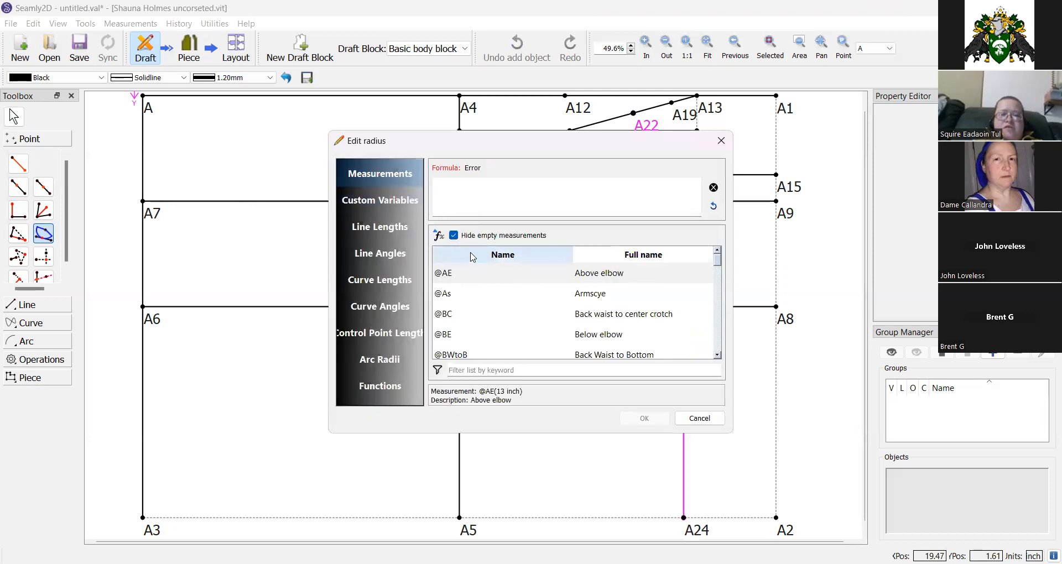
left_click(500, 370)
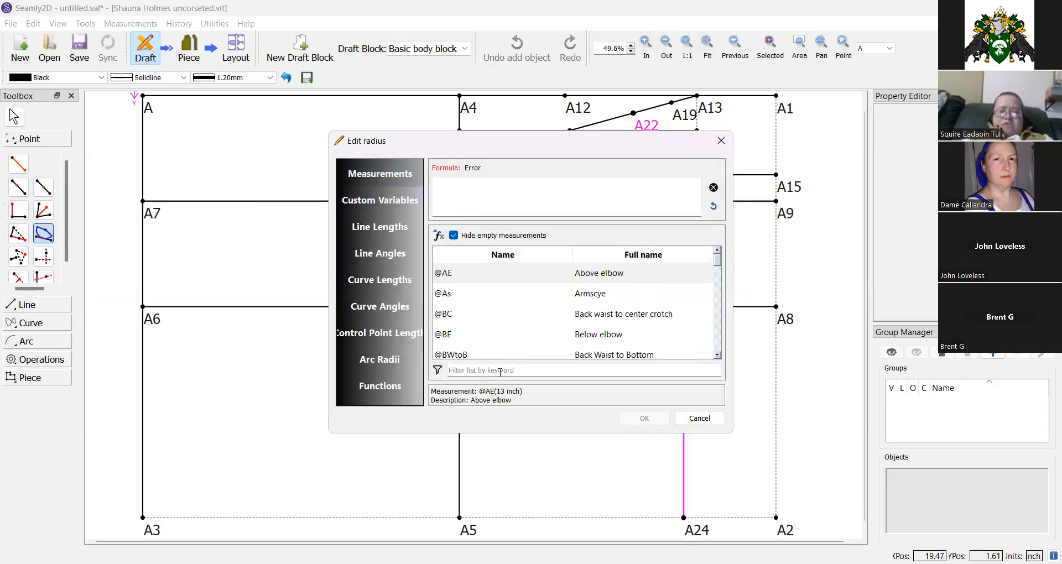
type("bust")
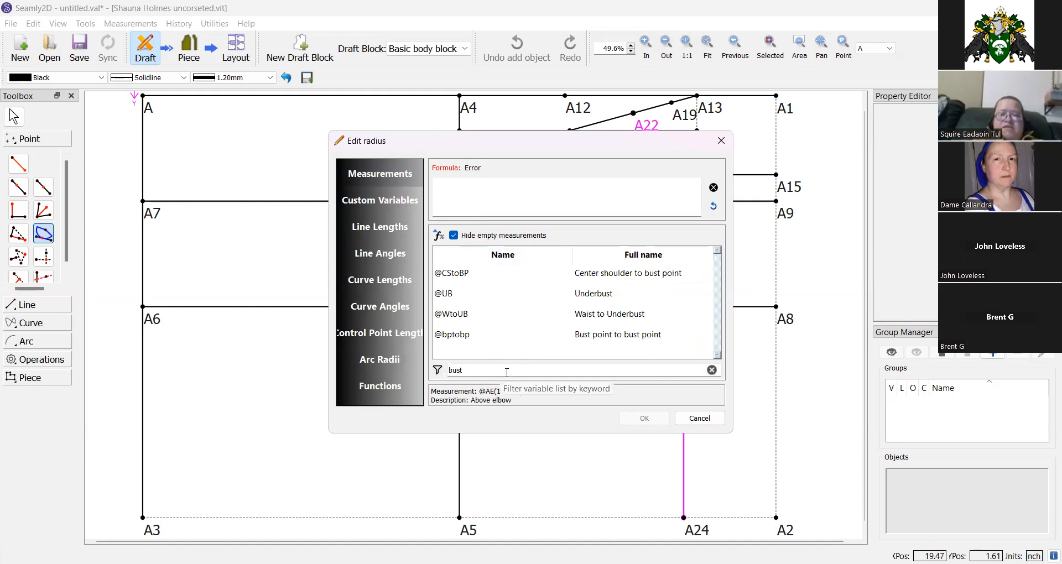
left_click(585, 280)
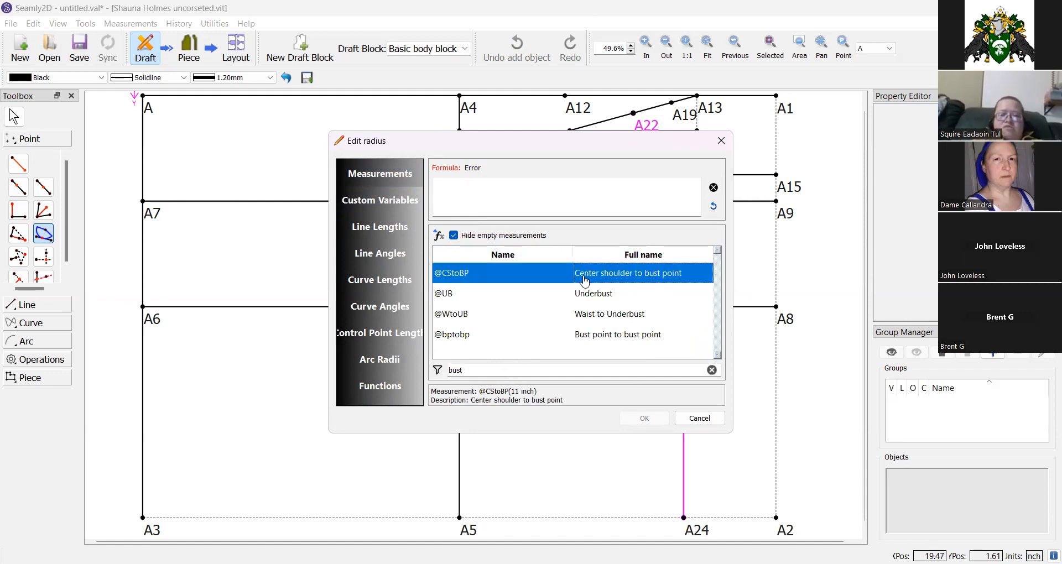
double_click(585, 280)
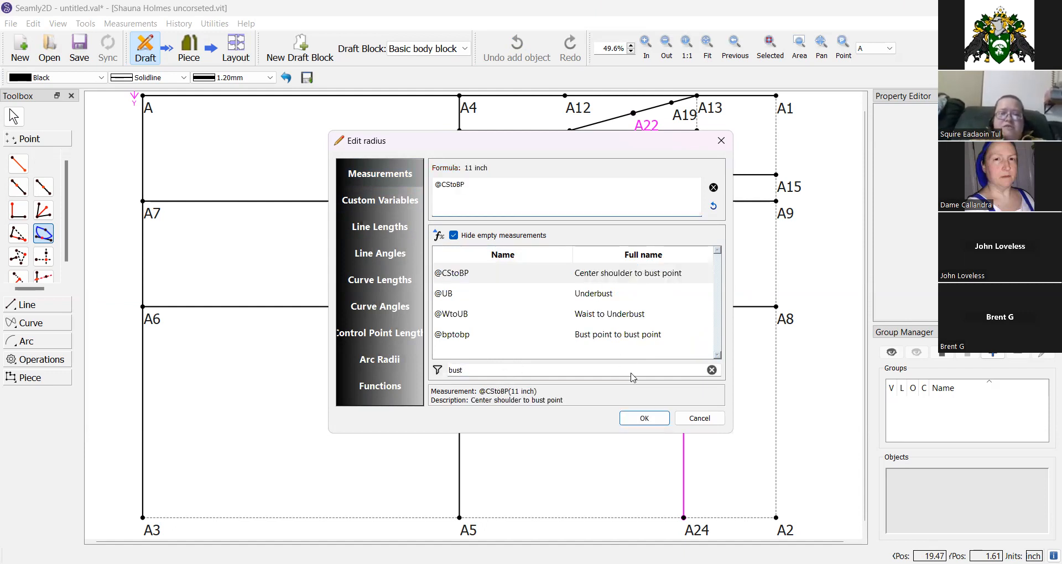
left_click(644, 419)
left_click(482, 400)
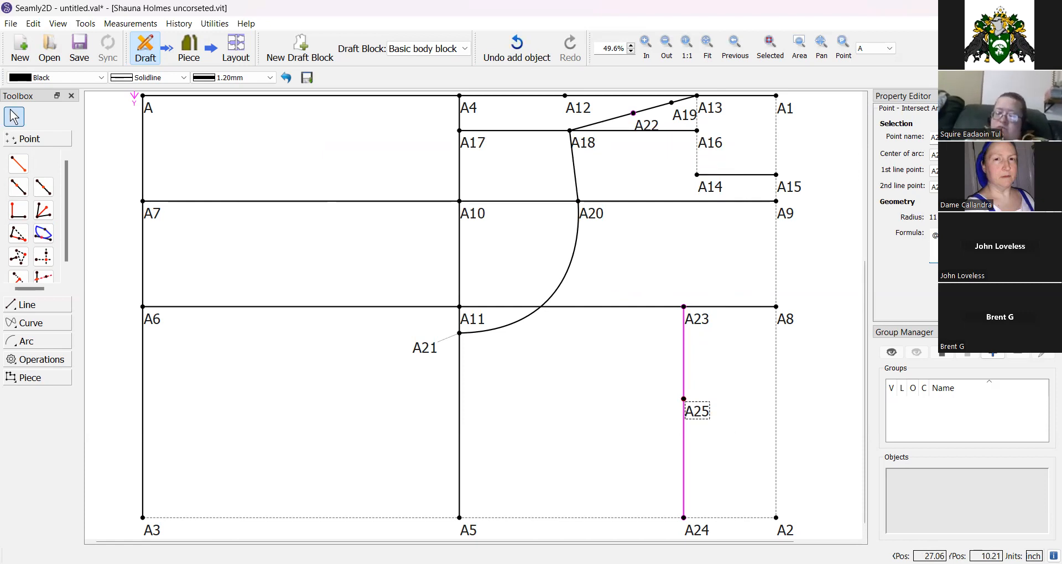
left_click(903, 283)
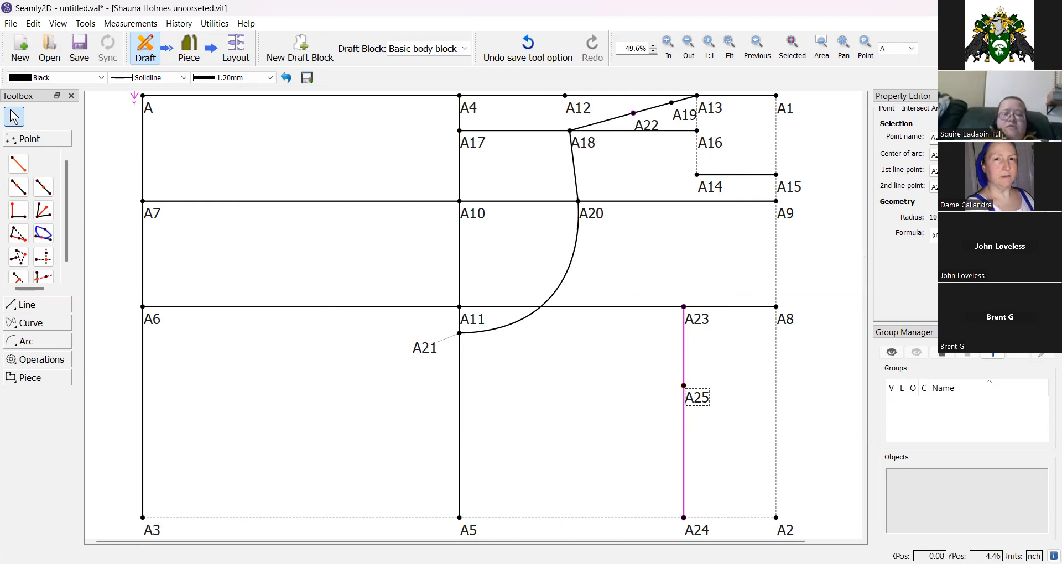
left_click(33, 323)
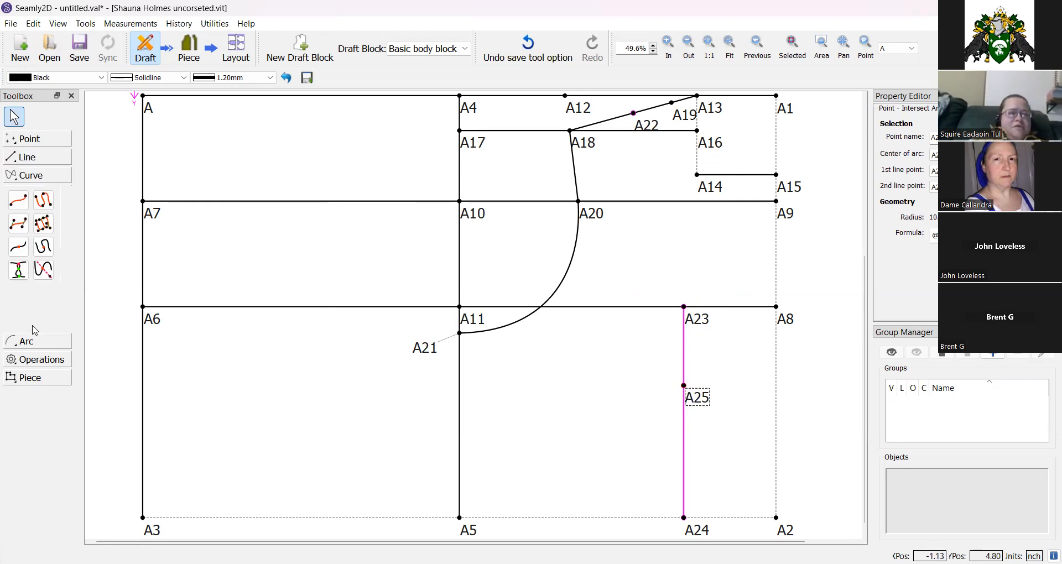
left_click(18, 249)
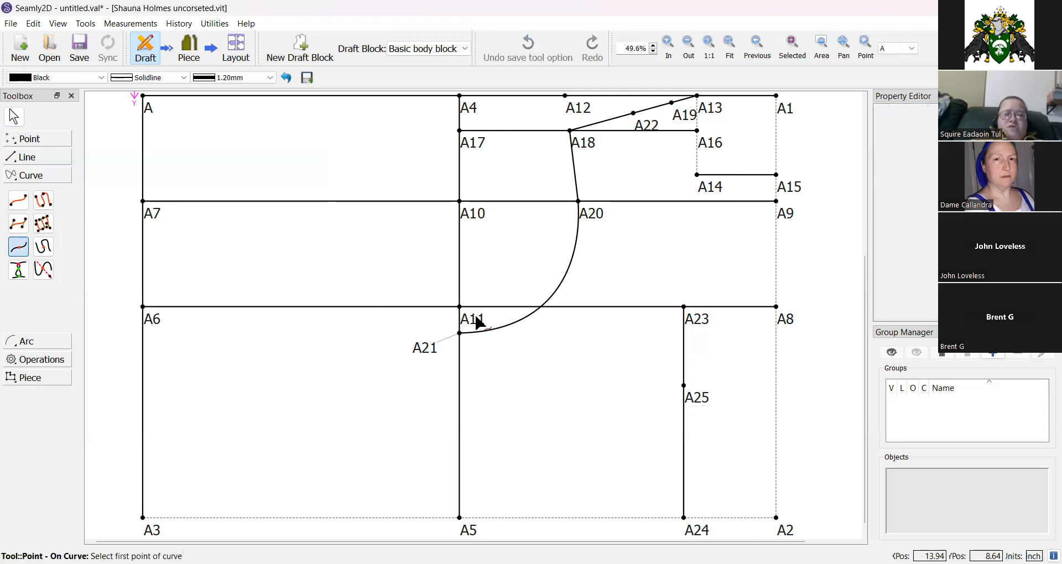
left_click(553, 296)
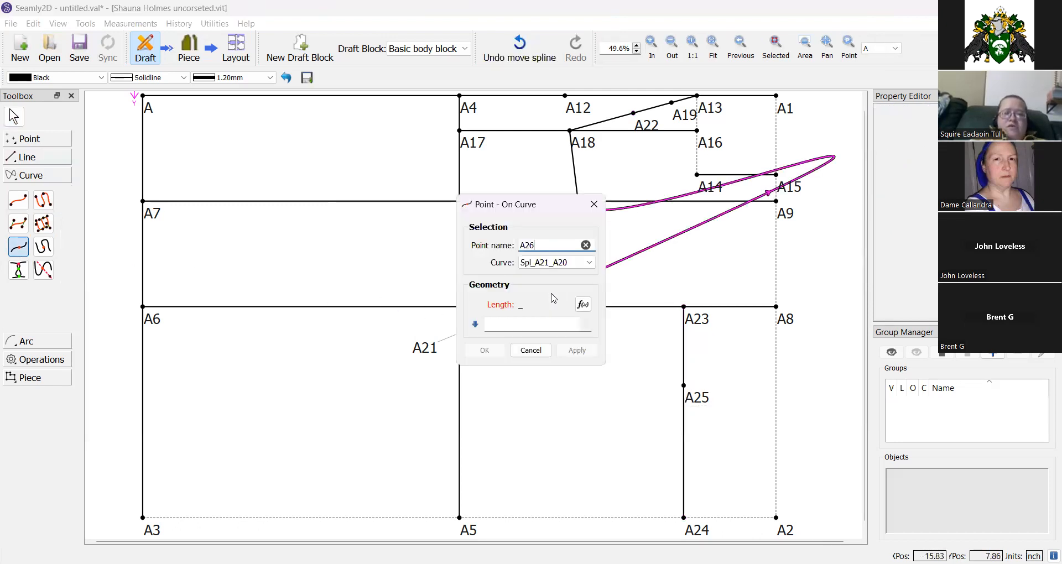
left_click(531, 350)
Reshape the A21–A20 armhole curve back into place, setting its first control length to 2 and repositioning its handle.
left_click(573, 284)
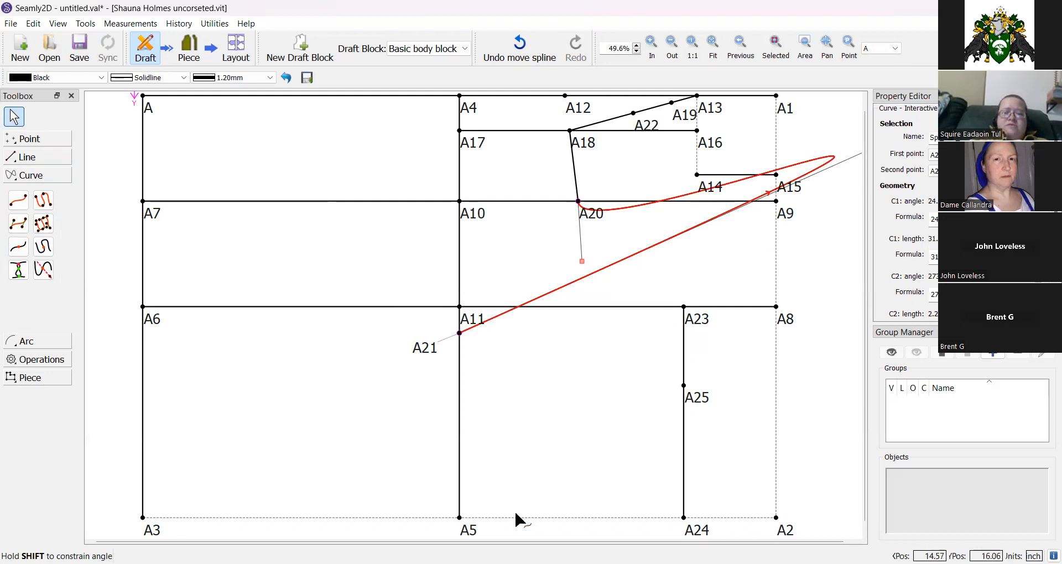
left_click_drag(480, 539, 590, 540)
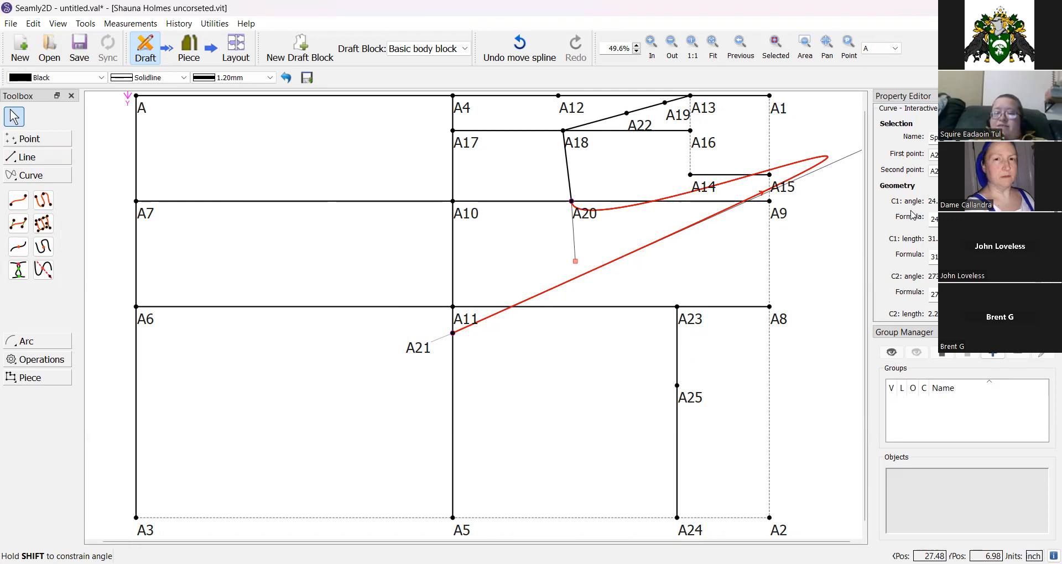
double_click(948, 256)
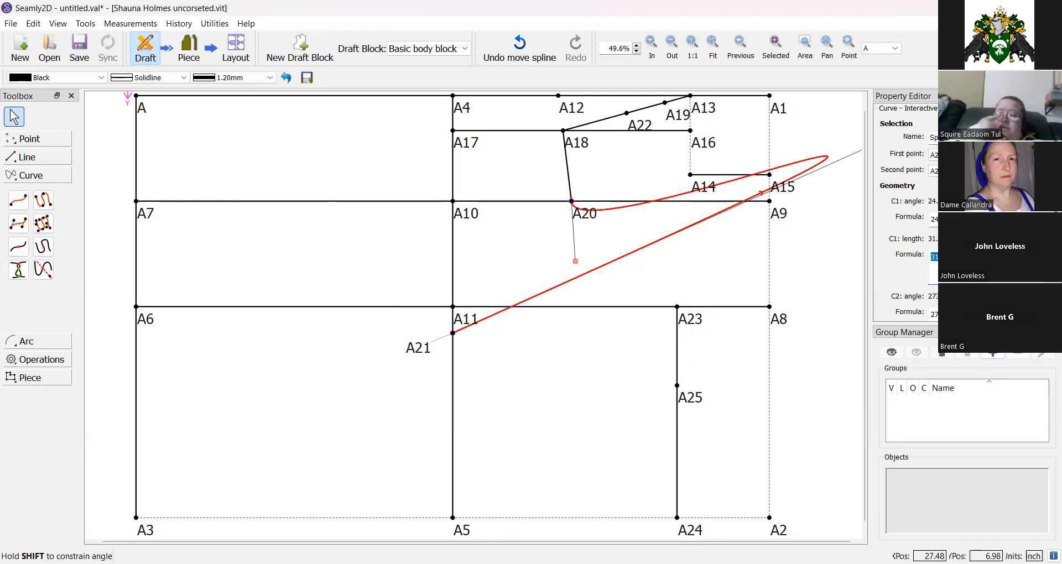
type("2")
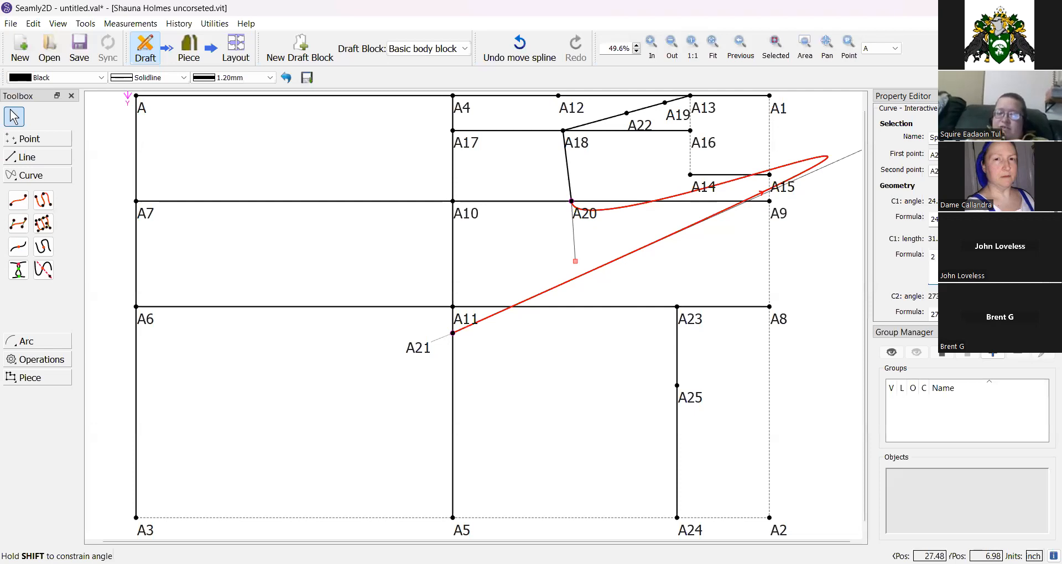
key("Return")
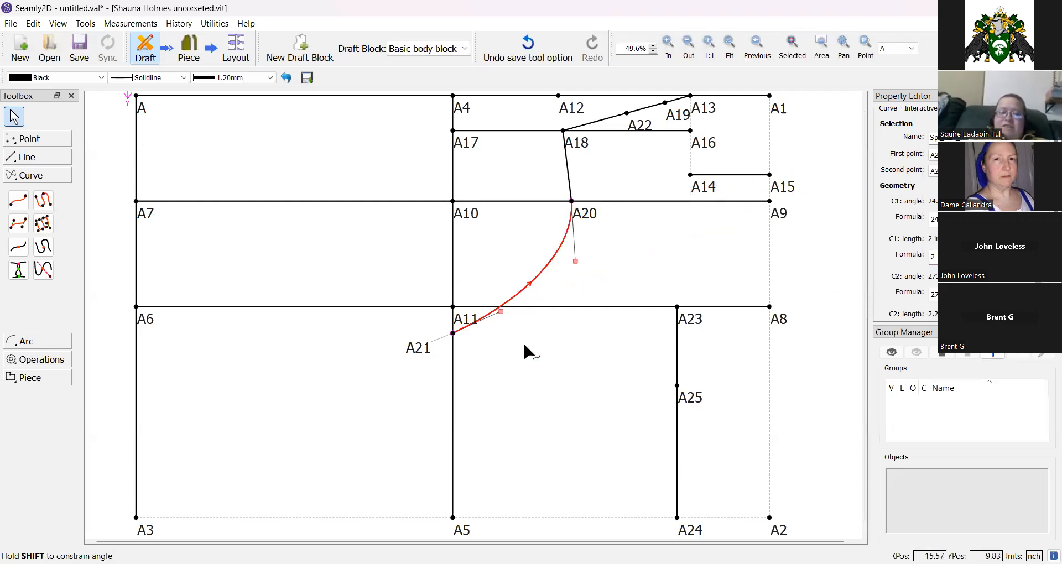
left_click_drag(501, 312, 572, 329)
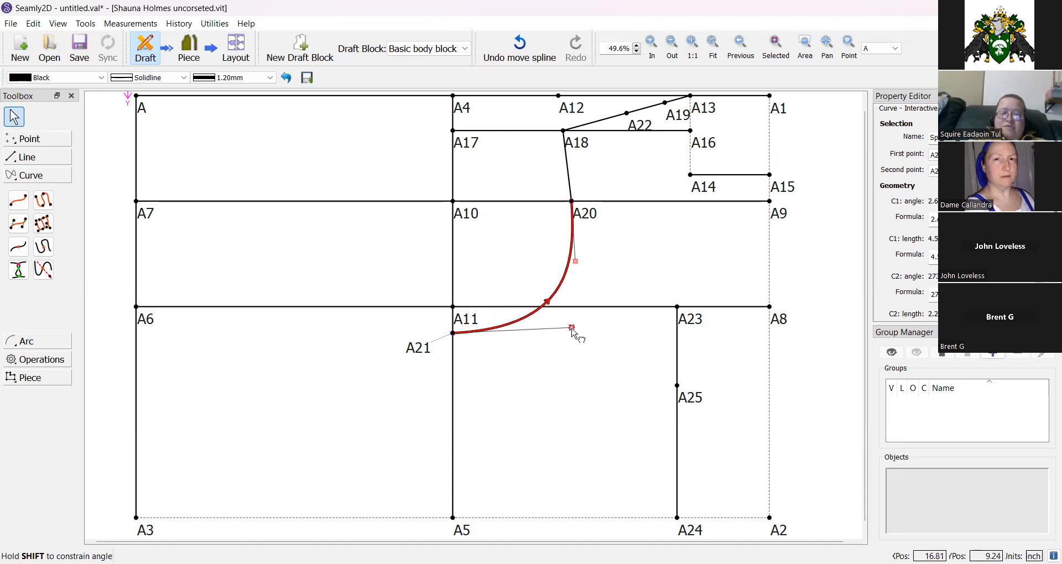
left_click(514, 255)
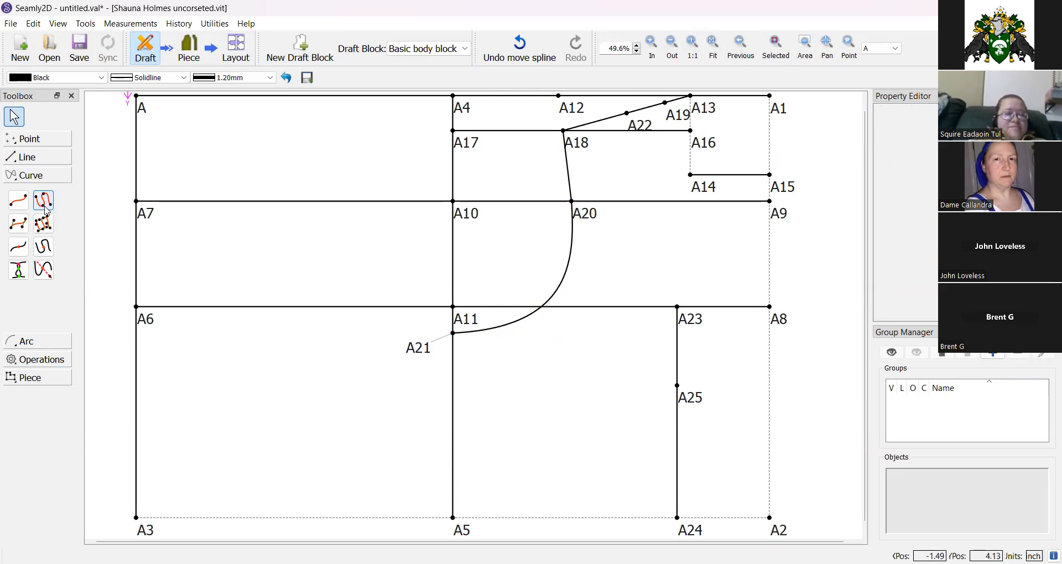
Place point A26 on curve A21–A20 at length Spl_A21_A20-3 and revise its length formula.
left_click(19, 247)
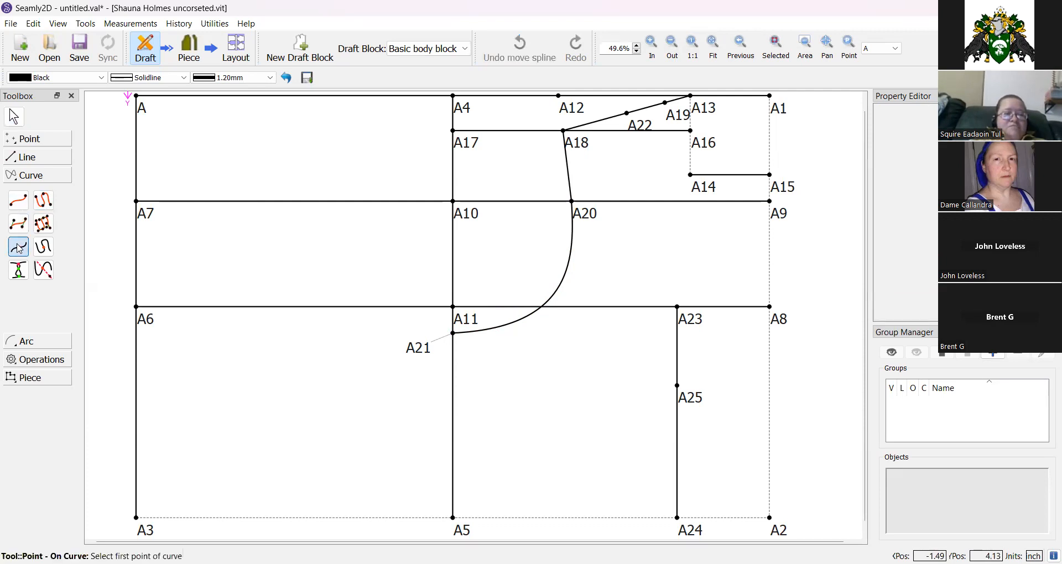
left_click(568, 280)
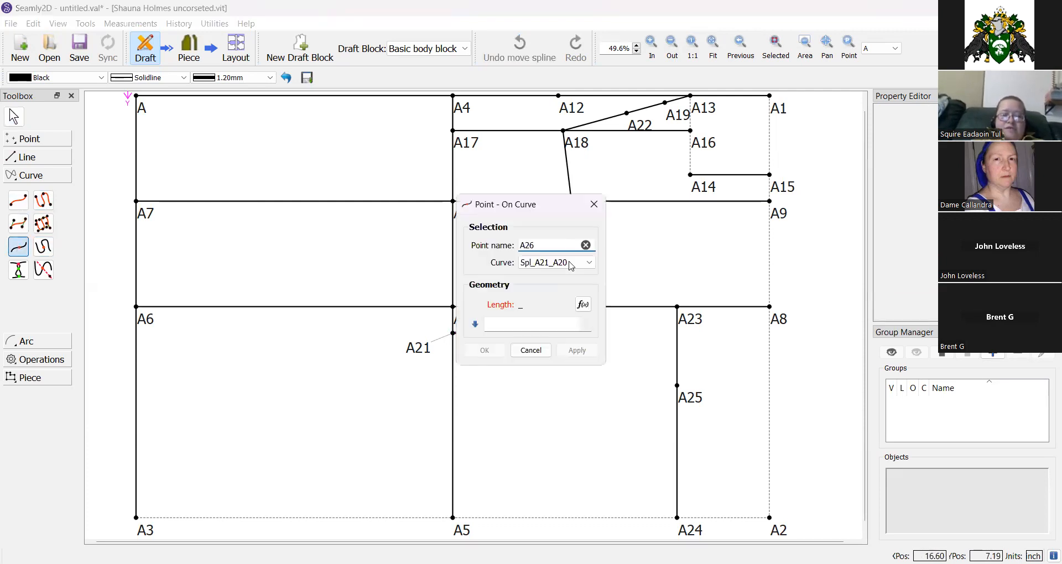
left_click(589, 307)
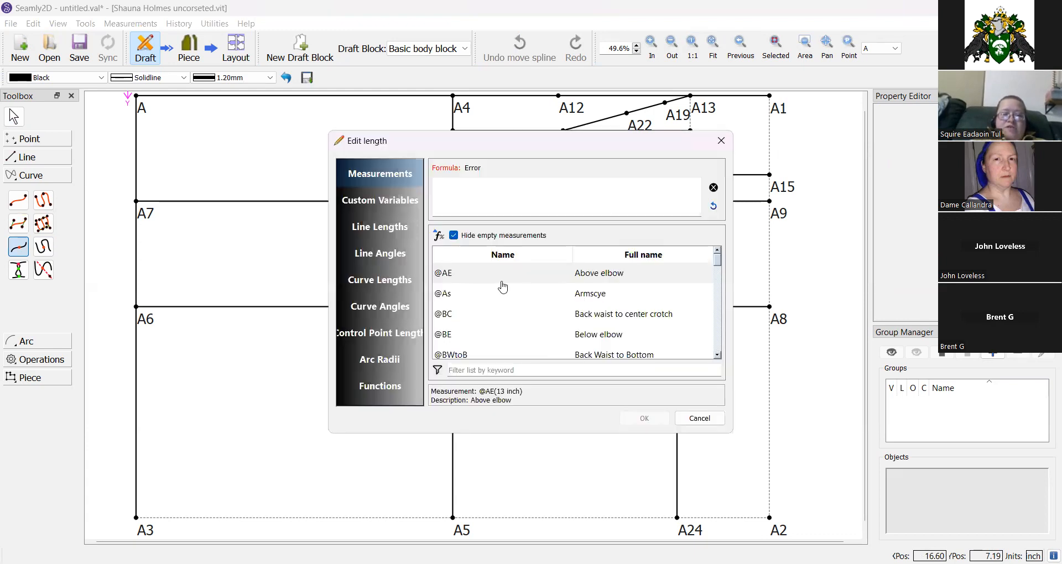
left_click(397, 282)
double_click(477, 279)
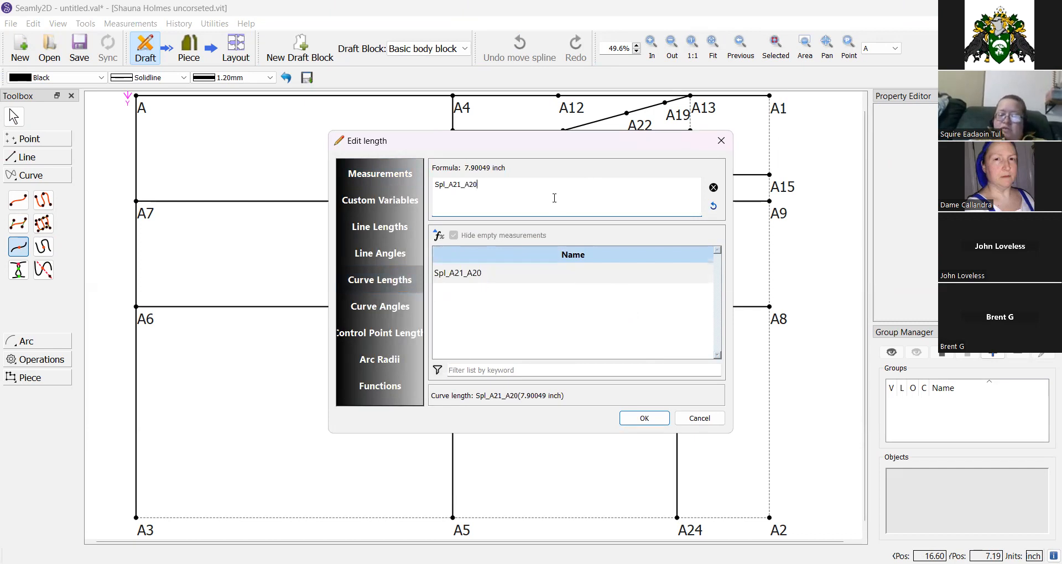
type("-")
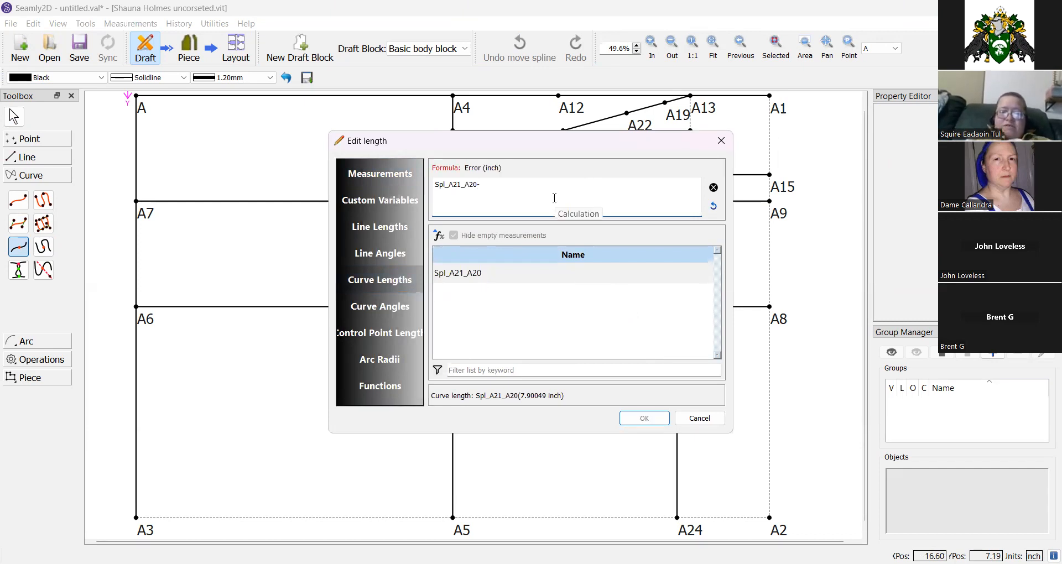
type("3")
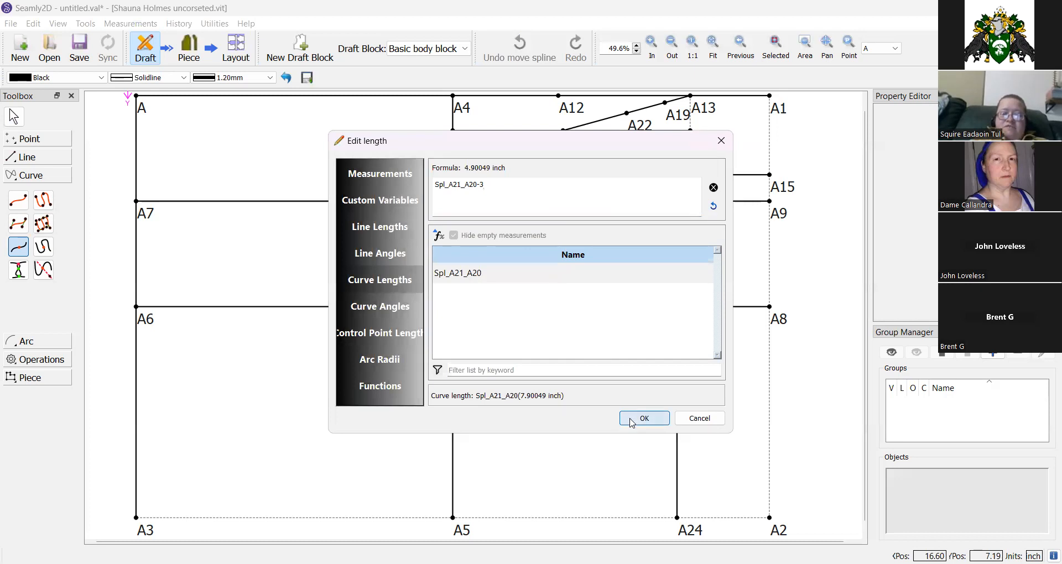
left_click(632, 423)
left_click(485, 349)
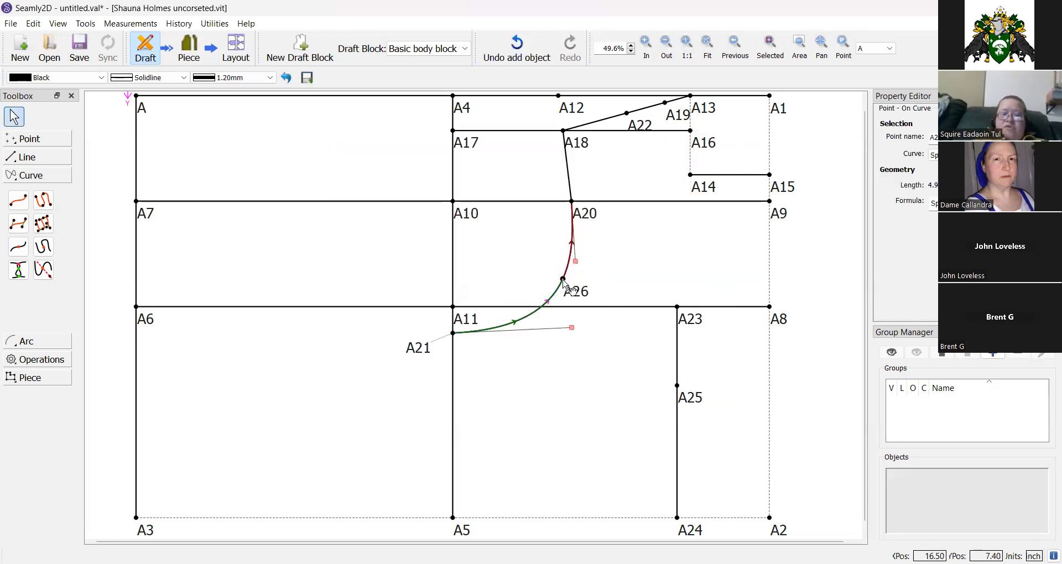
left_click(984, 203)
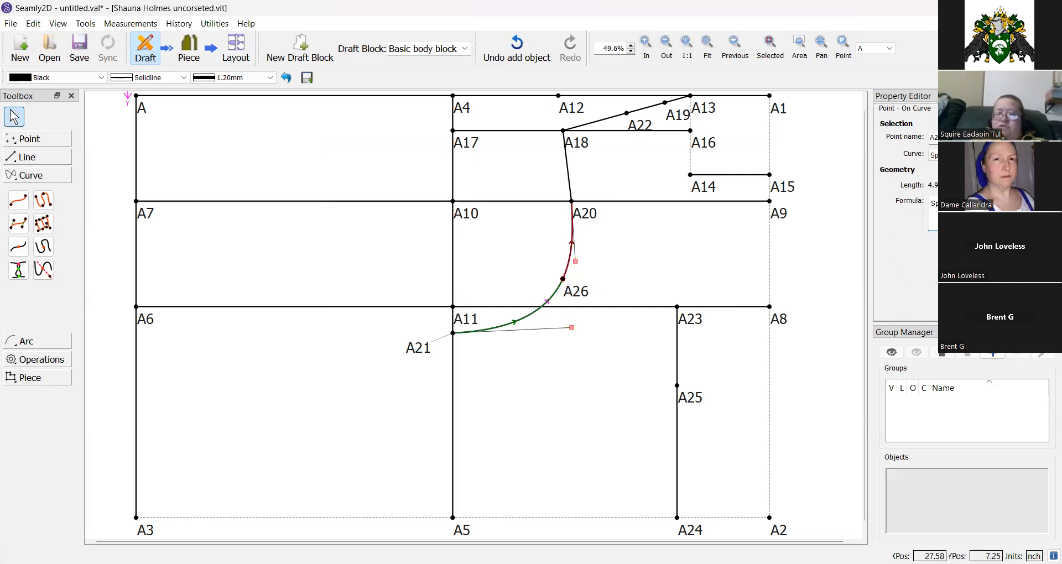
key("Return")
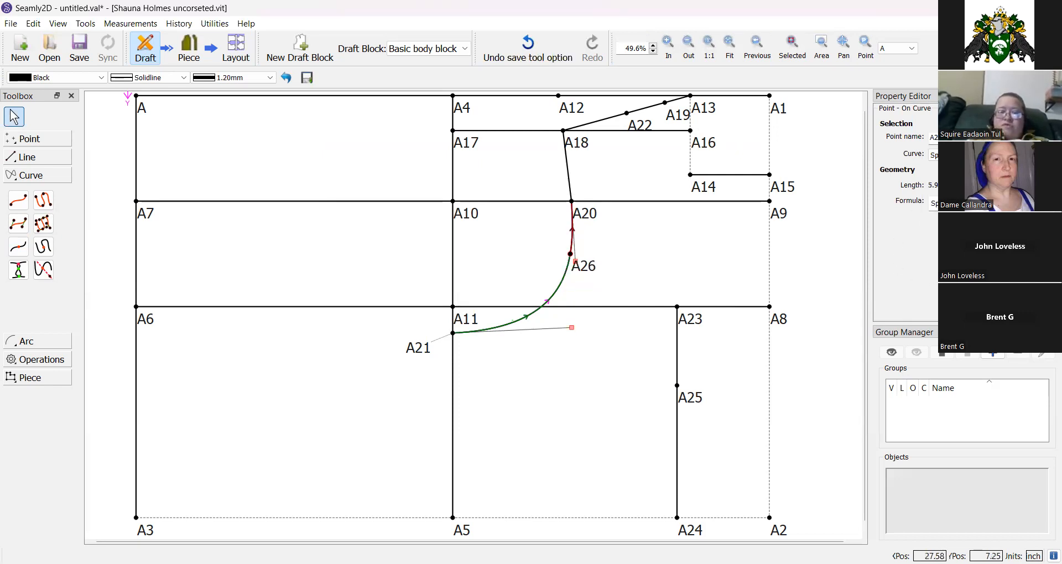
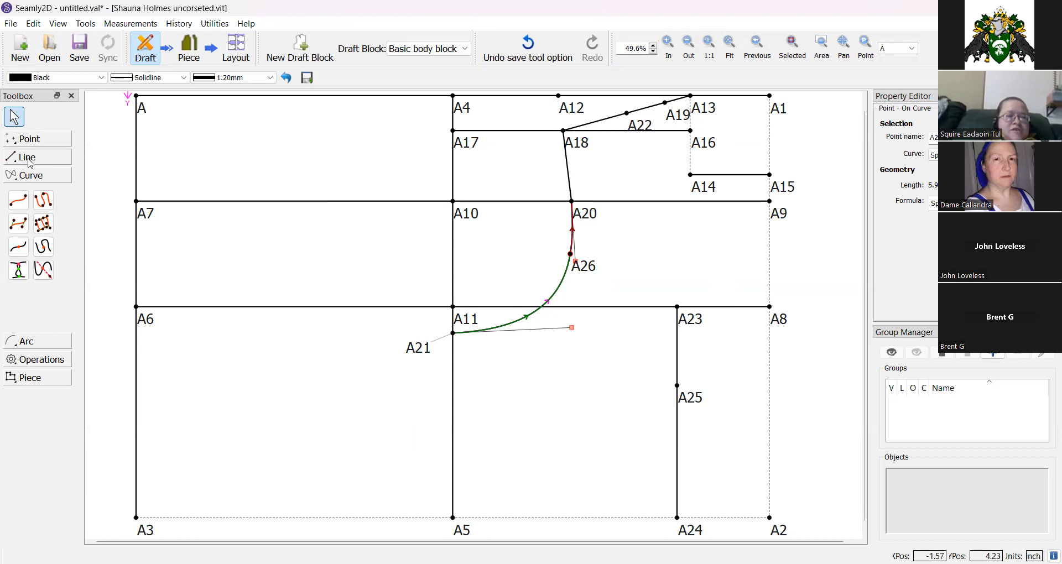
left_click(18, 246)
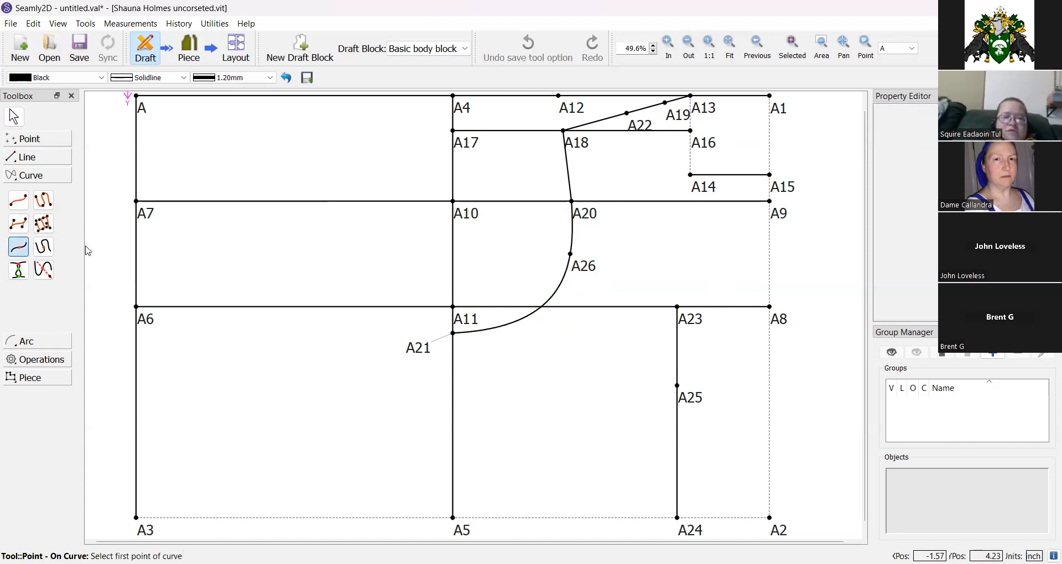
left_click(571, 239)
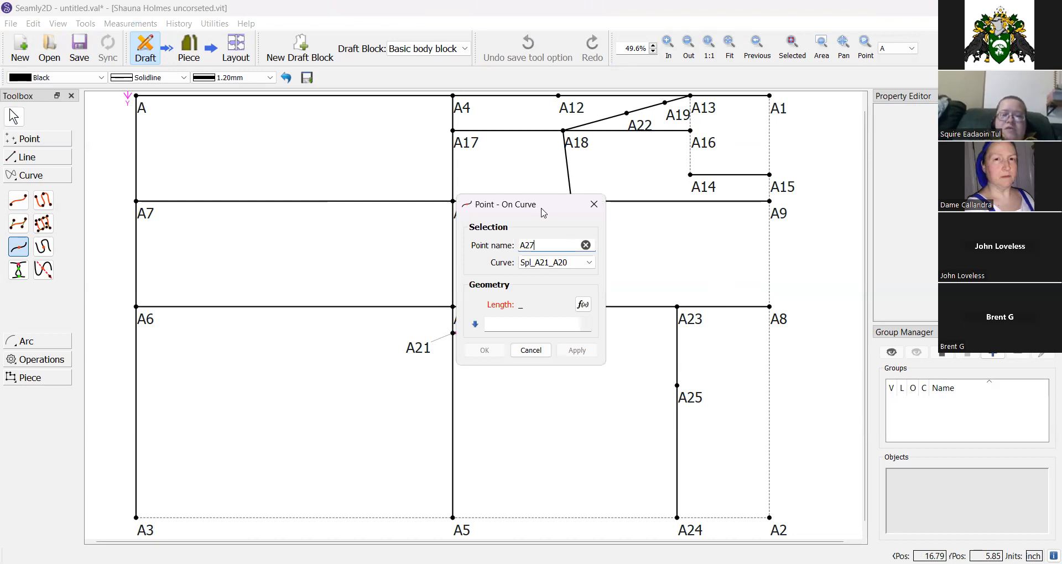
left_click_drag(543, 214, 745, 217)
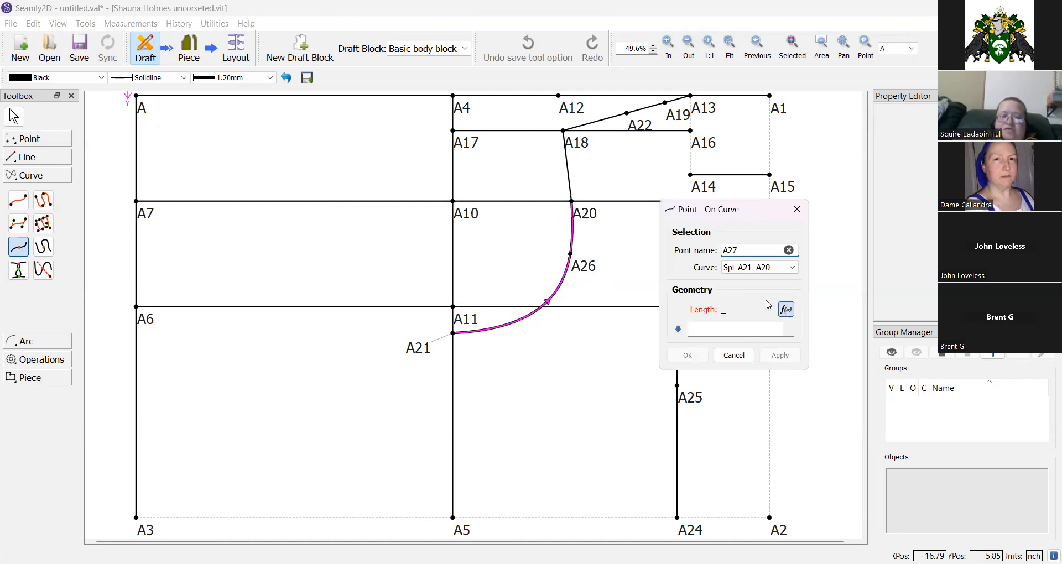
left_click(786, 309)
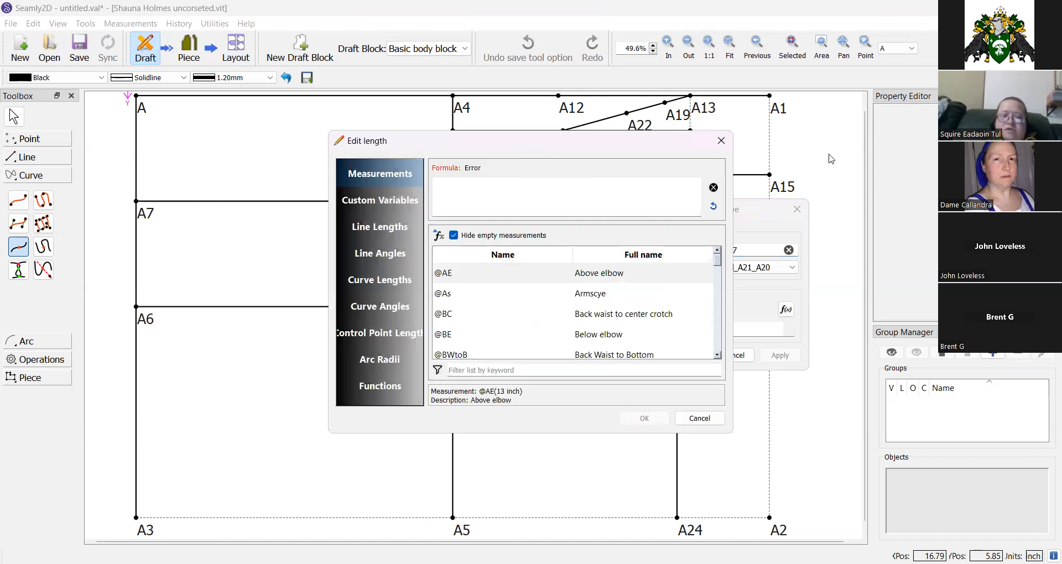
left_click_drag(519, 143, 832, 154)
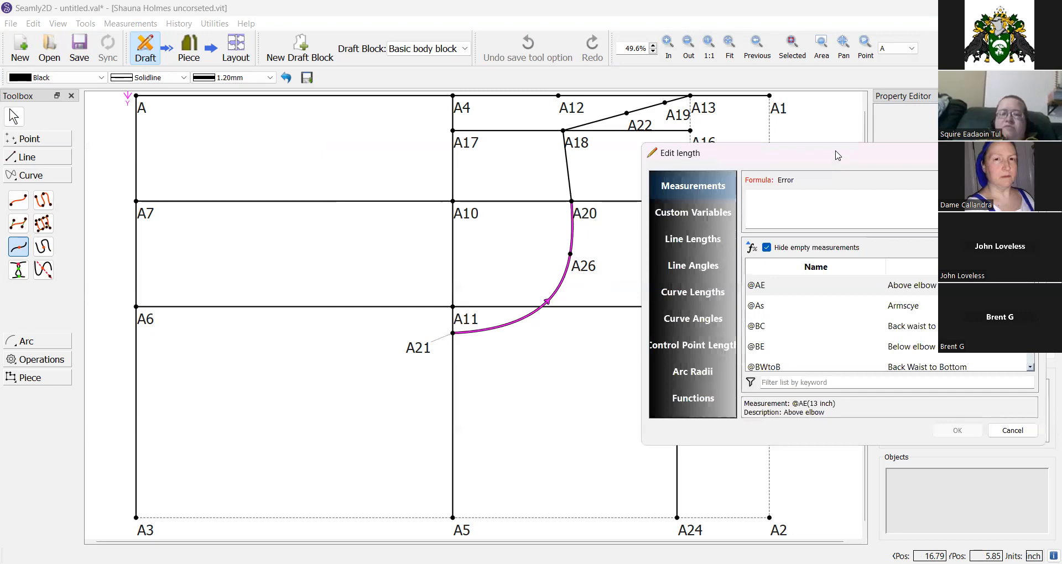
left_click(700, 291)
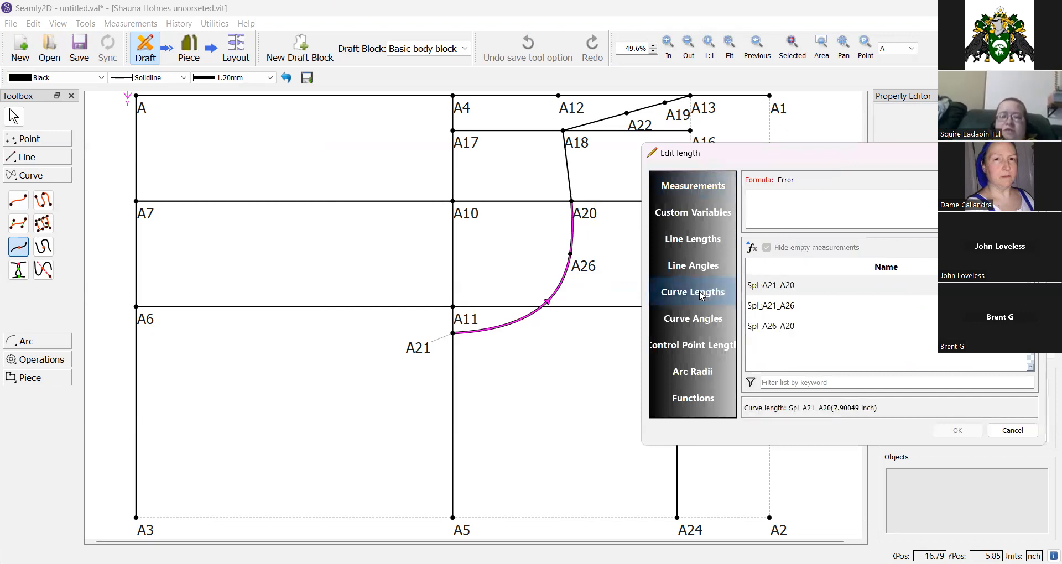
double_click(770, 327)
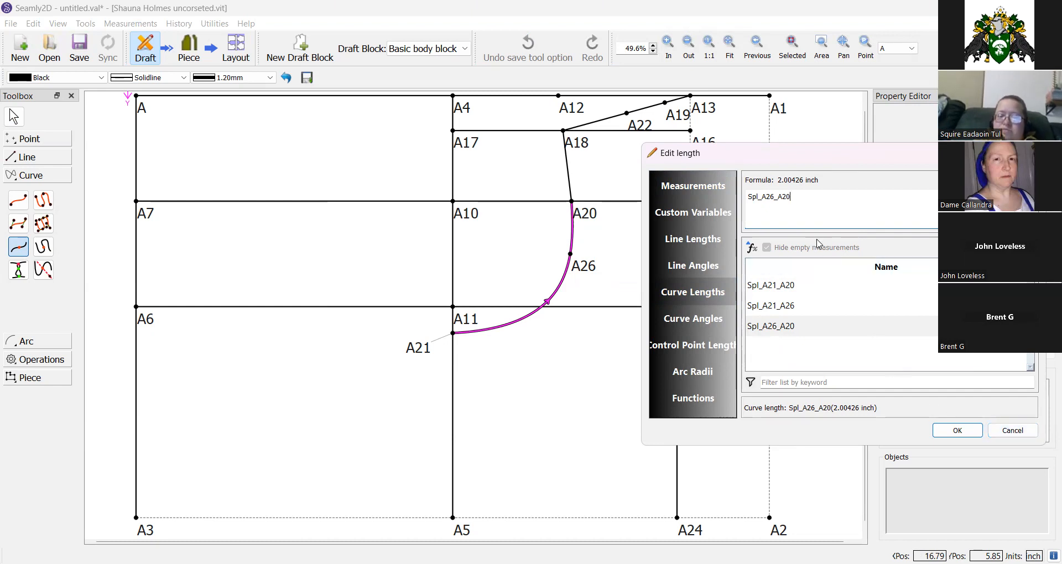
key("BackSpace")
key("BackSpace")
key("BackSpace")
key("BackSpace")
key("BackSpace")
key("BackSpace")
key("BackSpace")
key("BackSpace")
key("BackSpace")
key("BackSpace")
key("BackSpace")
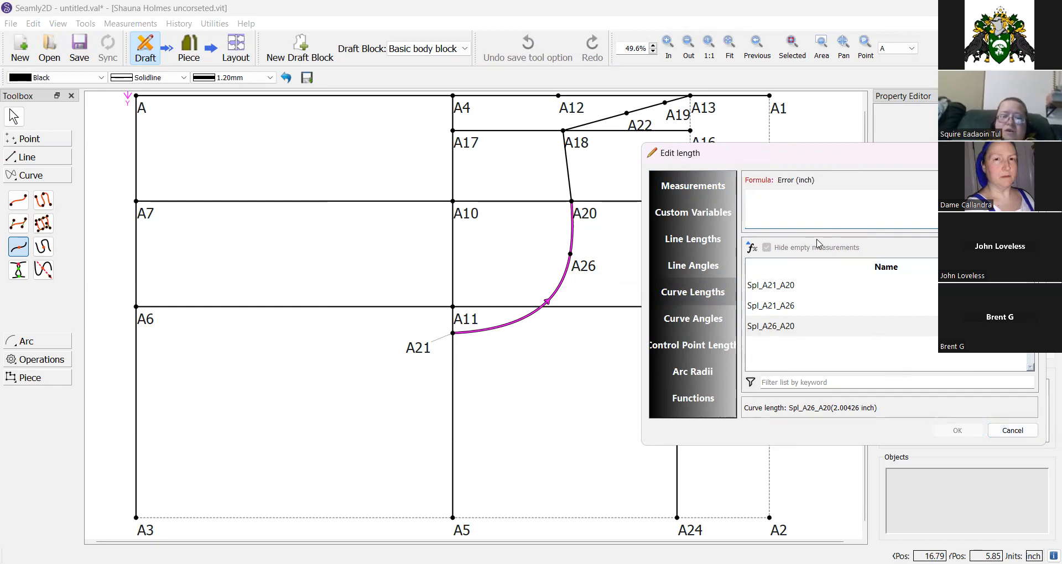
double_click(774, 307)
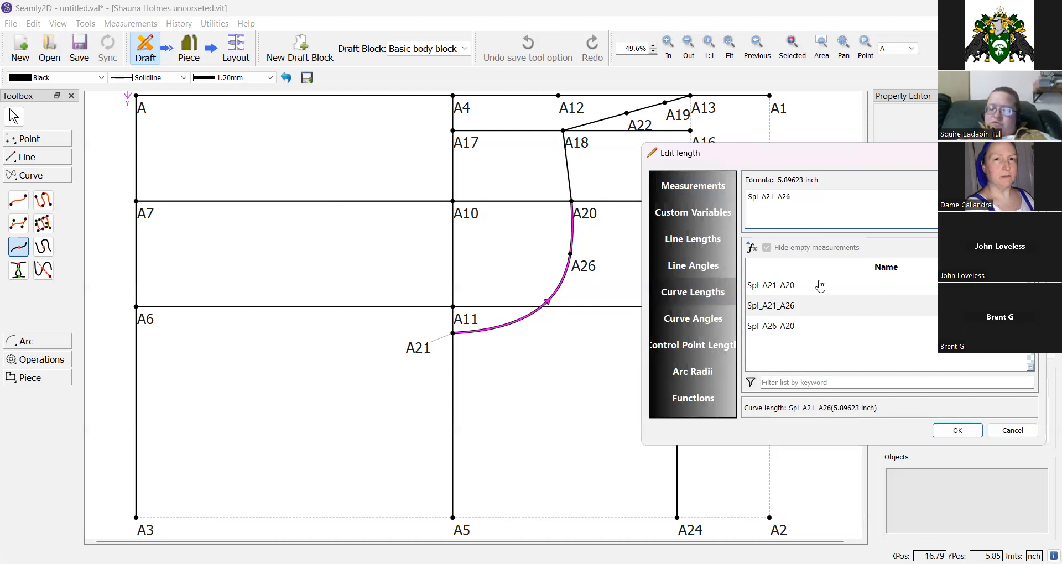
type("+")
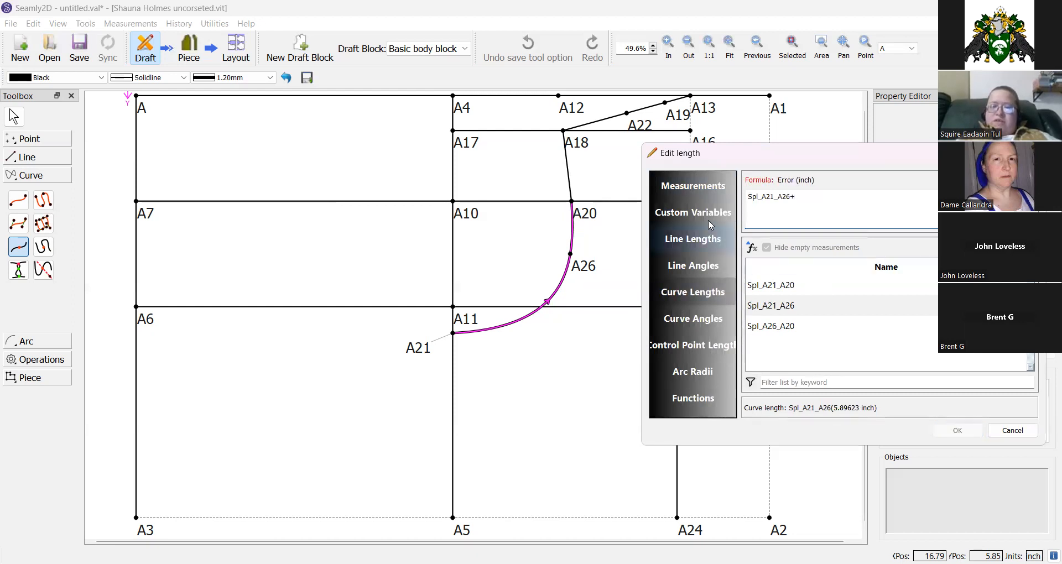
left_click(695, 192)
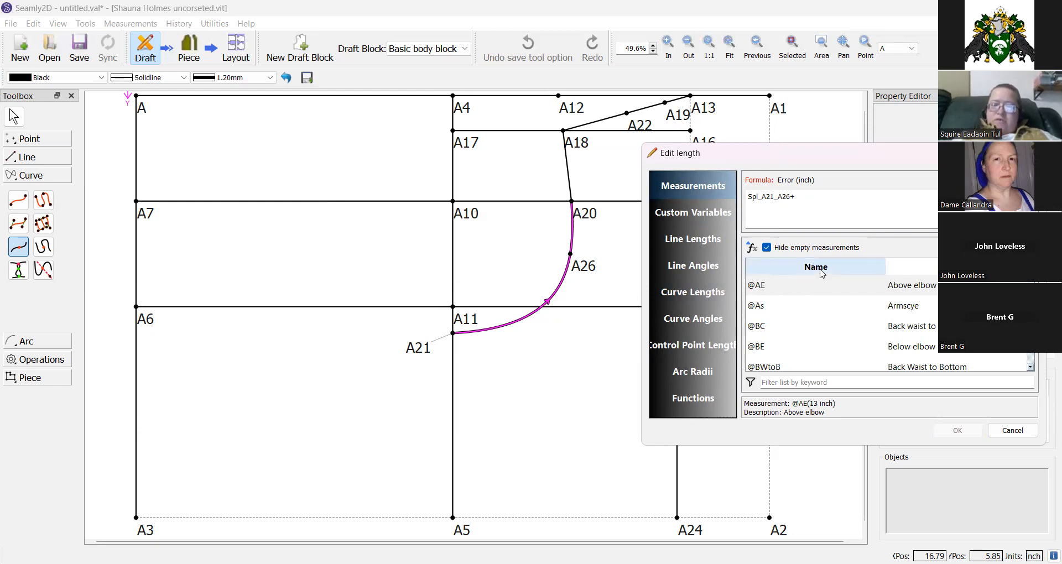
left_click(820, 202)
type("9")
key("BackSpace")
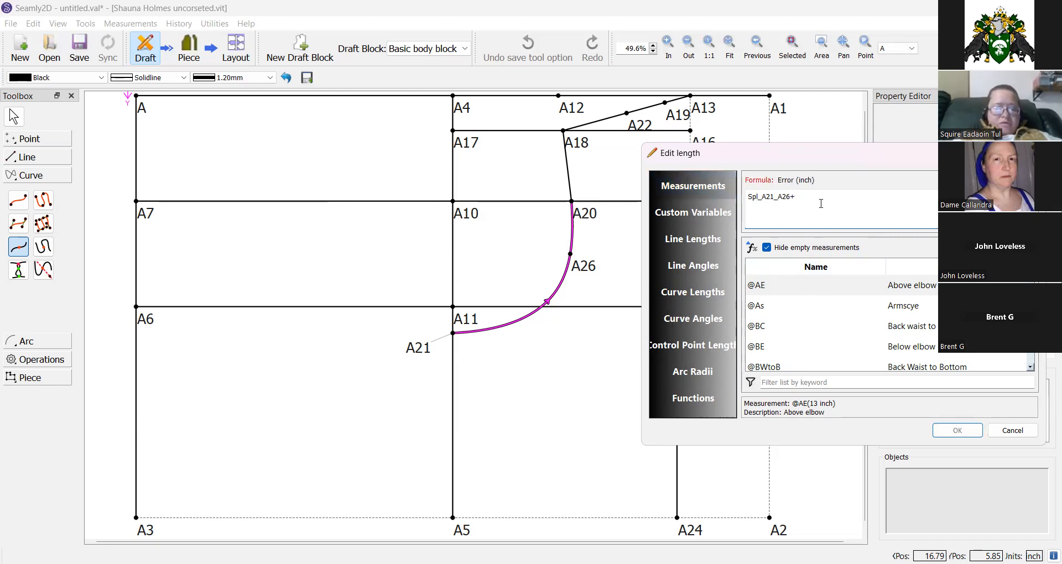
type("(")
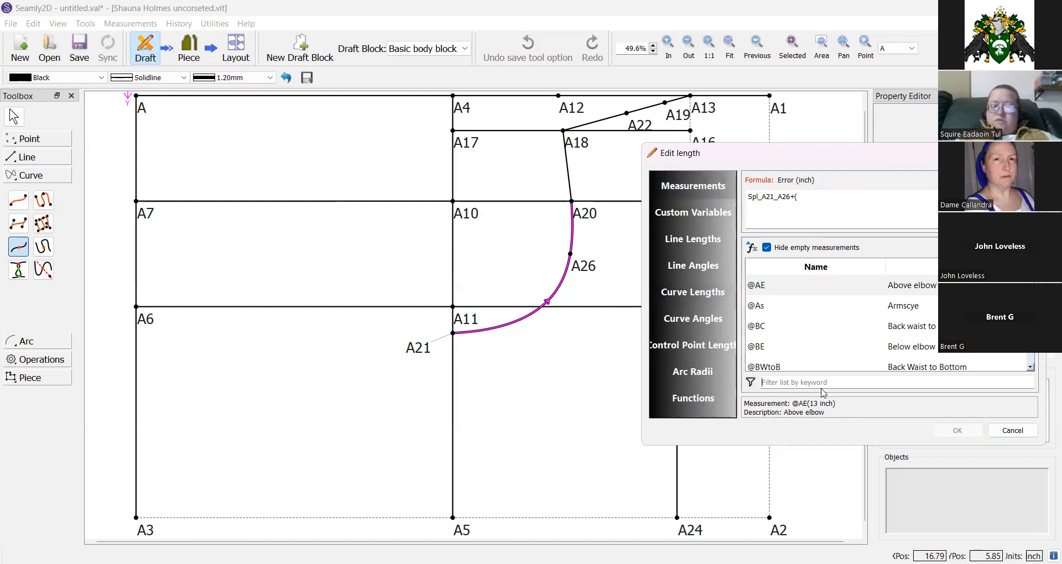
type("dart")
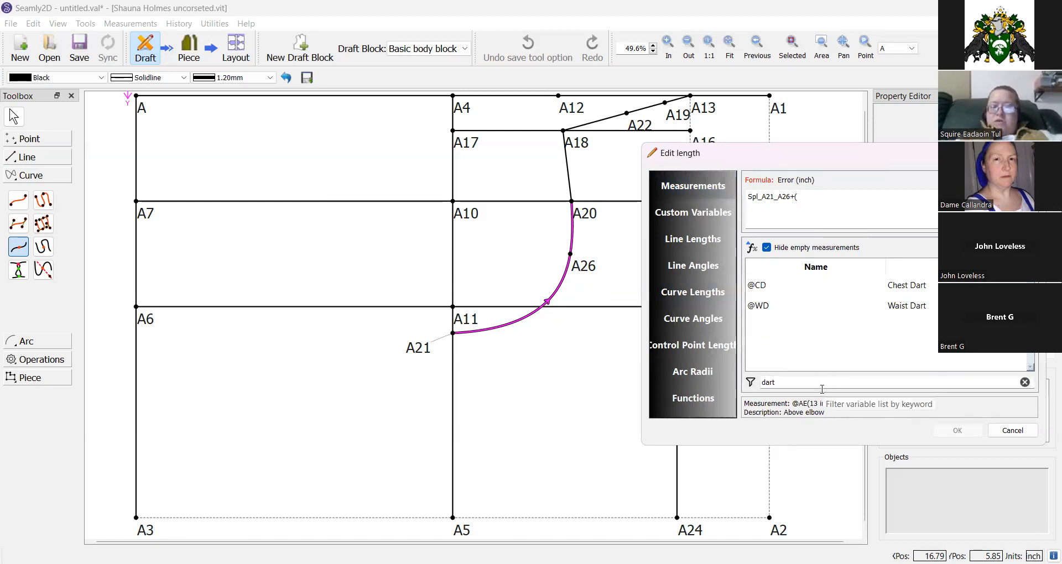
double_click(894, 288)
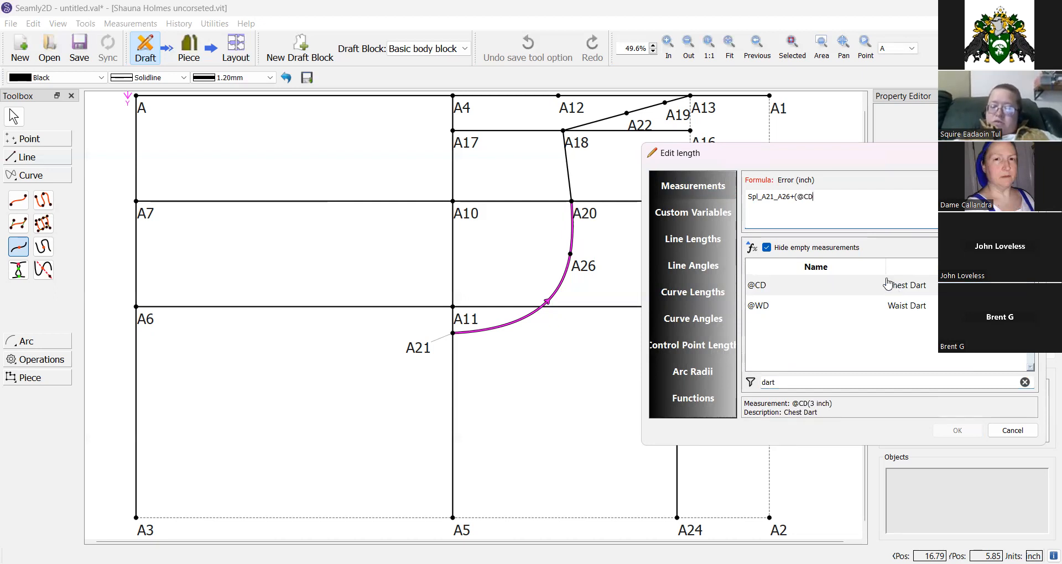
type("/2")
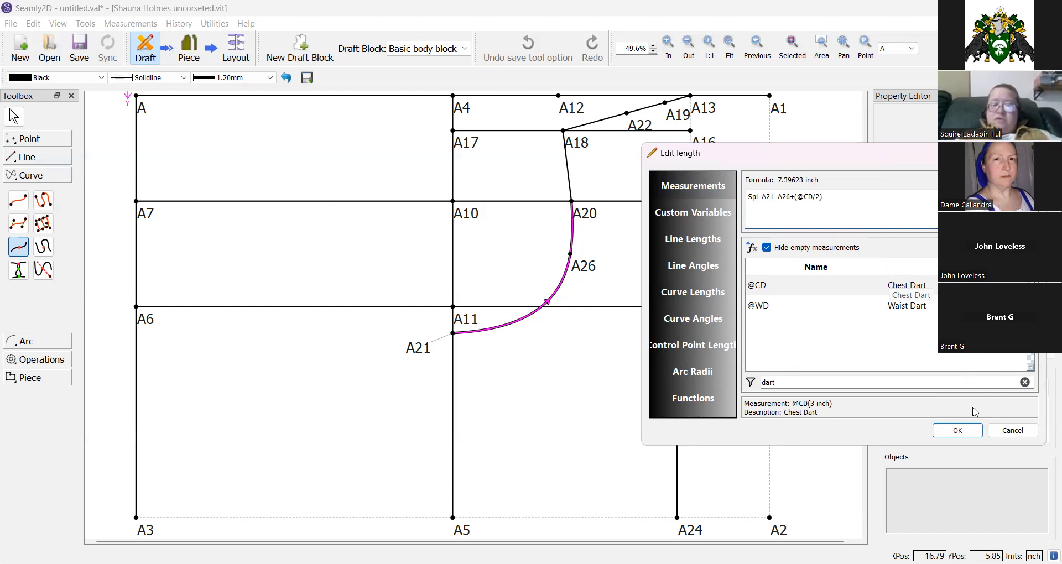
left_click(955, 430)
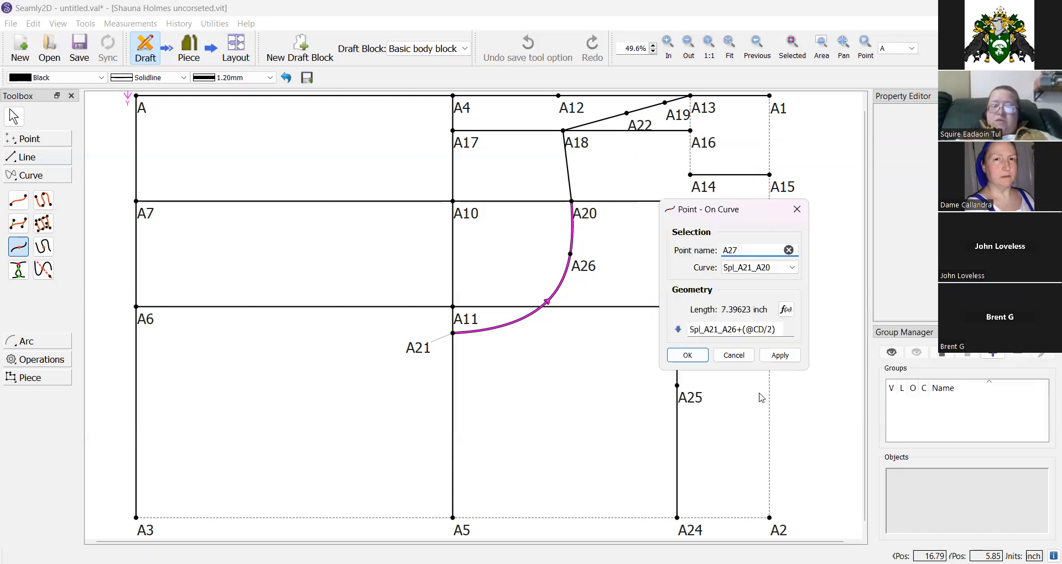
left_click(688, 355)
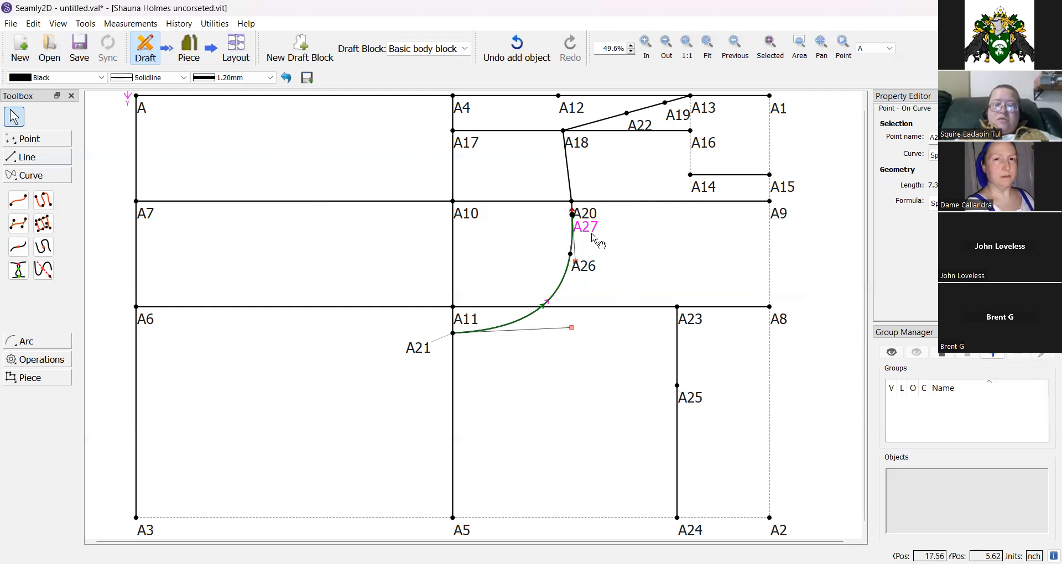
mouse_move(594, 236)
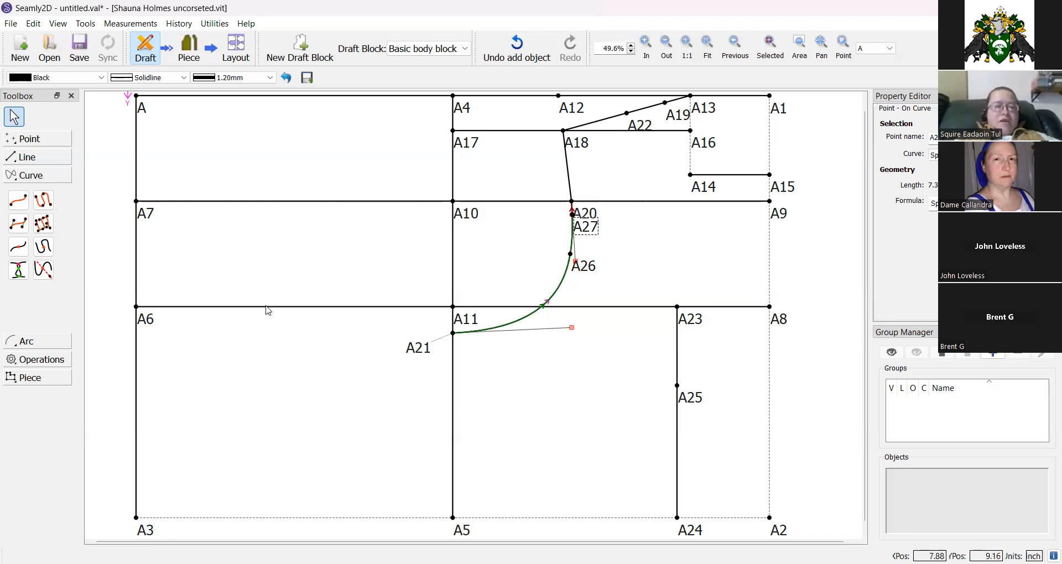
left_click(20, 248)
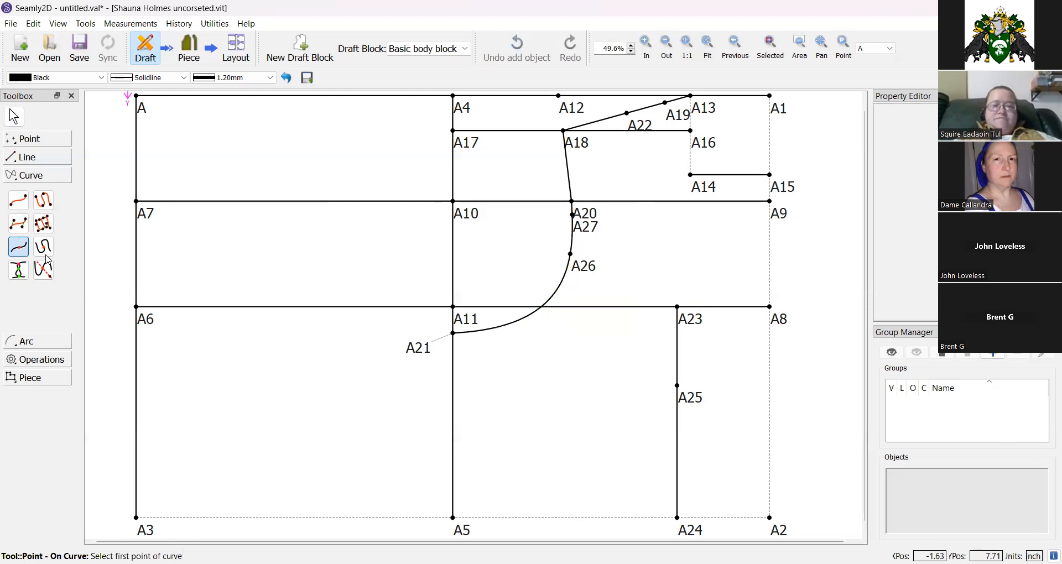
left_click(535, 310)
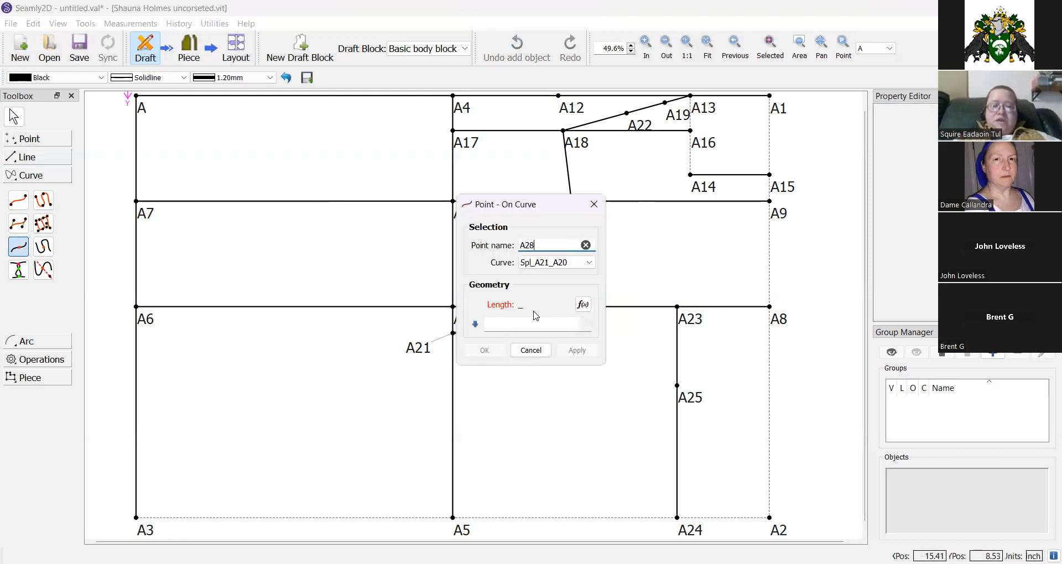
left_click(582, 305)
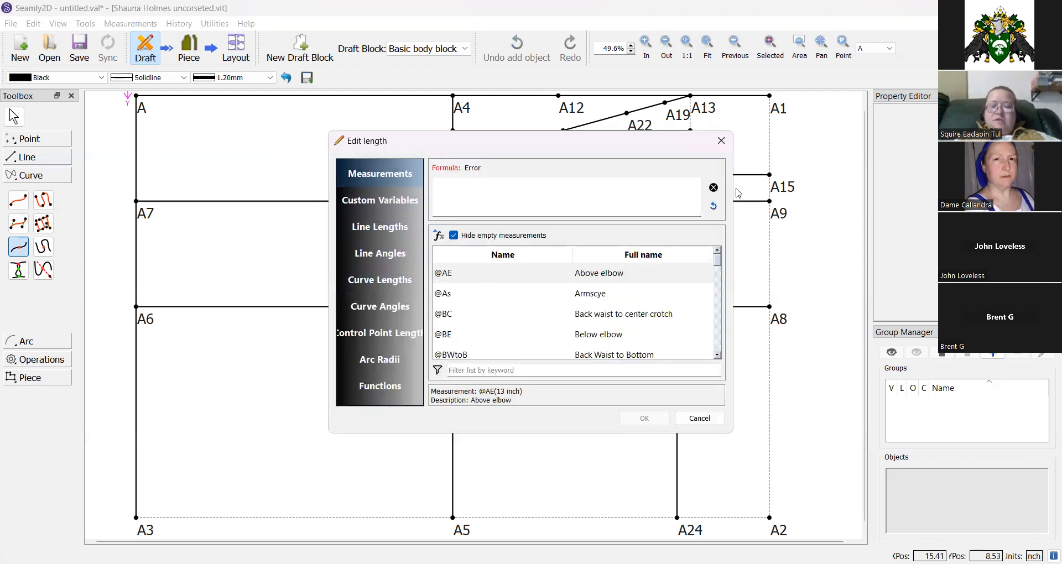
left_click(899, 465)
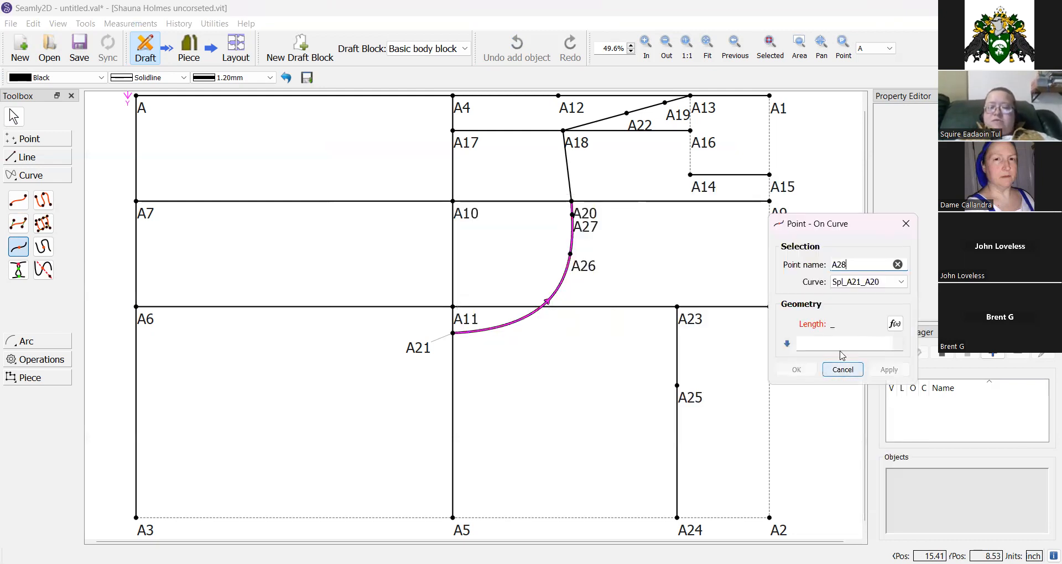
left_click(894, 324)
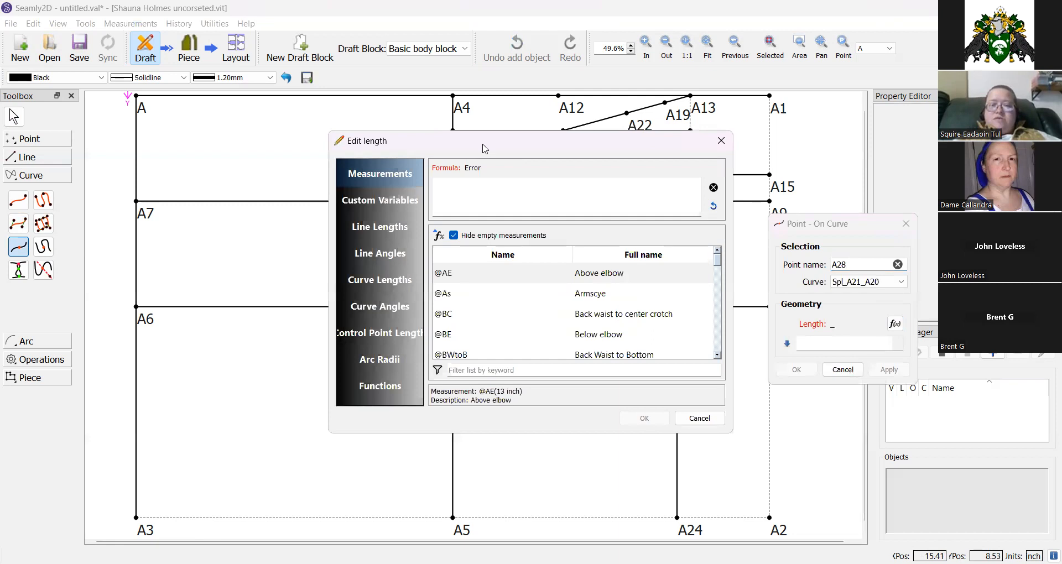
left_click_drag(451, 140, 767, 165)
left_click(708, 305)
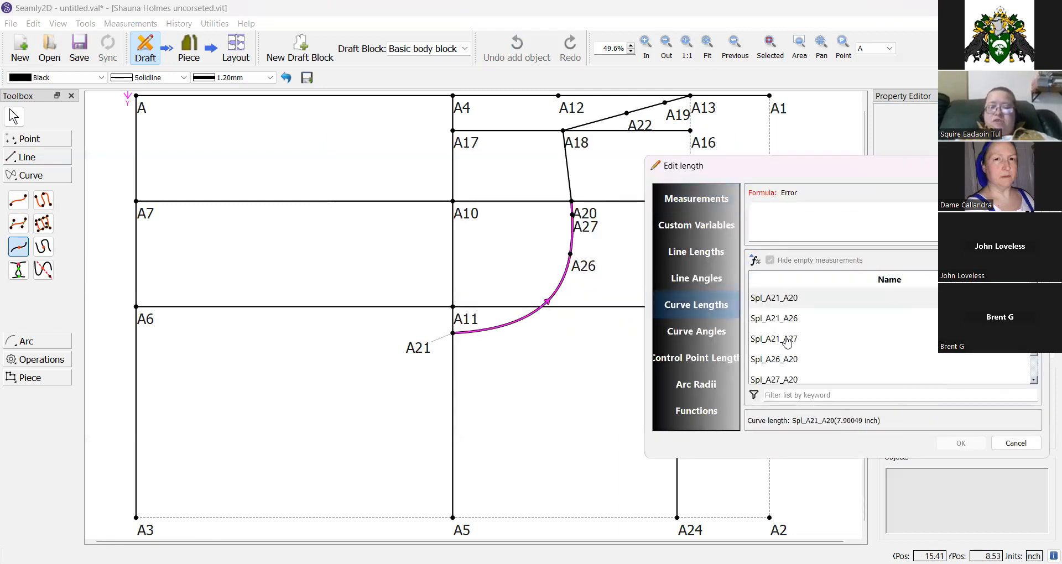
left_click(787, 319)
double_click(787, 320)
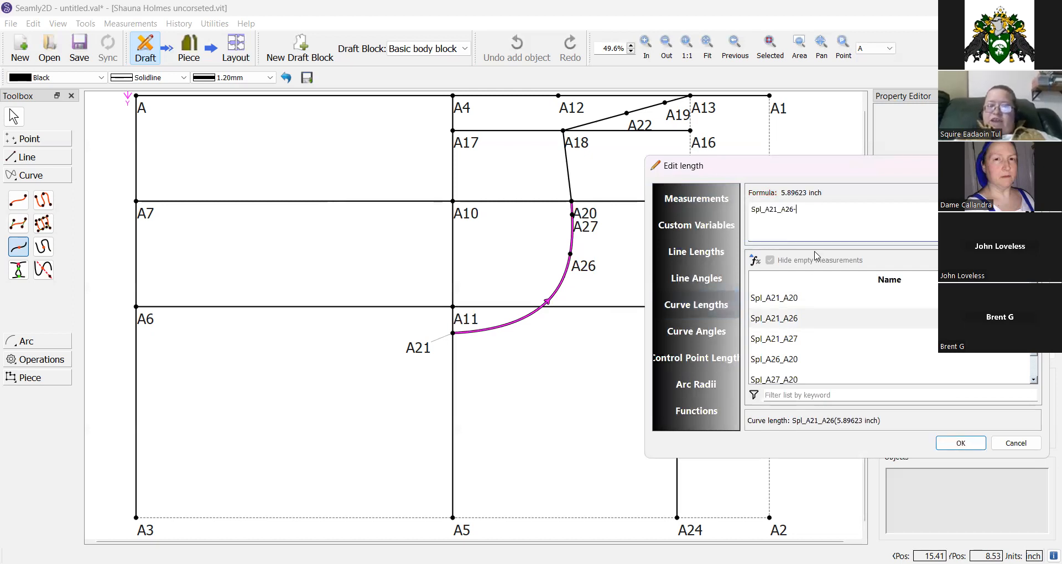
left_click(695, 198)
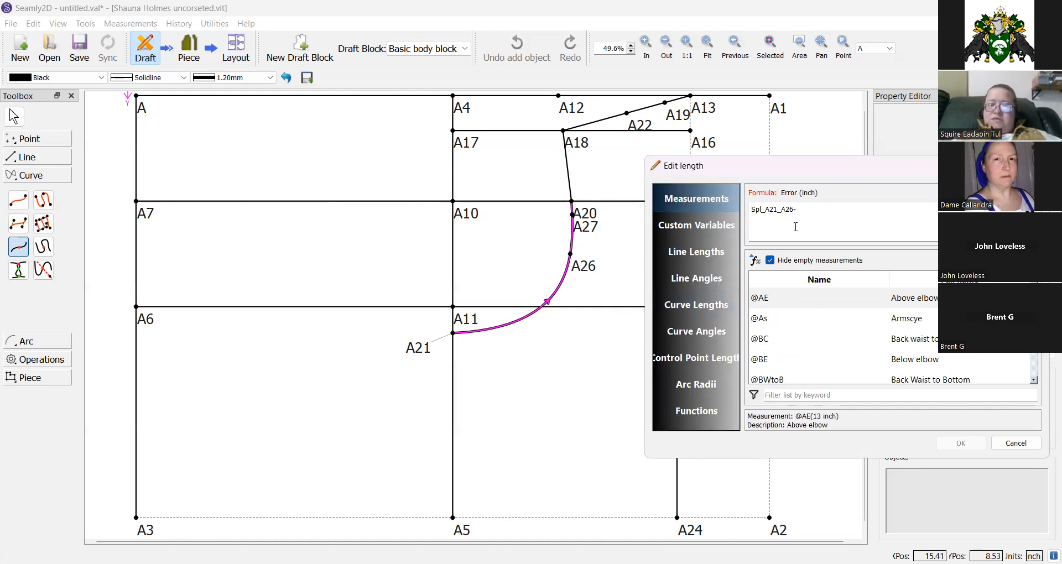
type("-(")
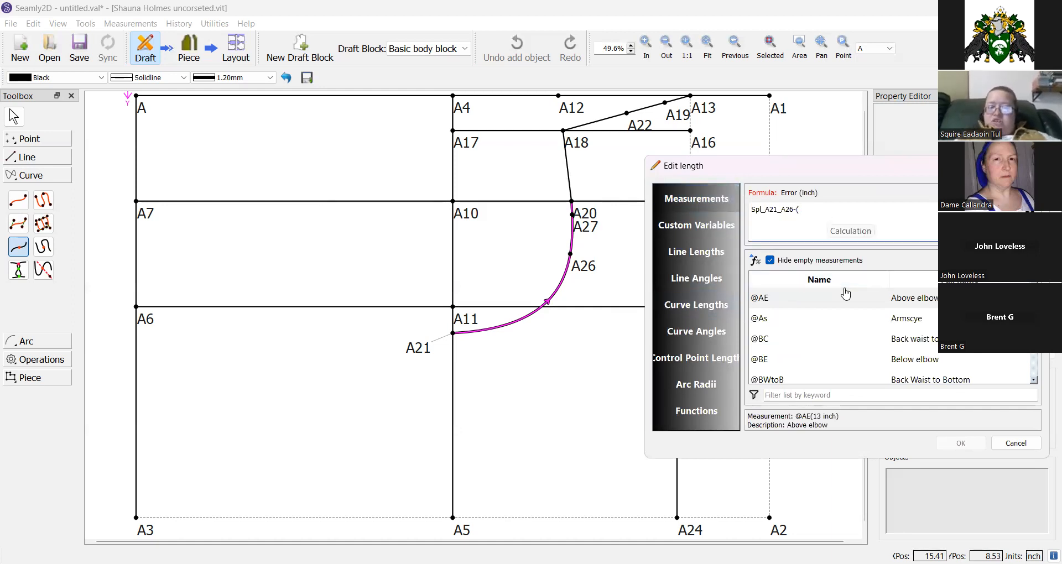
scroll(843, 332, "down", 2)
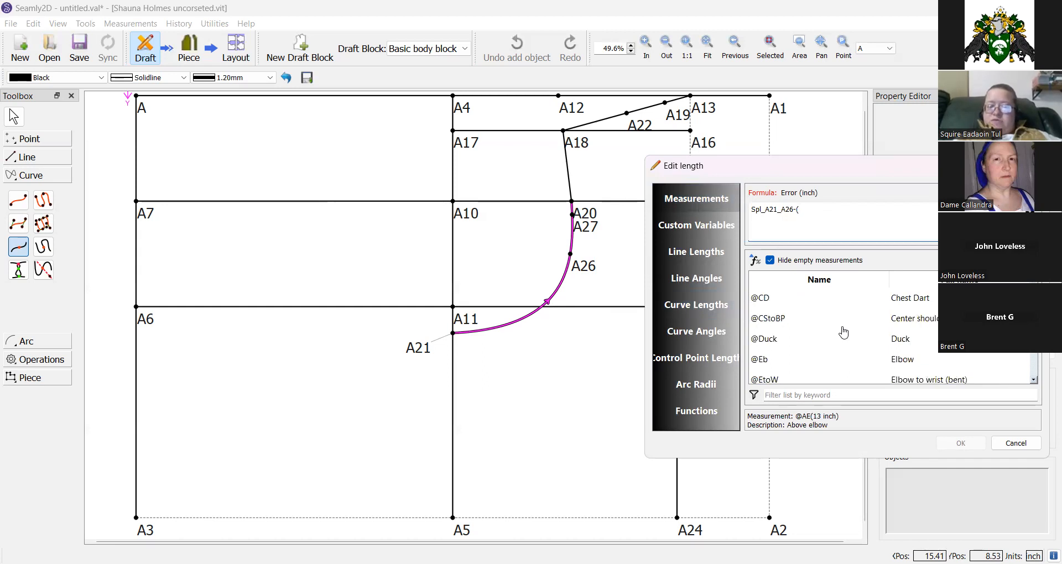
scroll(843, 331, "down", 1)
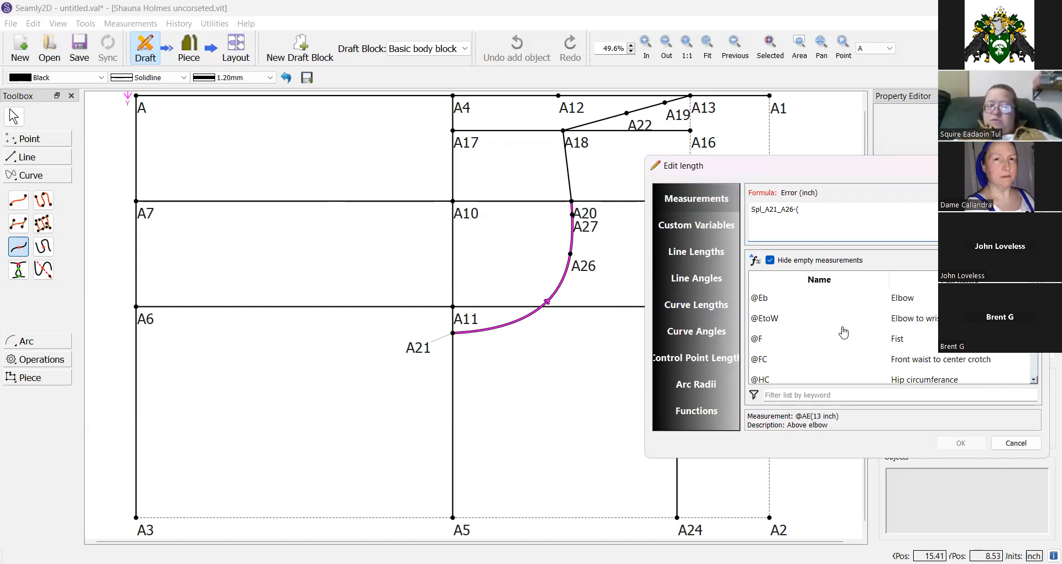
left_click(825, 395)
type("dart")
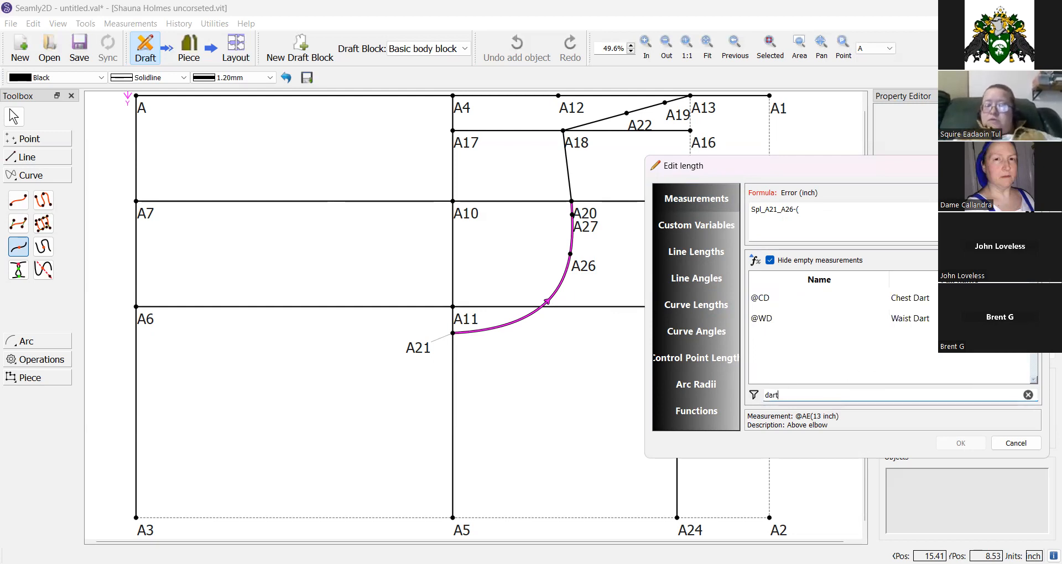
double_click(913, 303)
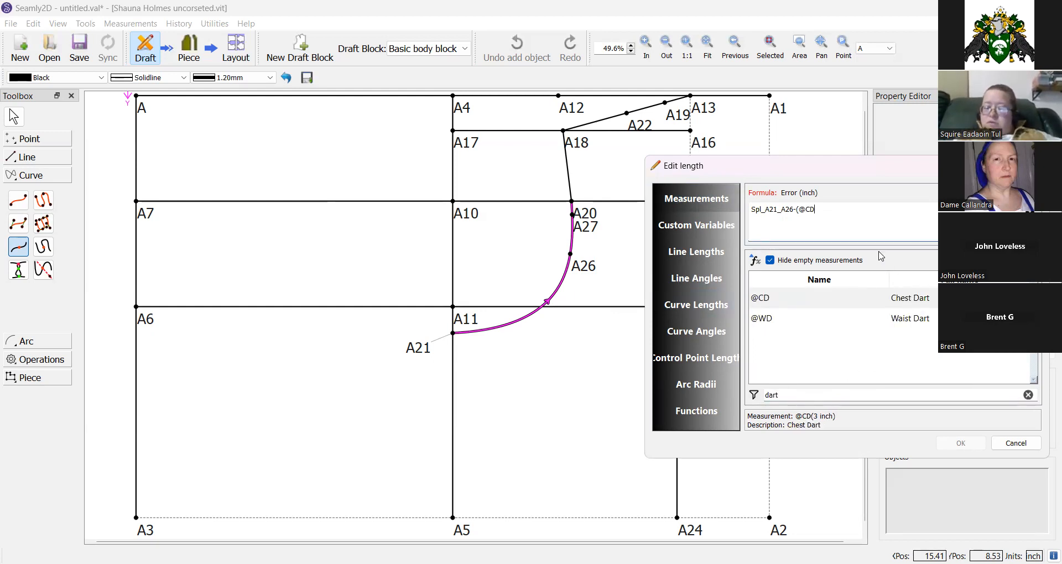
type("/2")
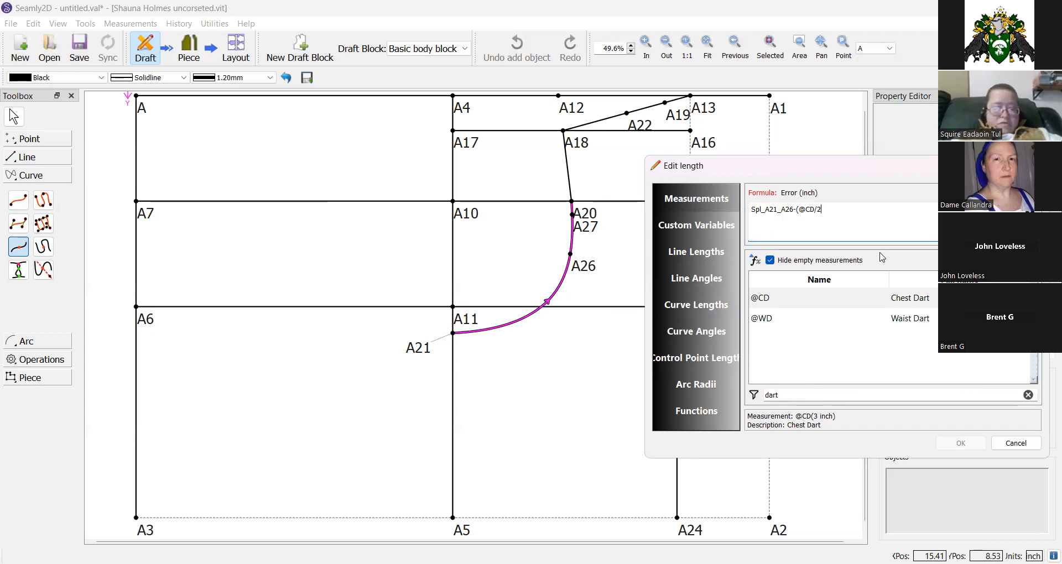
type(")")
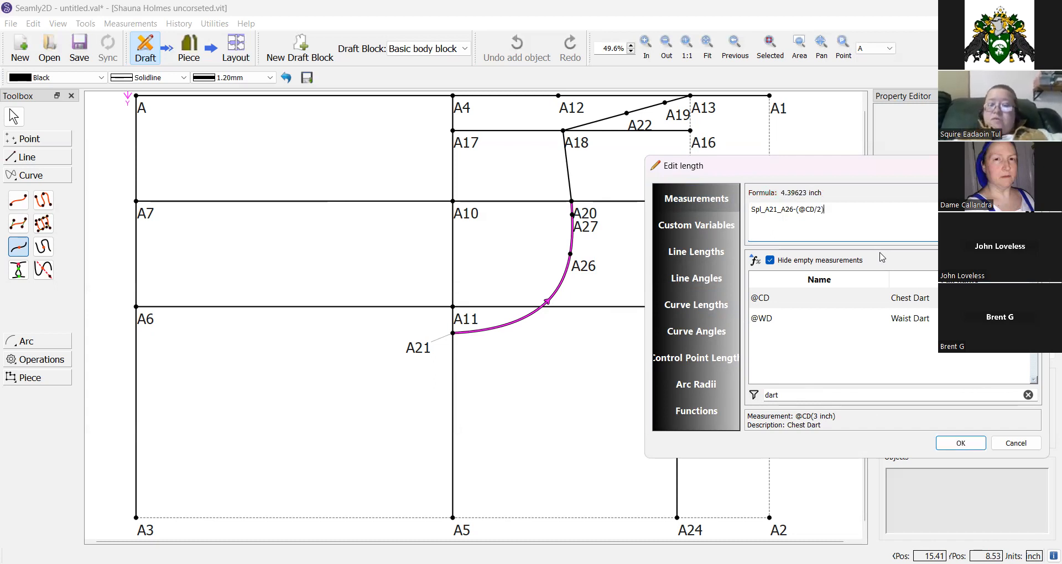
left_click(946, 445)
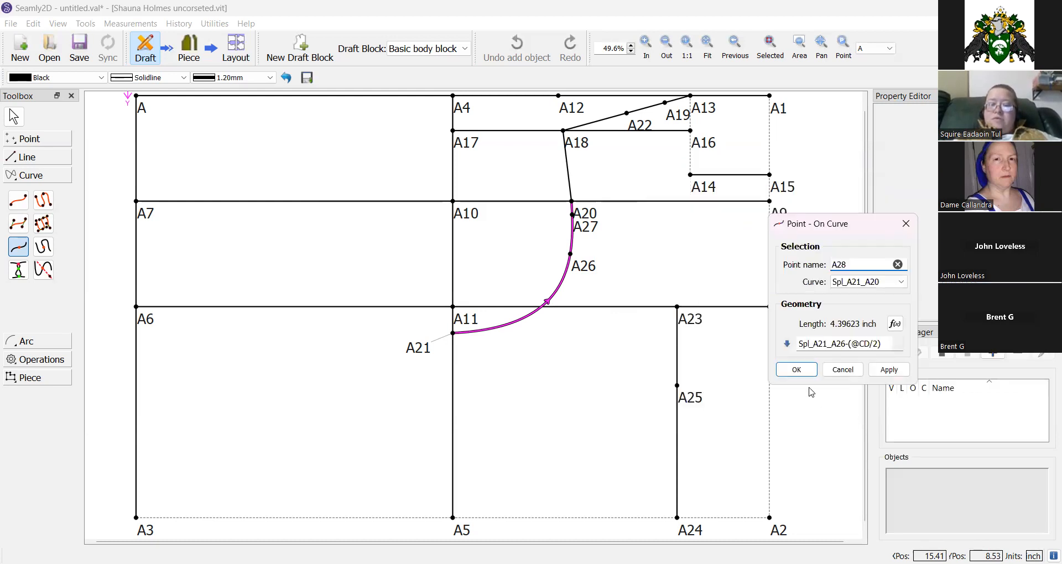
left_click(797, 371)
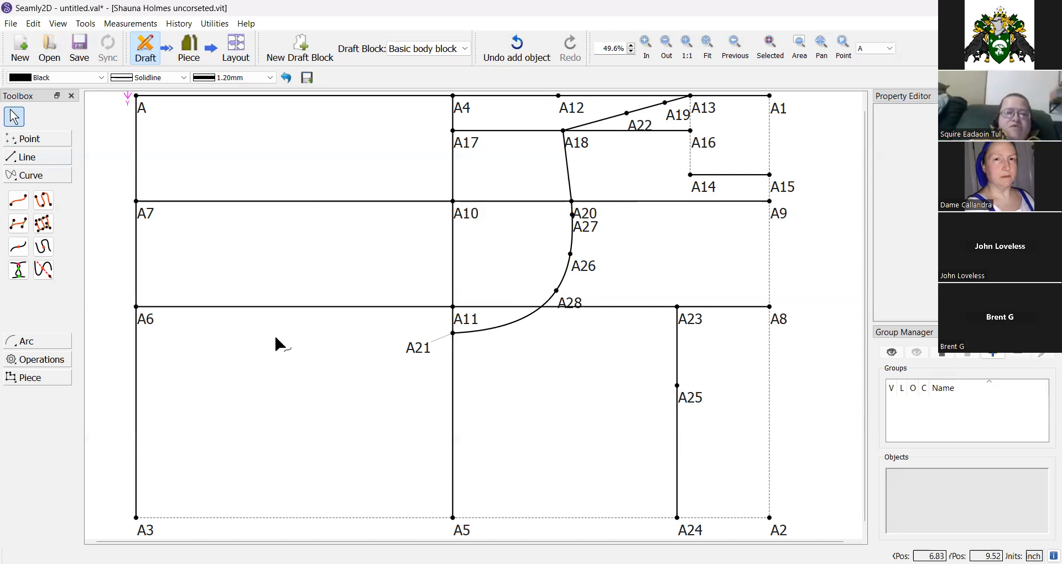
left_click(30, 140)
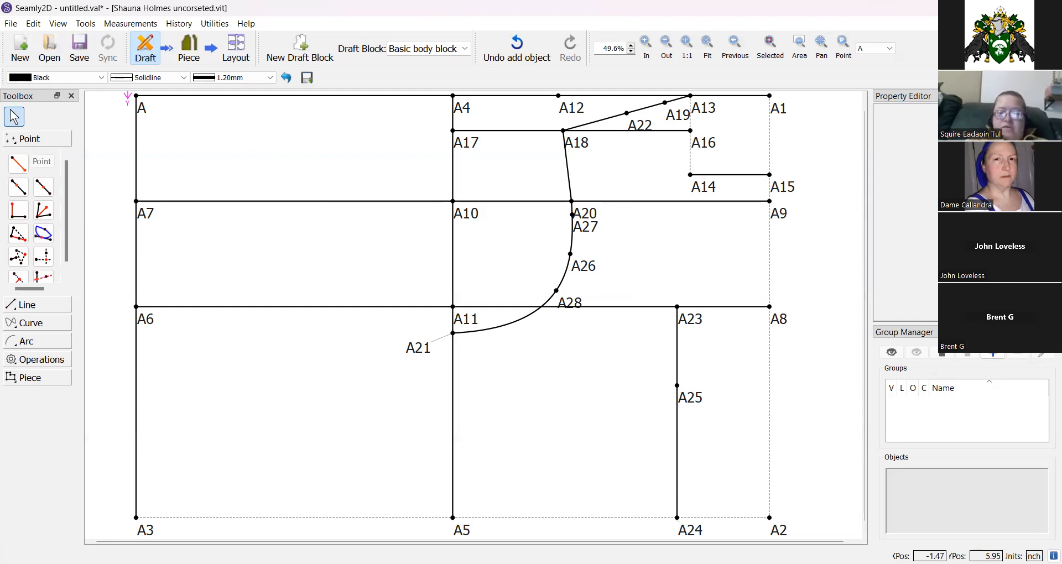
left_click(18, 187)
left_click(677, 517)
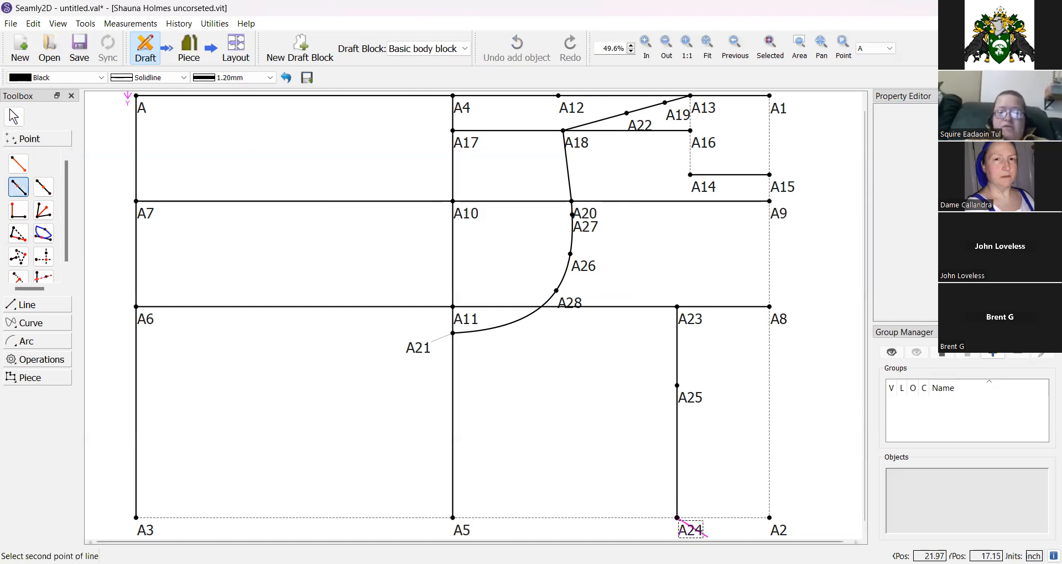
left_click(779, 531)
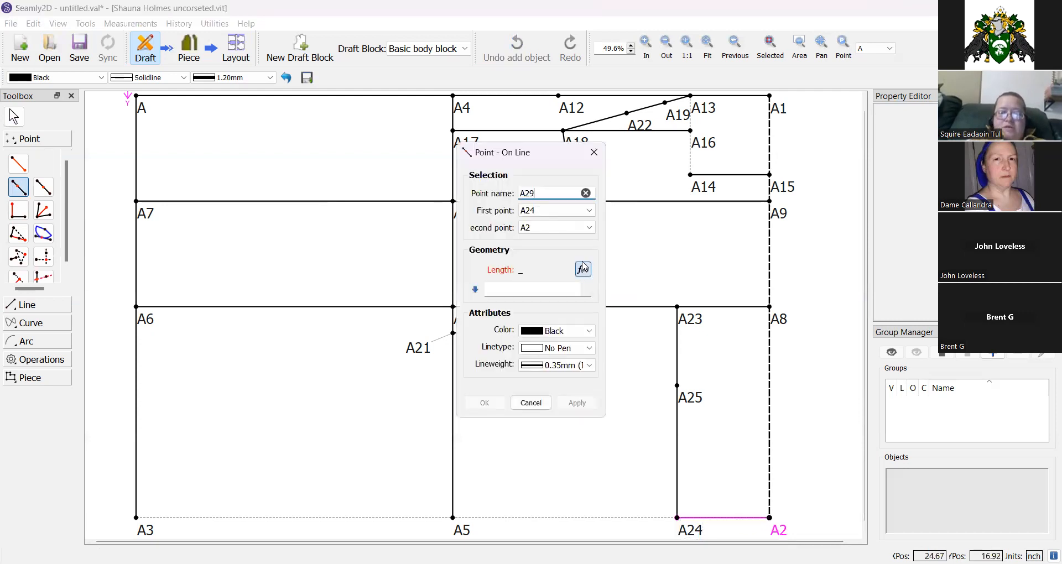
left_click(583, 269)
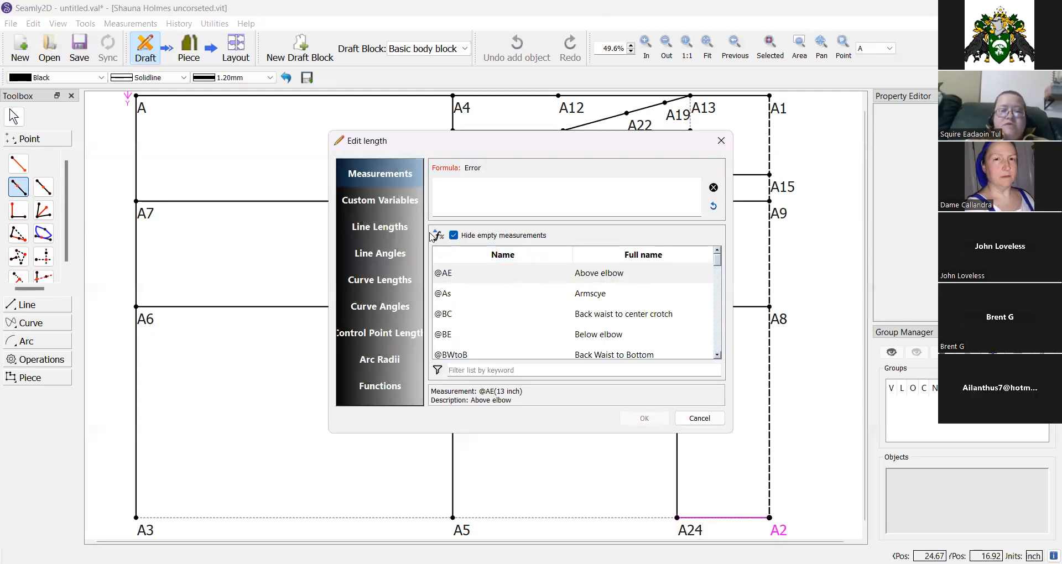
left_click(503, 371)
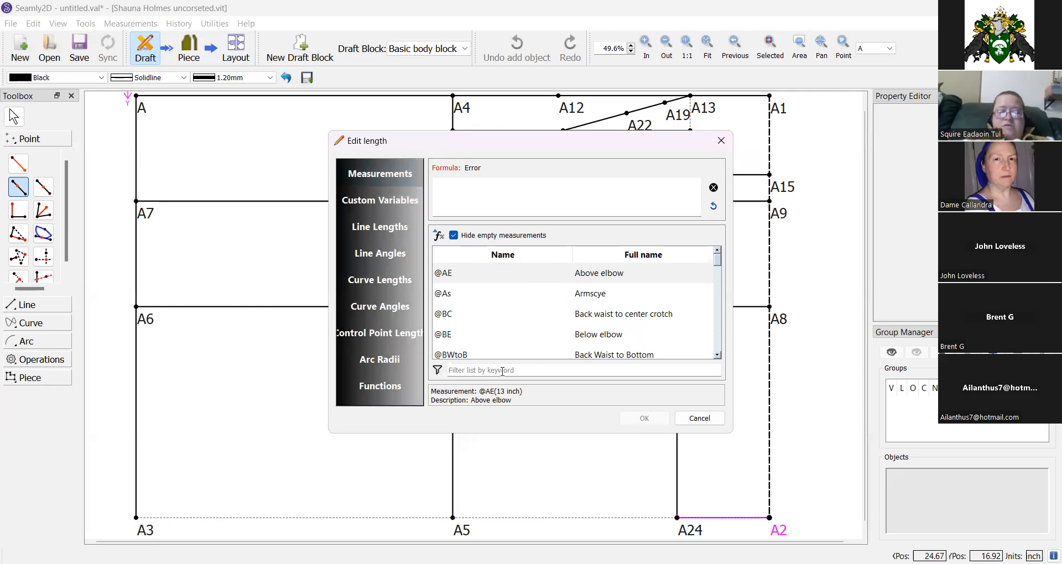
type("dart")
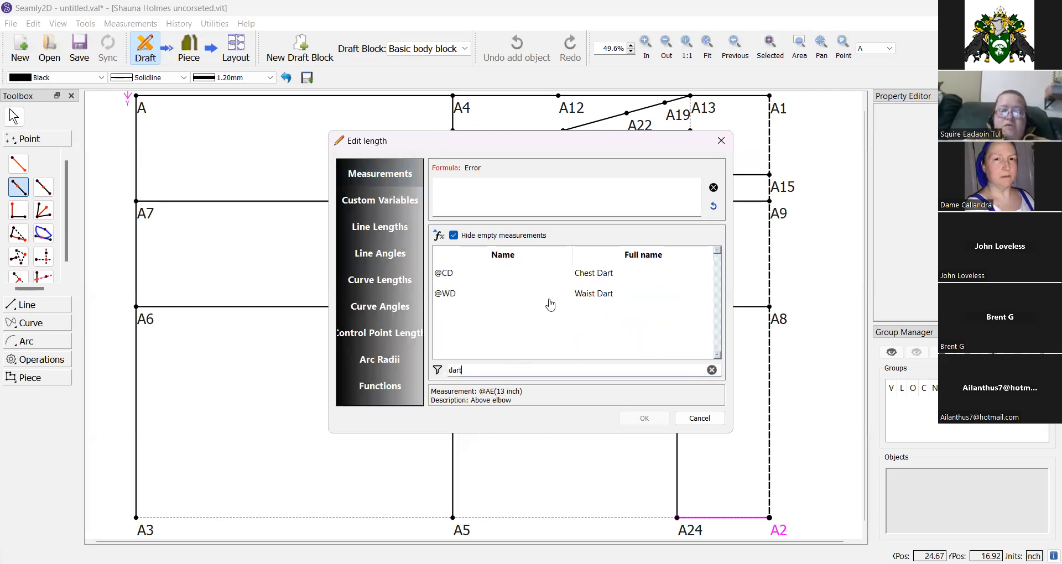
double_click(578, 298)
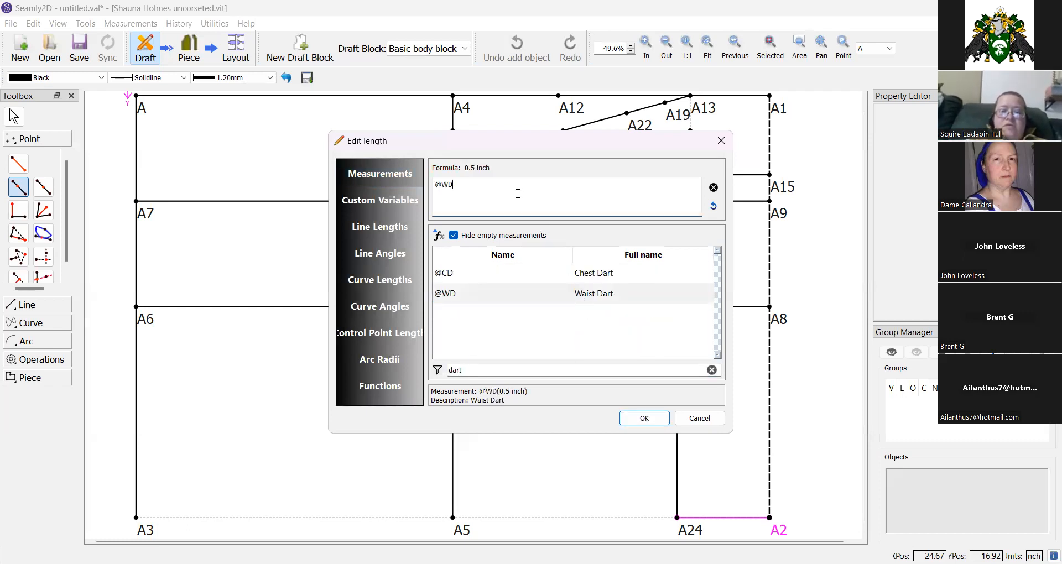
type("/2")
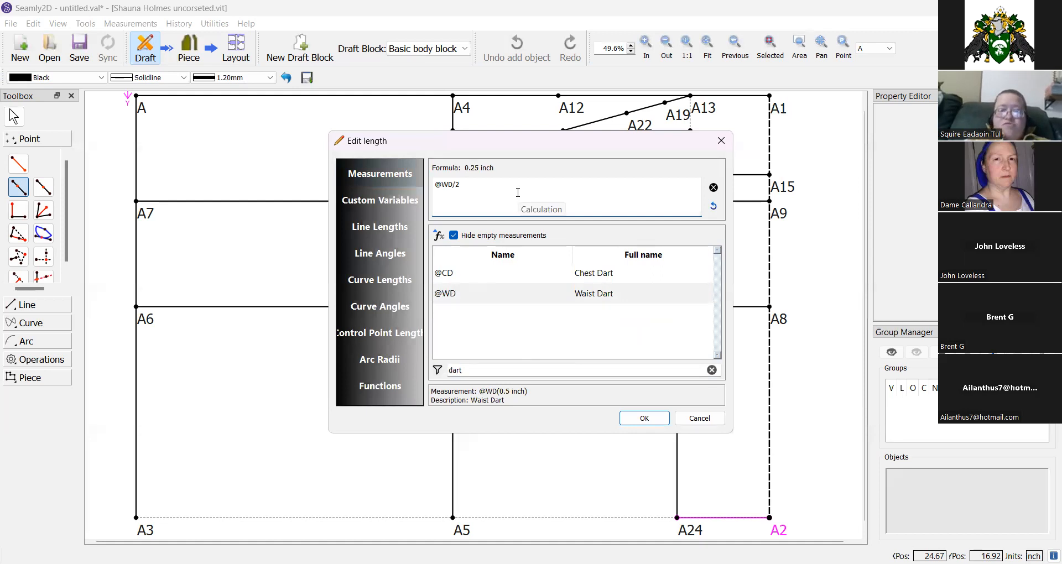
left_click(645, 418)
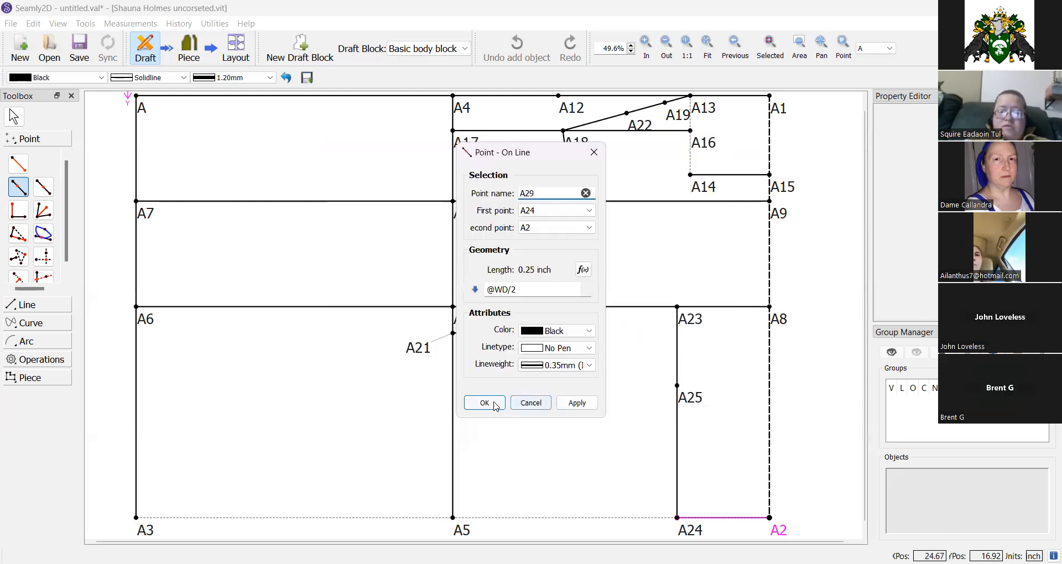
left_click(486, 404)
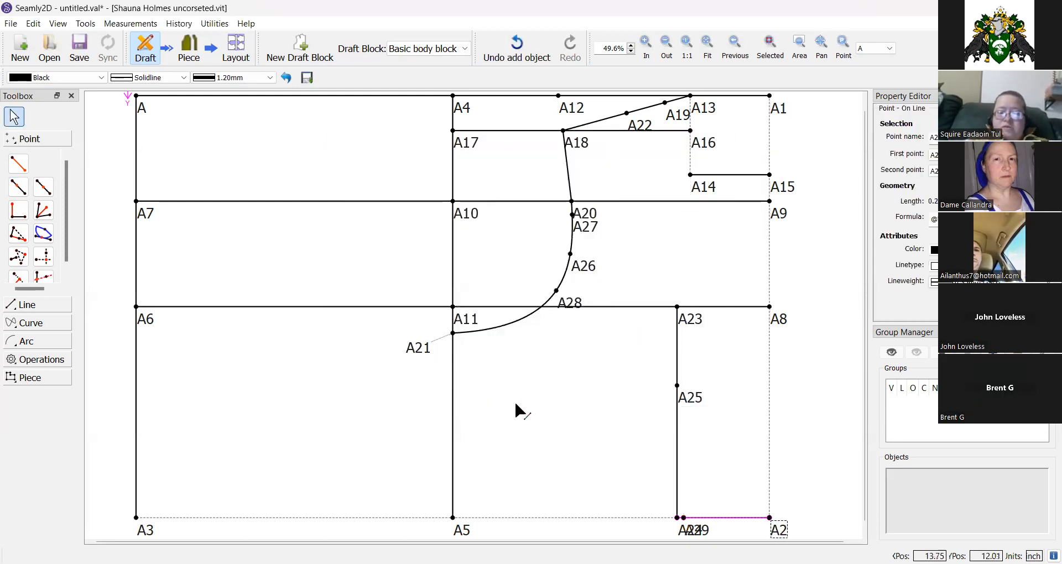
Move the A24 point label below the line so it no longer overlaps A29.
left_click_drag(687, 530, 669, 531)
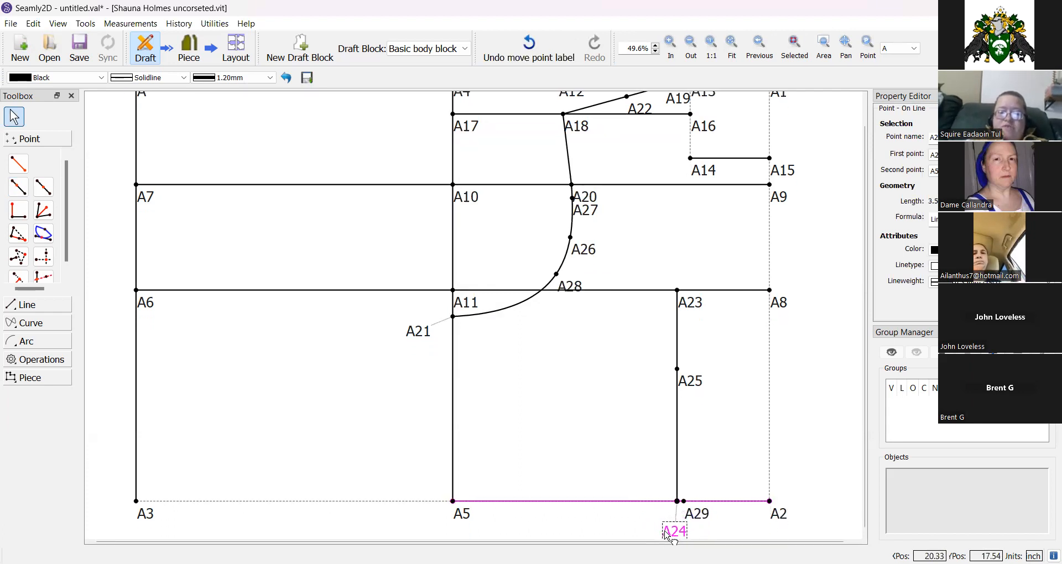
left_click(616, 515)
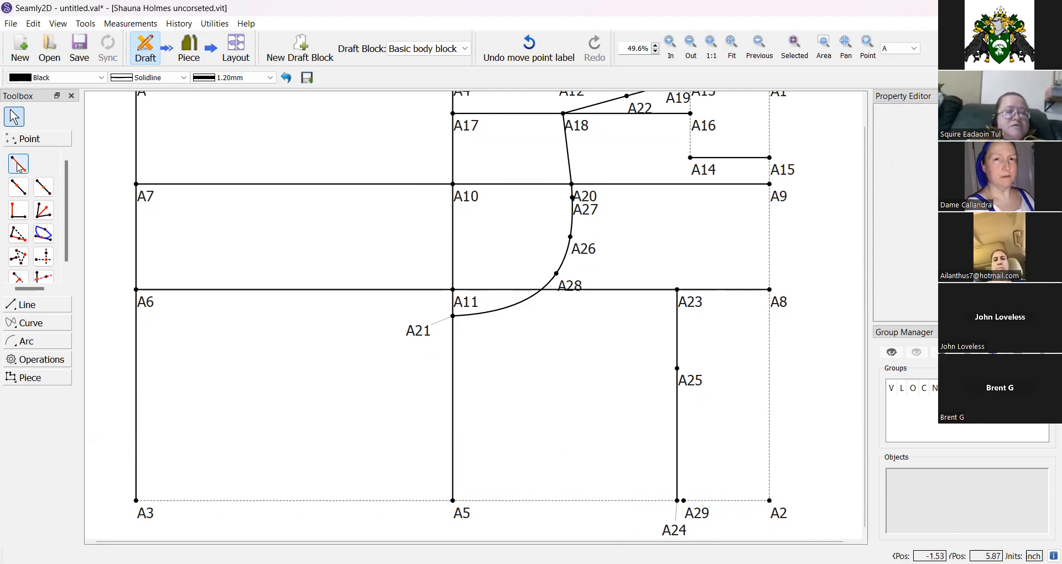
Place point A30 on line A24–A5 at length Line_A24_A29.
left_click(18, 187)
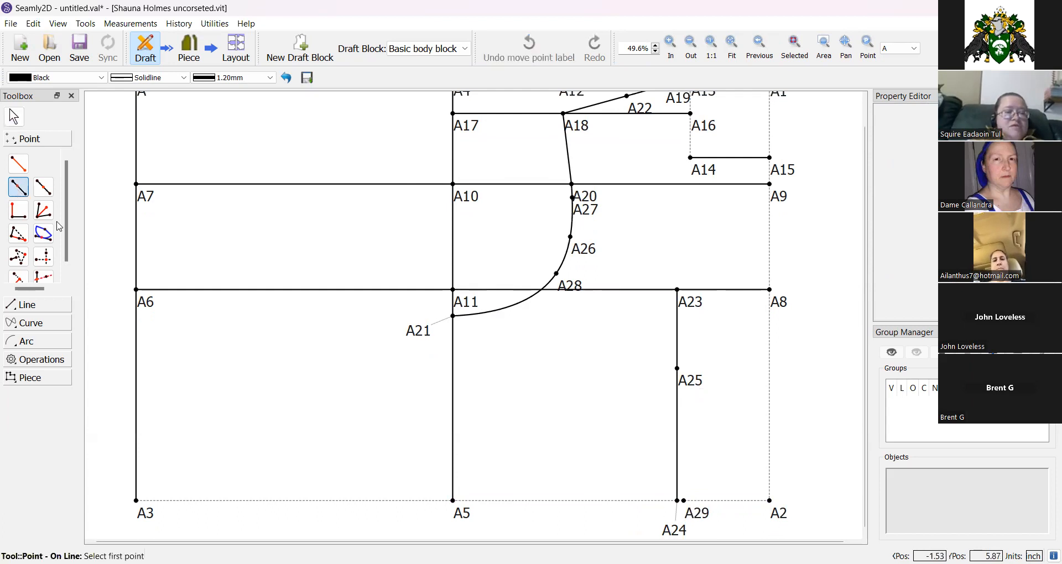
left_click(681, 535)
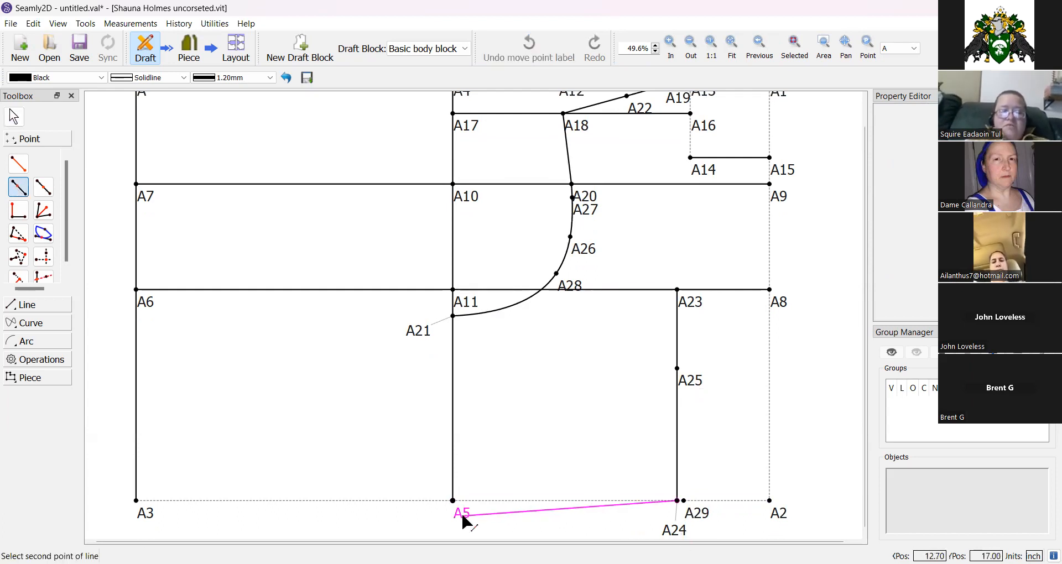
left_click(463, 515)
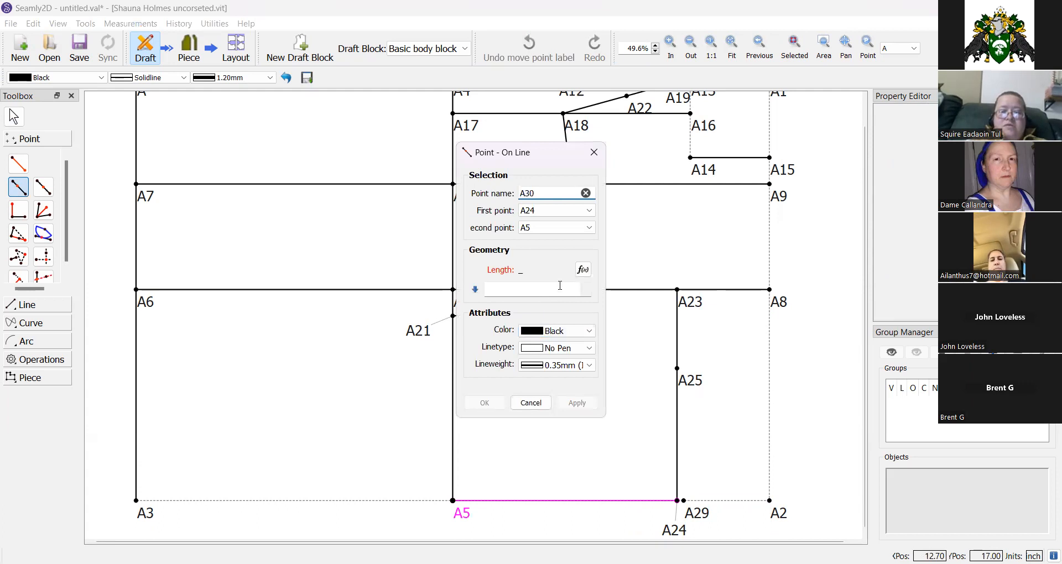
left_click(582, 270)
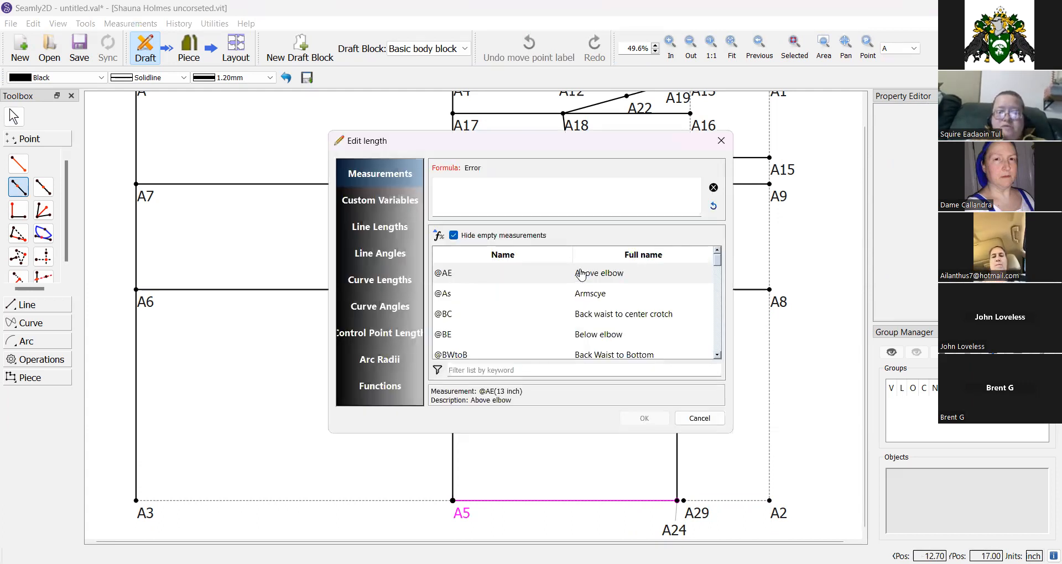
left_click(358, 227)
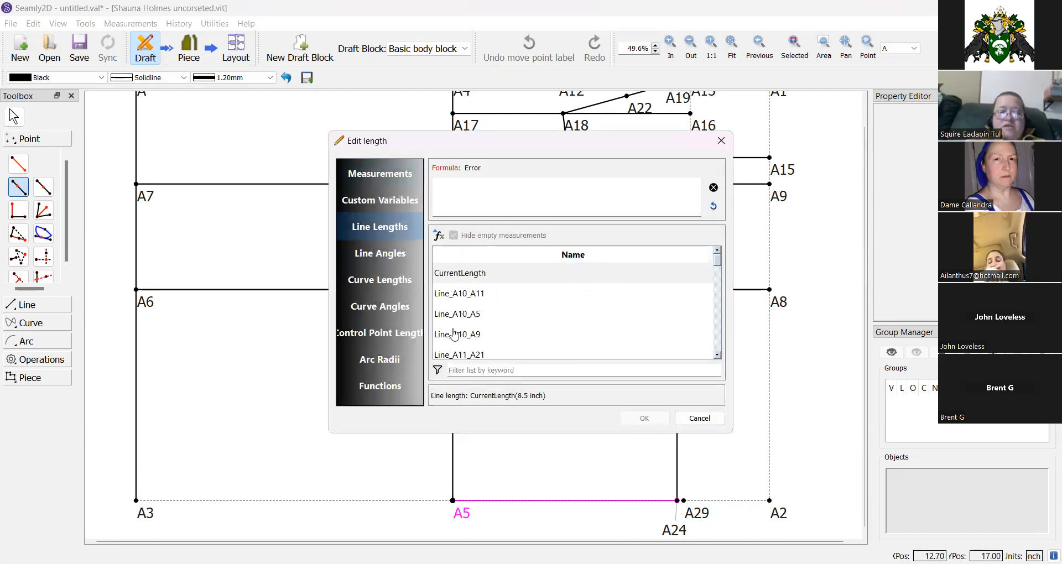
left_click(458, 369)
type("a29")
double_click(460, 273)
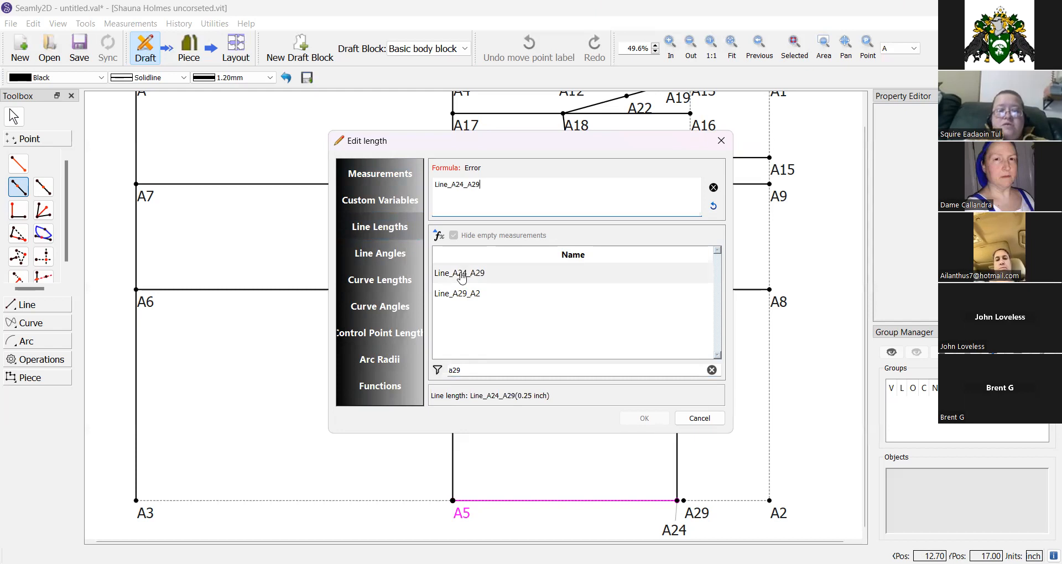
left_click(643, 417)
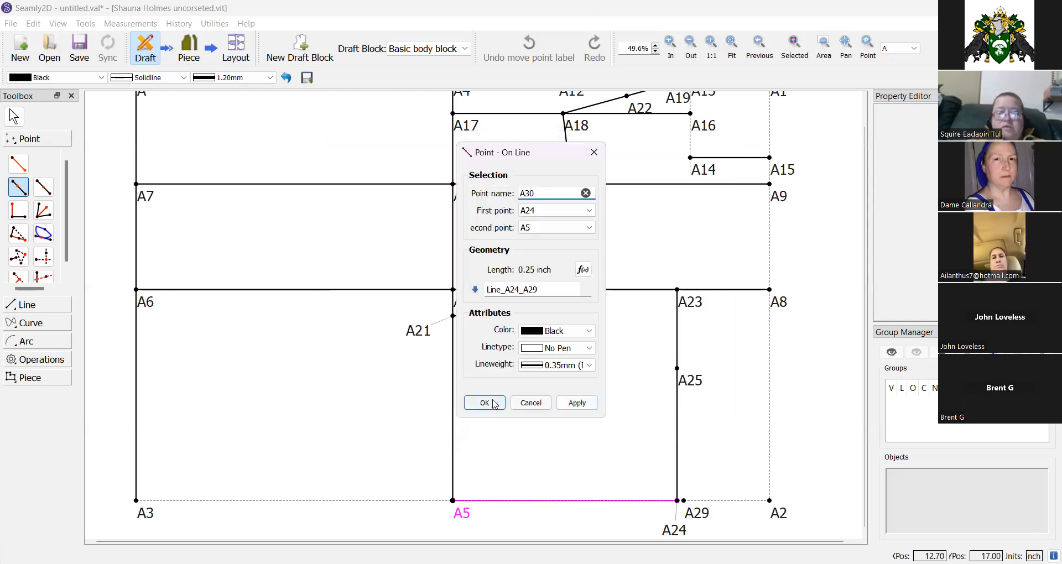
left_click(485, 403)
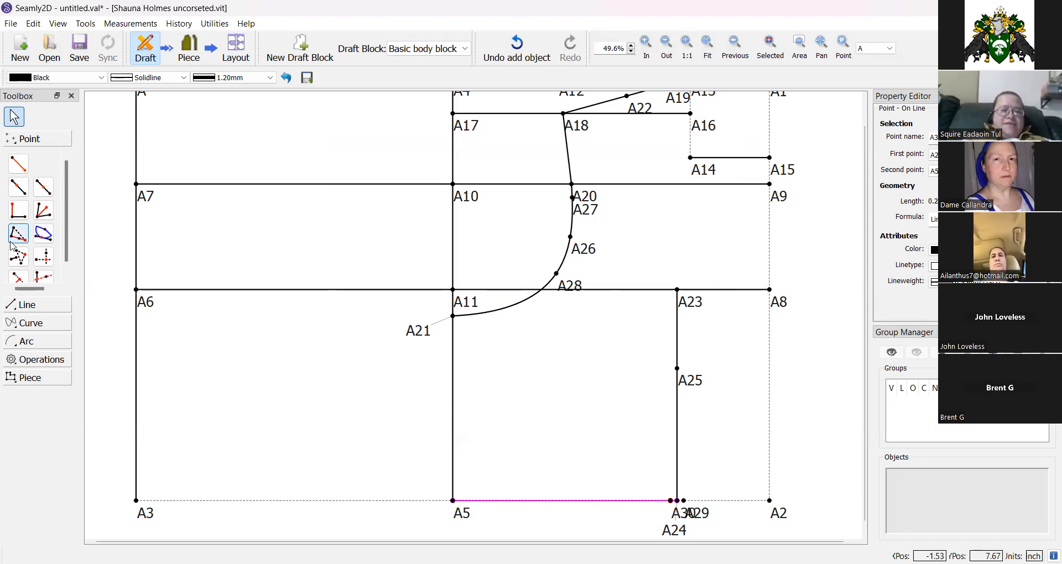
Draw a fixed curve from A28 through A23 and A25 to A30.
left_click(26, 328)
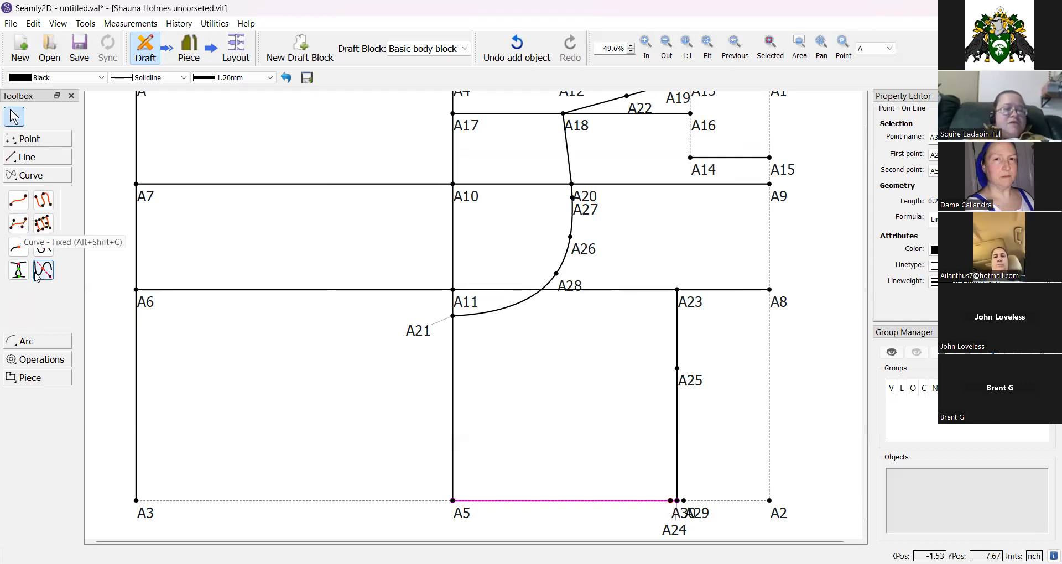
left_click(14, 227)
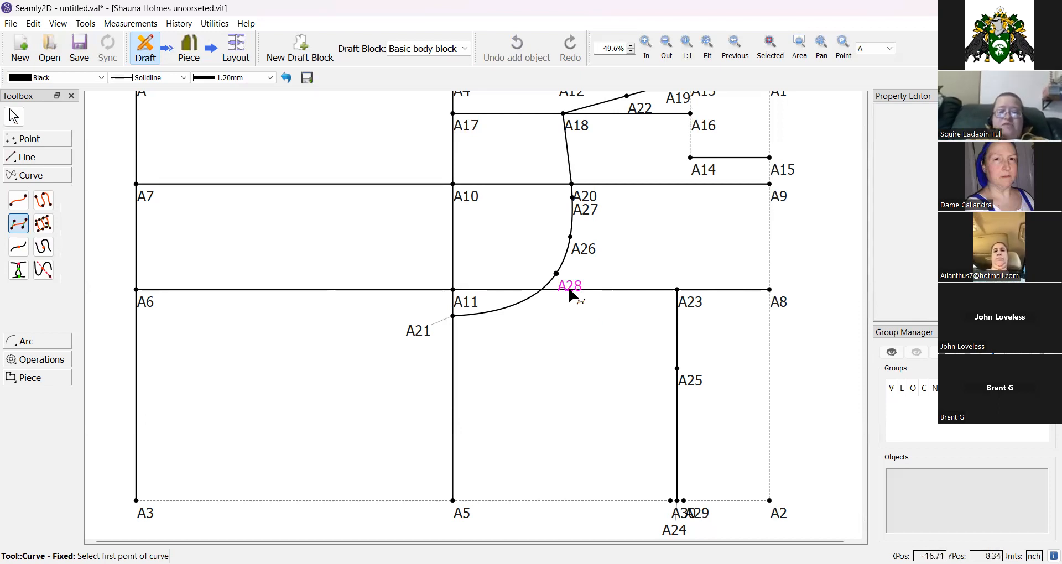
mouse_move(570, 292)
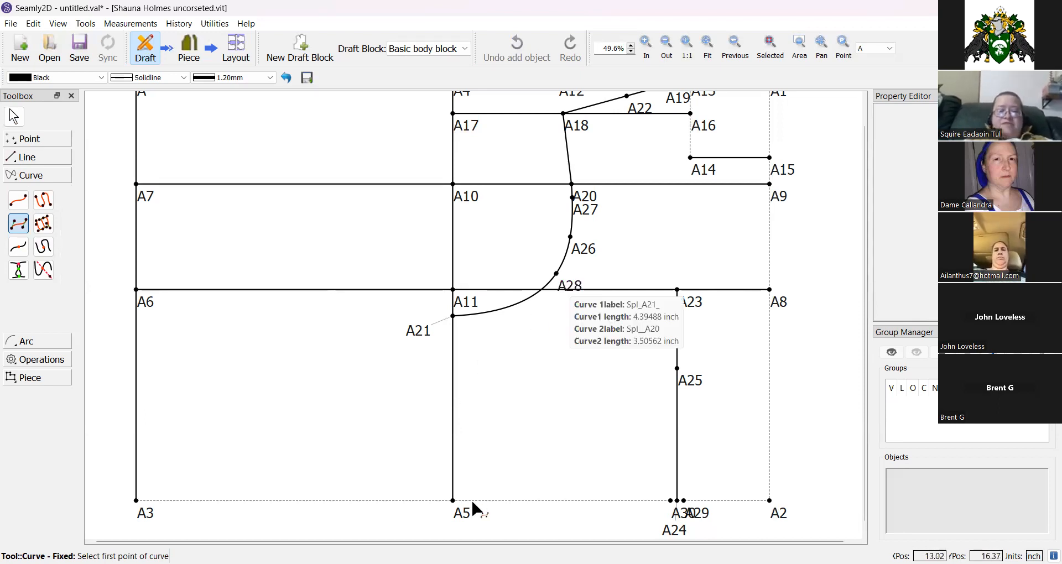
left_click(569, 288)
left_click(685, 304)
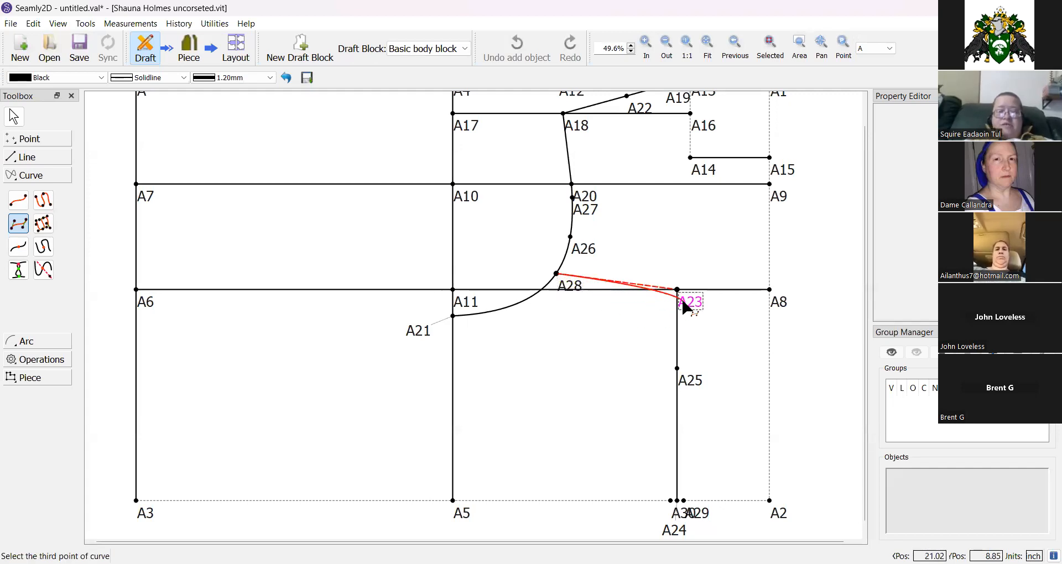
left_click(684, 375)
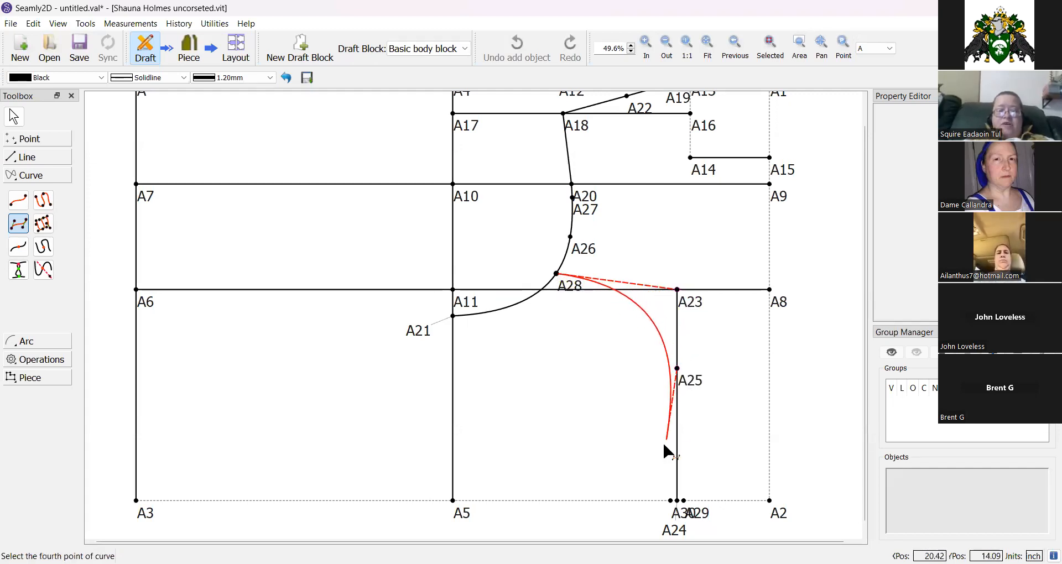
left_click(675, 514)
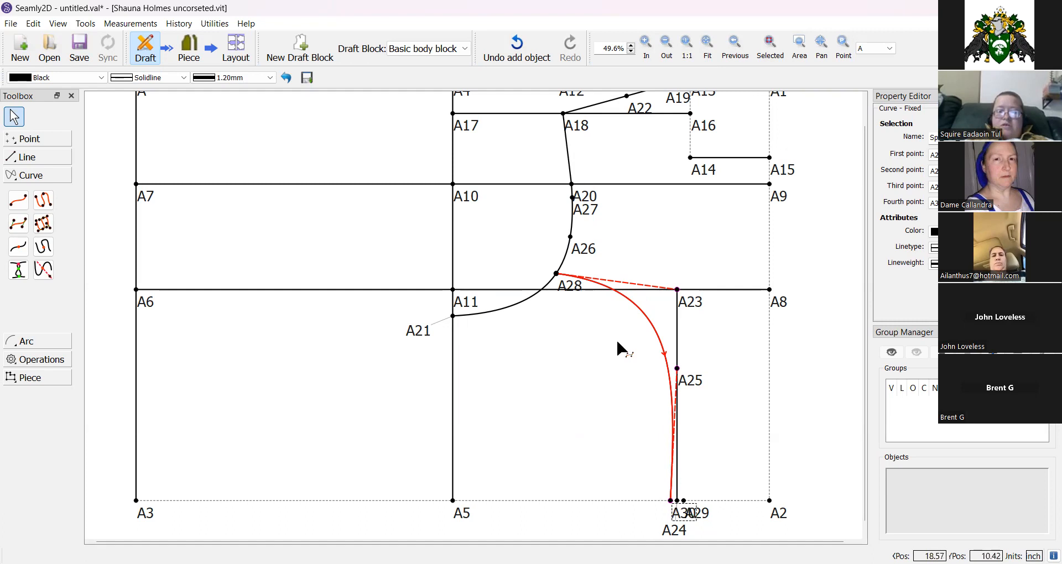
left_click(576, 286)
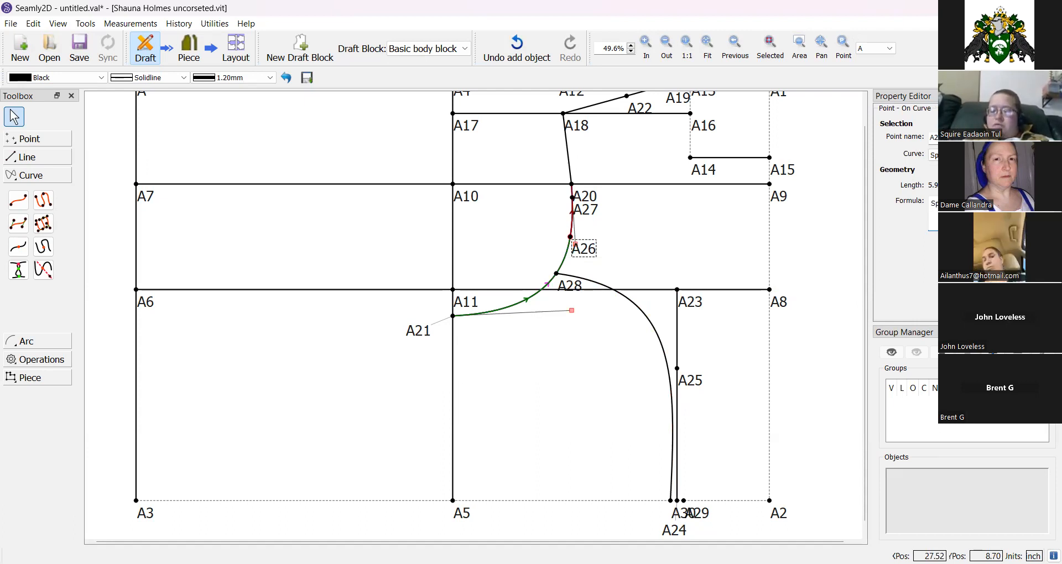
key("Return")
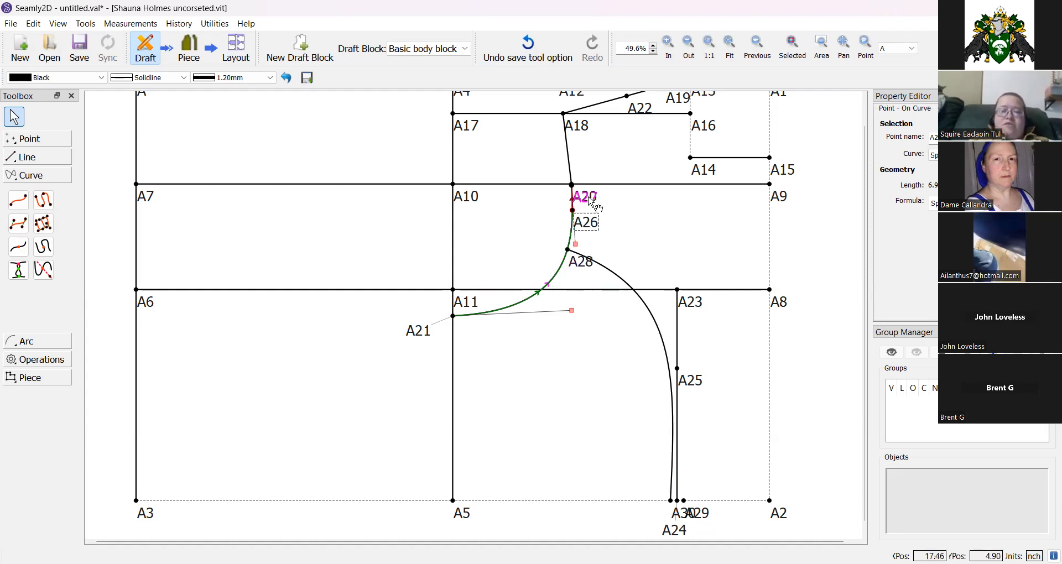
mouse_move(590, 198)
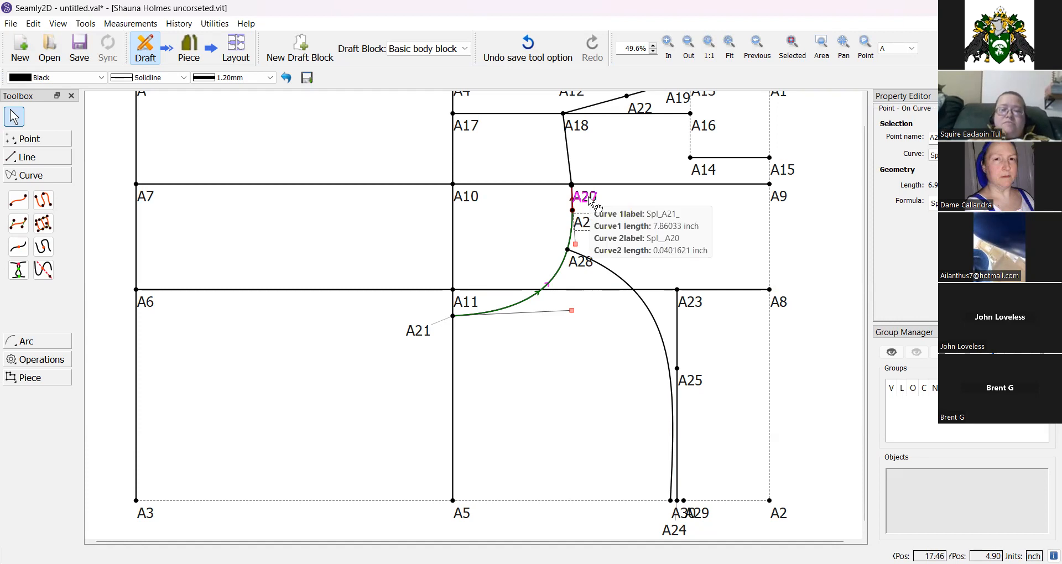
left_click_drag(591, 202, 602, 174)
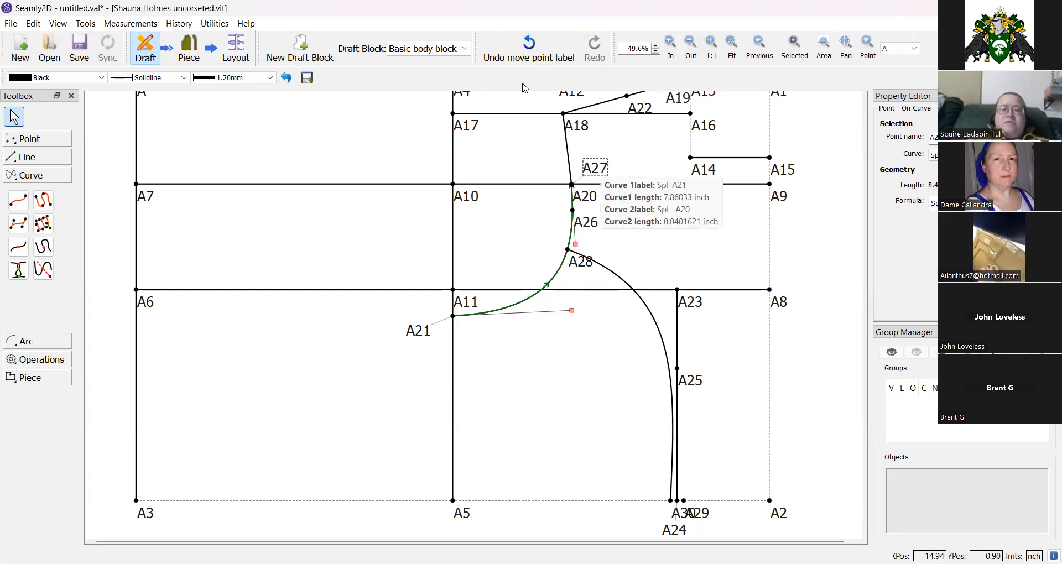
left_click(511, 62)
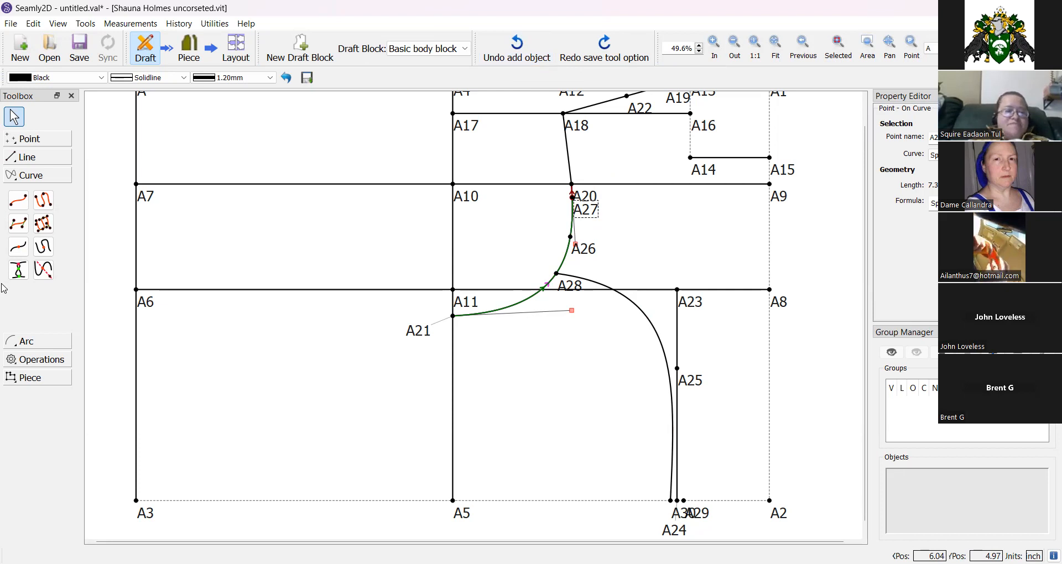
Draw a fixed curve from A29 through A25 and A23 to A27.
left_click(19, 224)
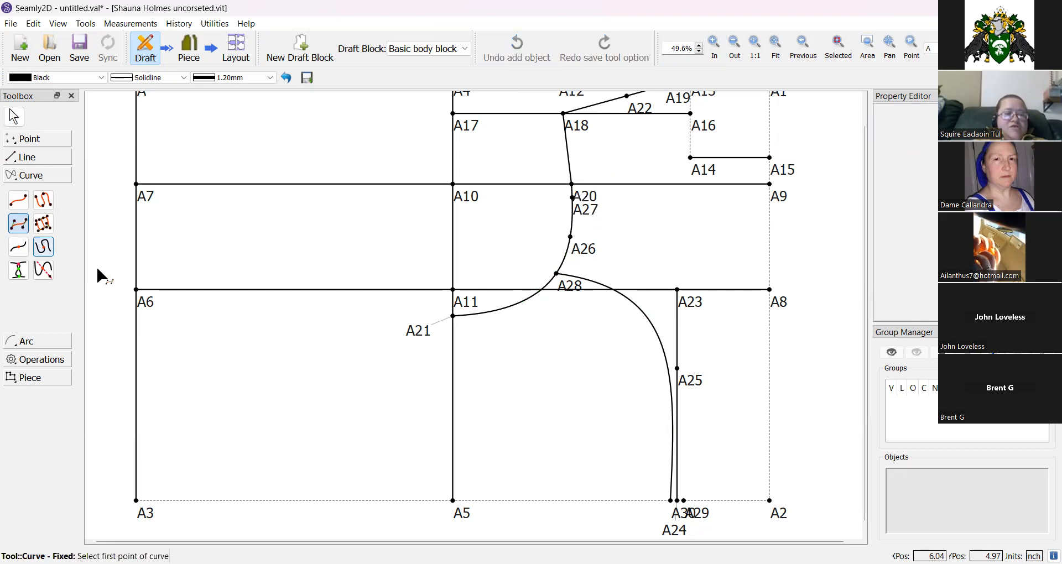
left_click(684, 501)
left_click(685, 376)
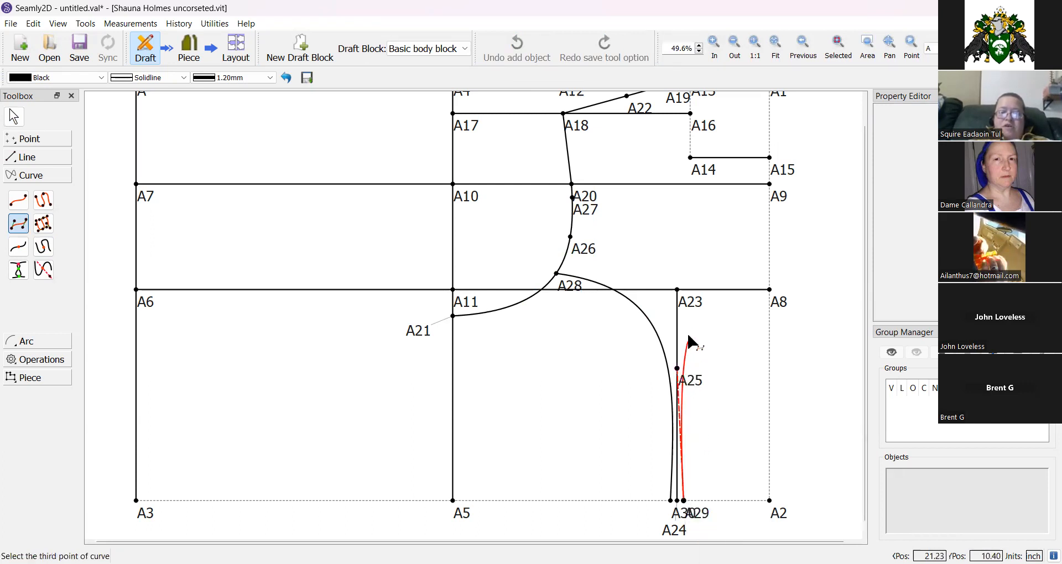
left_click(689, 307)
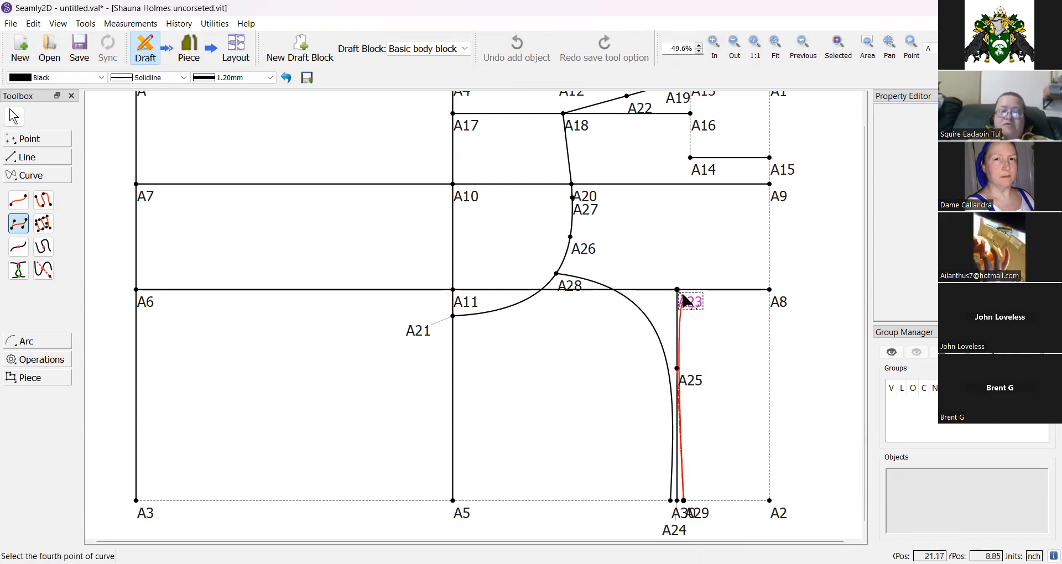
left_click(591, 214)
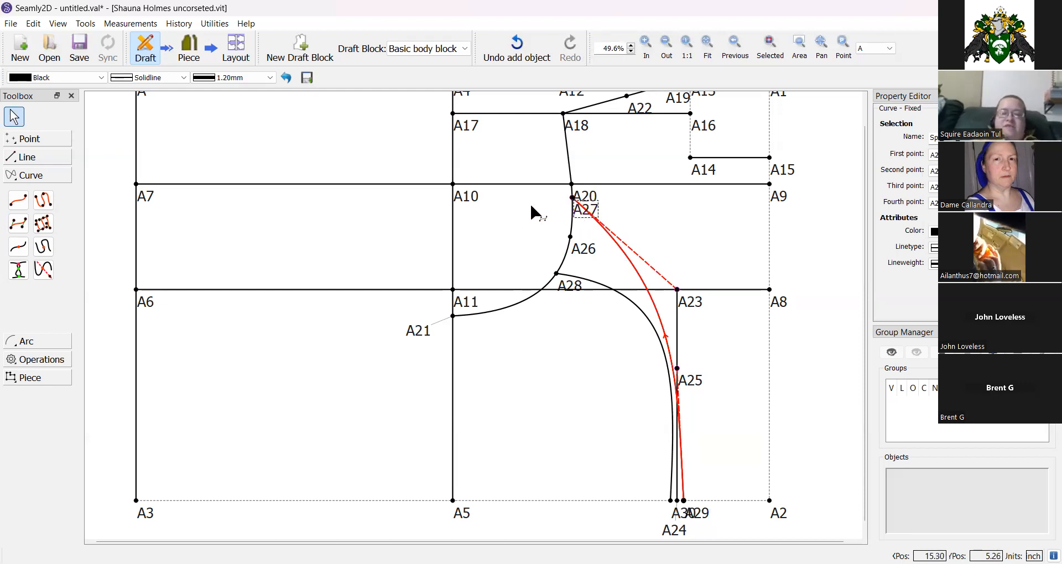
left_click(552, 389)
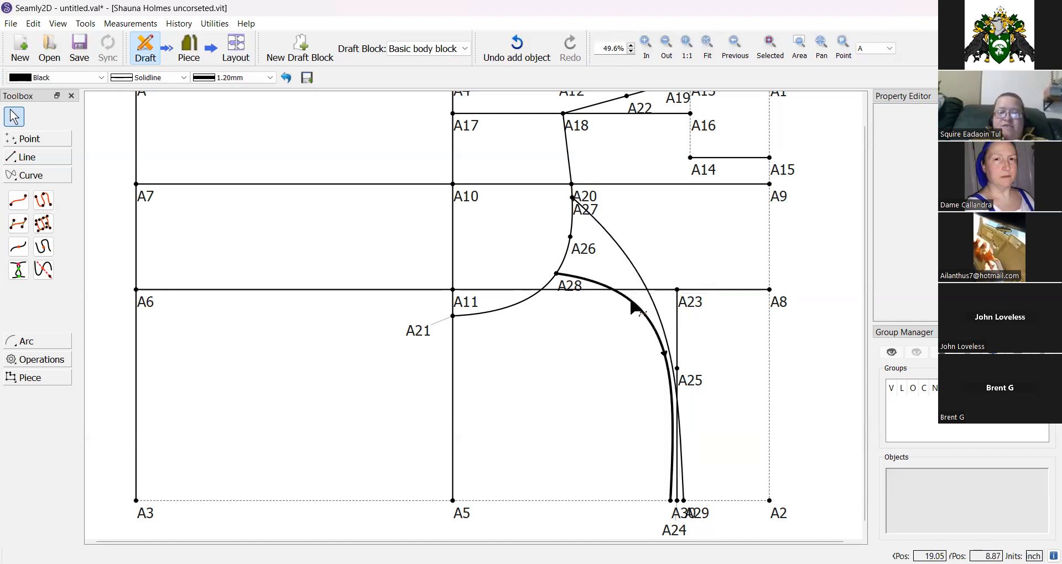
Place point A31 on curve A29–A27 at length Spl_A28_A30.
mouse_move(631, 301)
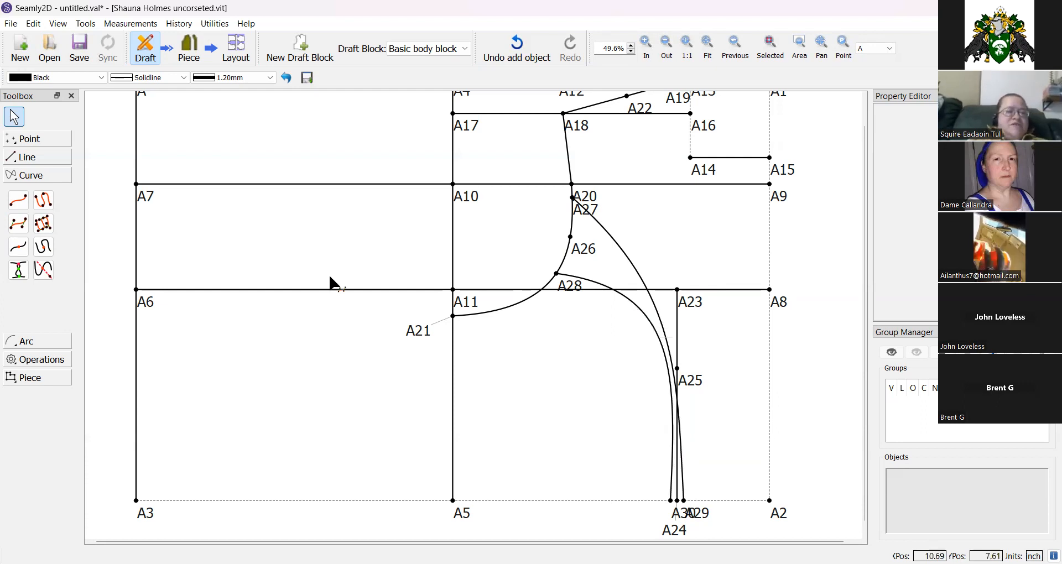
left_click(26, 250)
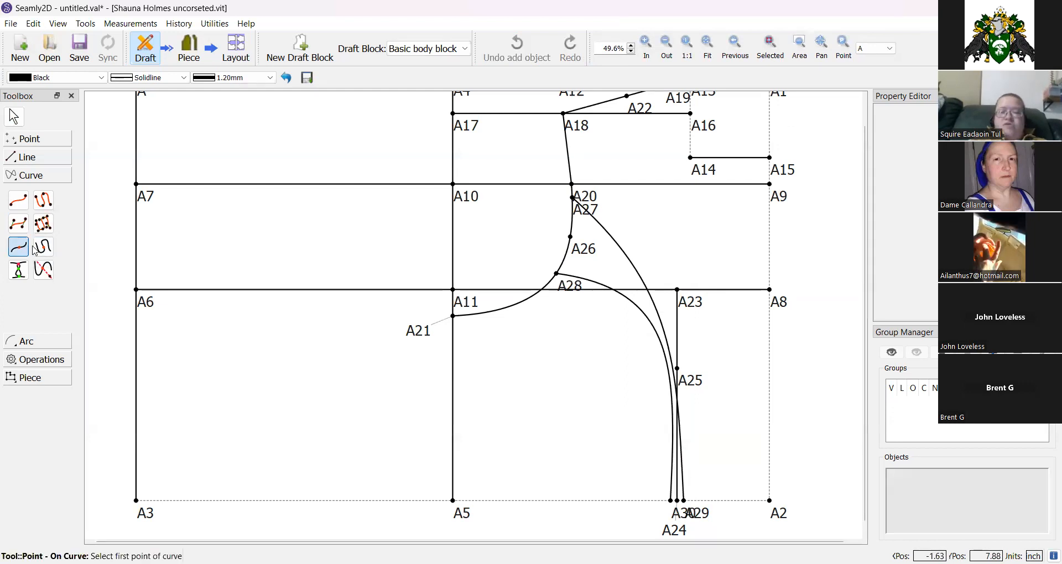
left_click(636, 273)
left_click_drag(528, 210, 805, 235)
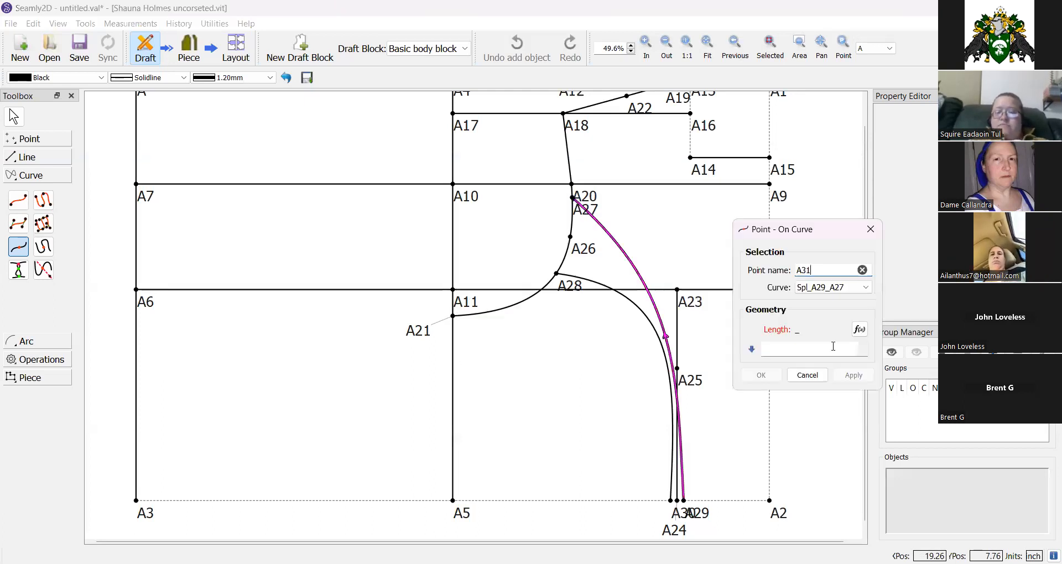
left_click(860, 330)
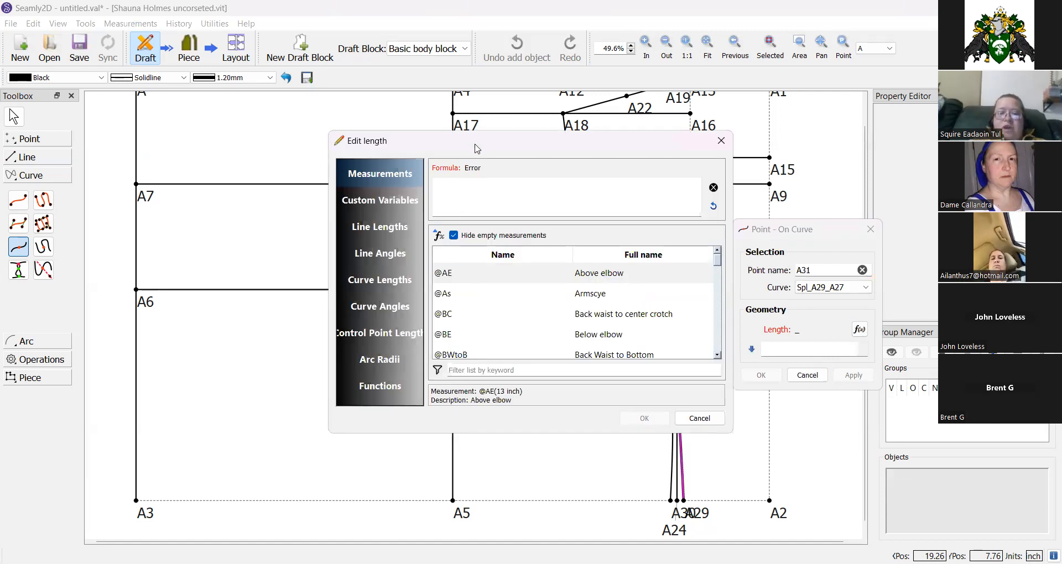
left_click_drag(477, 148, 829, 179)
left_click(759, 312)
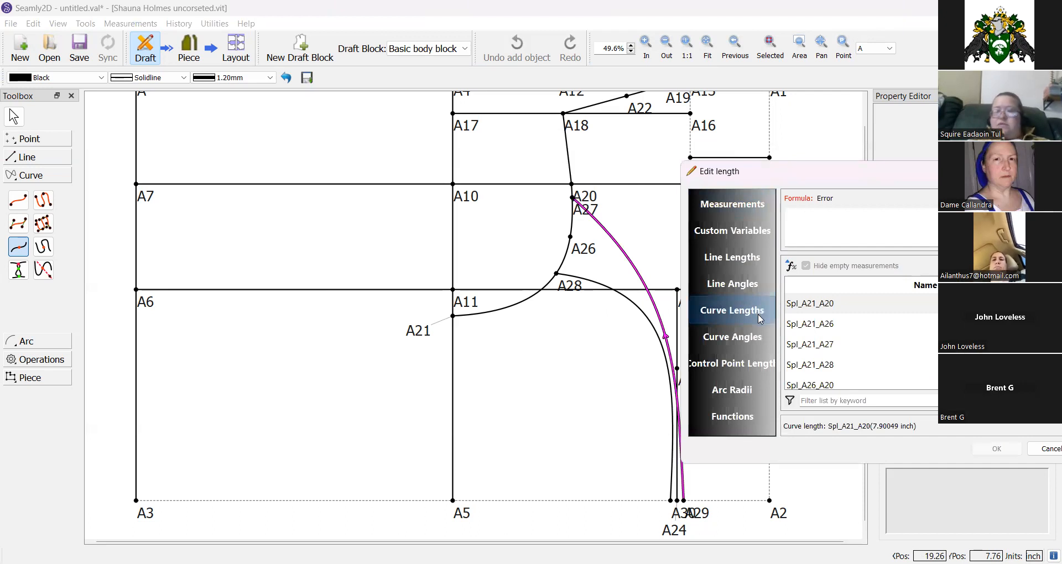
left_click(836, 403)
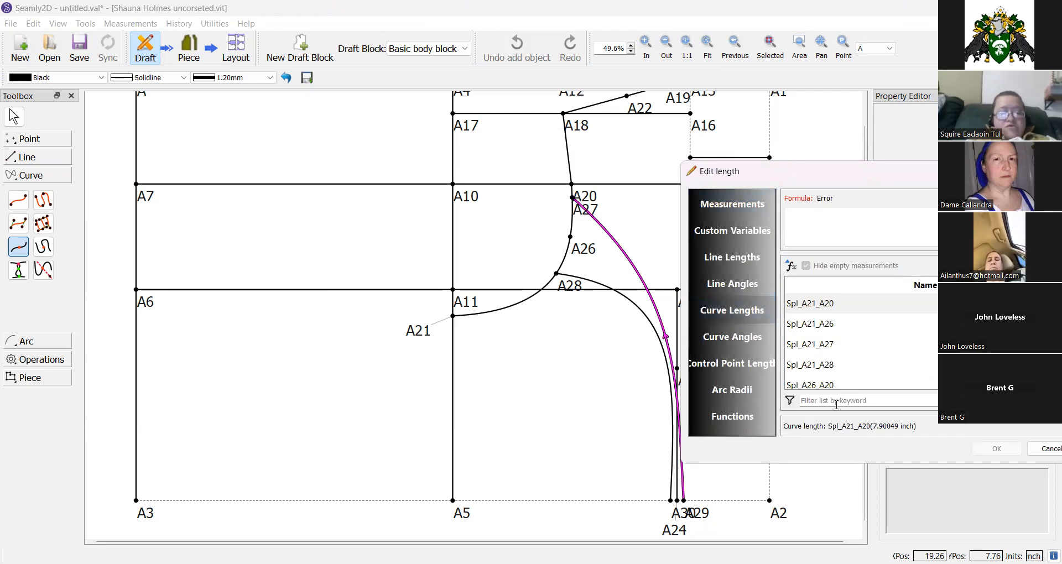
type("a28")
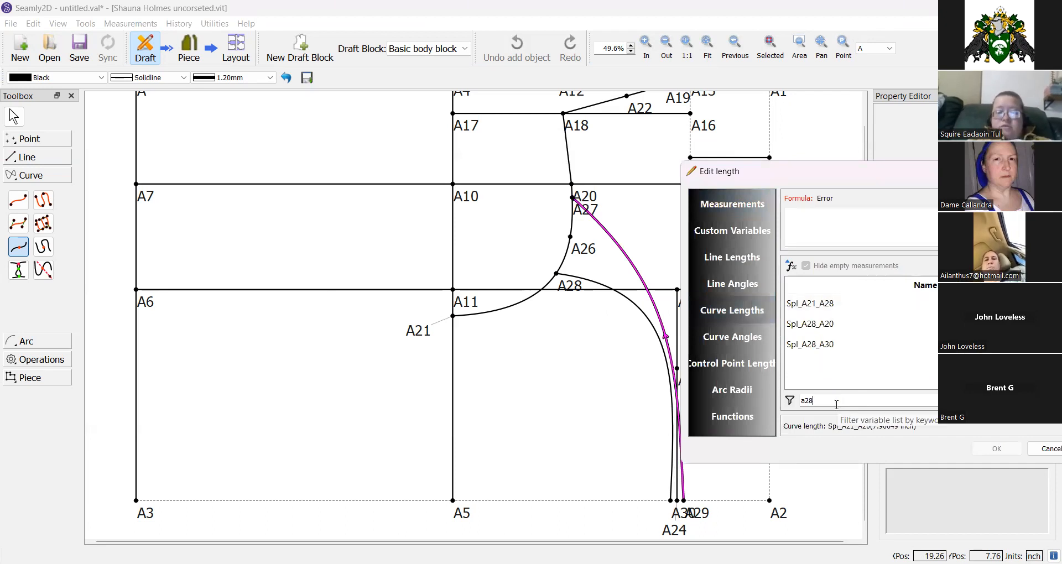
double_click(834, 344)
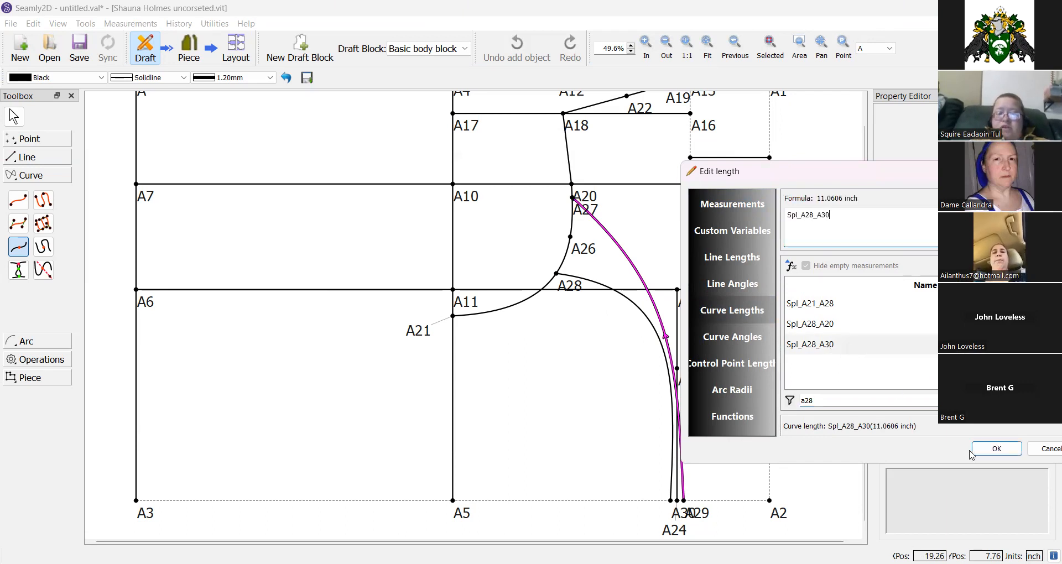
left_click(983, 452)
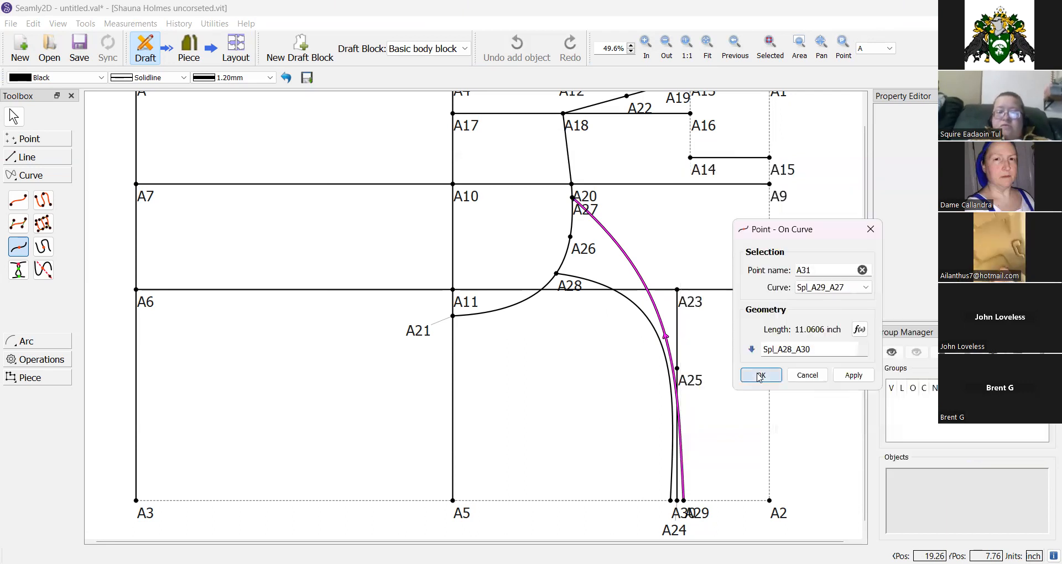
left_click(759, 376)
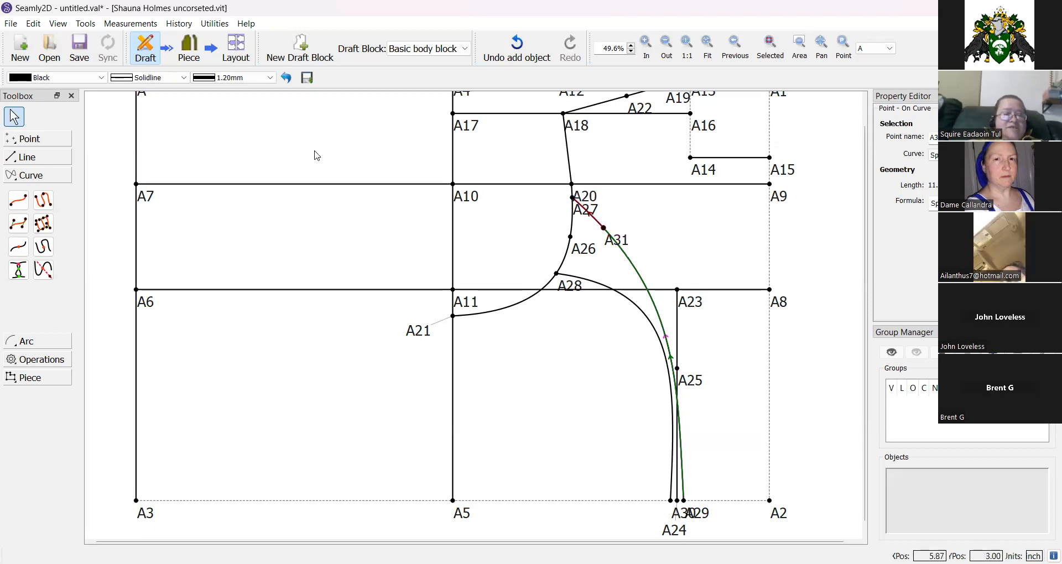
Draw a line from A18 to A31.
left_click(25, 157)
left_click(18, 181)
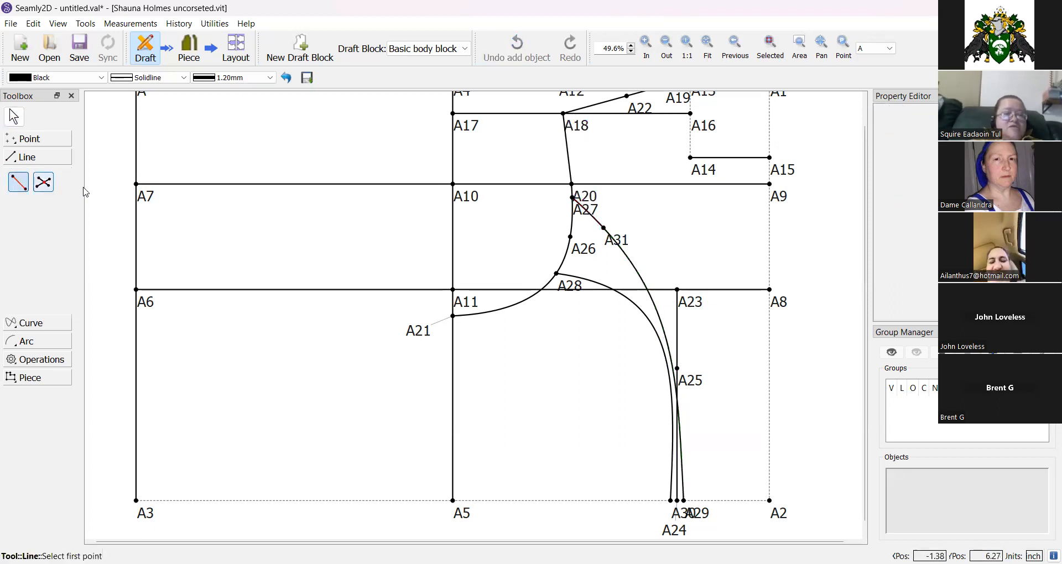
left_click(563, 114)
left_click(615, 234)
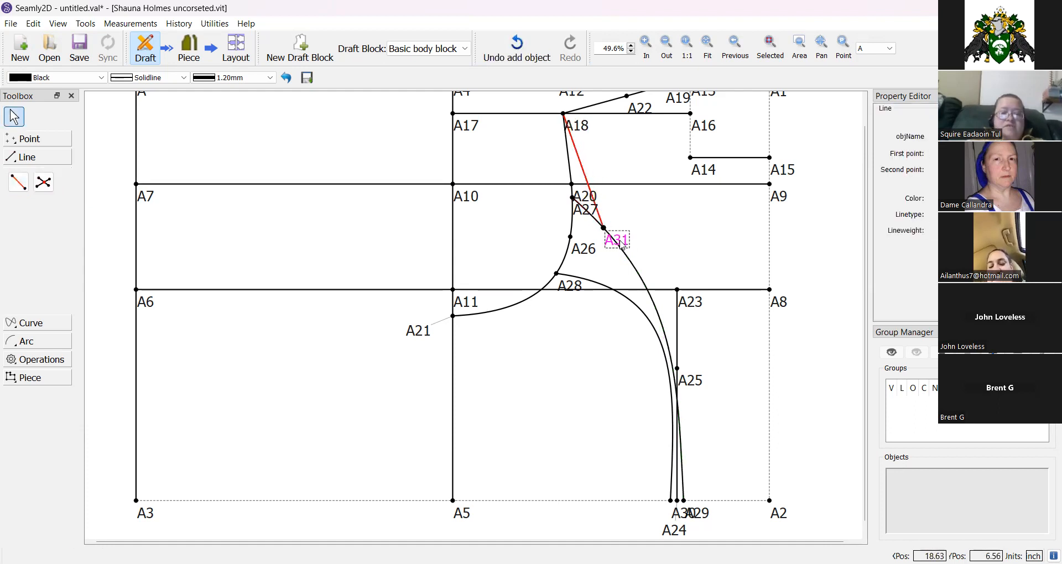
left_click(482, 216)
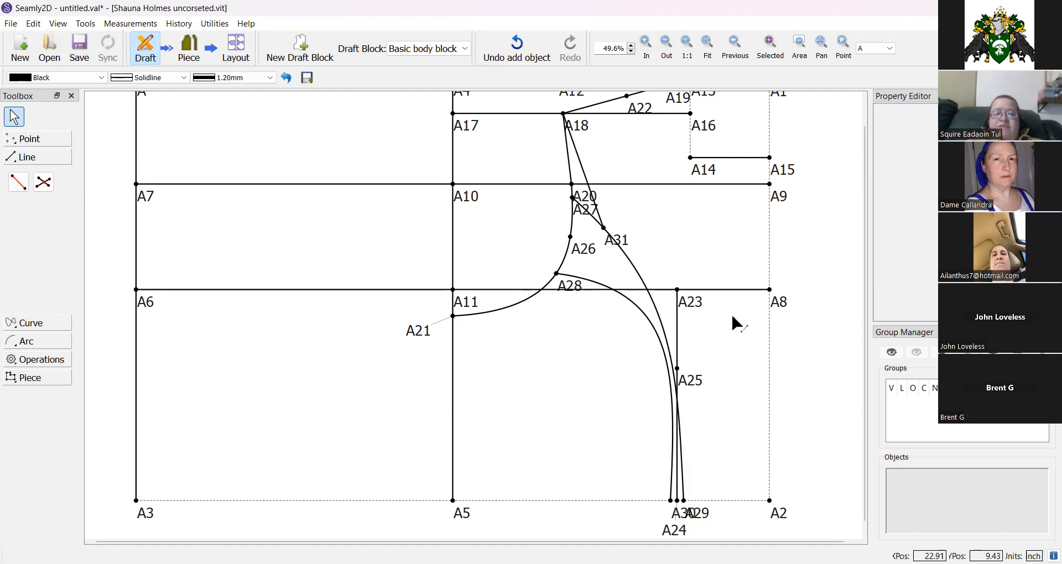
scroll(732, 317, "up", 2)
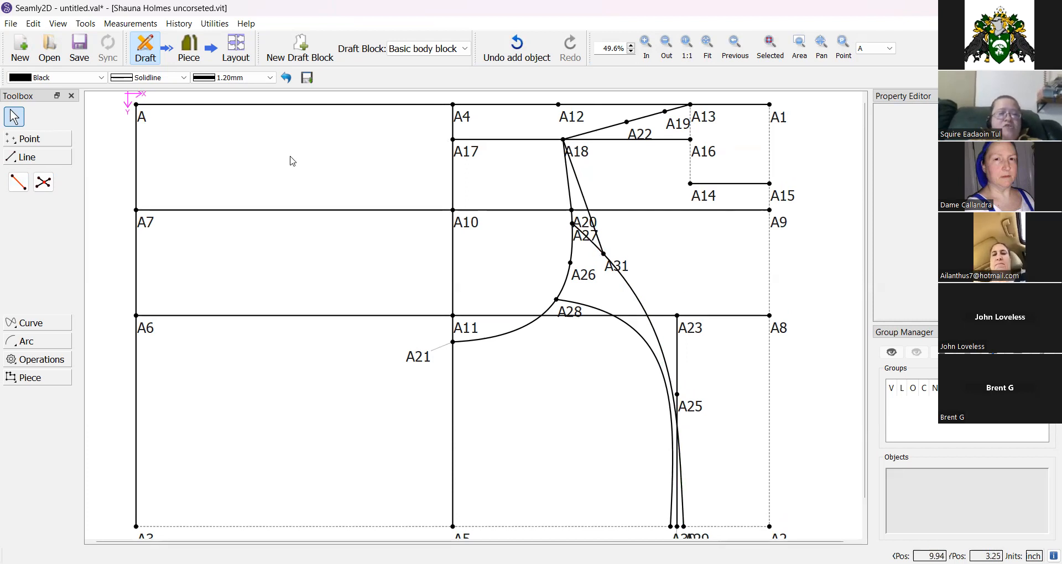
left_click(19, 182)
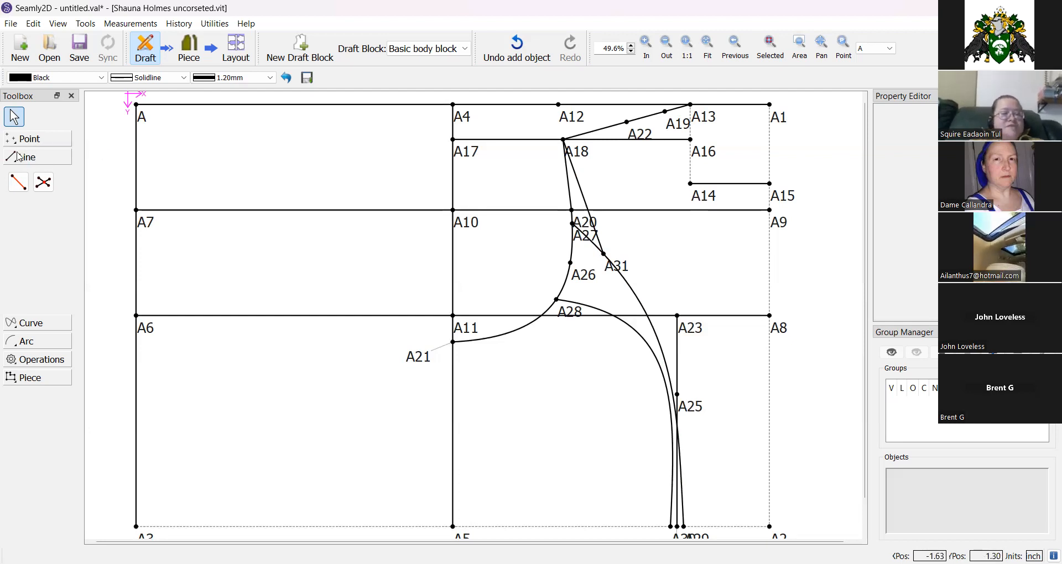
left_click(32, 142)
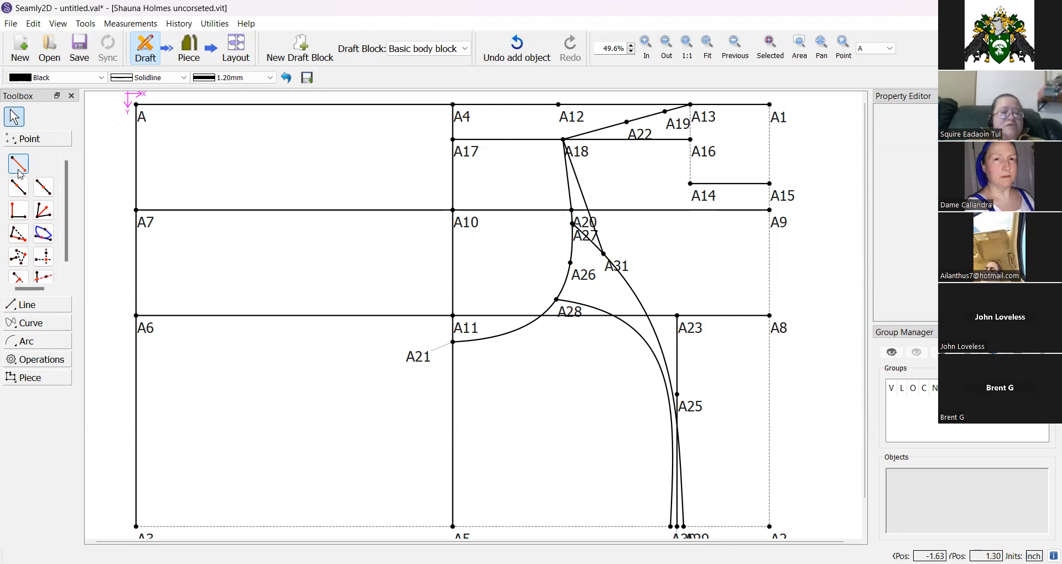
left_click(27, 194)
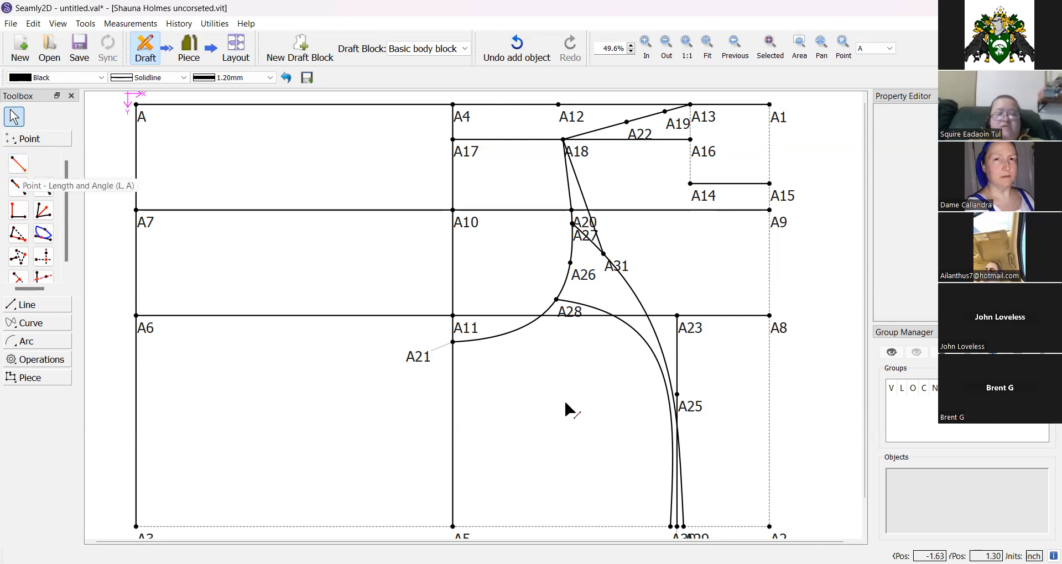
left_click(770, 524)
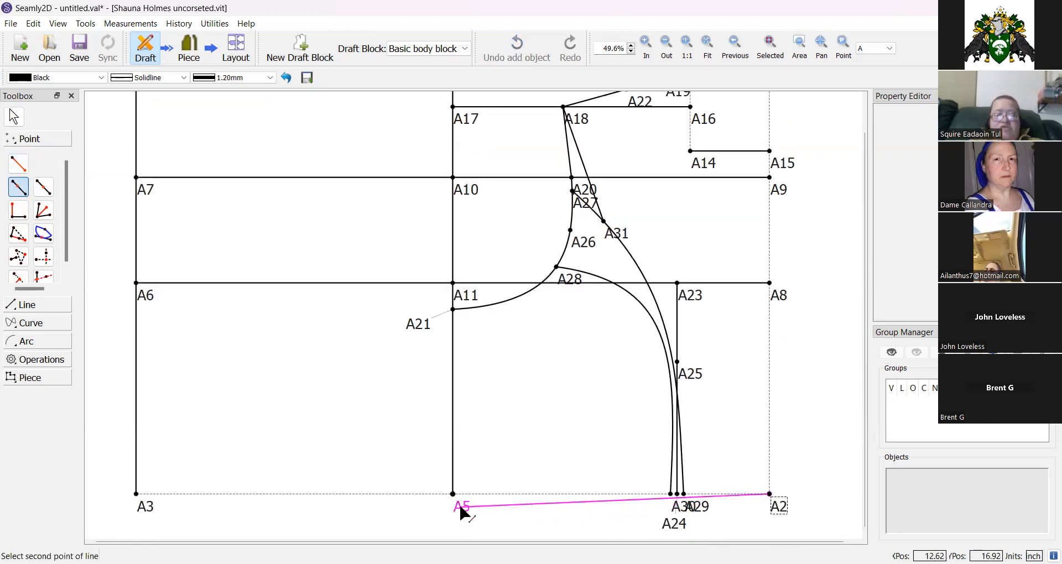
left_click(460, 506)
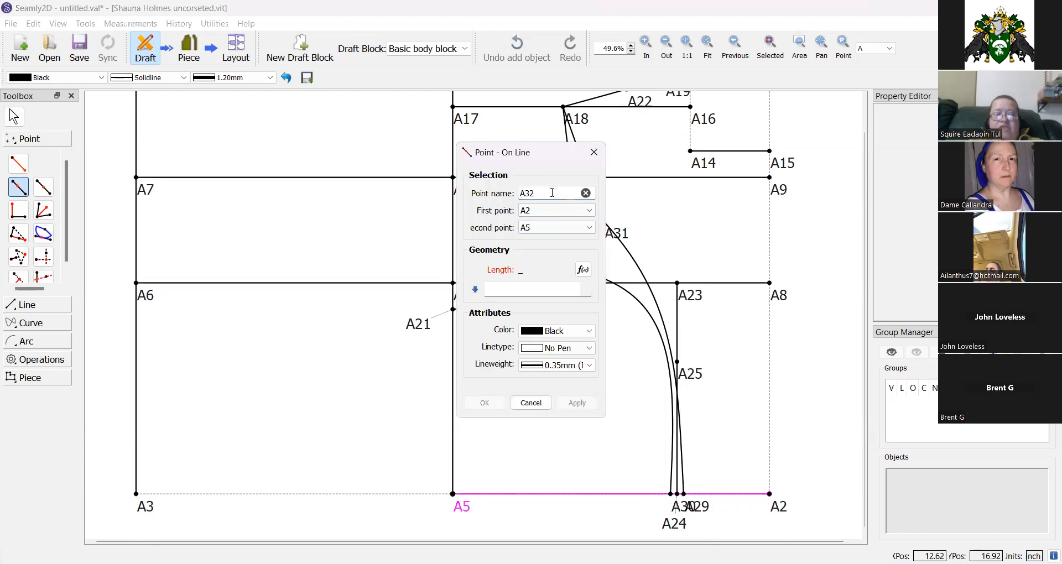
left_click(582, 272)
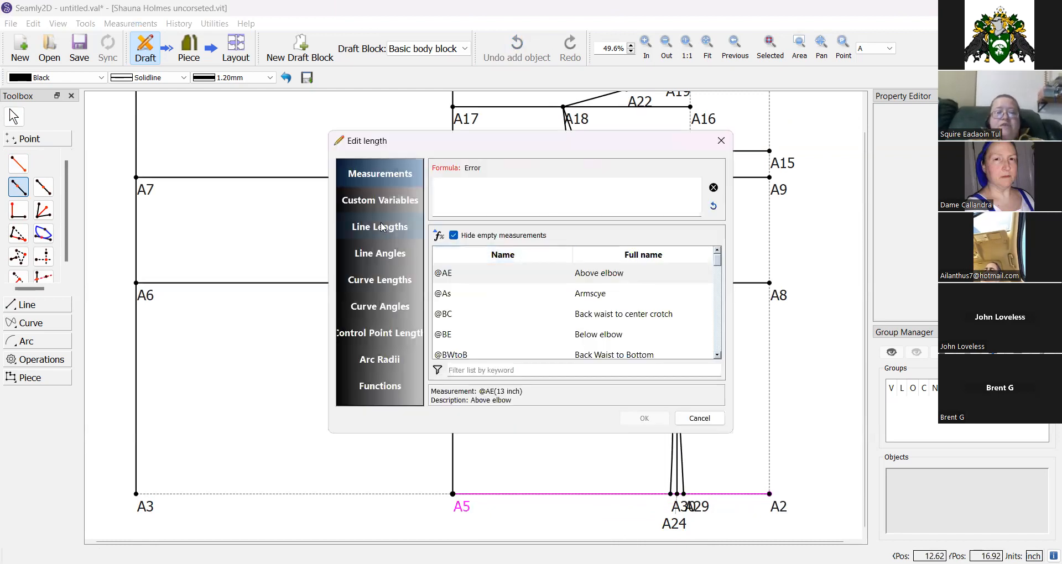
left_click(480, 372)
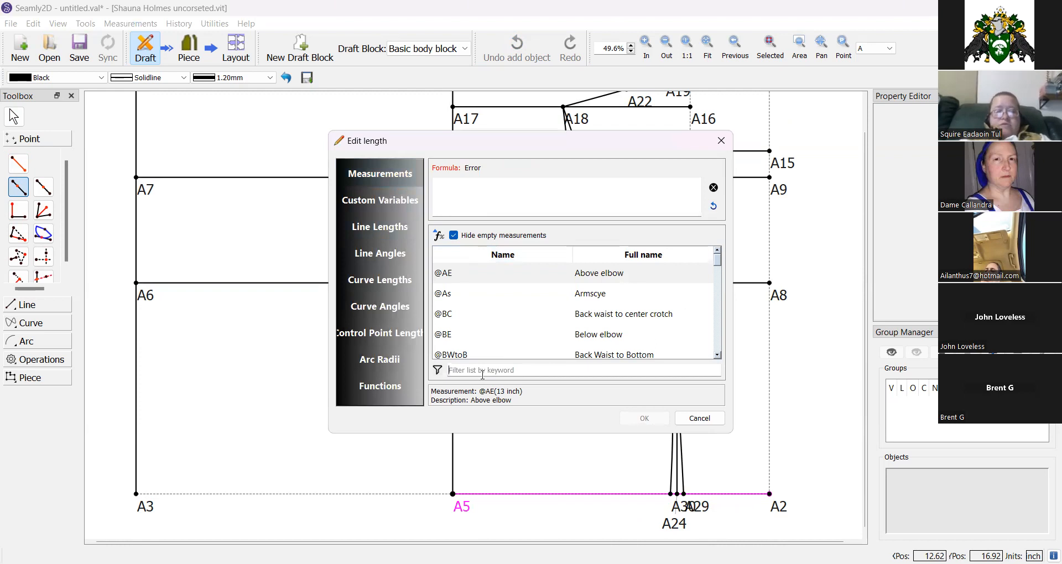
type("waist")
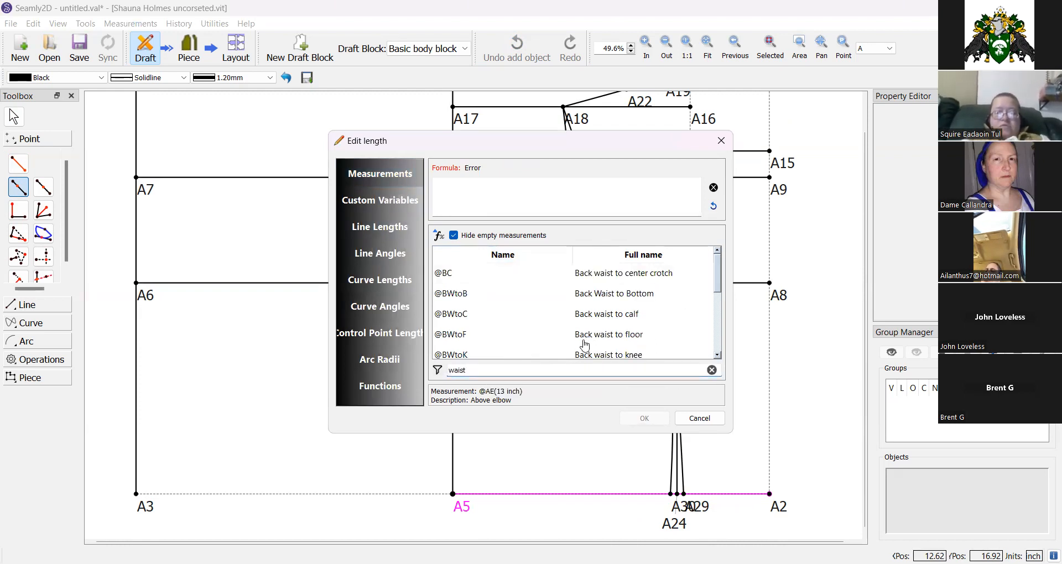
type(" ci")
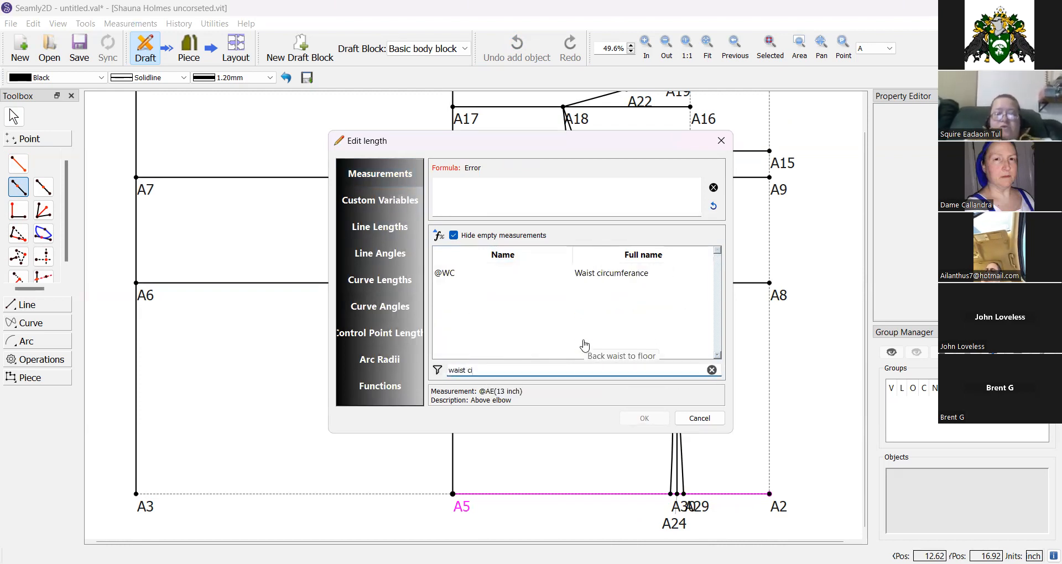
double_click(593, 277)
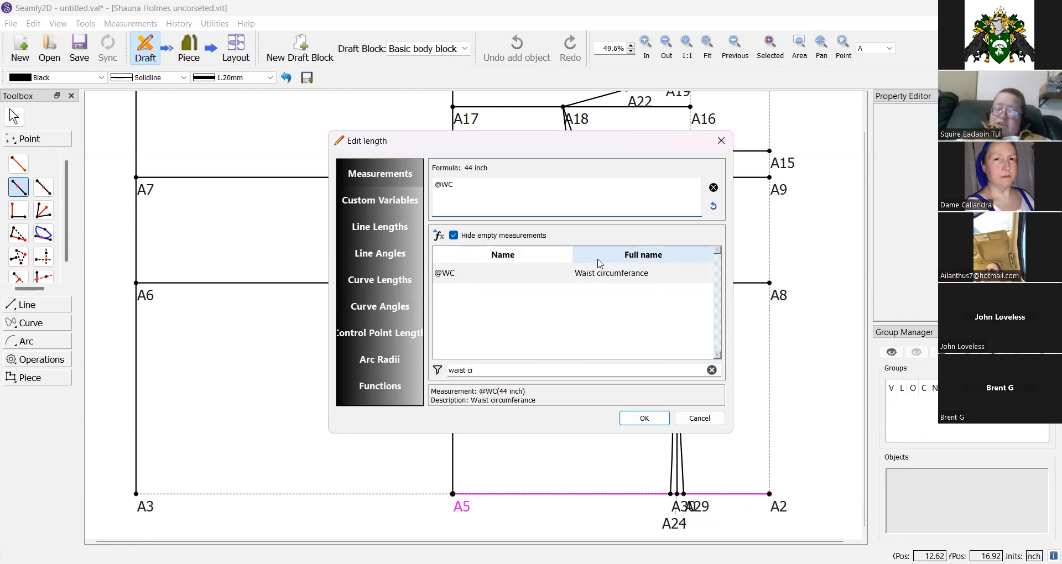
type("/4")
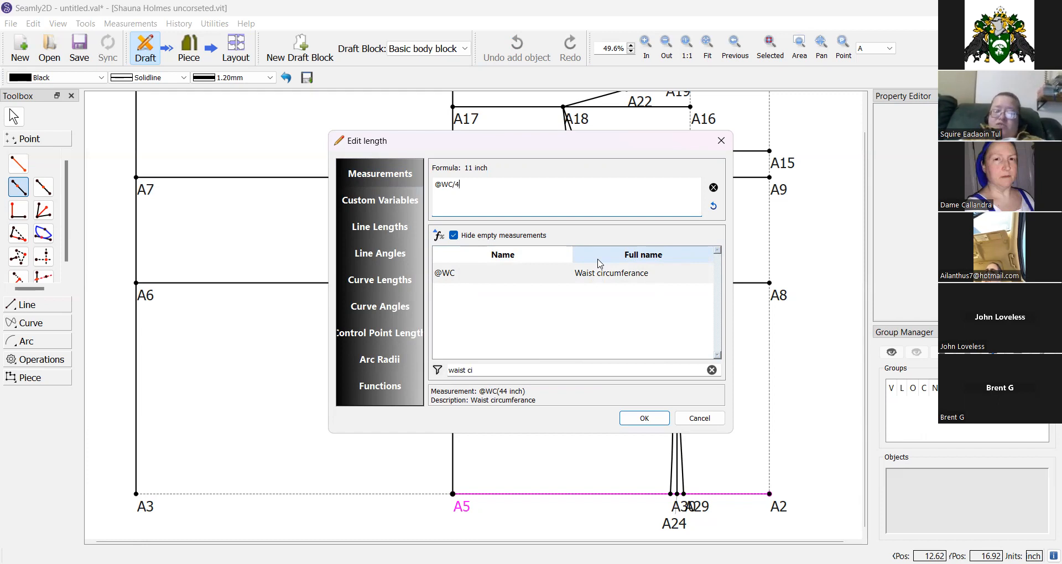
type("+")
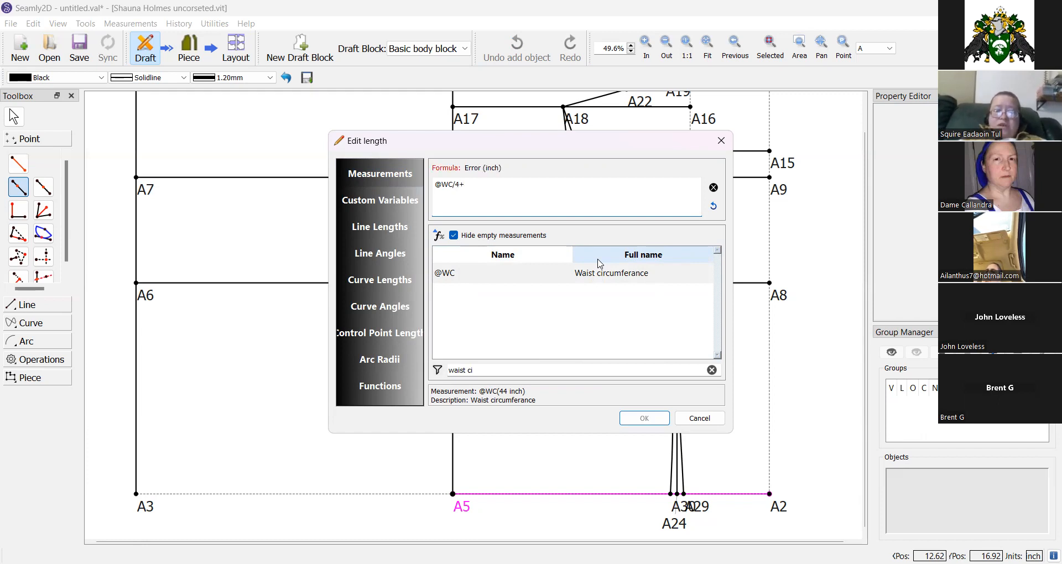
double_click(492, 372)
key("BackSpace")
key("BackSpace")
key("BackSpace")
key("BackSpace")
key("BackSpace")
key("BackSpace")
key("BackSpace")
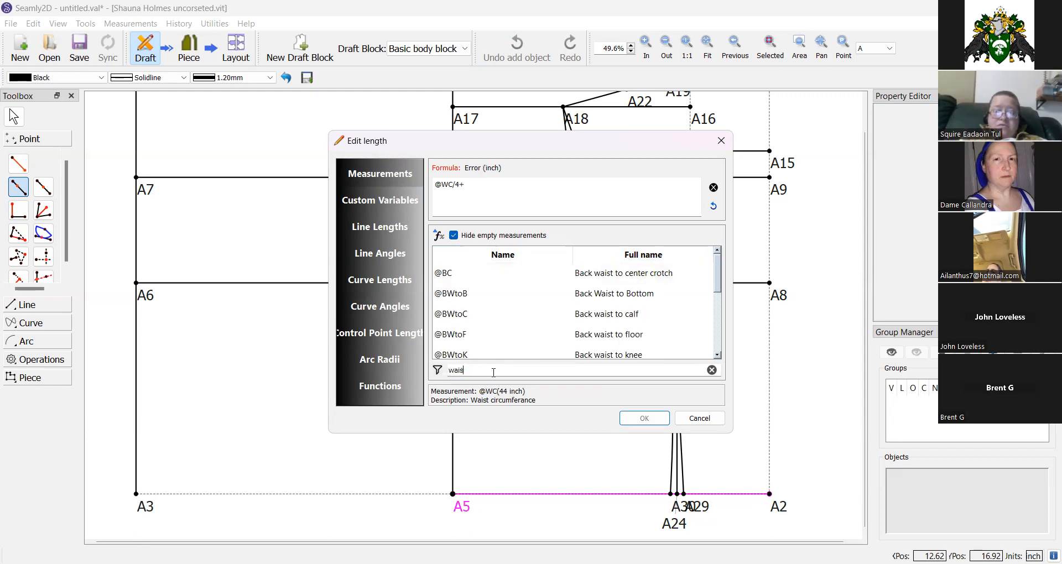
type("dart")
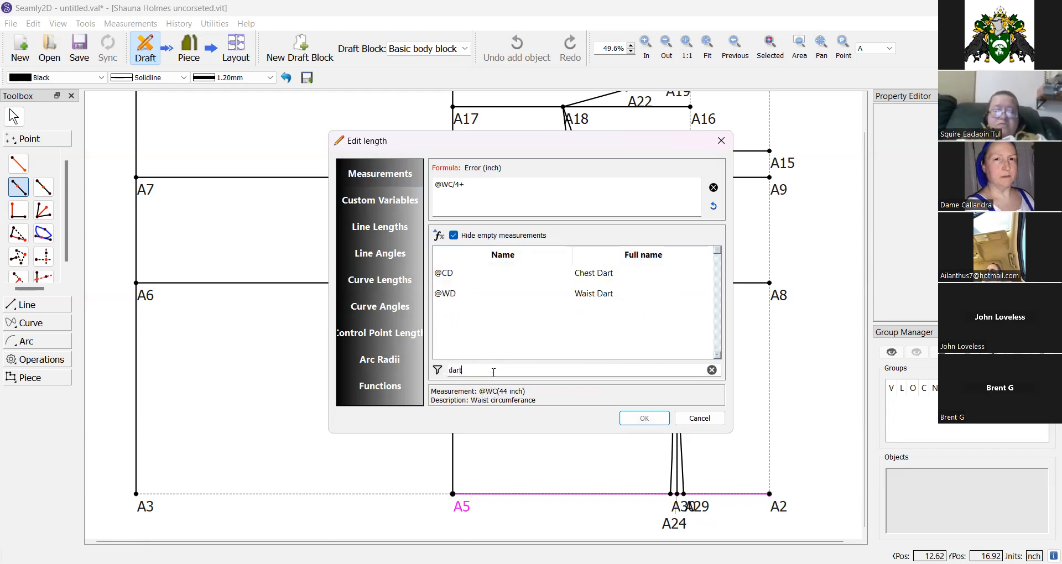
double_click(579, 301)
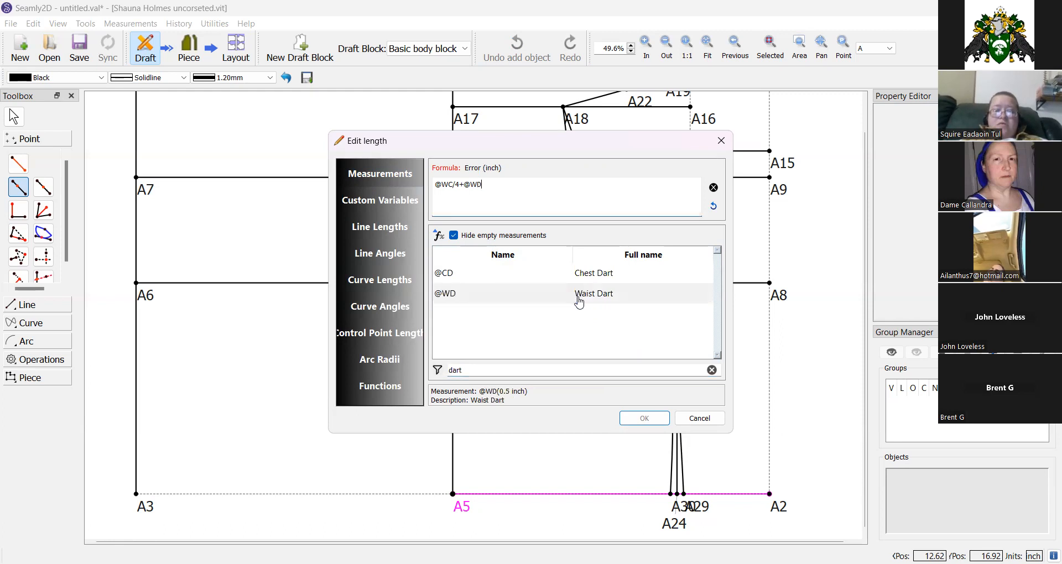
type("+")
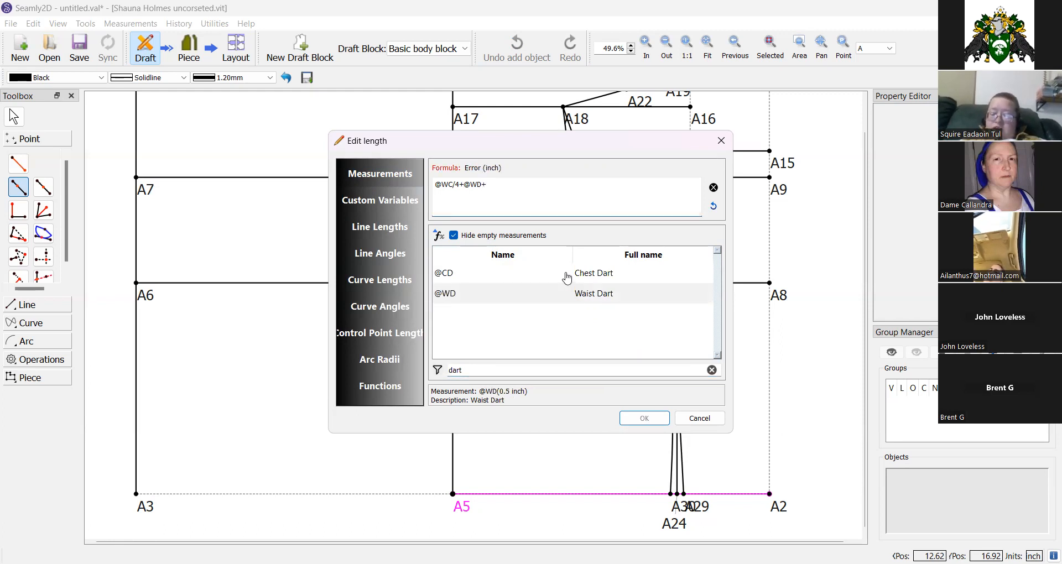
type(",25")
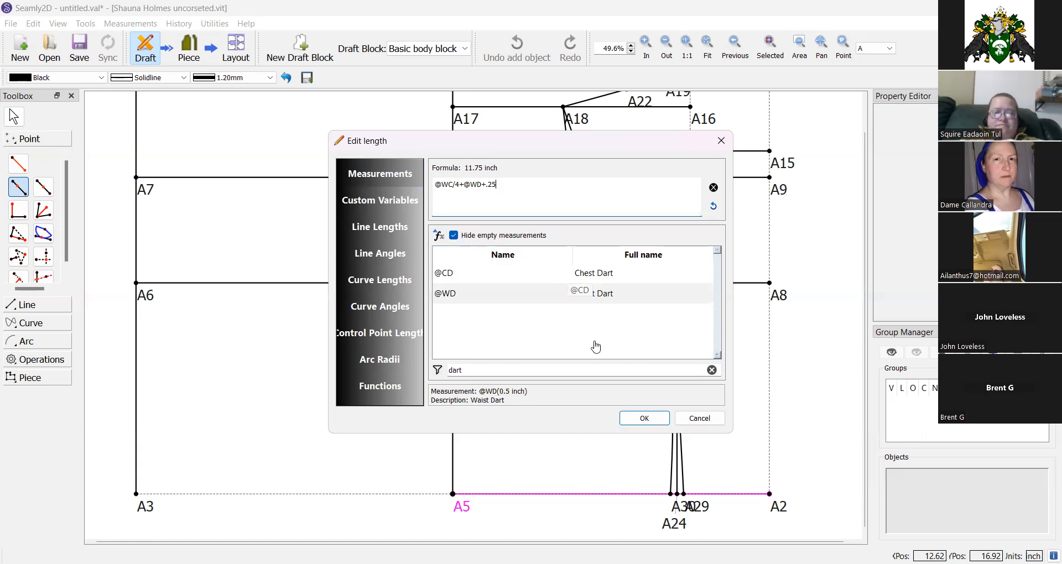
left_click(639, 419)
left_click(485, 405)
left_click(485, 405)
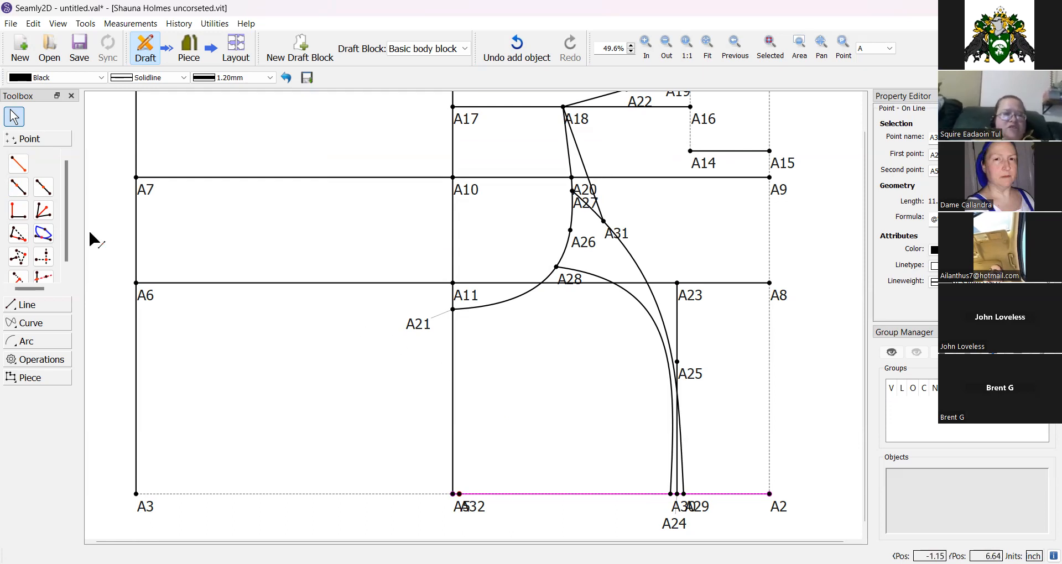
Draw a line from A21 to A32.
left_click(20, 305)
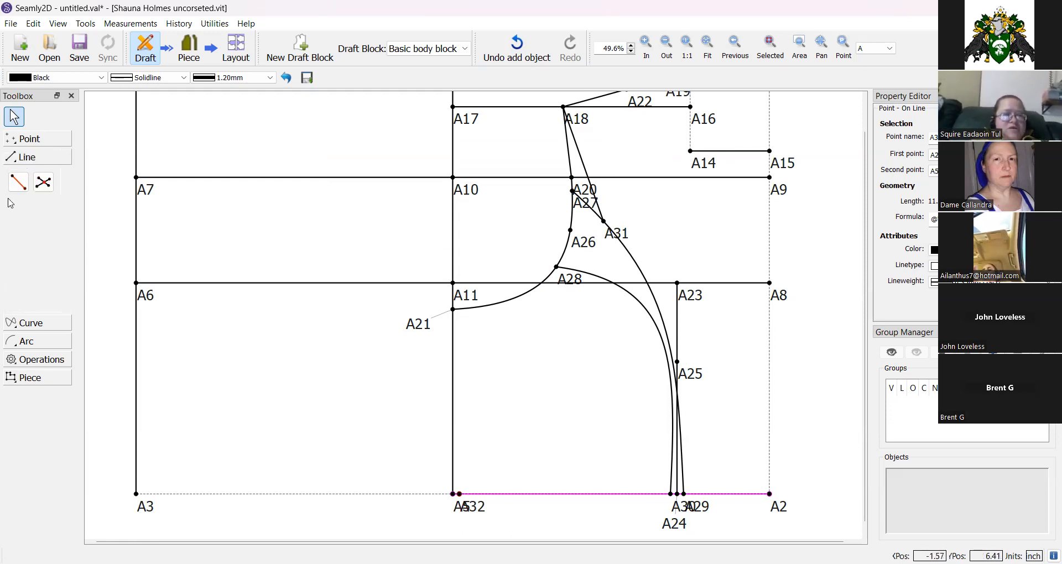
left_click(19, 182)
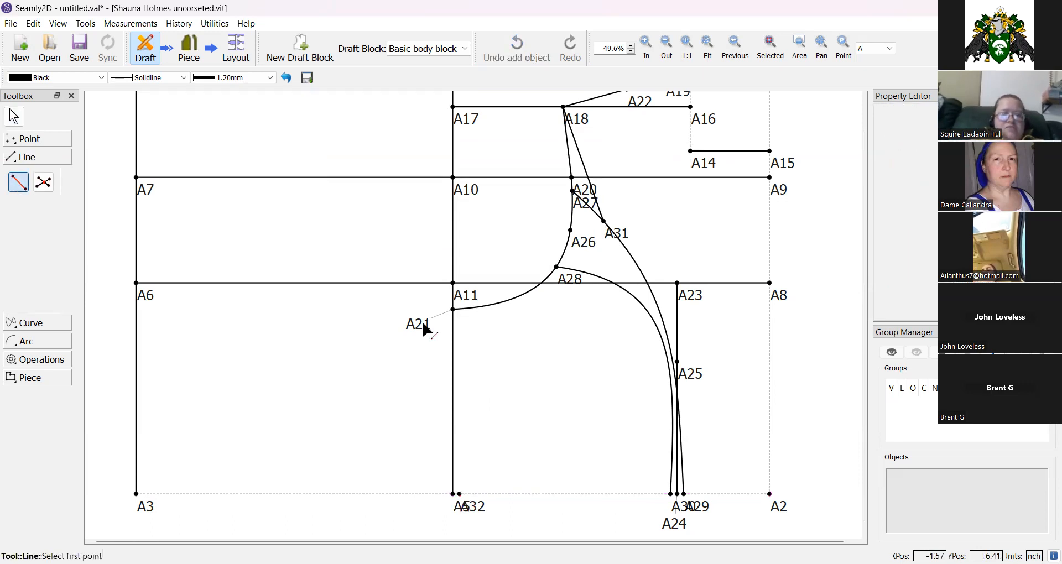
left_click(453, 309)
left_click(459, 494)
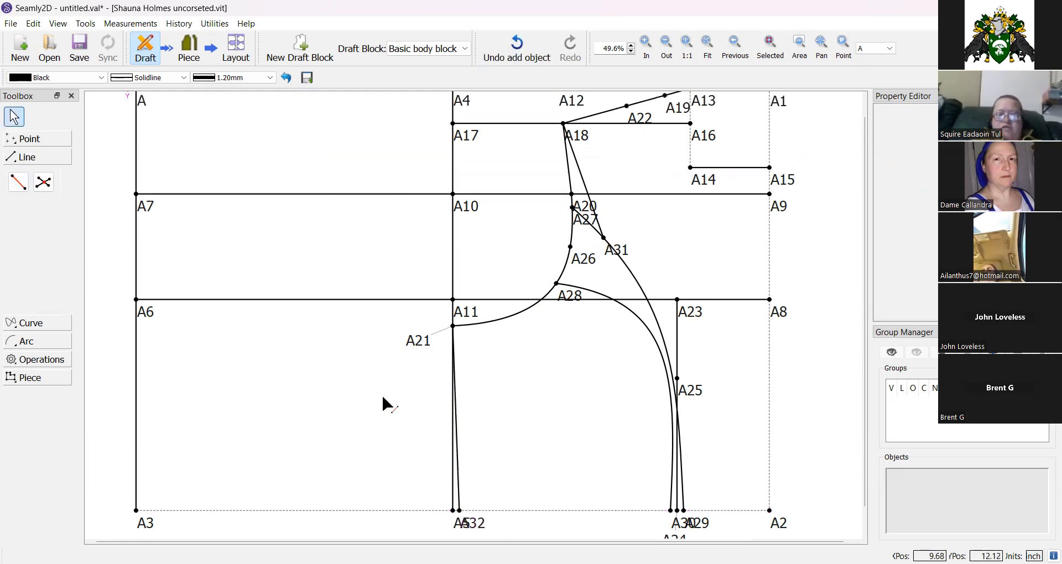
Place point A33 on line A–A4 at length Line_A13_A1, then edit its length formula.
scroll(383, 397, "up", 1)
scroll(280, 217, "down", 1)
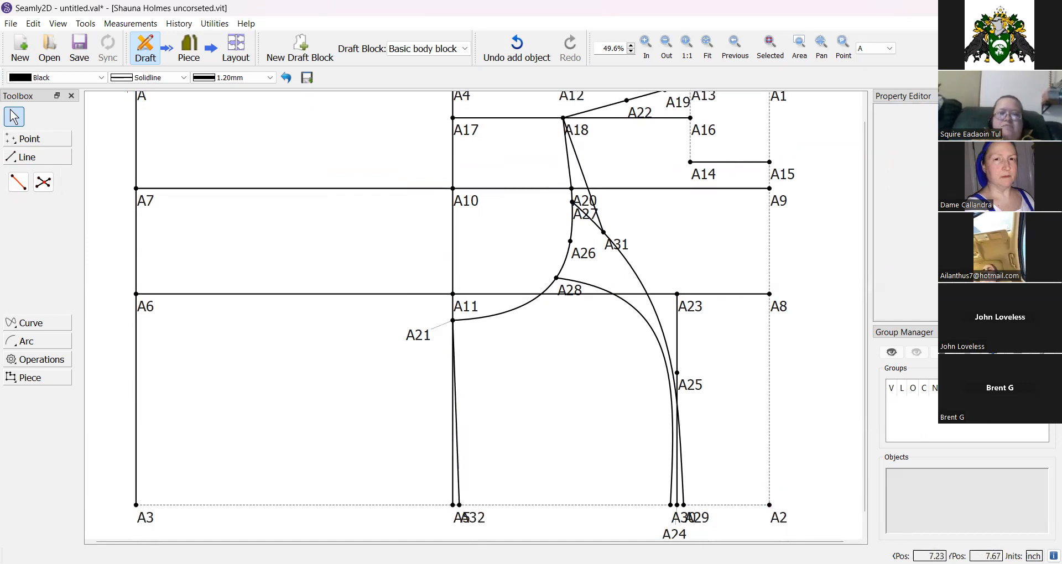
scroll(301, 344, "down", 1)
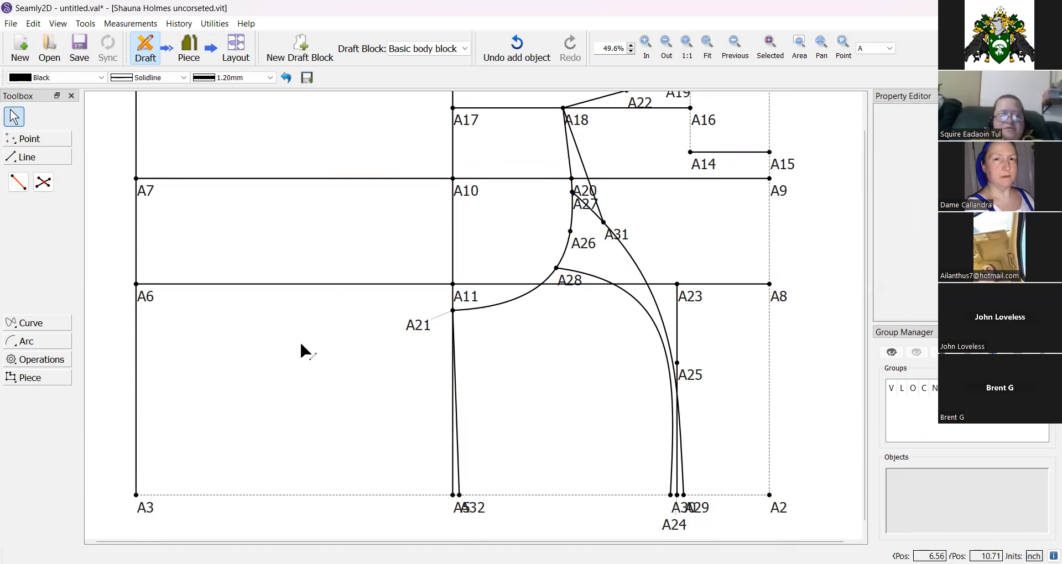
scroll(214, 258, "up", 2)
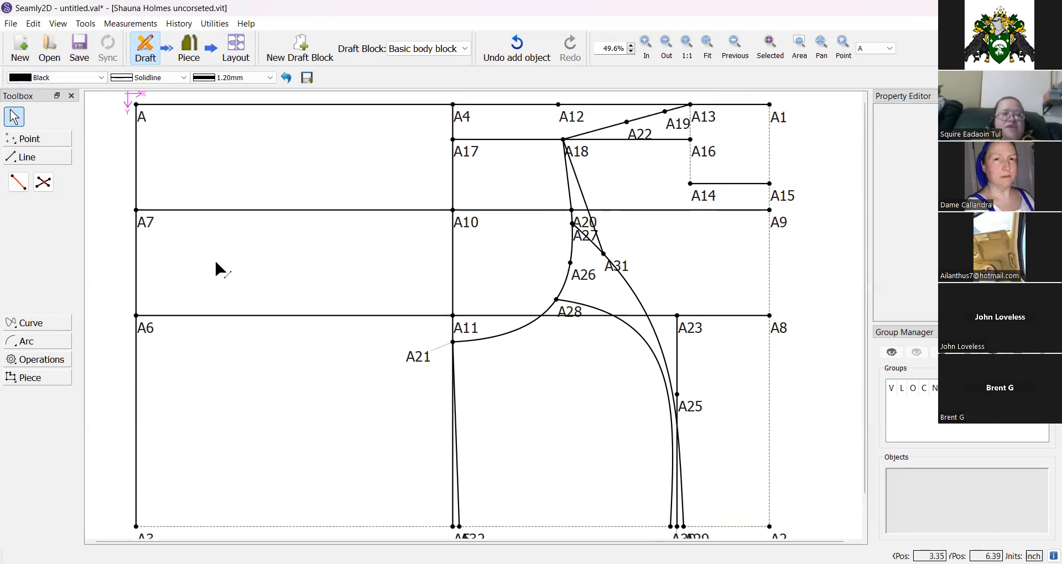
left_click(30, 140)
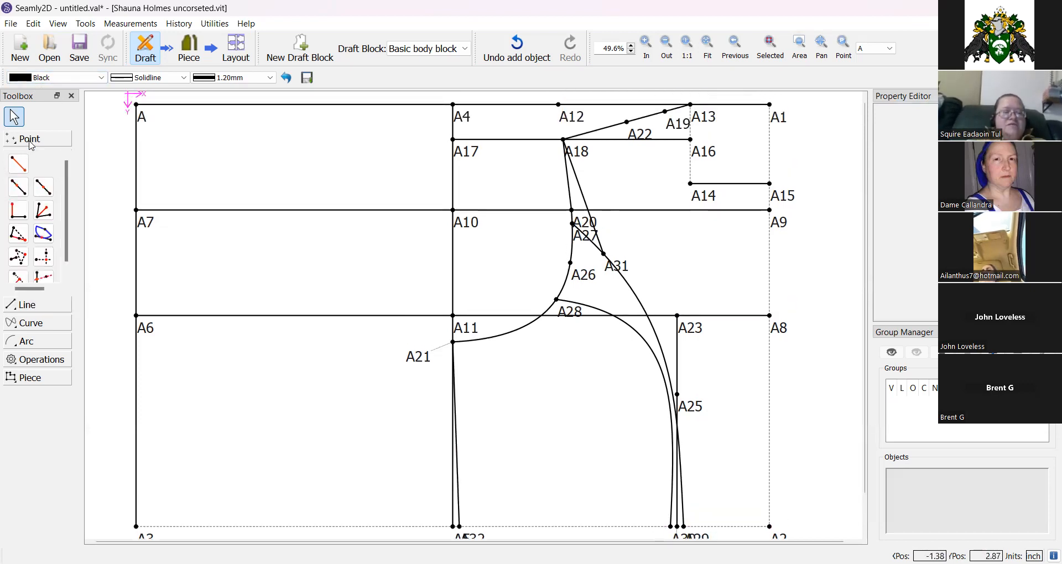
left_click(19, 189)
left_click(141, 118)
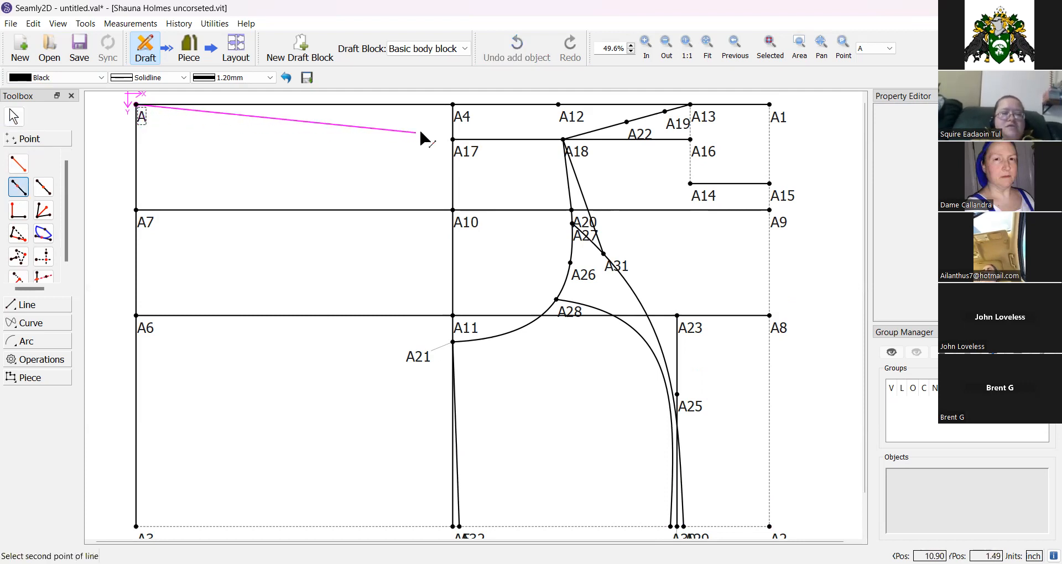
left_click(462, 118)
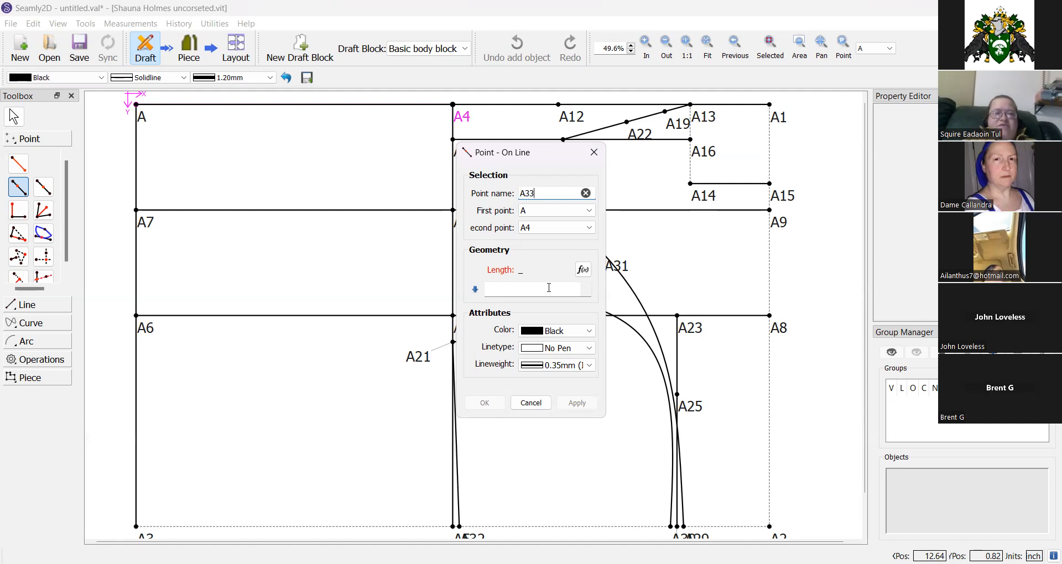
left_click(582, 270)
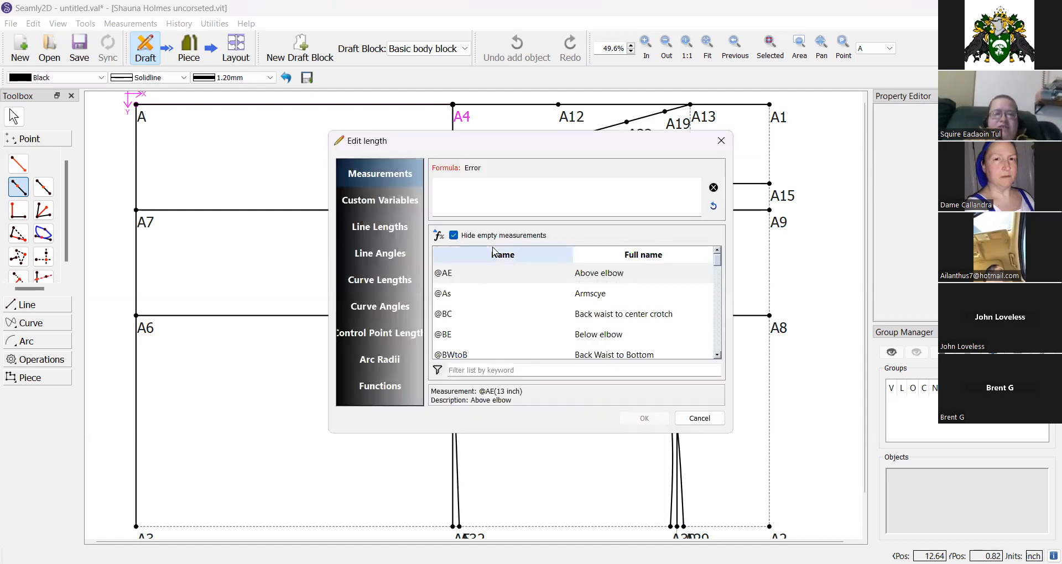
left_click(388, 228)
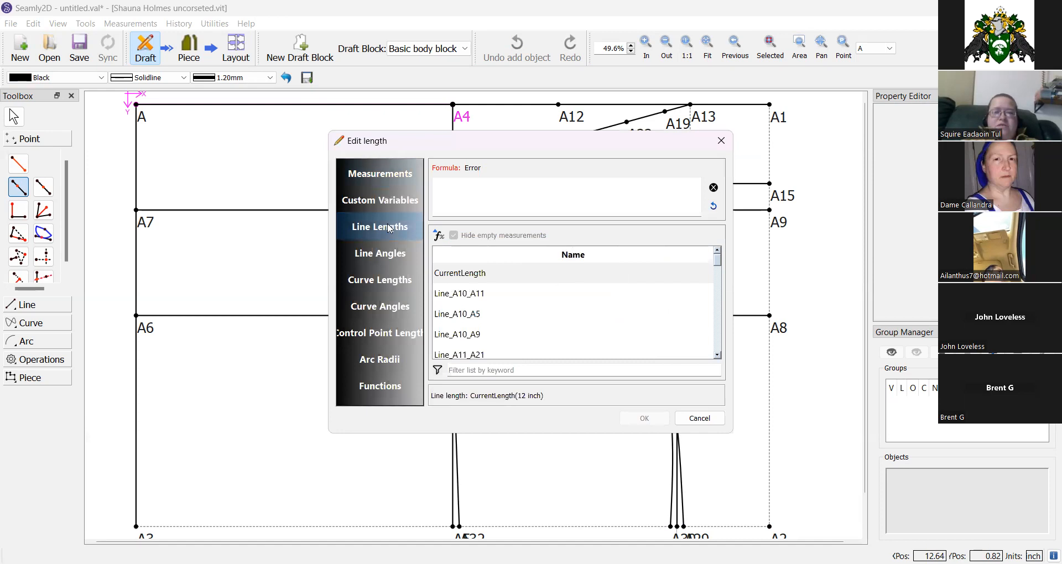
left_click(468, 373)
type("a13")
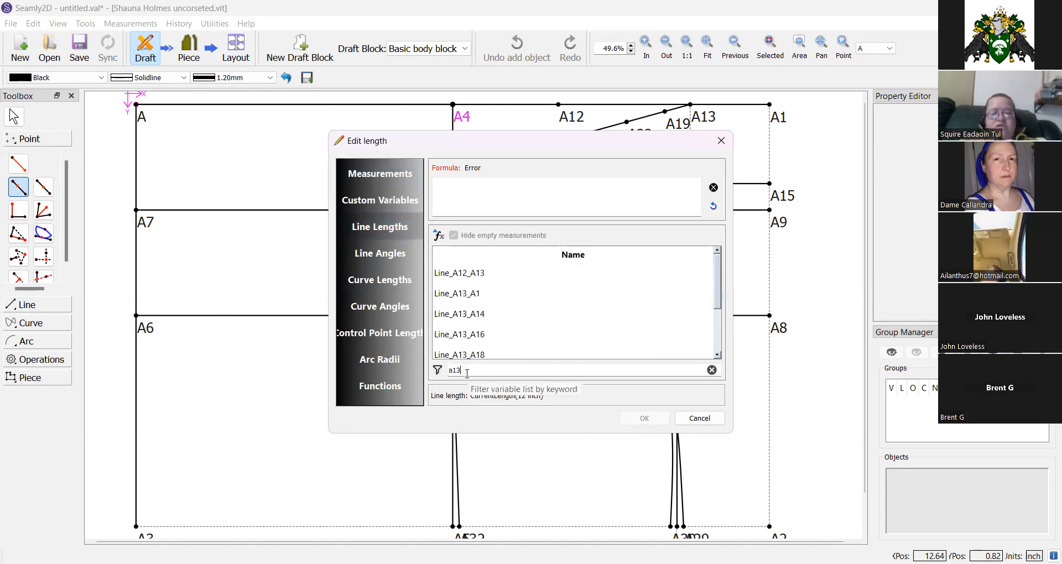
double_click(463, 294)
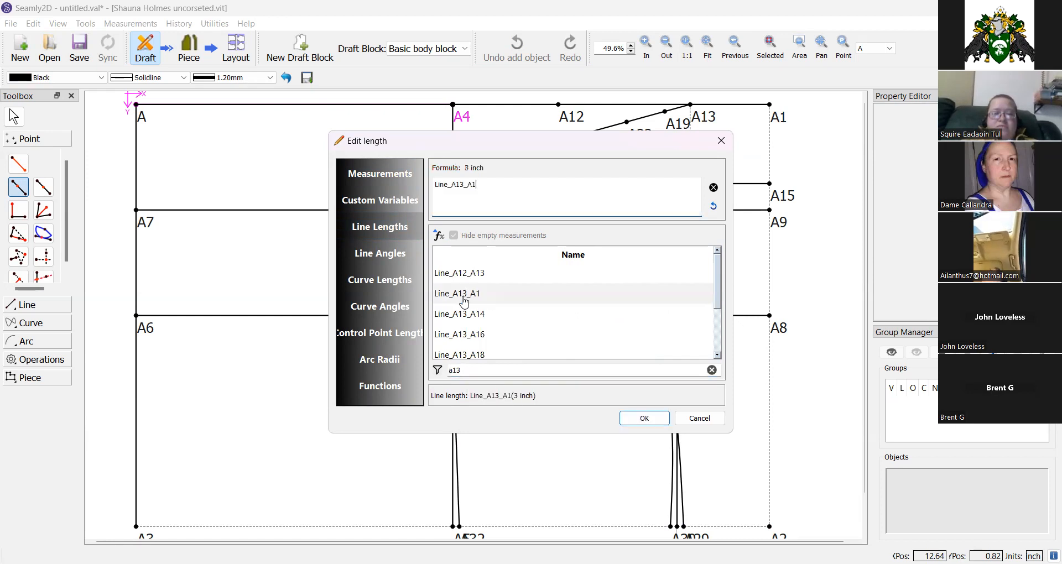
left_click(641, 418)
left_click(484, 403)
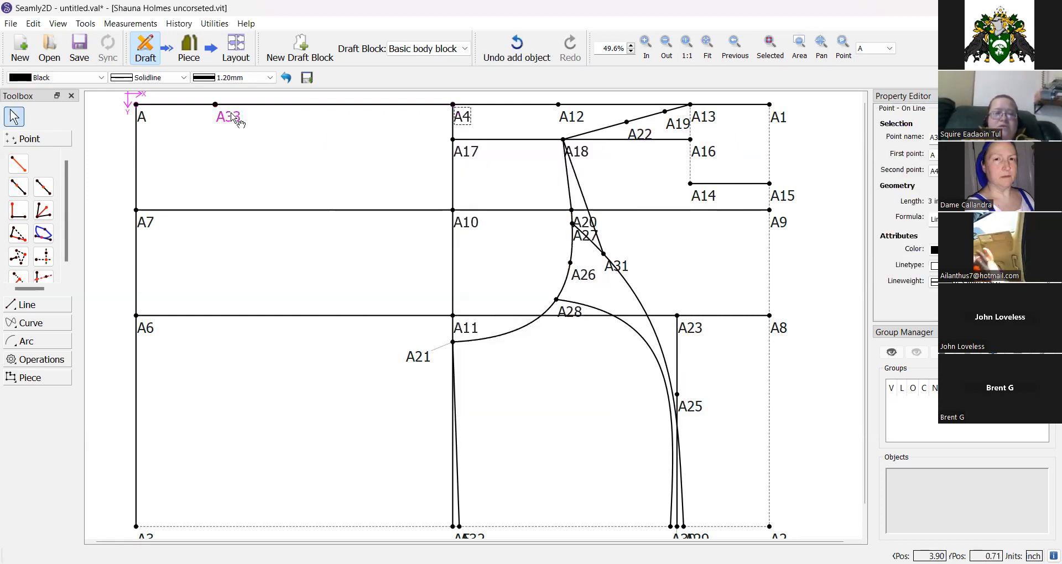
left_click(229, 119)
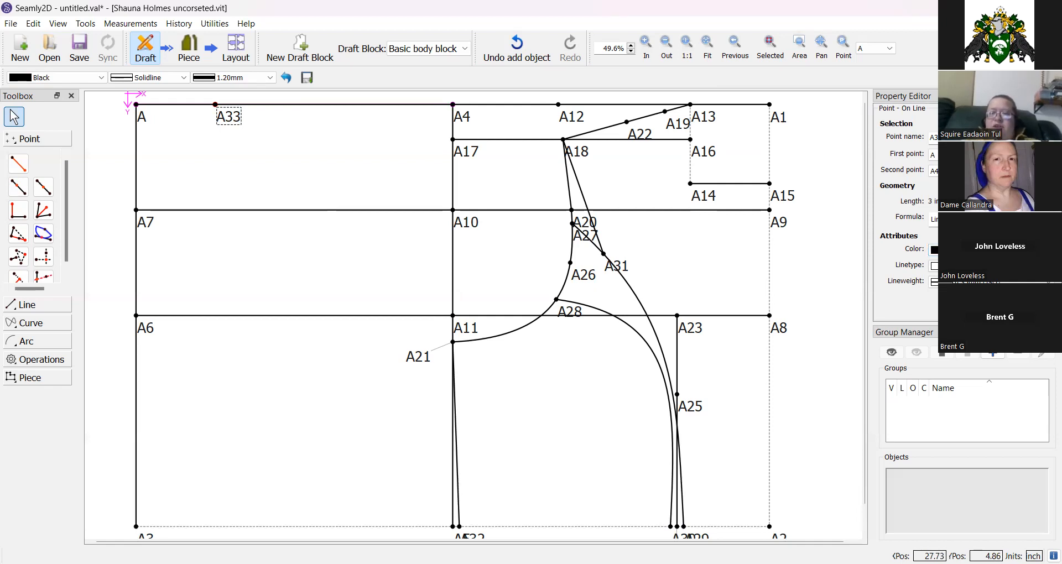
left_click(984, 220)
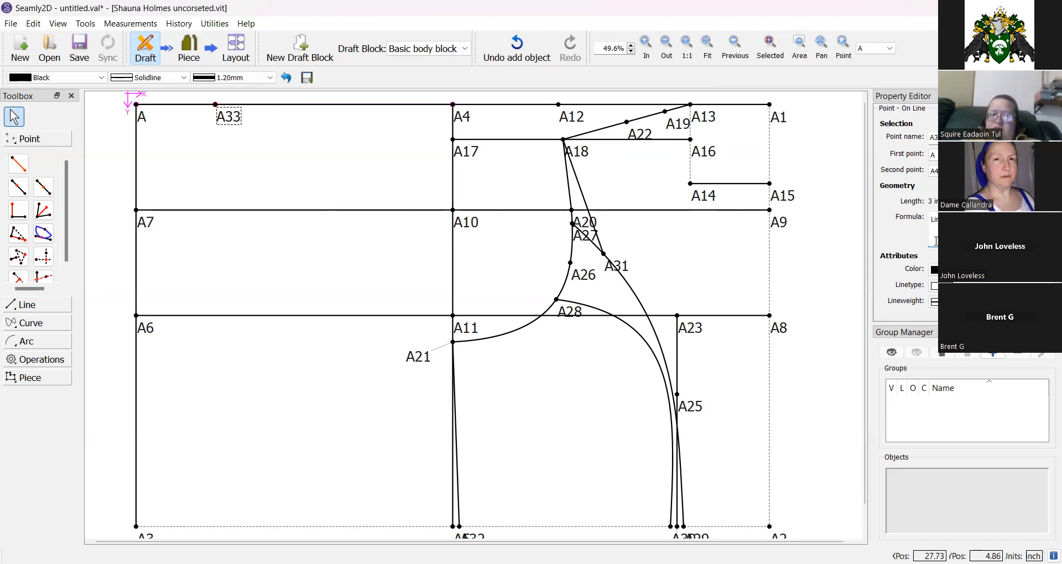
key("Return")
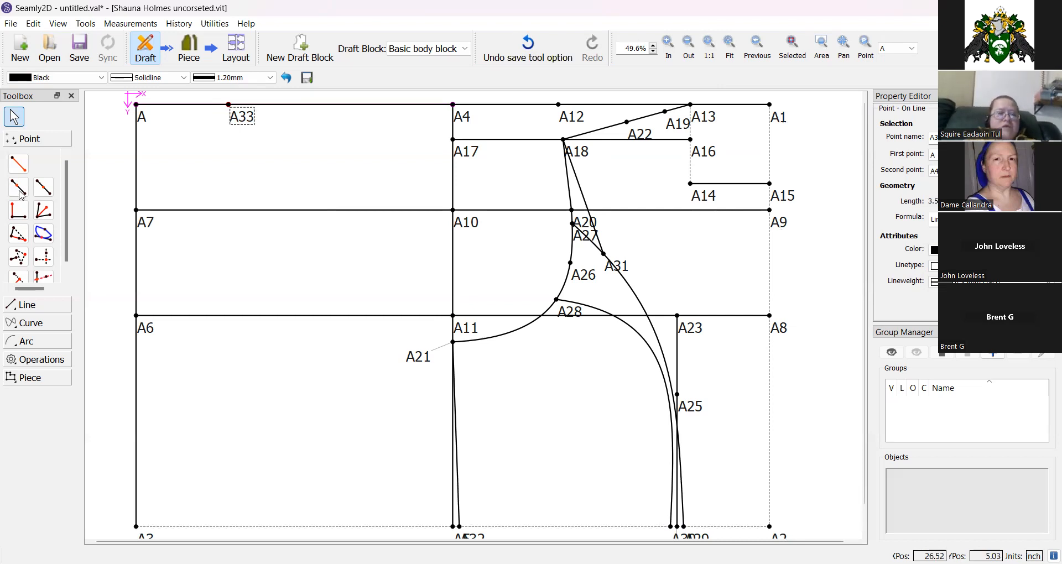
Place point A34 perpendicular to line A33–A4 at 1 inch with a dashed line.
left_click(18, 212)
left_click(231, 108)
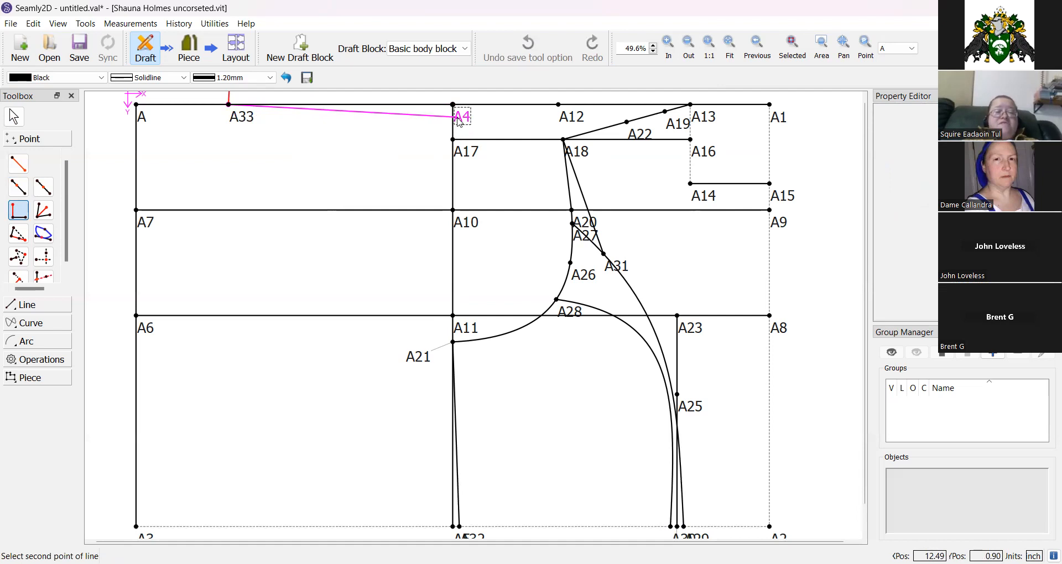
left_click(455, 122)
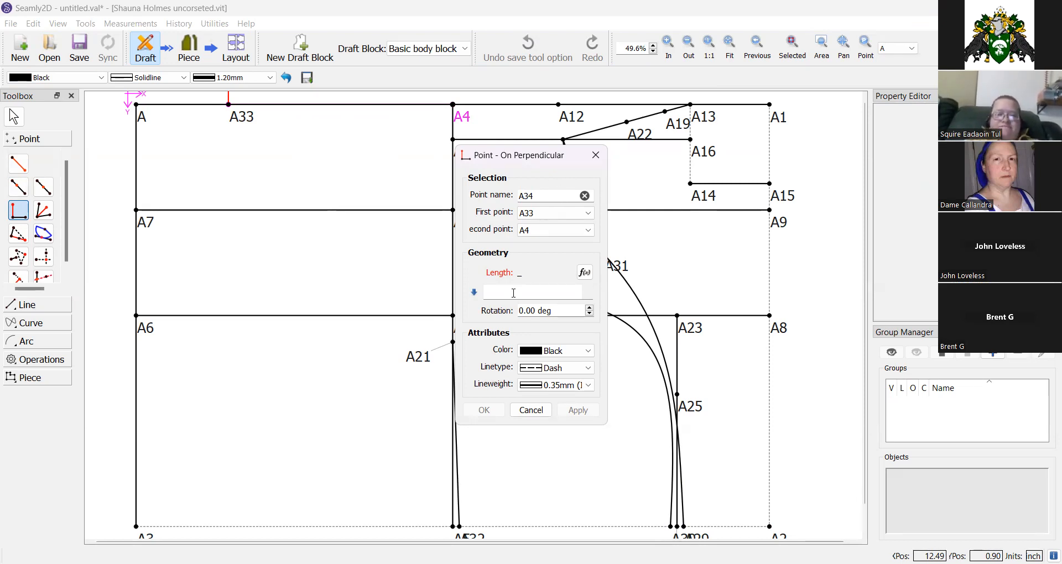
left_click(584, 272)
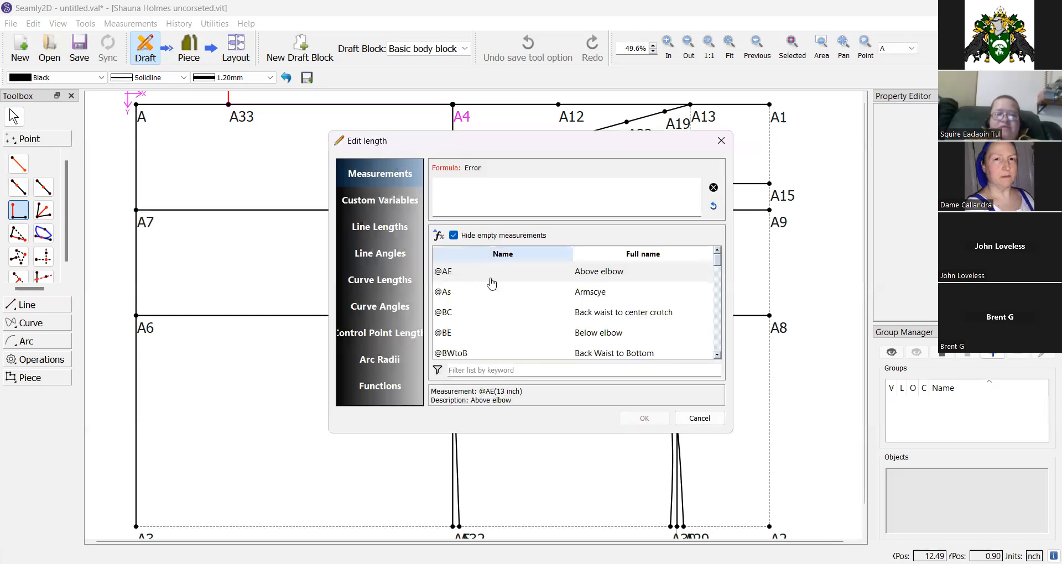
left_click(691, 419)
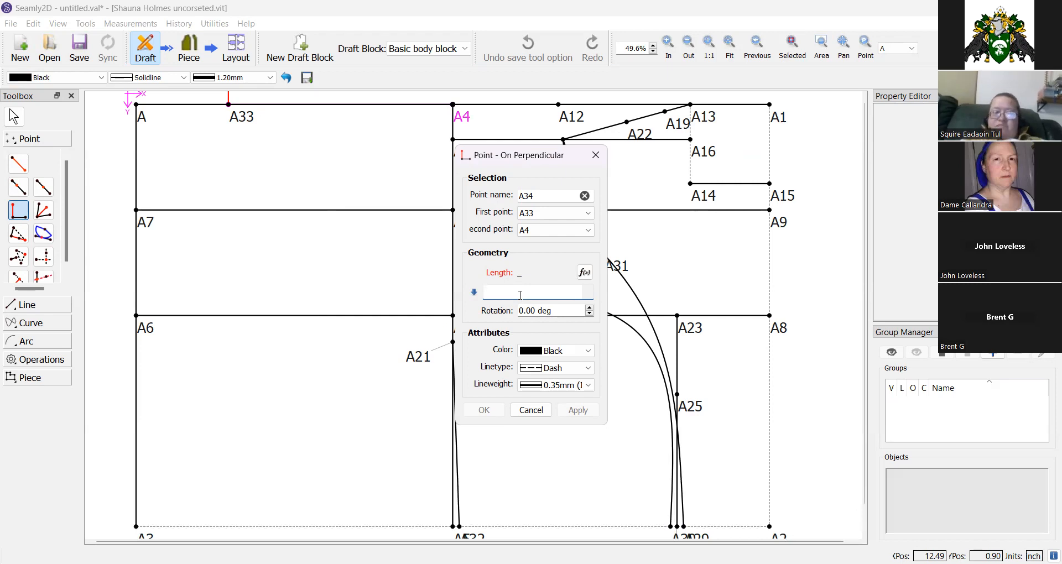
type("1")
left_click(485, 410)
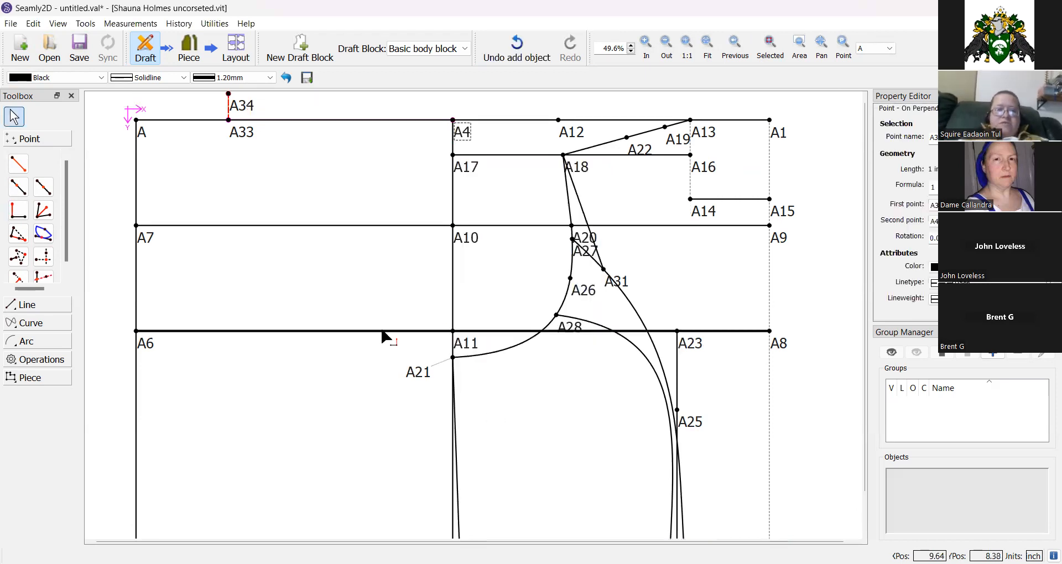
left_click(706, 43)
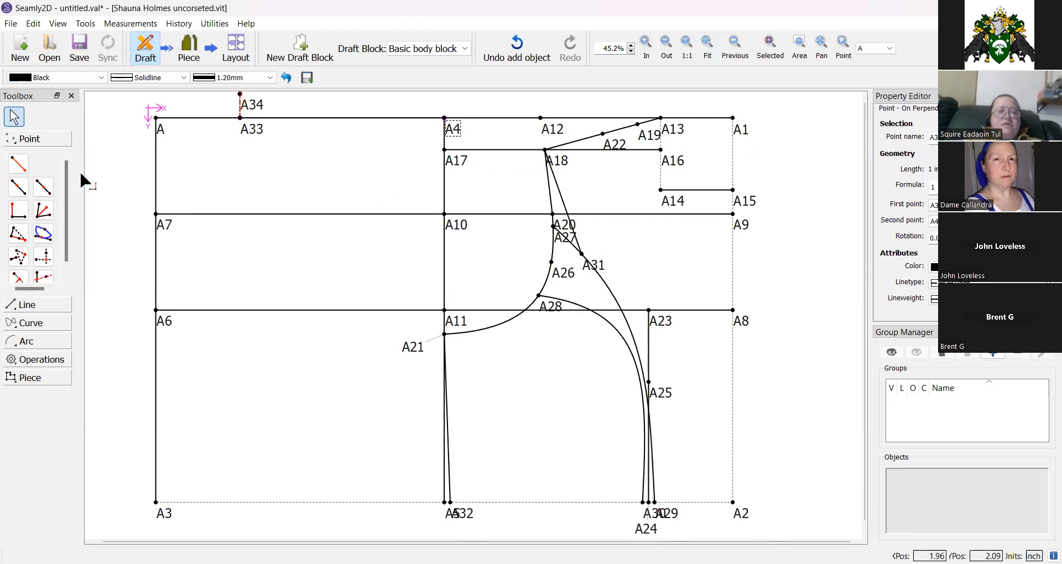
left_click(43, 236)
left_click(240, 118)
left_click(444, 118)
left_click(240, 95)
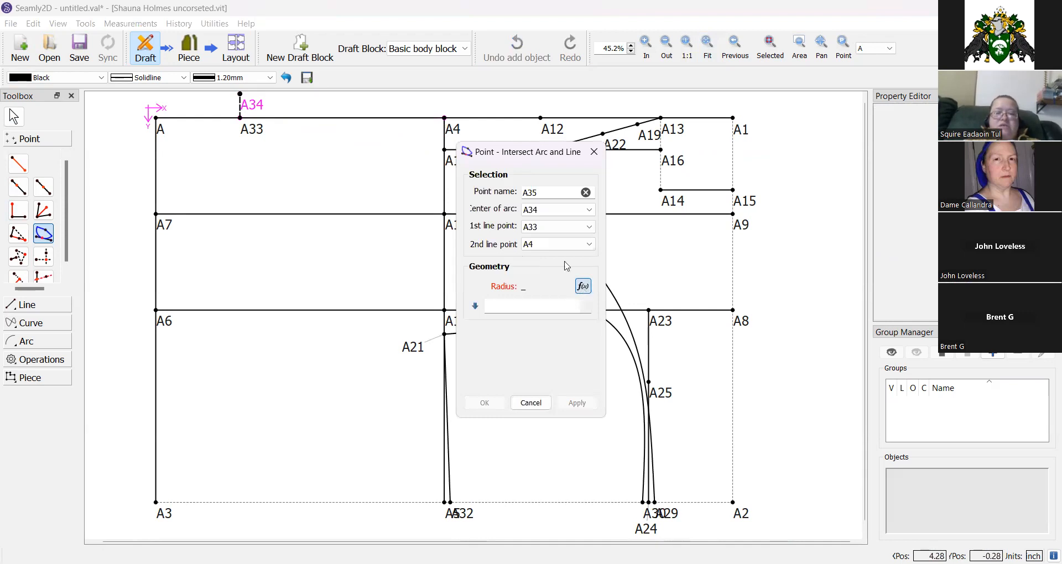
left_click(582, 285)
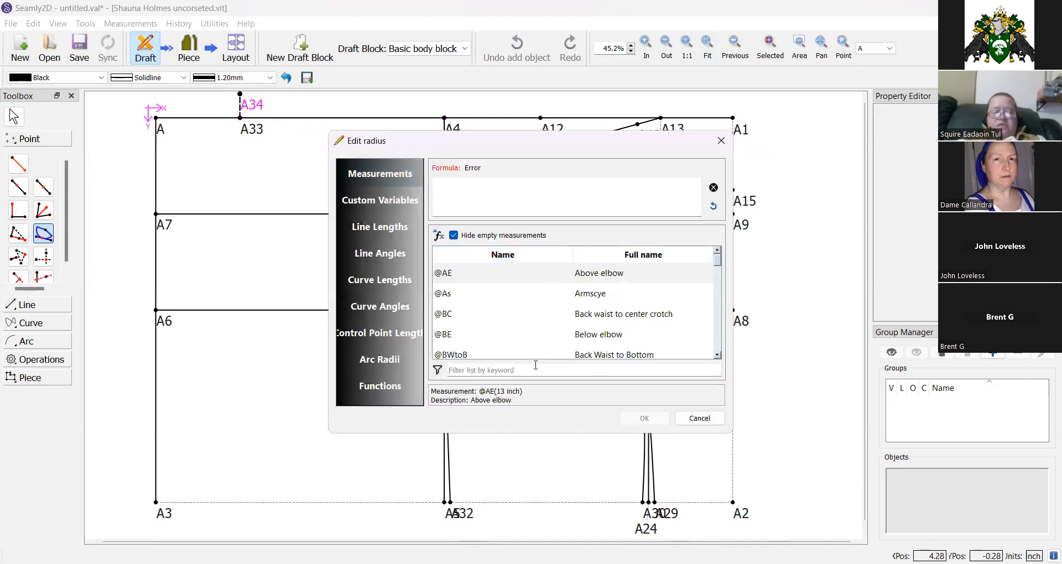
left_click(535, 369)
type("seam")
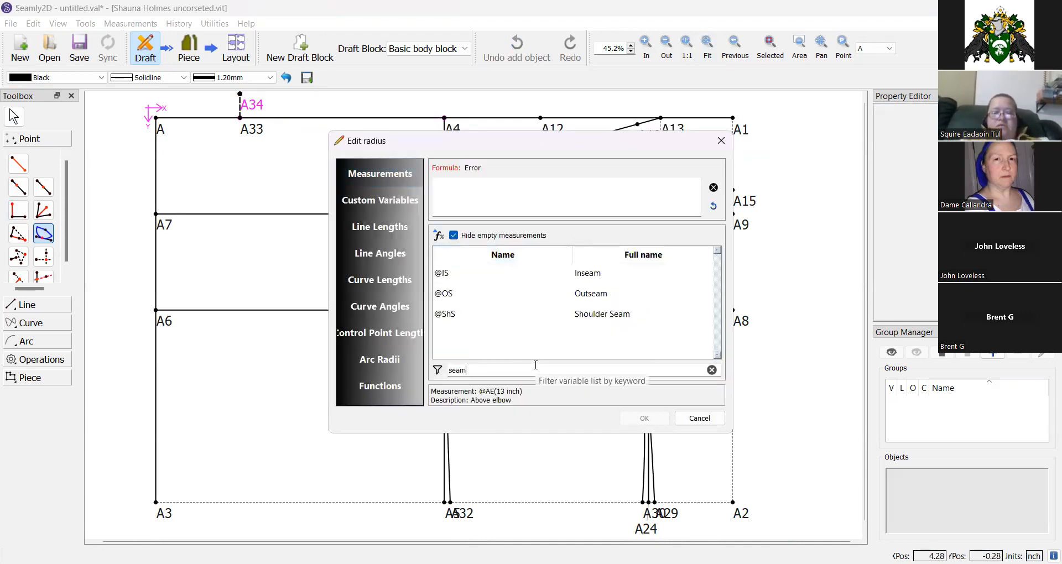
double_click(595, 315)
left_click(636, 418)
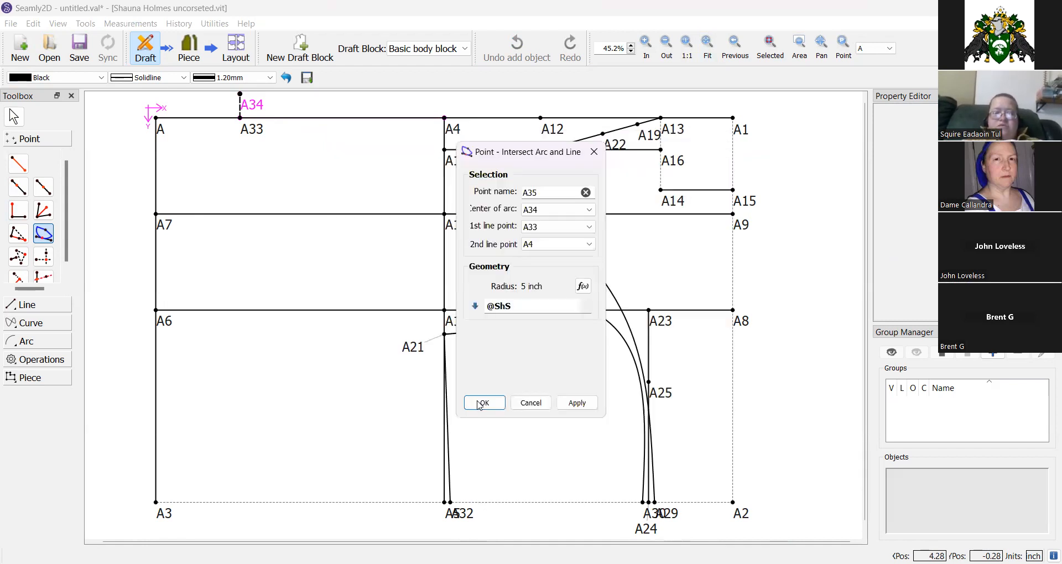
left_click(480, 403)
Draw a line from A34 to A35 for the shoulder seam.
left_click(26, 304)
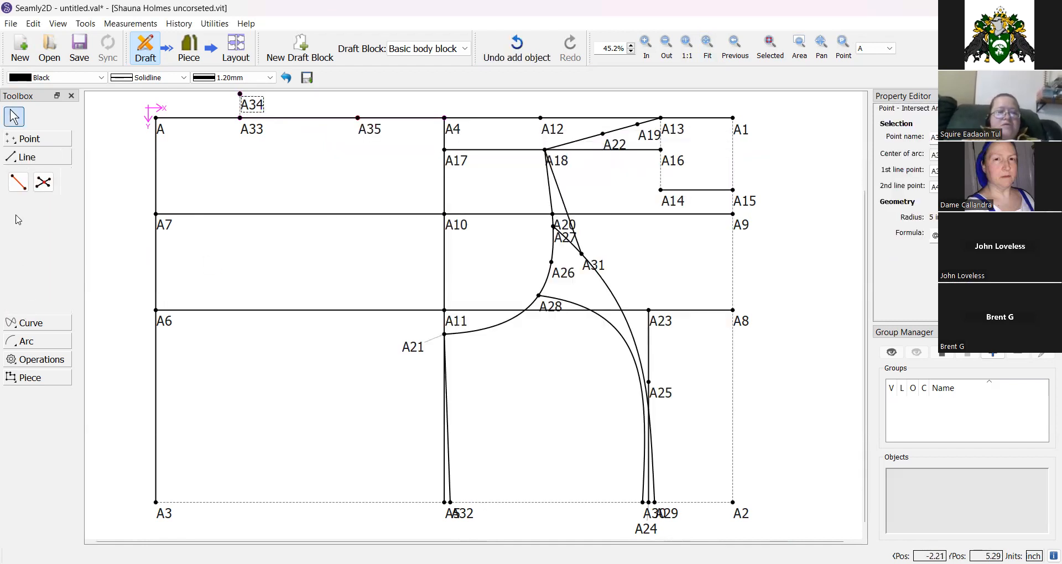
left_click(18, 182)
left_click(246, 102)
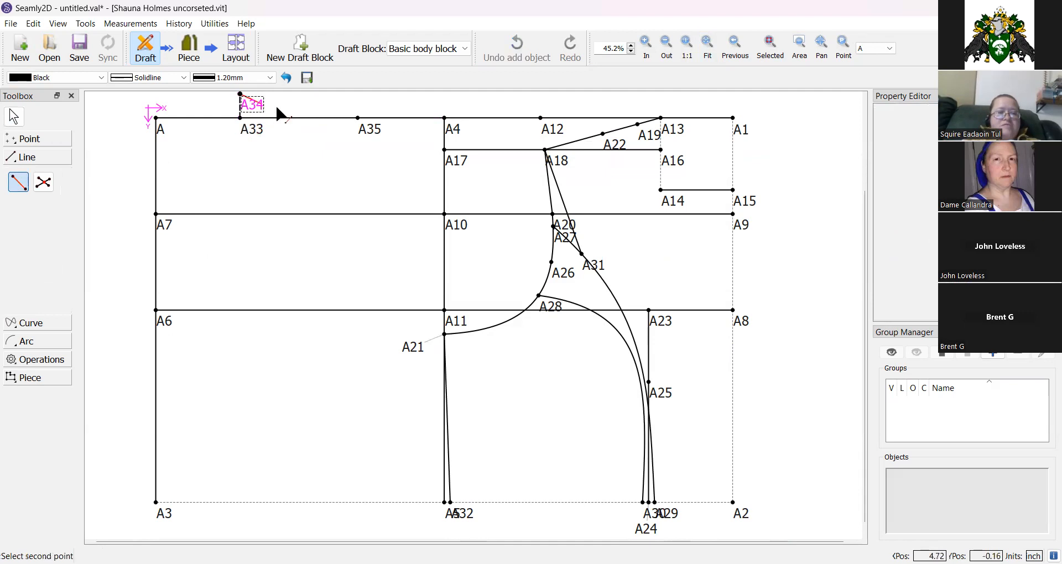
left_click(366, 132)
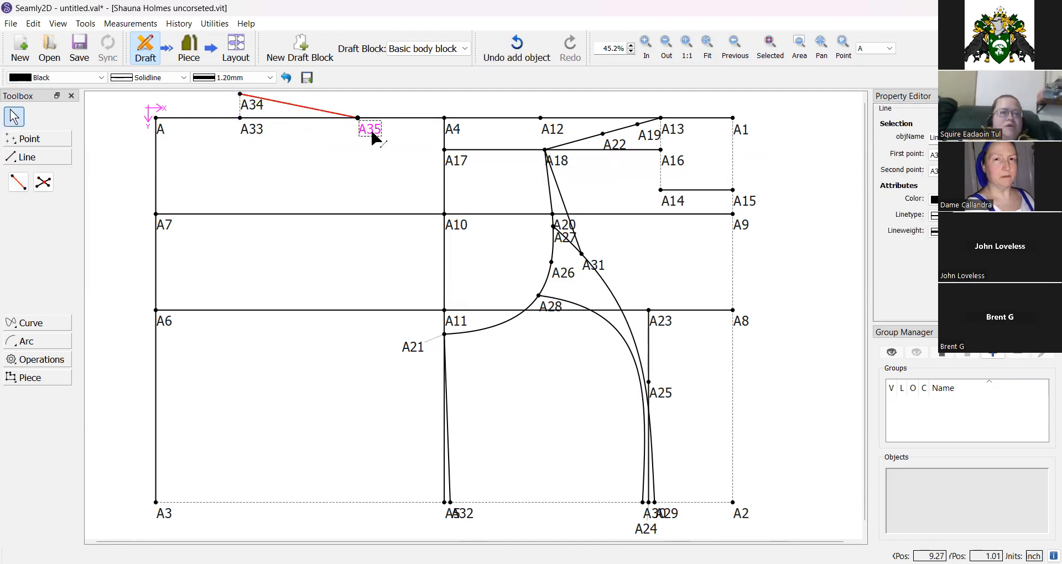
left_click(44, 143)
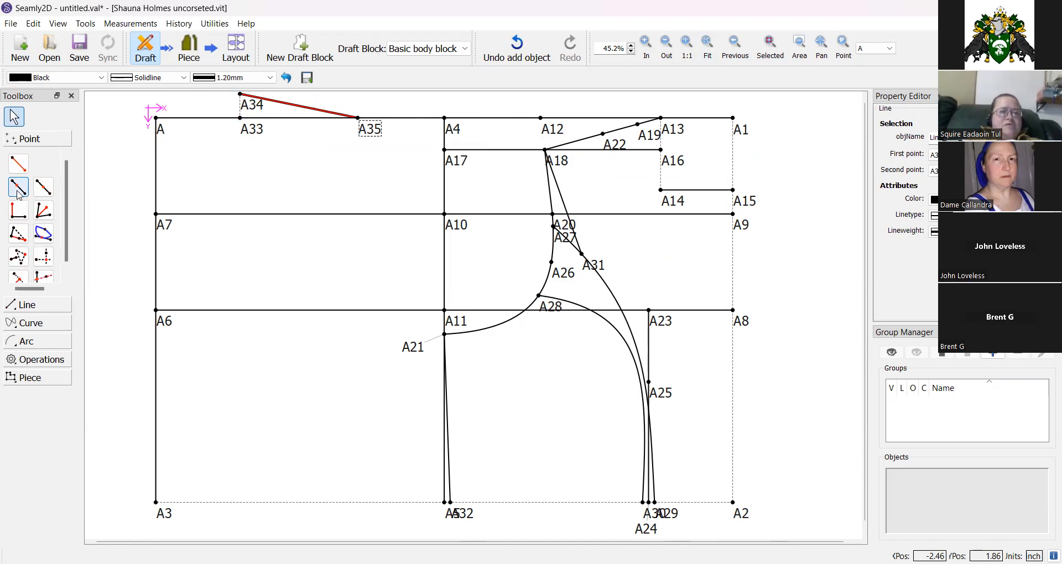
left_click(18, 187)
left_click(156, 214)
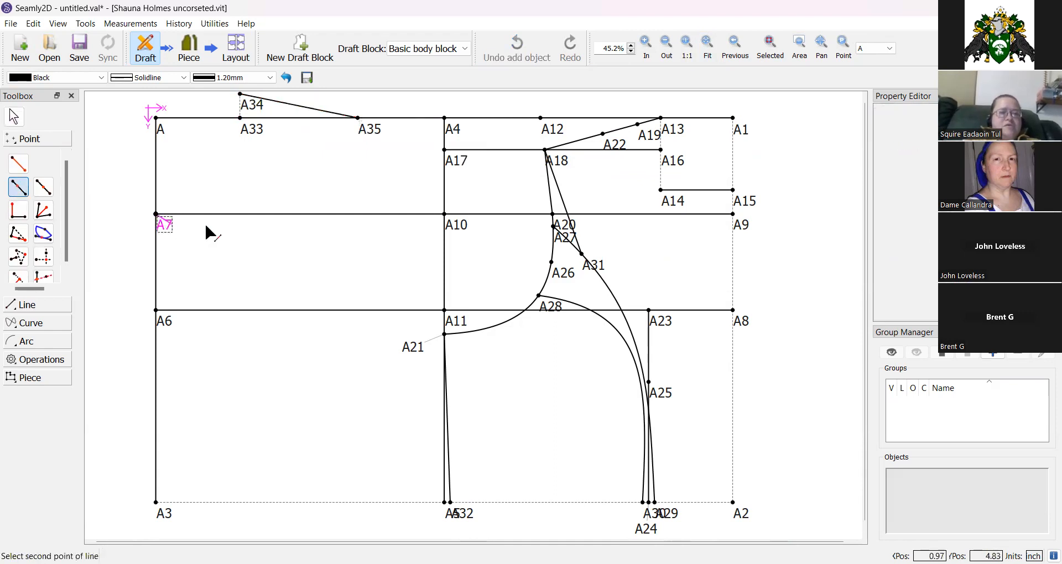
left_click(444, 214)
left_click(582, 269)
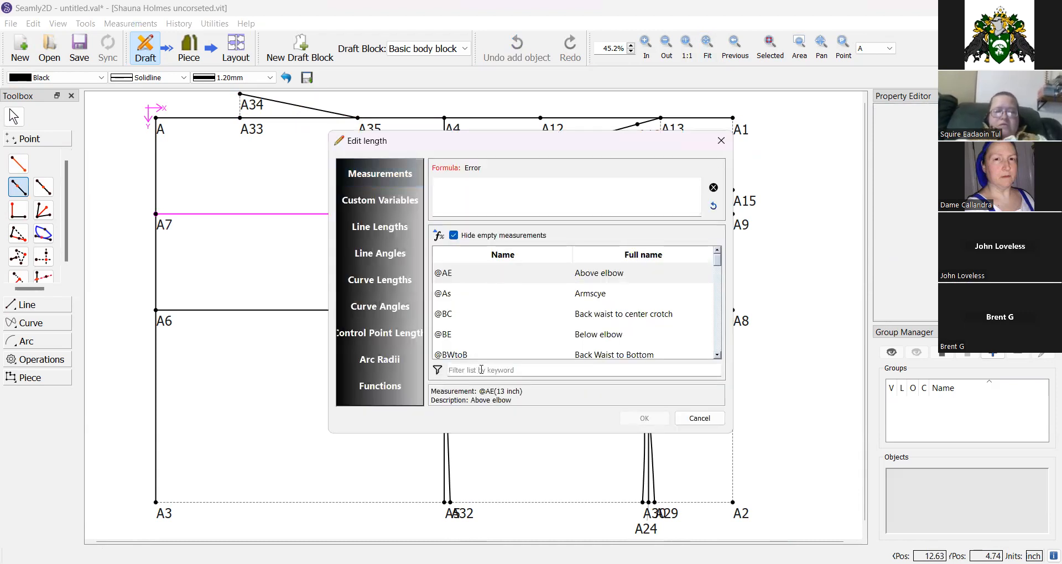
left_click(481, 369)
type("width")
double_click(586, 301)
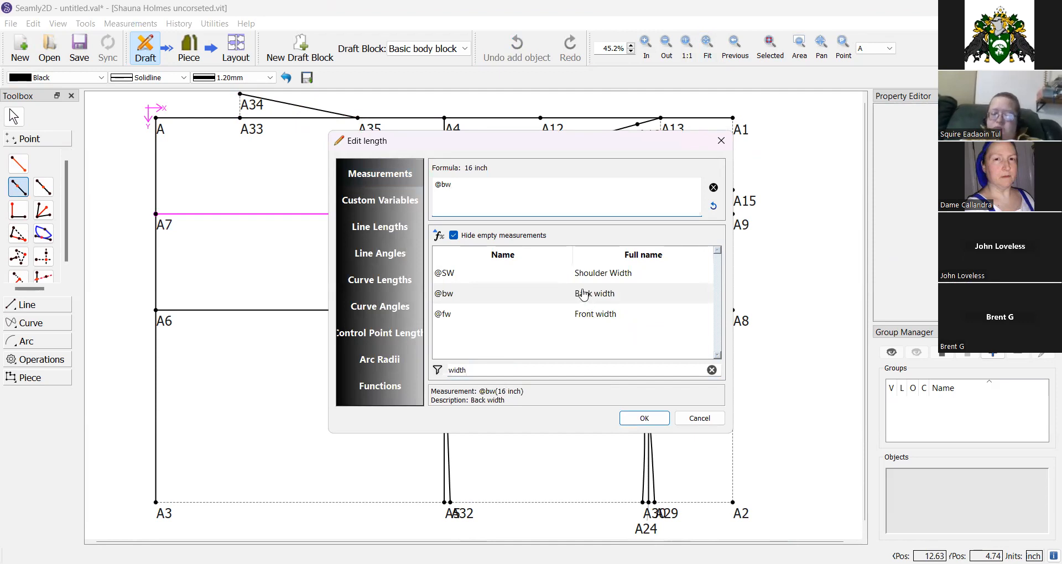
type("/2")
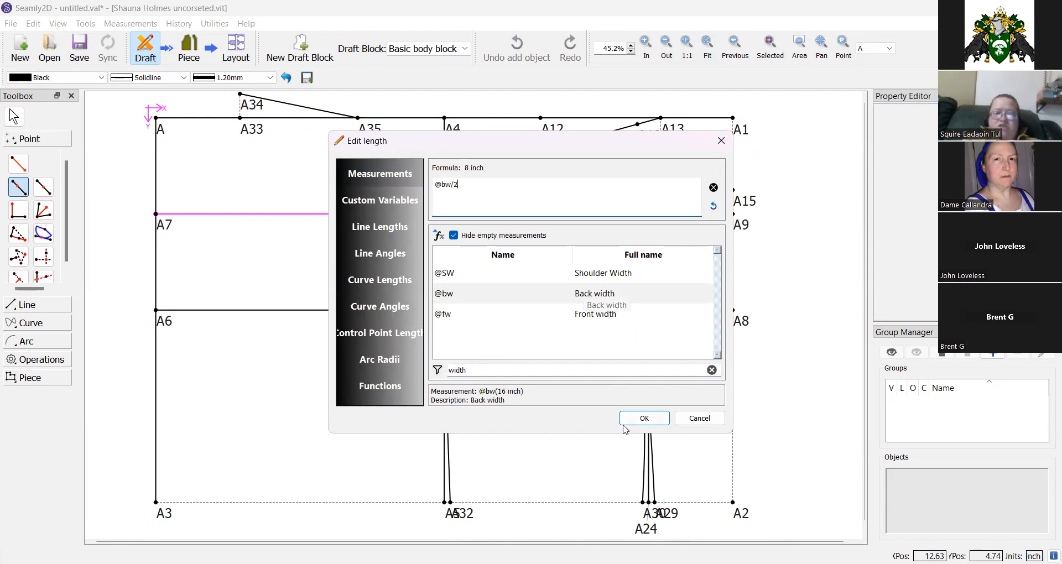
left_click(645, 418)
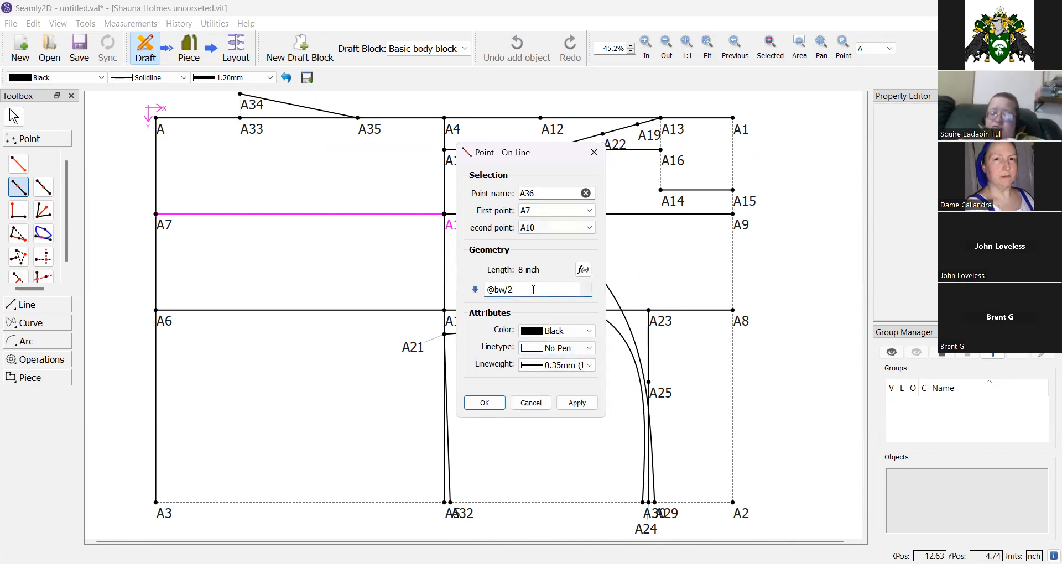
type("+")
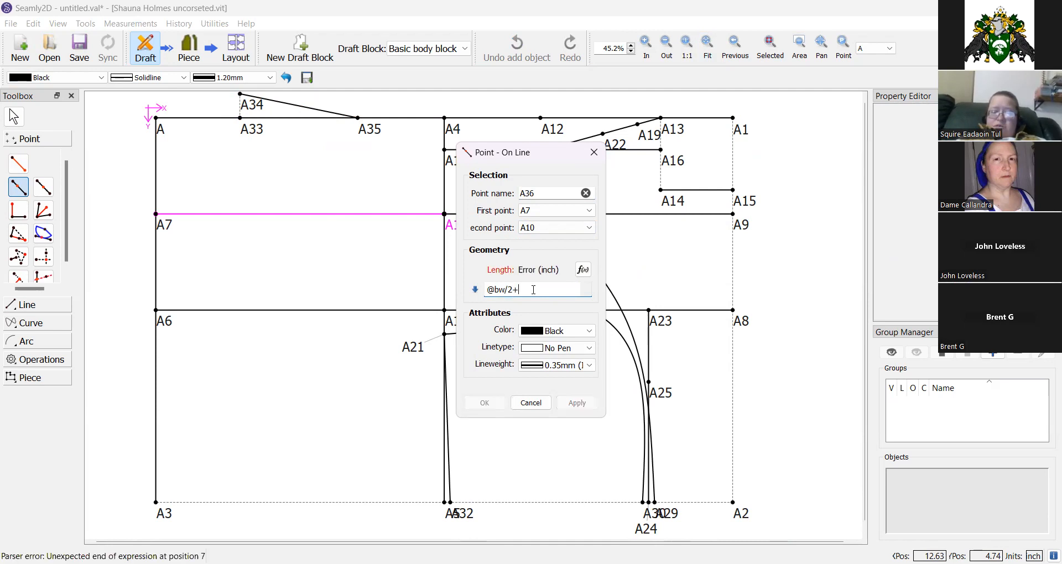
key("BackSpace")
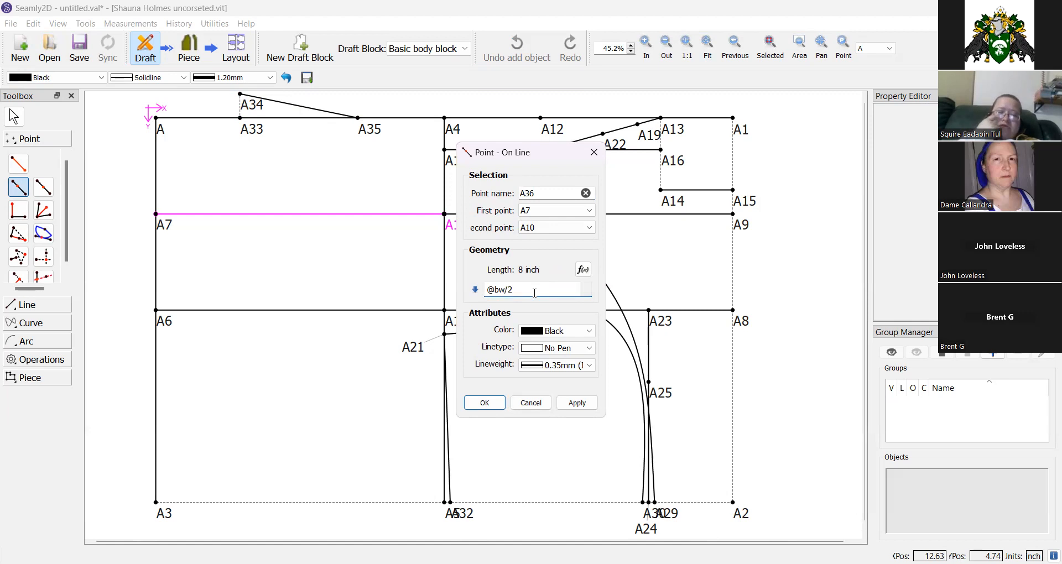
left_click(484, 404)
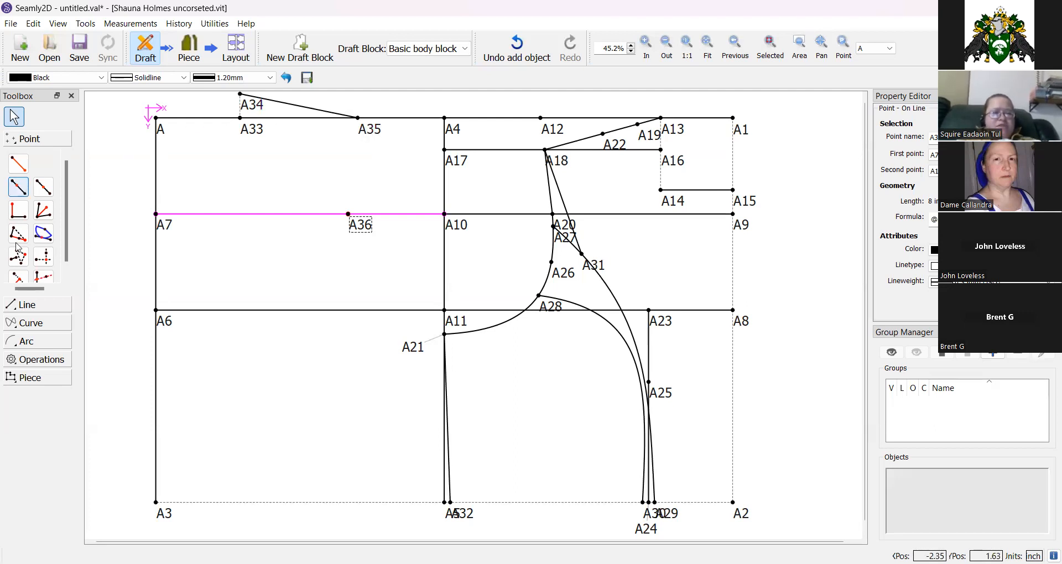
Draw a line from A35 to A36.
left_click(19, 305)
left_click(18, 182)
left_click(357, 118)
left_click(347, 214)
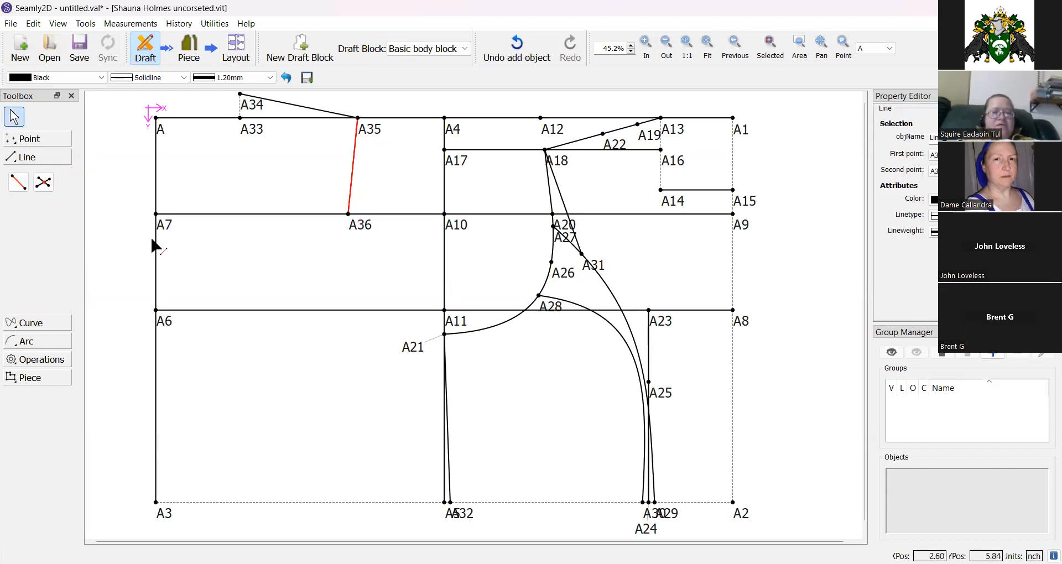
Draw a simple curve from A36 to A21 and shape its control handles into the back armhole, moving A36's label clear.
left_click(30, 324)
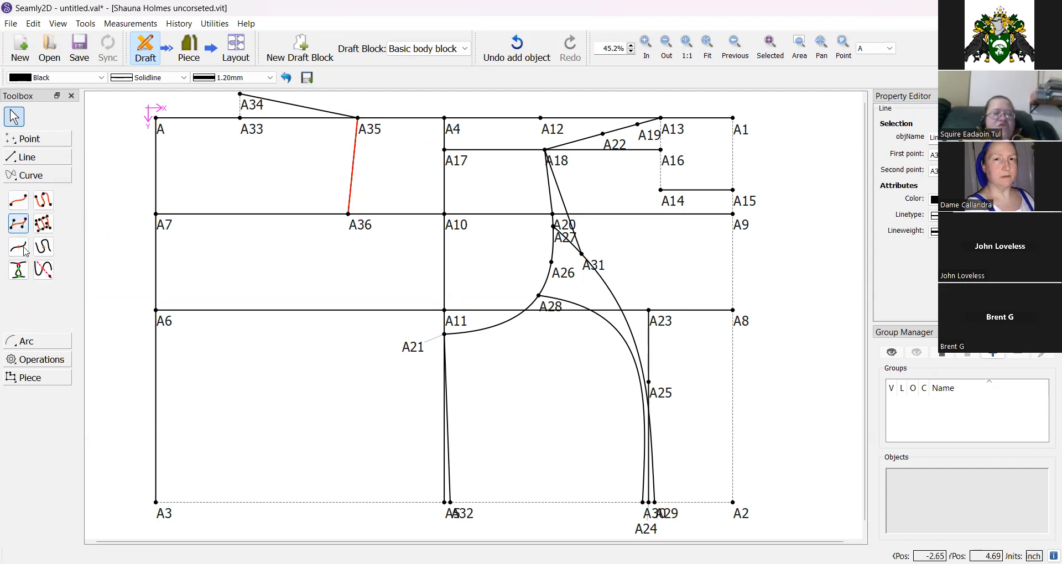
left_click(19, 200)
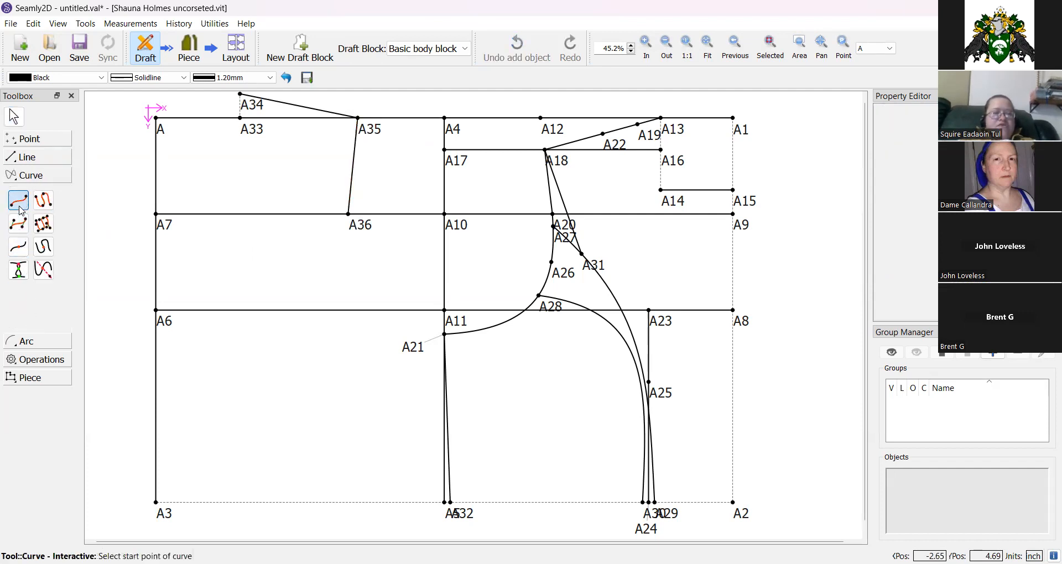
left_click(351, 219)
left_click(404, 349)
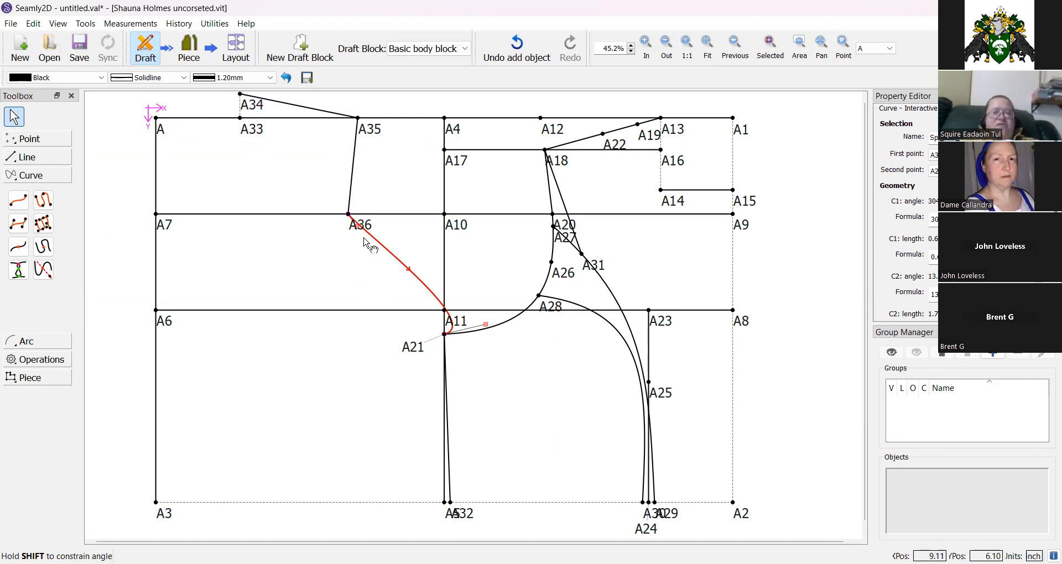
left_click_drag(488, 330, 344, 328)
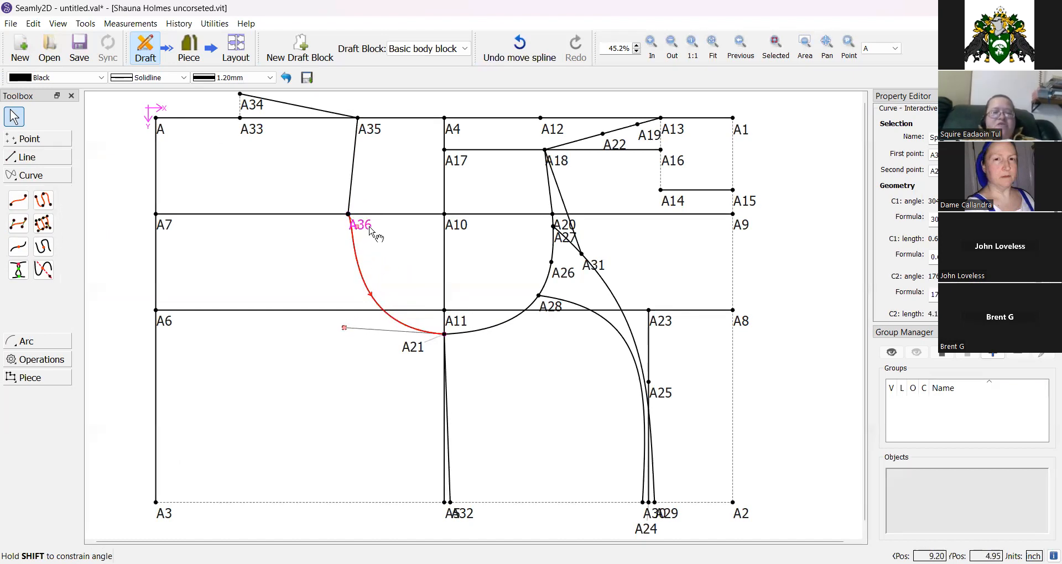
left_click_drag(372, 232, 380, 190)
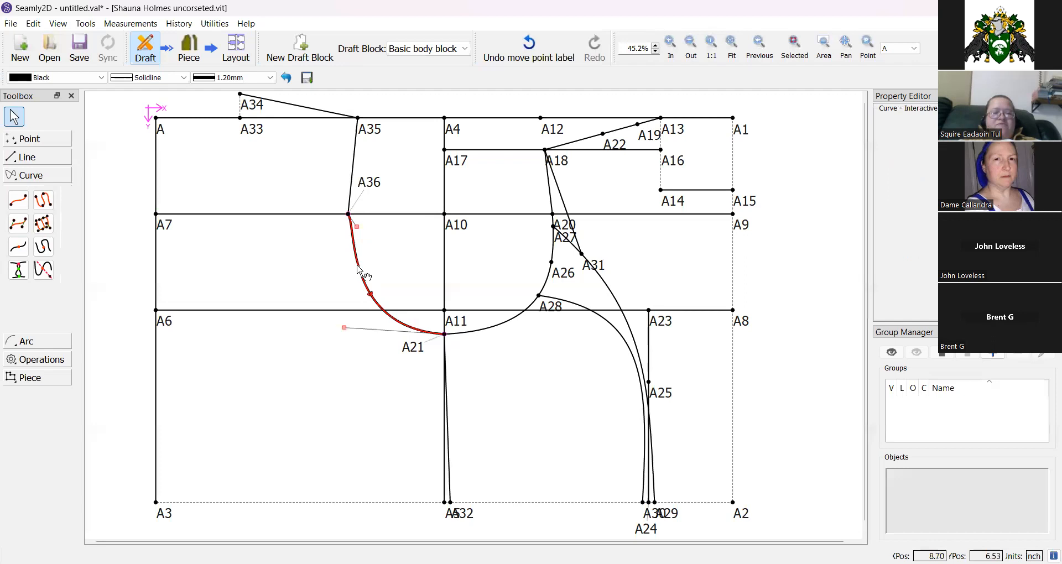
left_click_drag(357, 226, 348, 259)
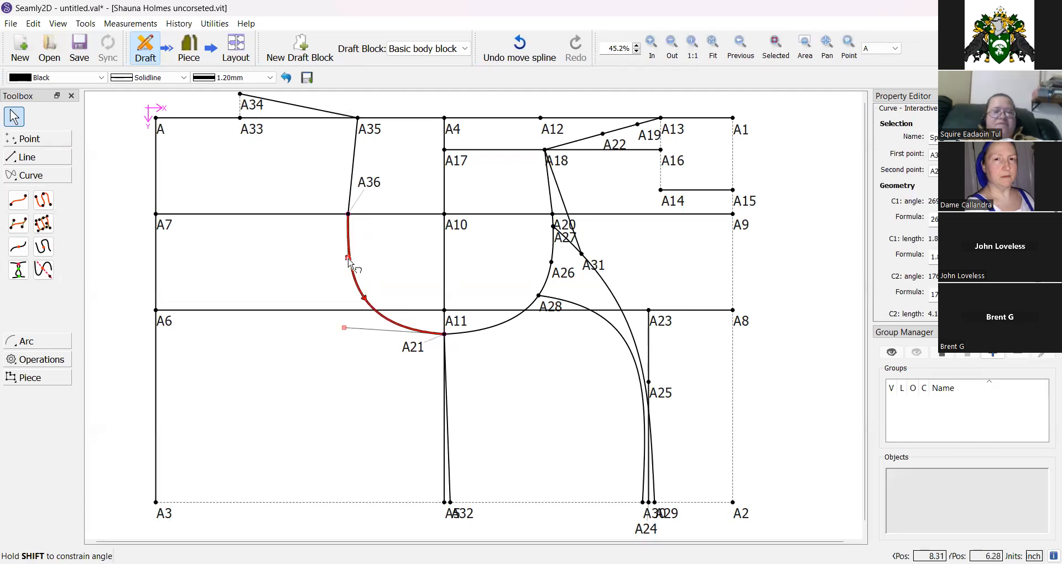
left_click(301, 254)
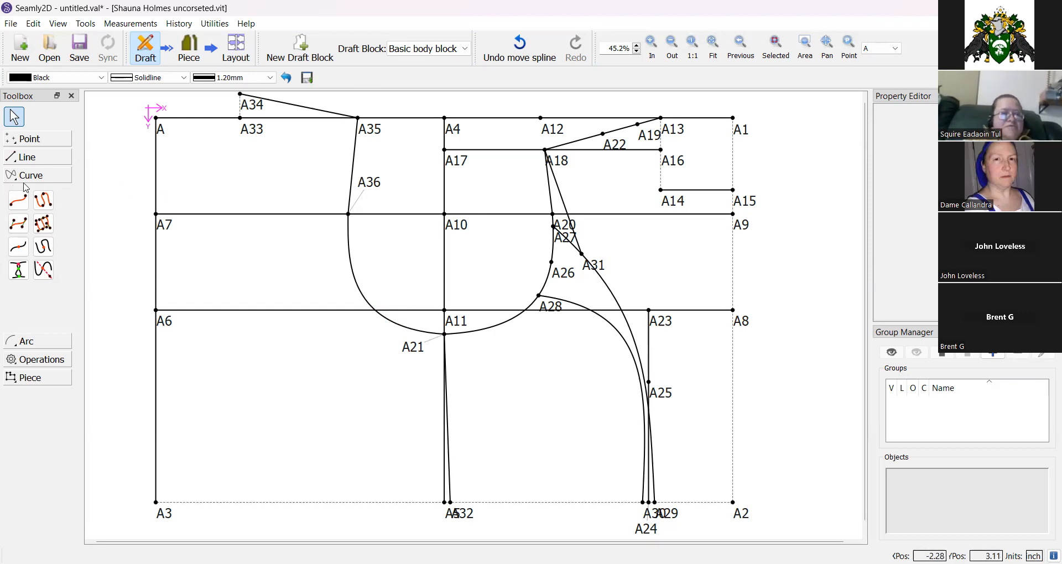
left_click(30, 138)
left_click(43, 187)
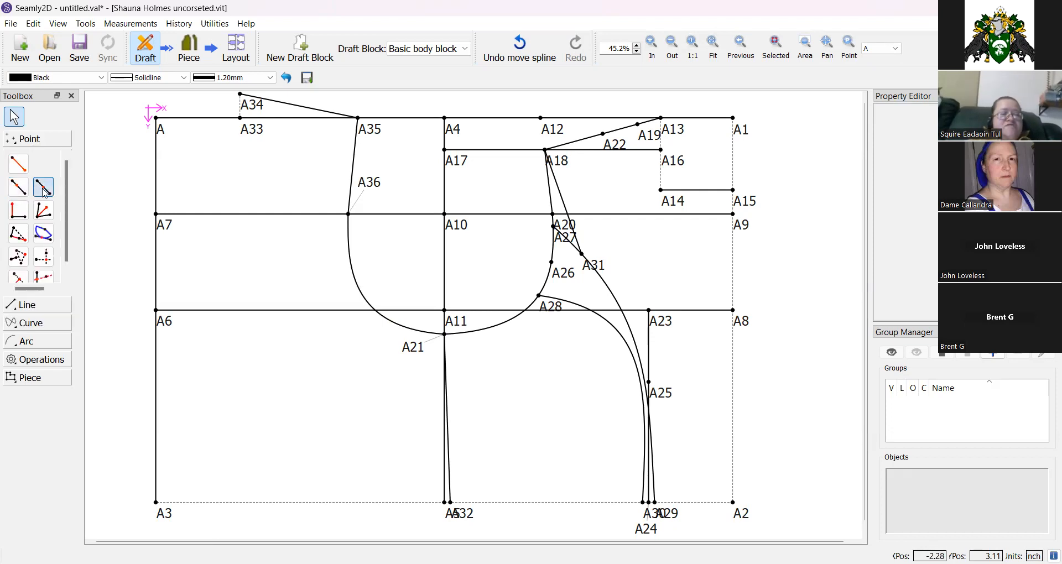
left_click(156, 504)
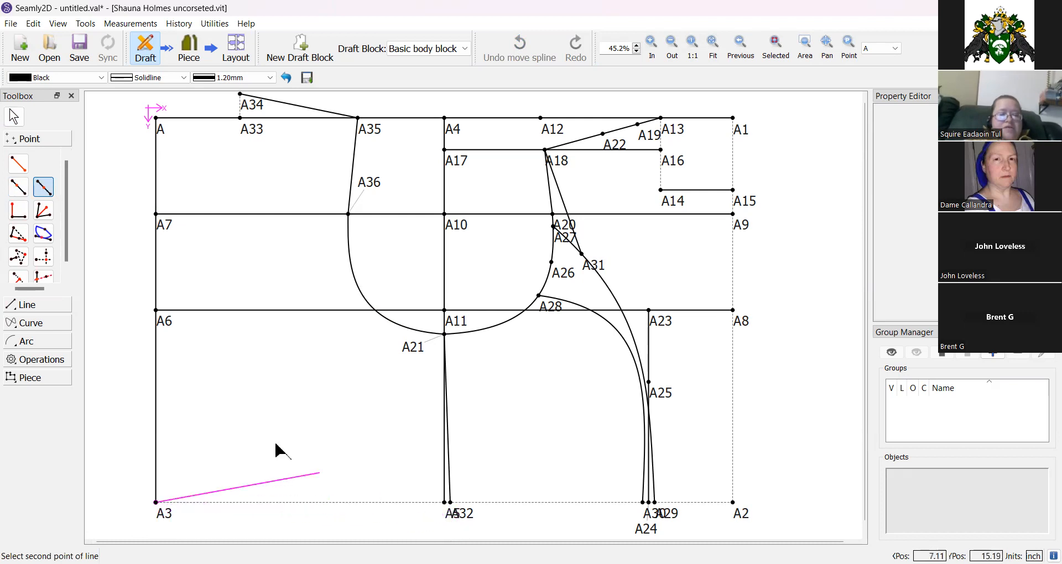
Place point A37 on line A3–A32 at length Line_A2_A32, then move A5's label clear.
left_click(18, 186)
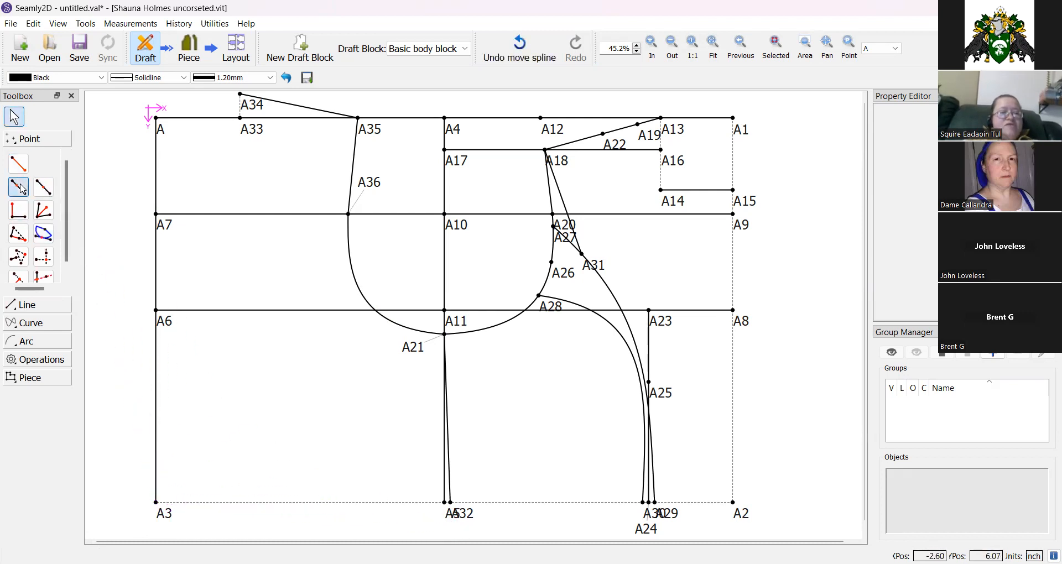
left_click(160, 520)
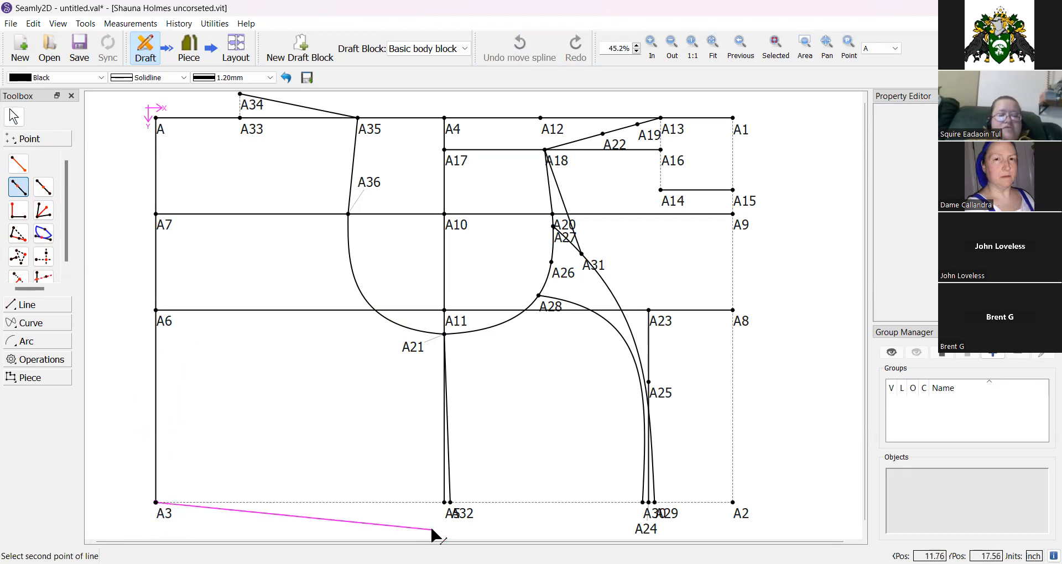
left_click(451, 519)
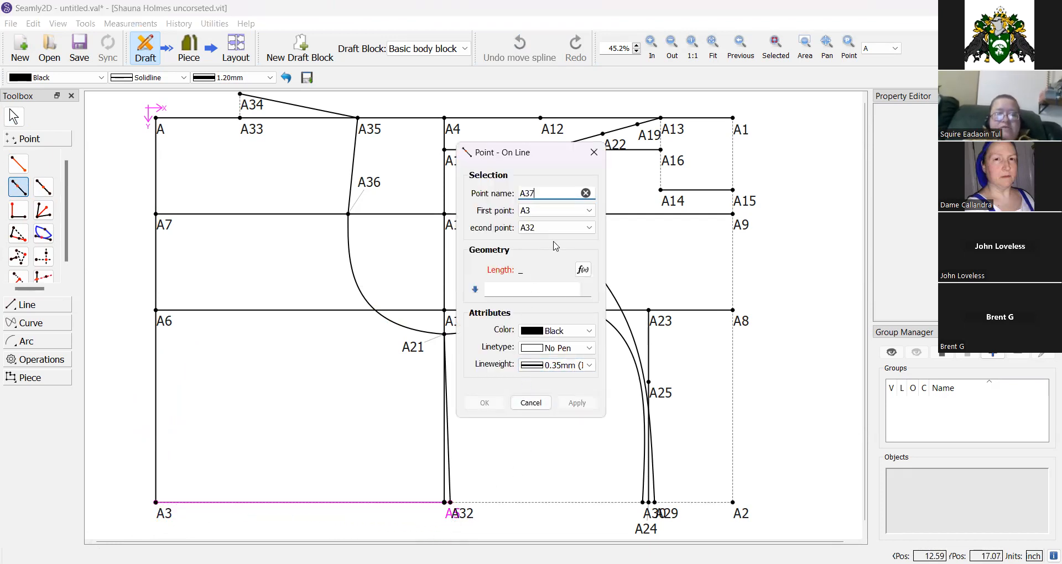
left_click(582, 269)
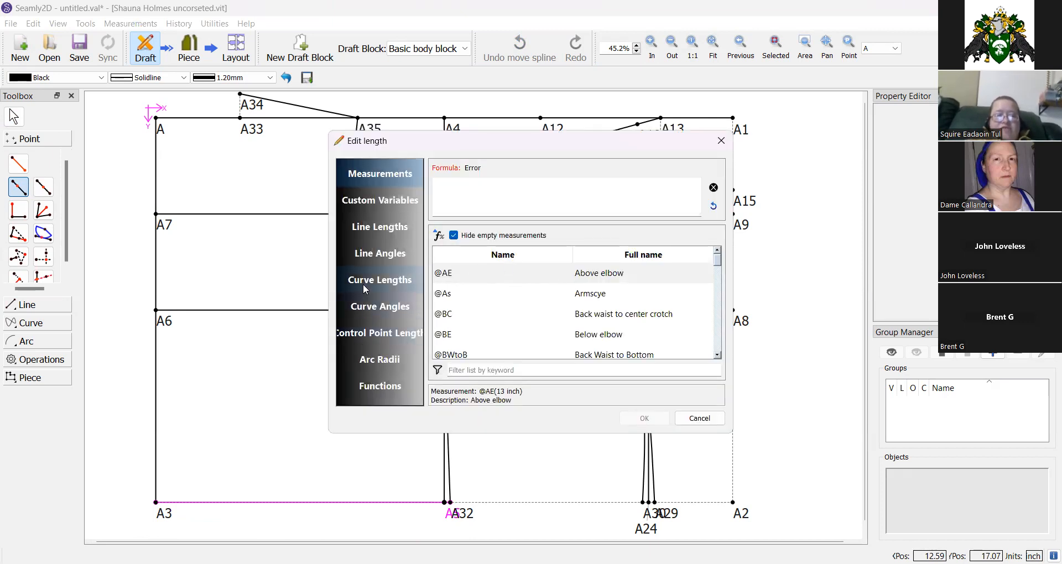
left_click(379, 227)
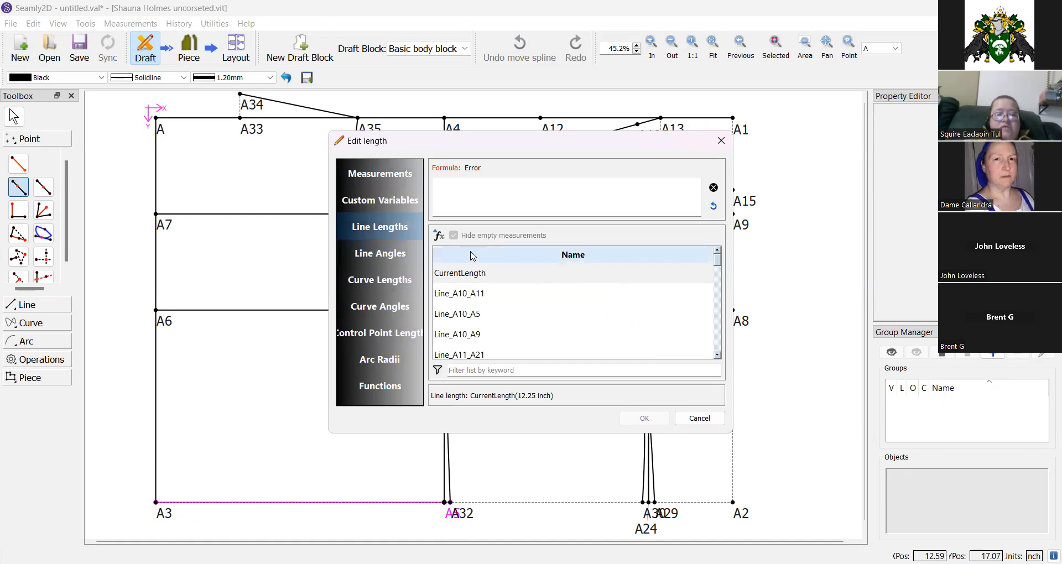
left_click(470, 369)
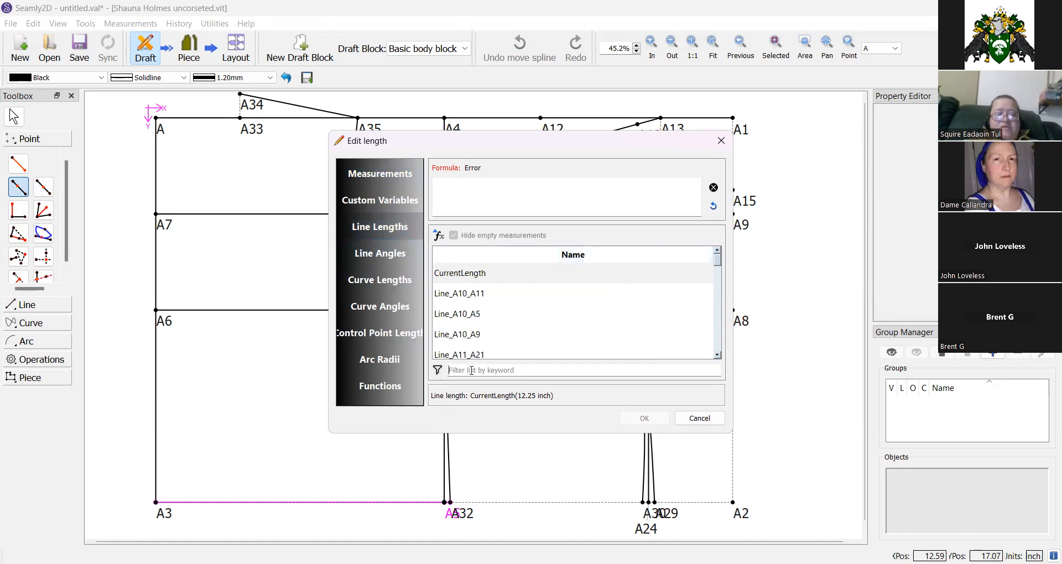
type("a32")
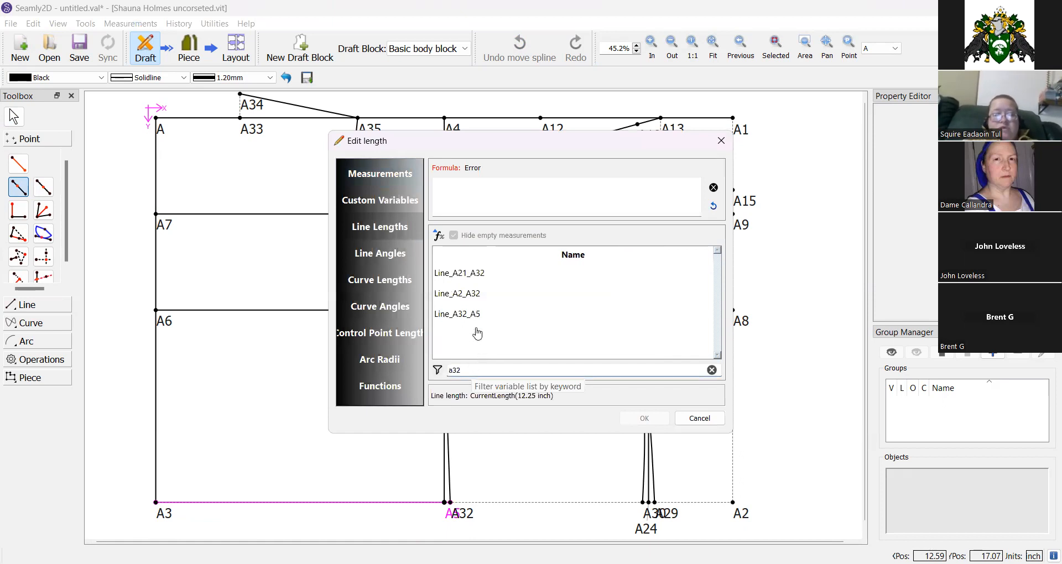
double_click(468, 298)
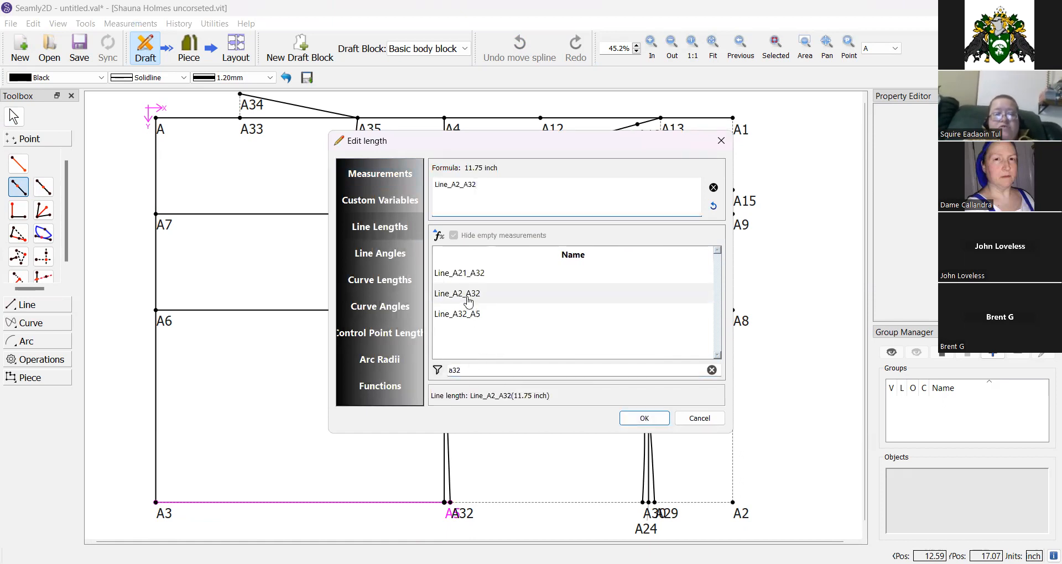
left_click(644, 418)
left_click(484, 402)
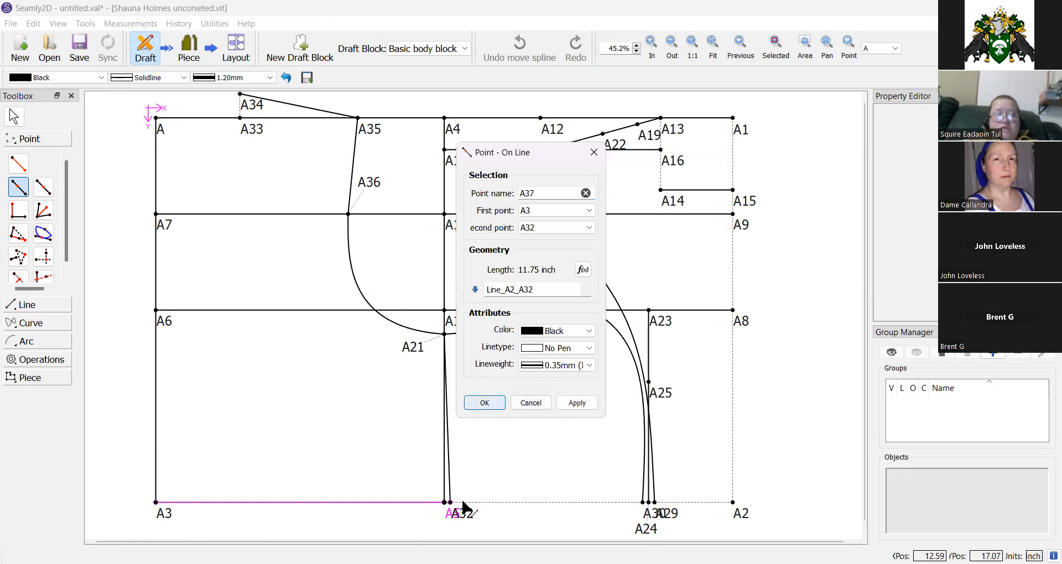
left_click_drag(462, 508, 449, 525)
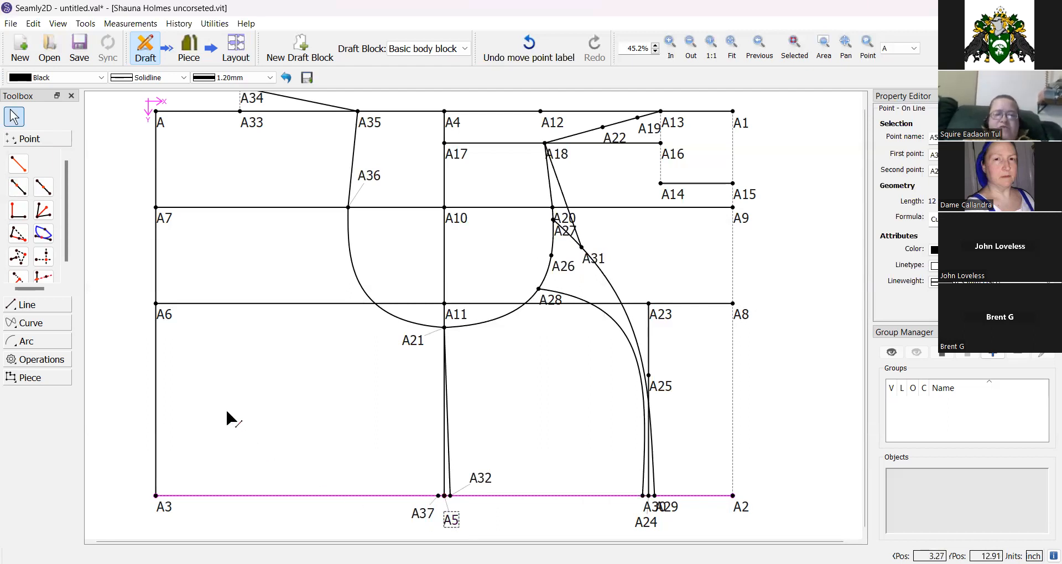
Draw a line from A21 to A37 for the back side seam.
left_click(42, 307)
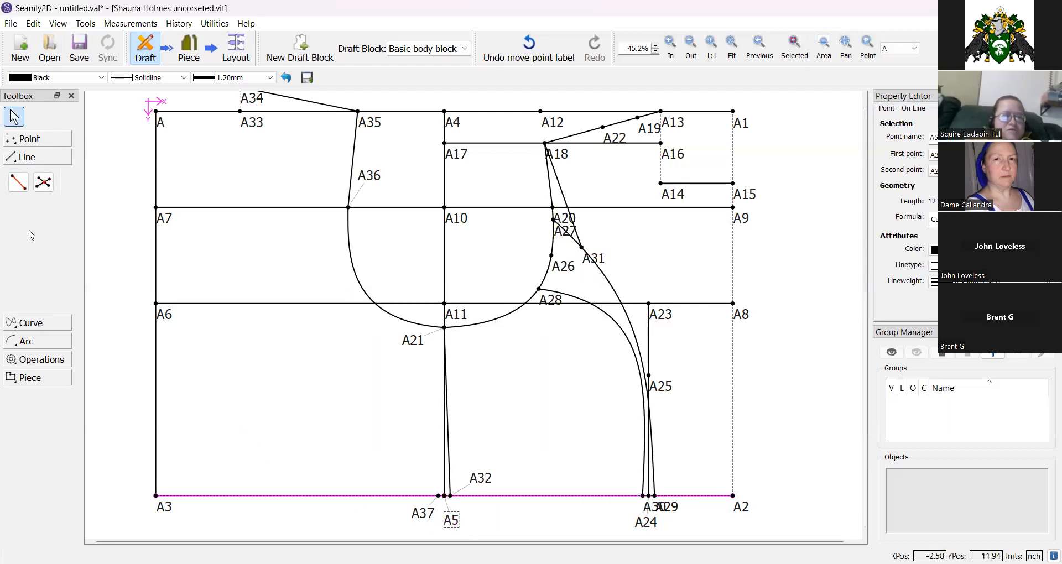
left_click(17, 190)
left_click(411, 343)
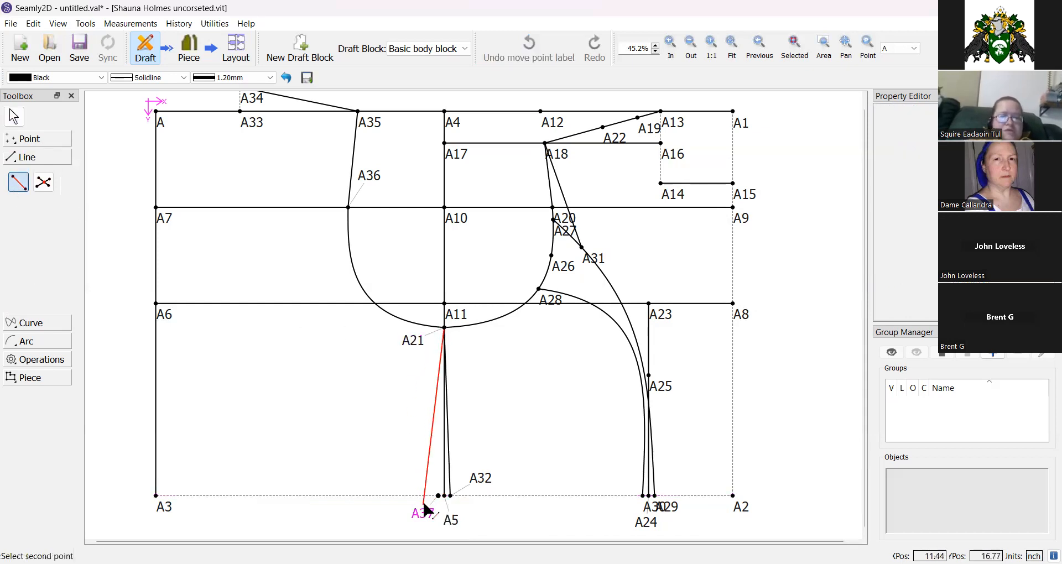
left_click(416, 515)
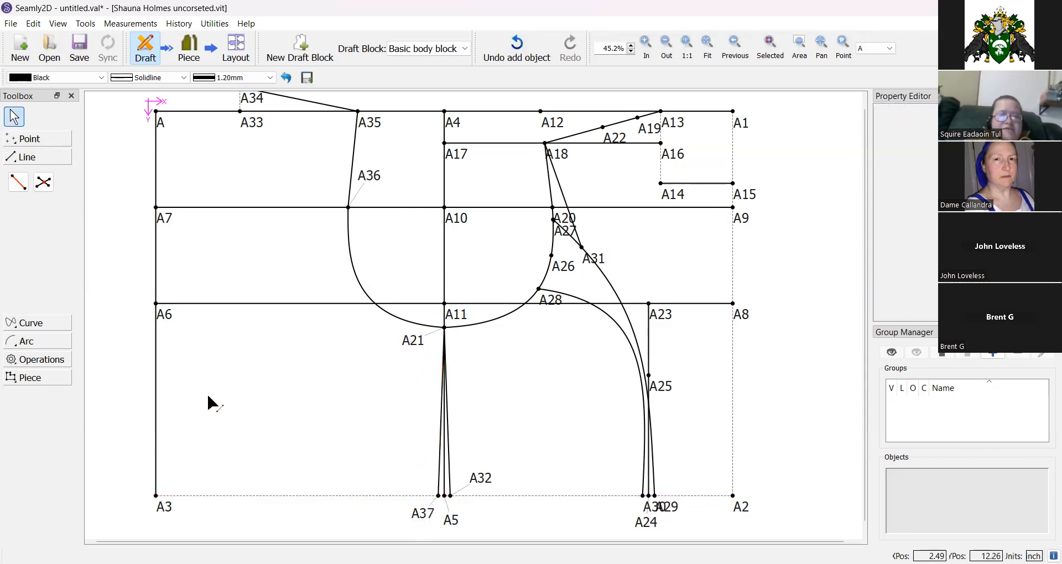
Place point A38 at the midpoint of line A3–A37.
left_click(32, 140)
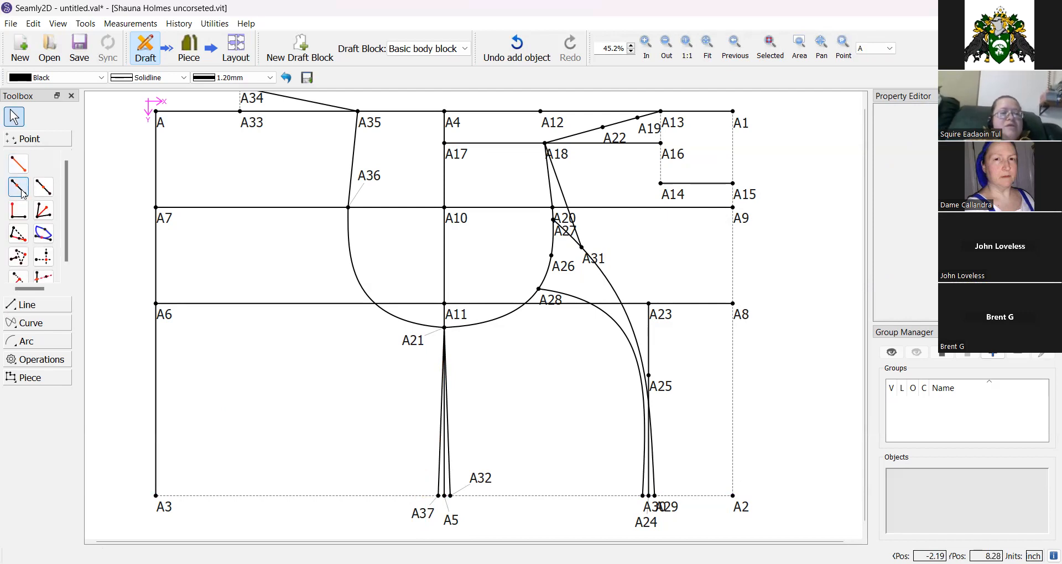
left_click(24, 191)
left_click(43, 187)
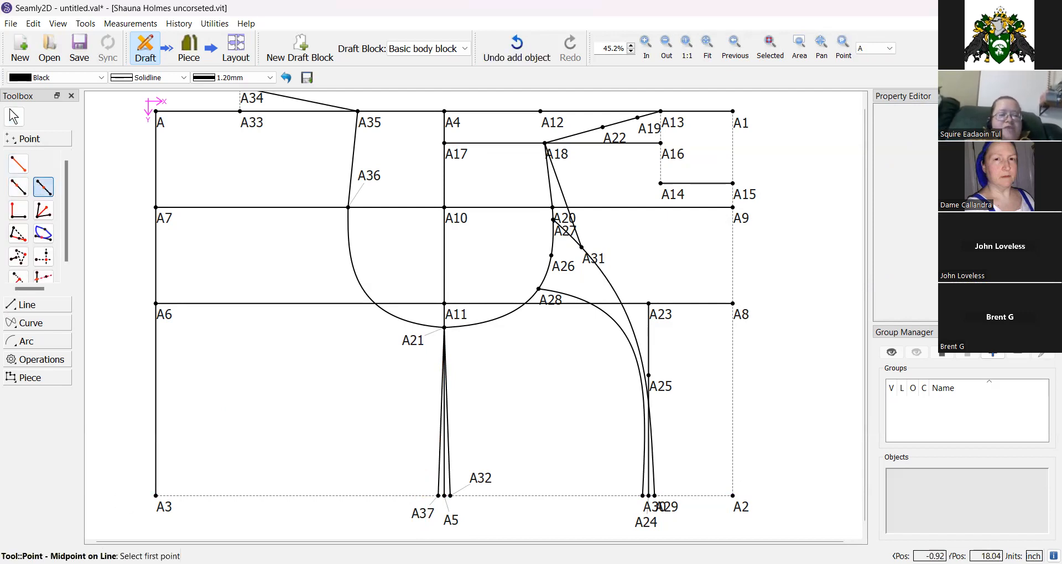
left_click(164, 509)
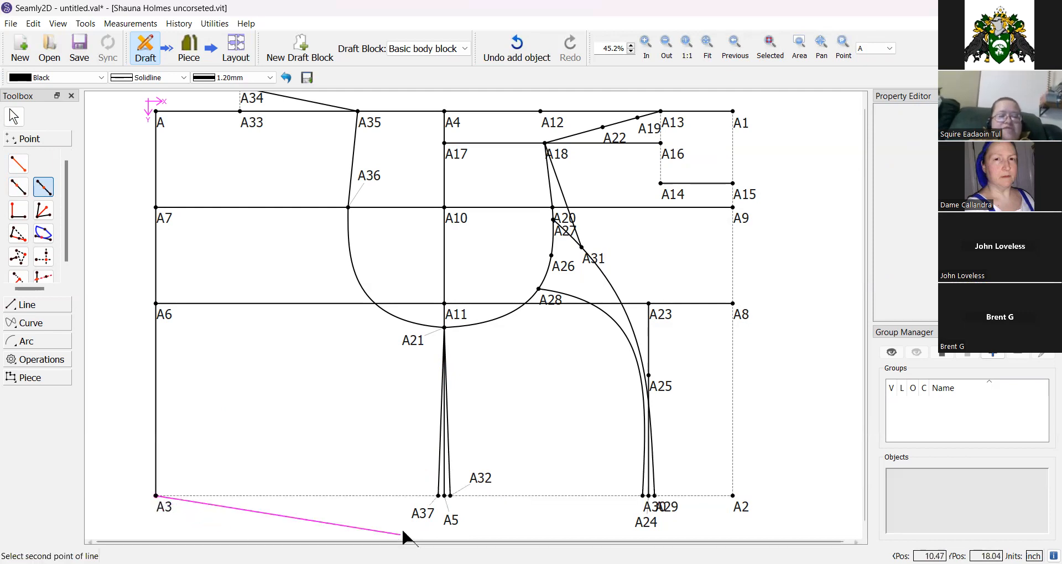
left_click(421, 517)
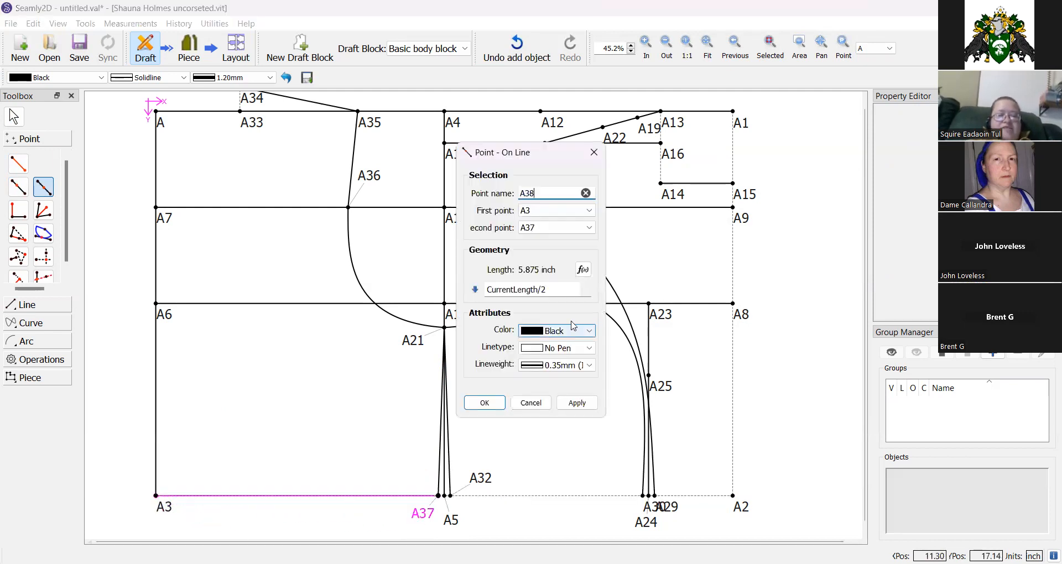
left_click(485, 404)
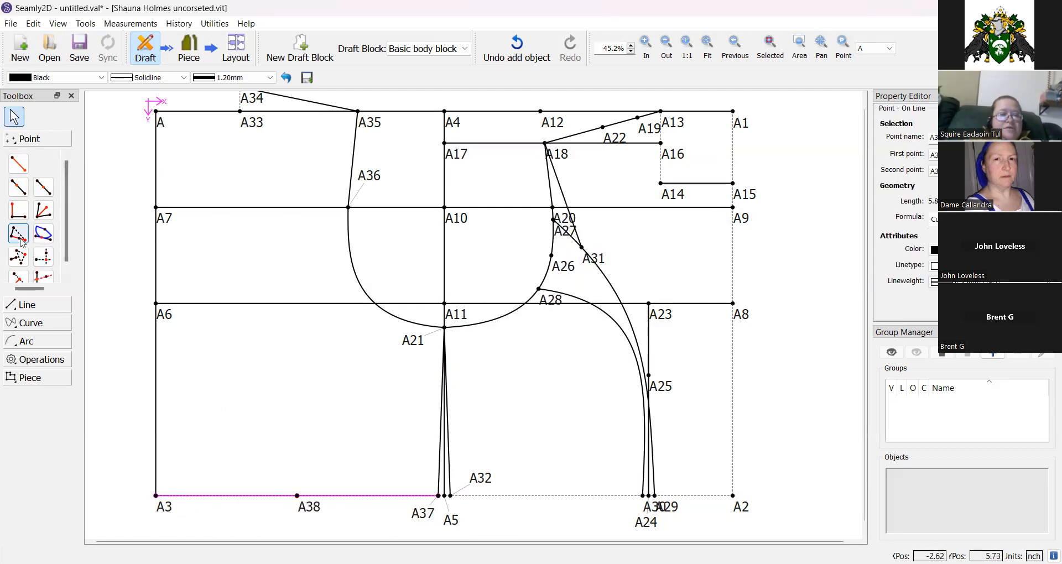
Place point A39 on line A6–A11 at length Line_A3_A38, and move A38's label clear.
left_click(19, 187)
left_click(159, 314)
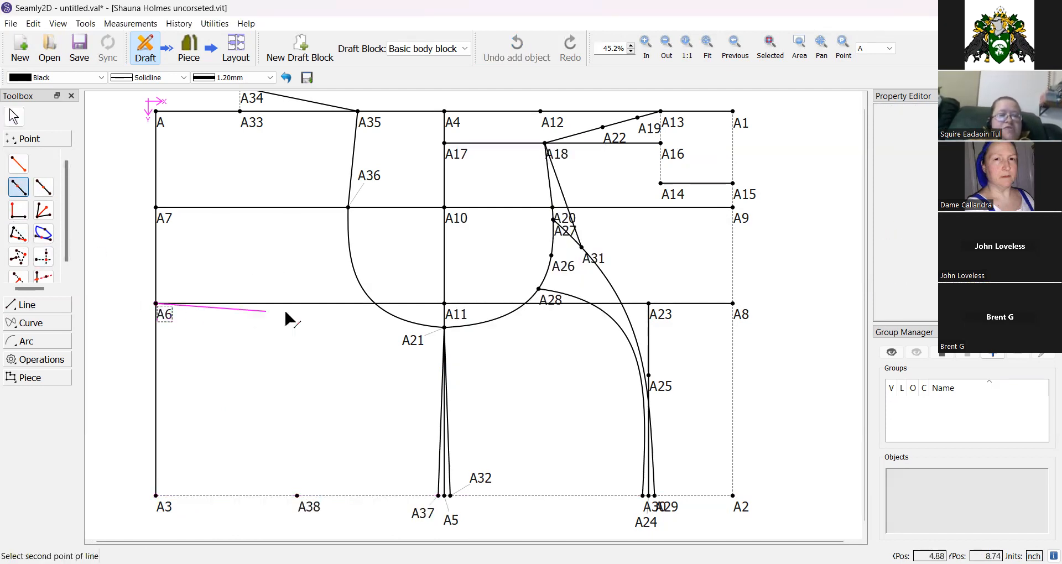
left_click(456, 319)
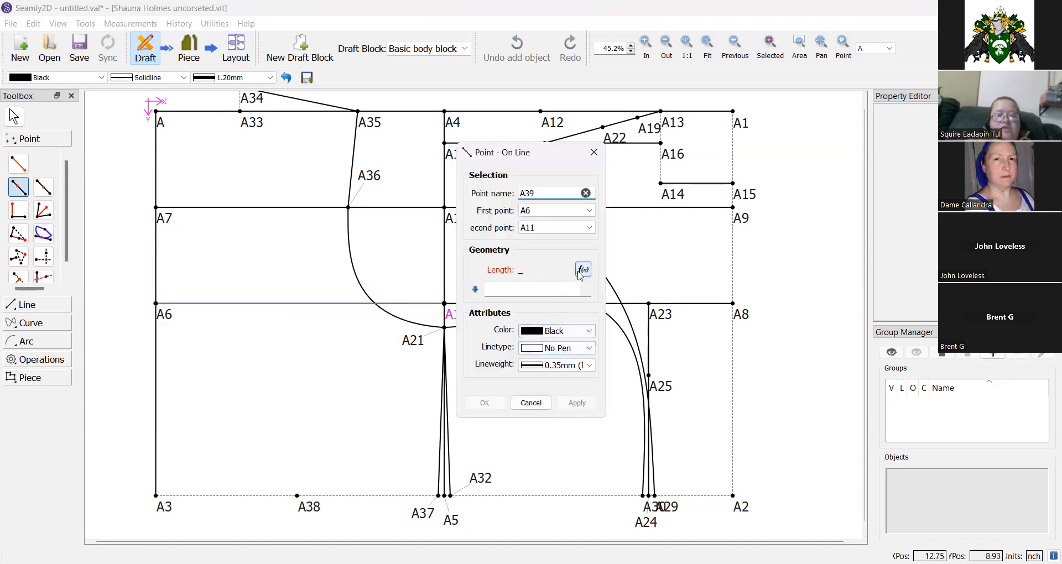
left_click(583, 270)
left_click(366, 229)
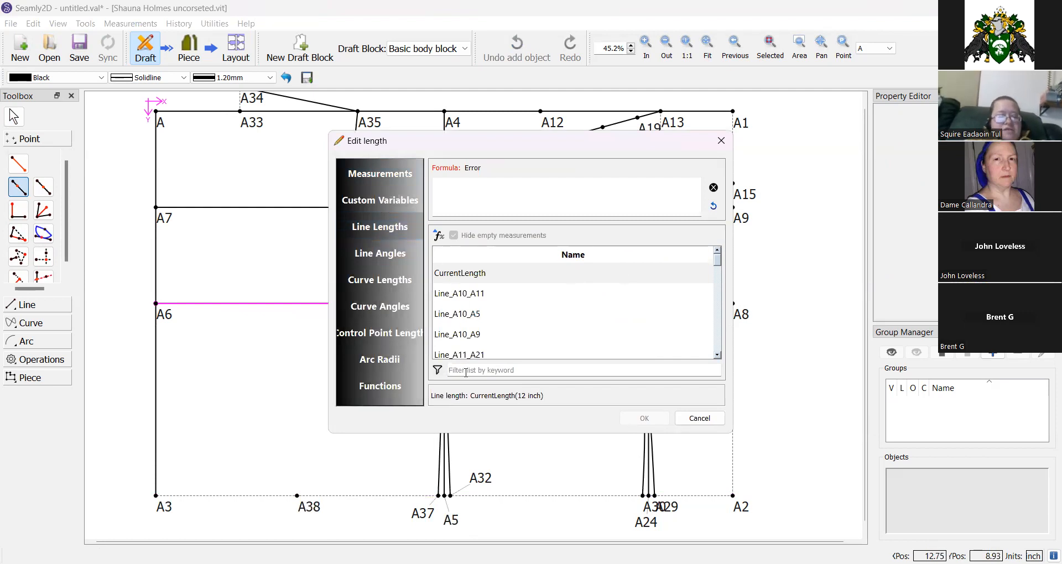
type("a3")
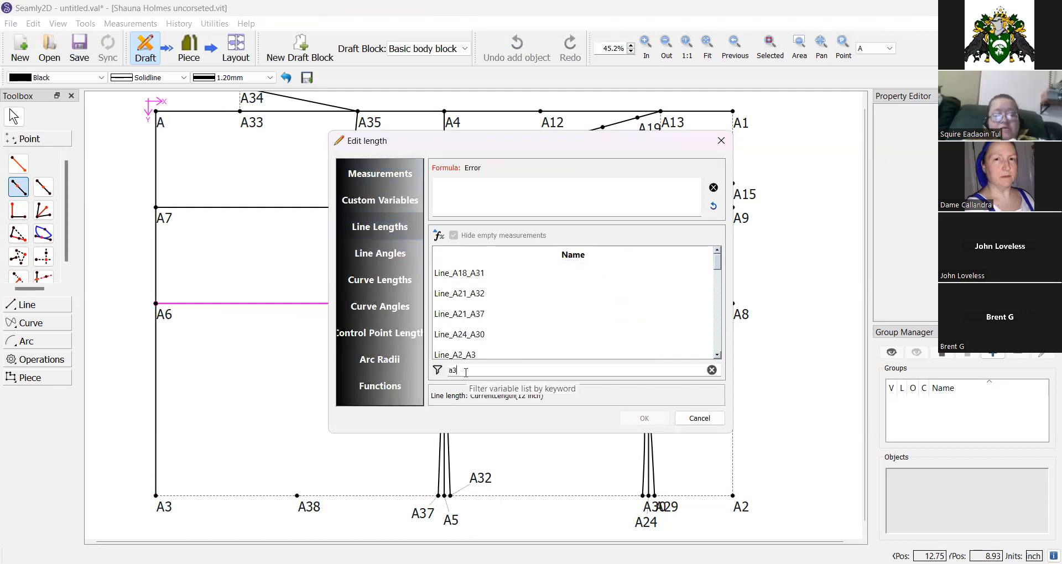
type("8")
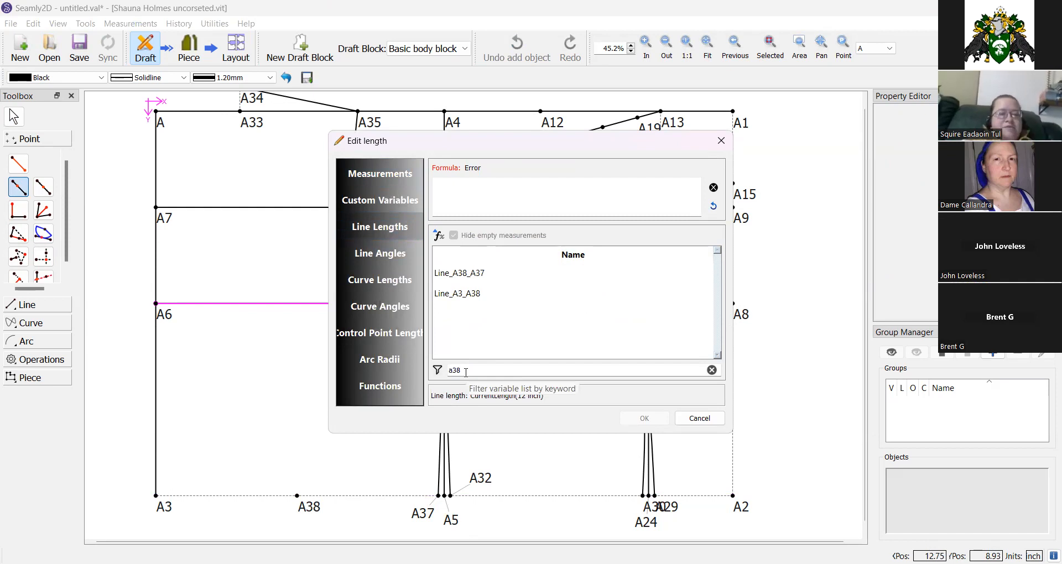
double_click(467, 294)
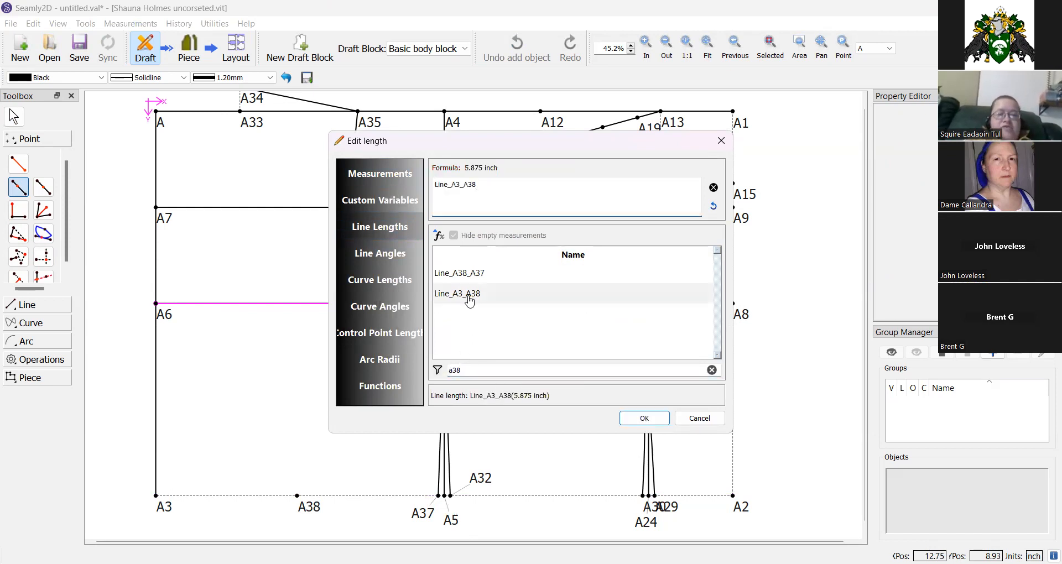
left_click(644, 418)
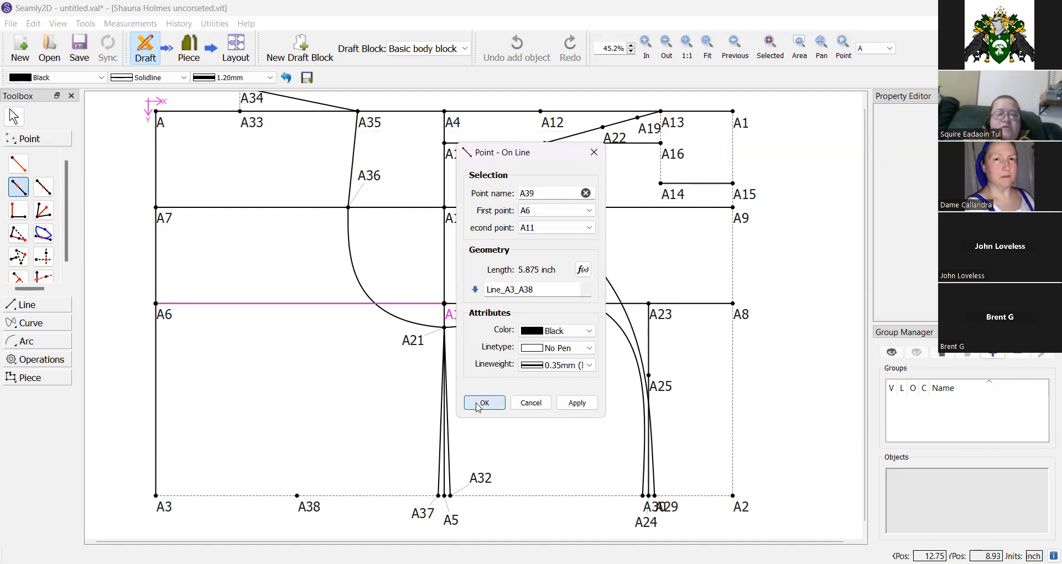
left_click(483, 403)
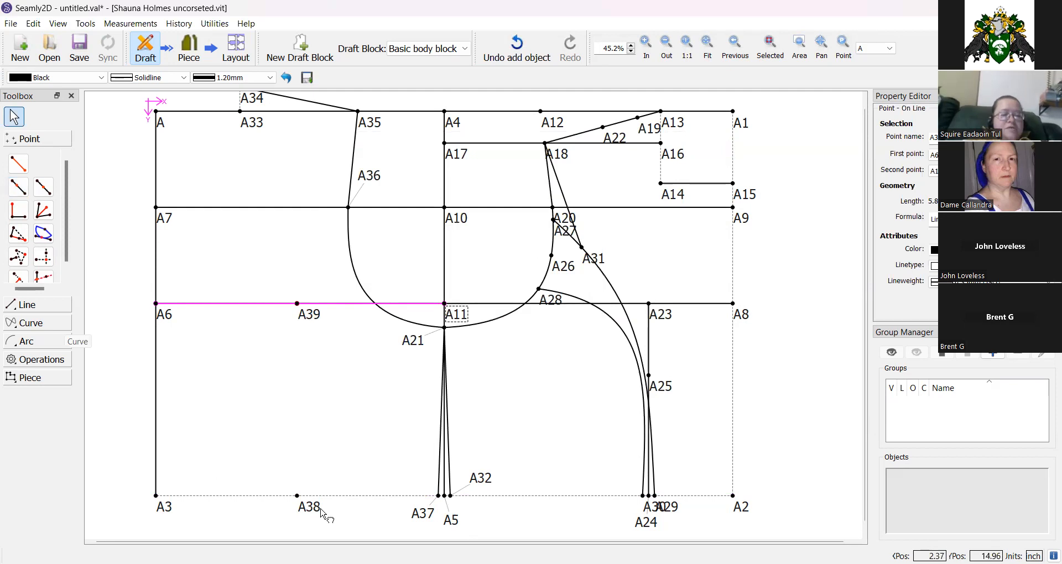
left_click_drag(322, 511, 312, 485)
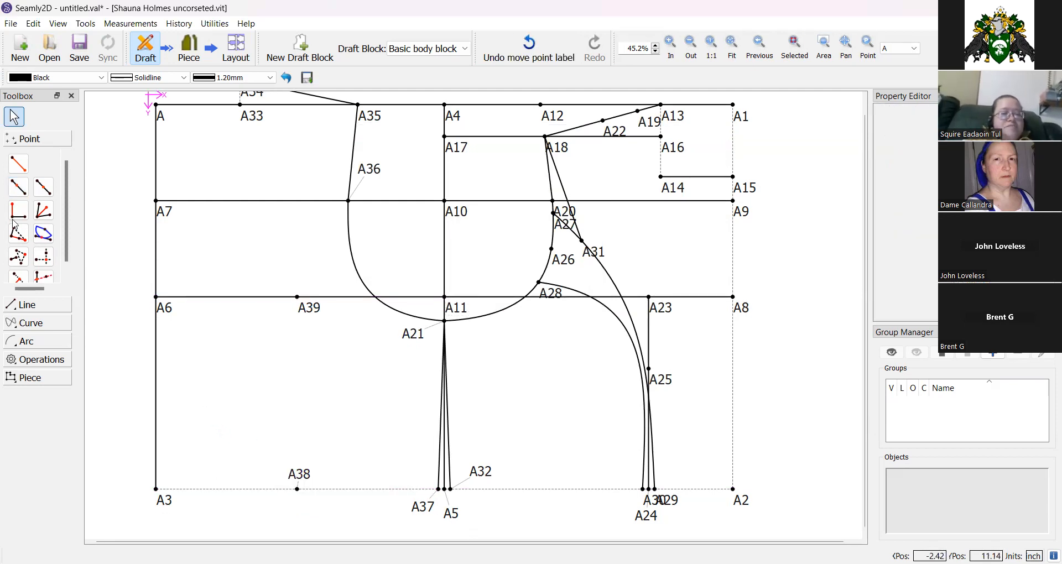
left_click(26, 192)
left_click(296, 489)
left_click(166, 498)
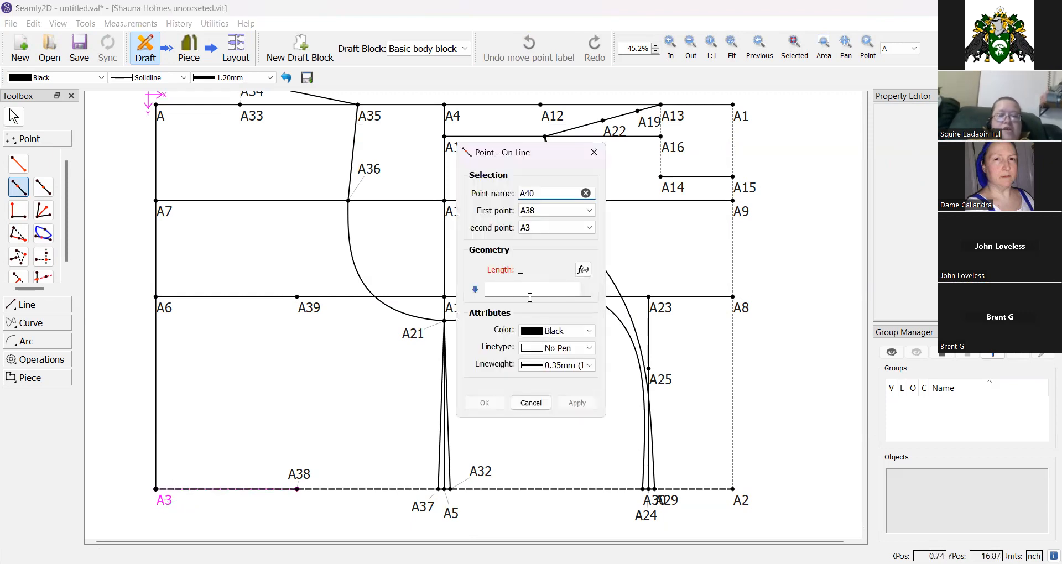
left_click(582, 271)
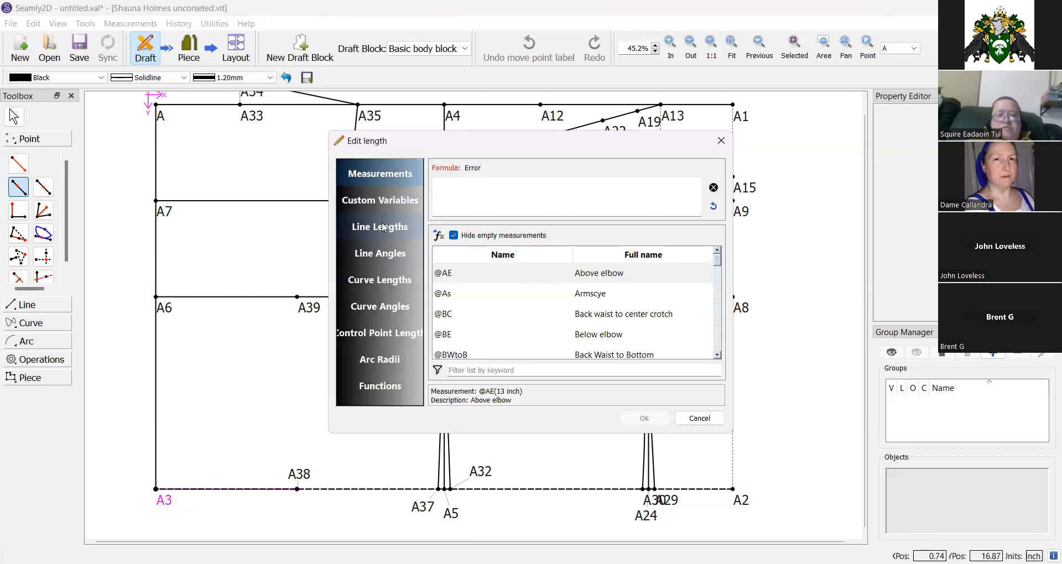
left_click(488, 365)
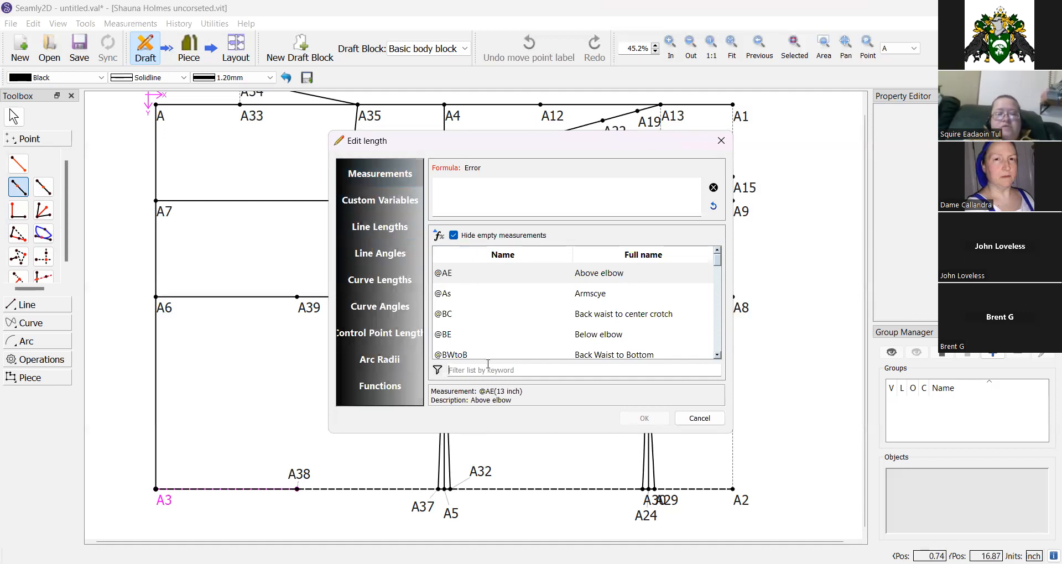
type("dart")
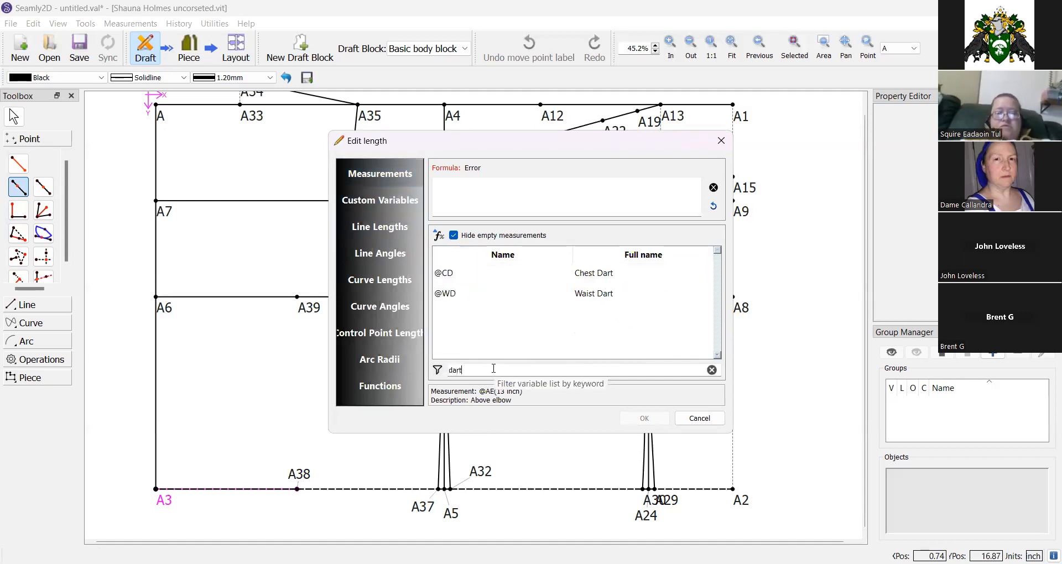
double_click(547, 299)
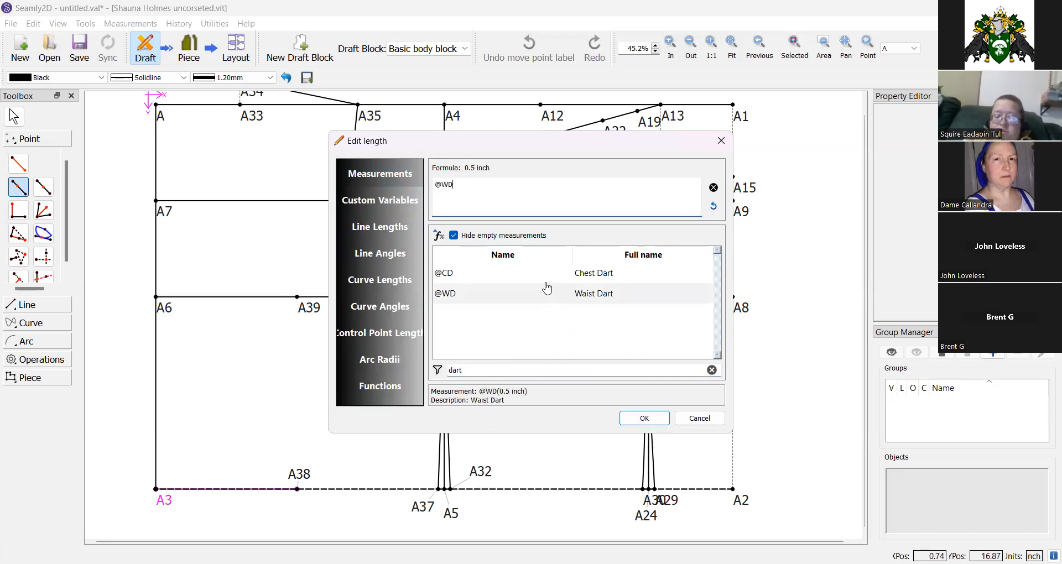
type("/2")
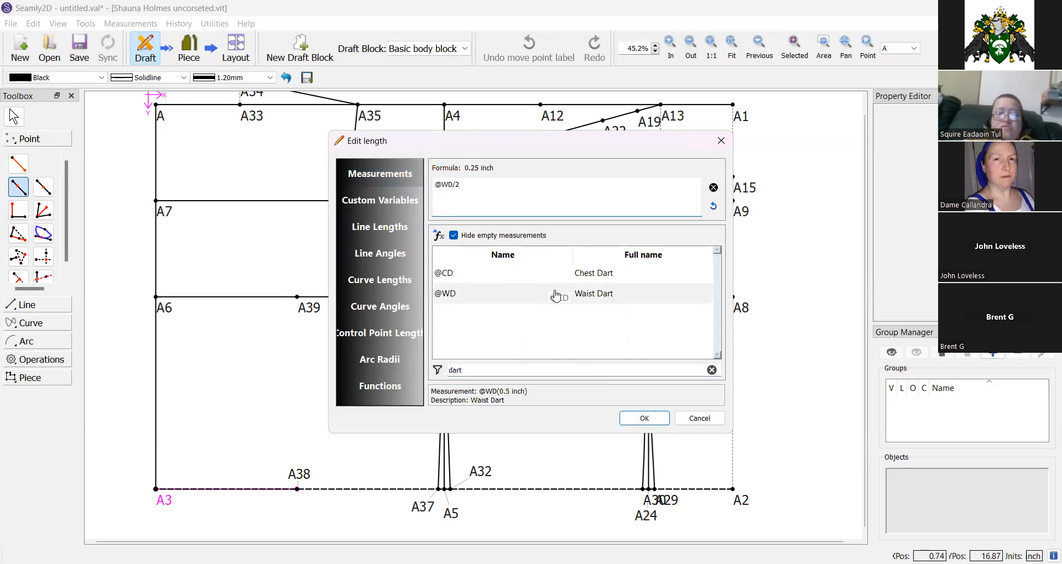
left_click(643, 418)
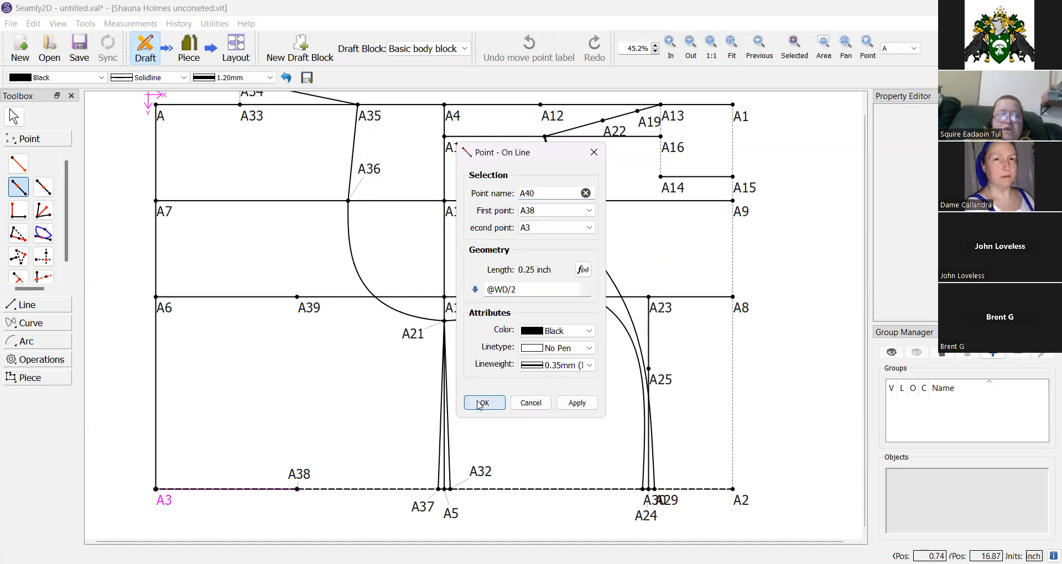
left_click(479, 403)
left_click_drag(301, 505, 264, 511)
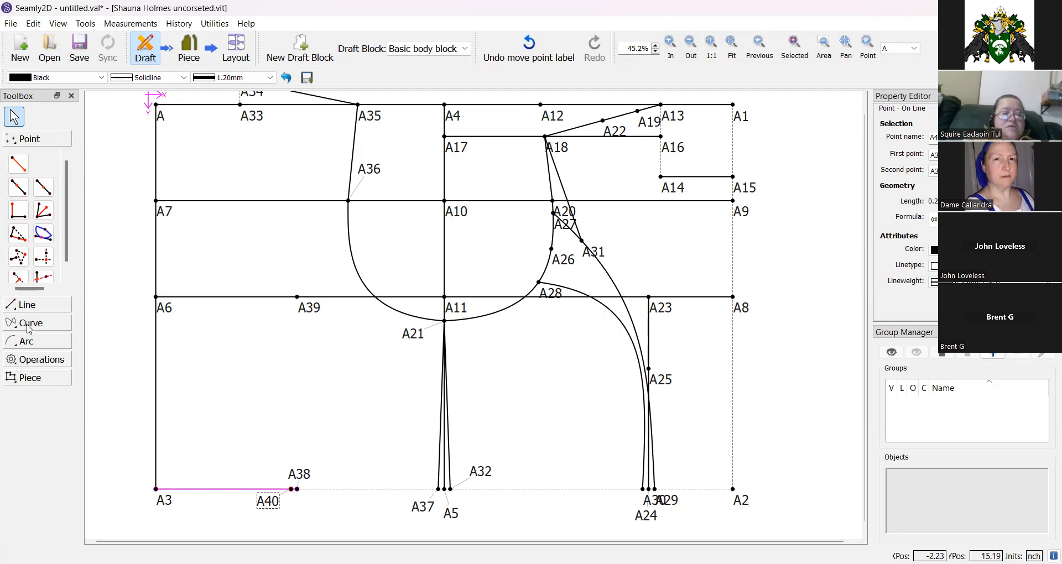
Place point A41 on line A38–A37 at length Line_A38_A40.
left_click(18, 187)
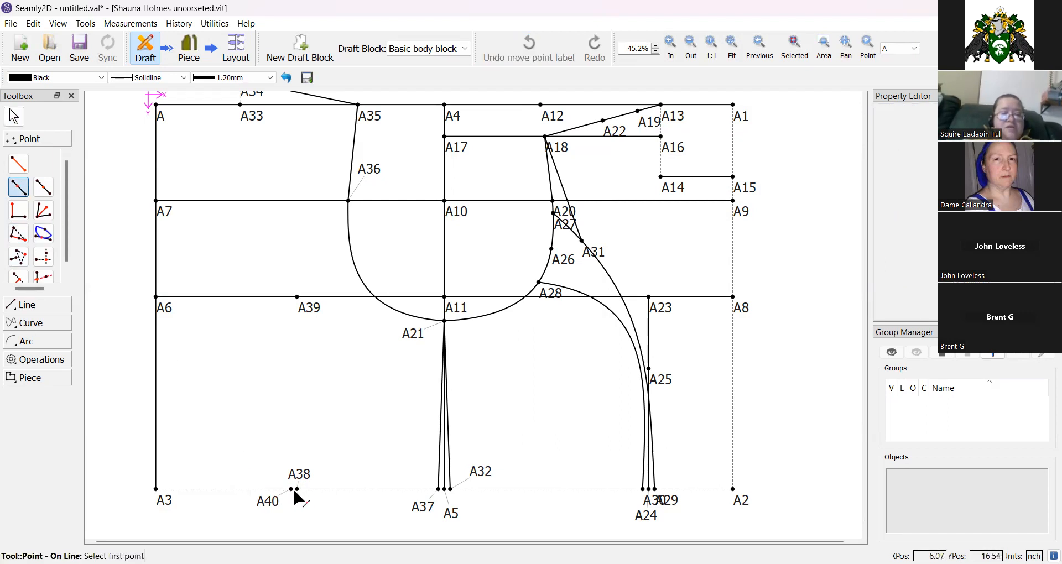
left_click(297, 489)
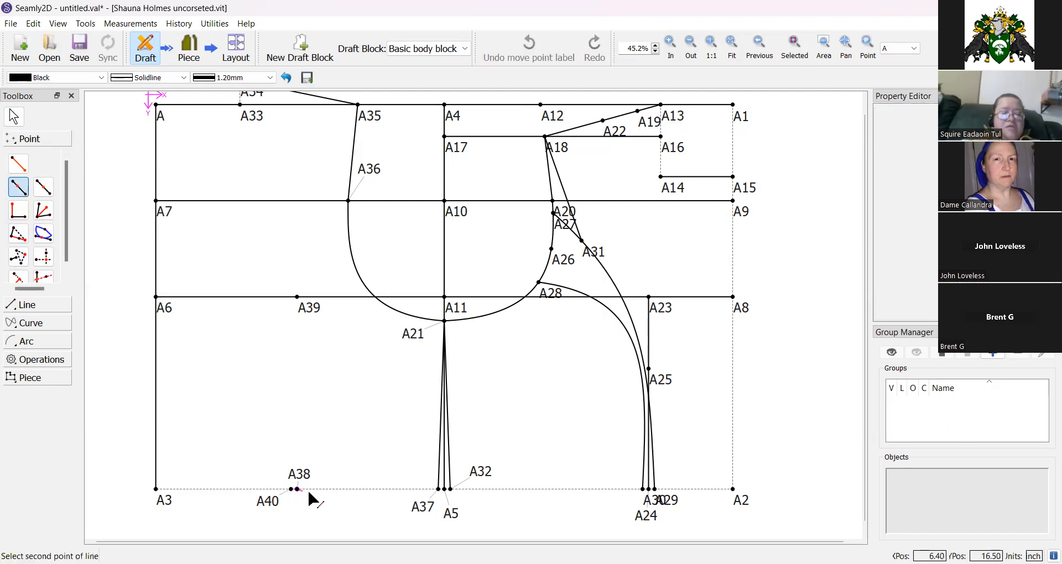
left_click(421, 508)
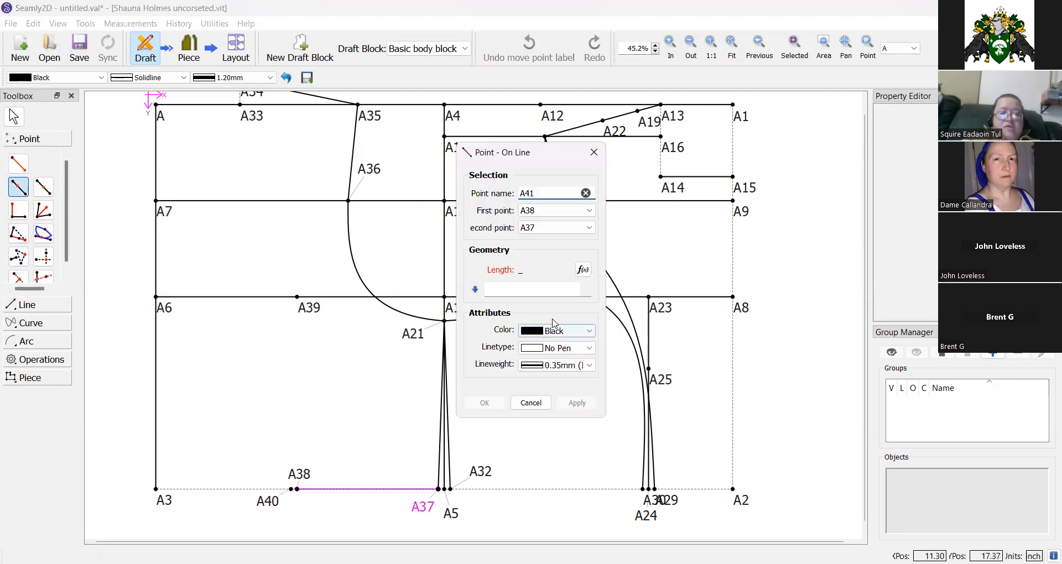
left_click(582, 270)
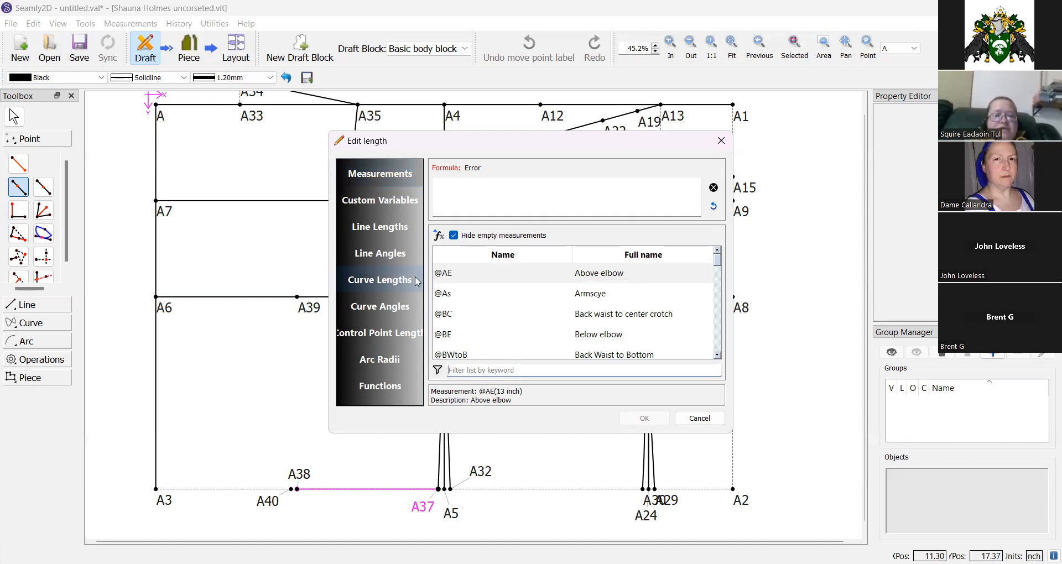
left_click(379, 224)
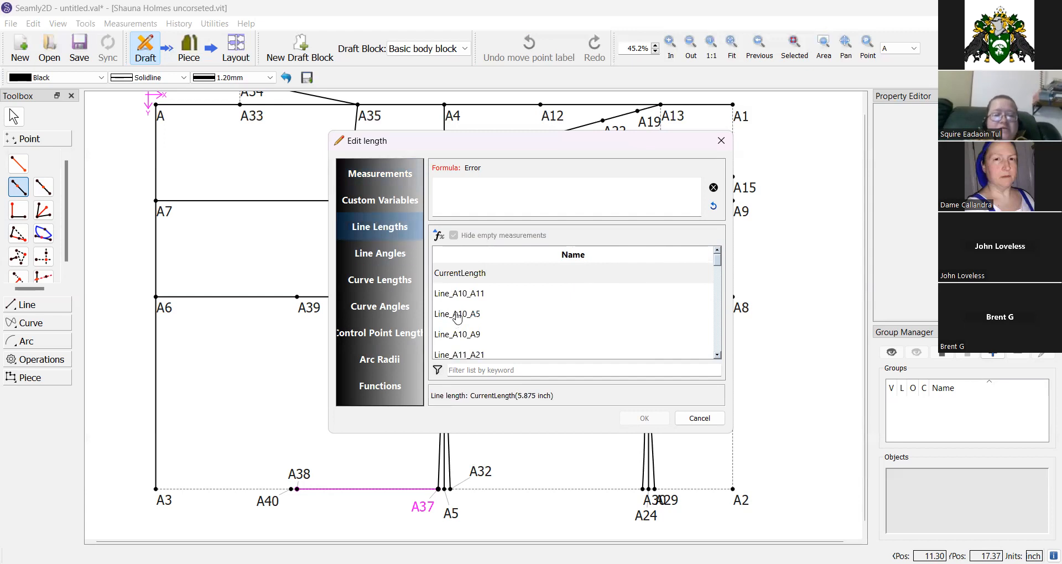
left_click(467, 370)
type("a")
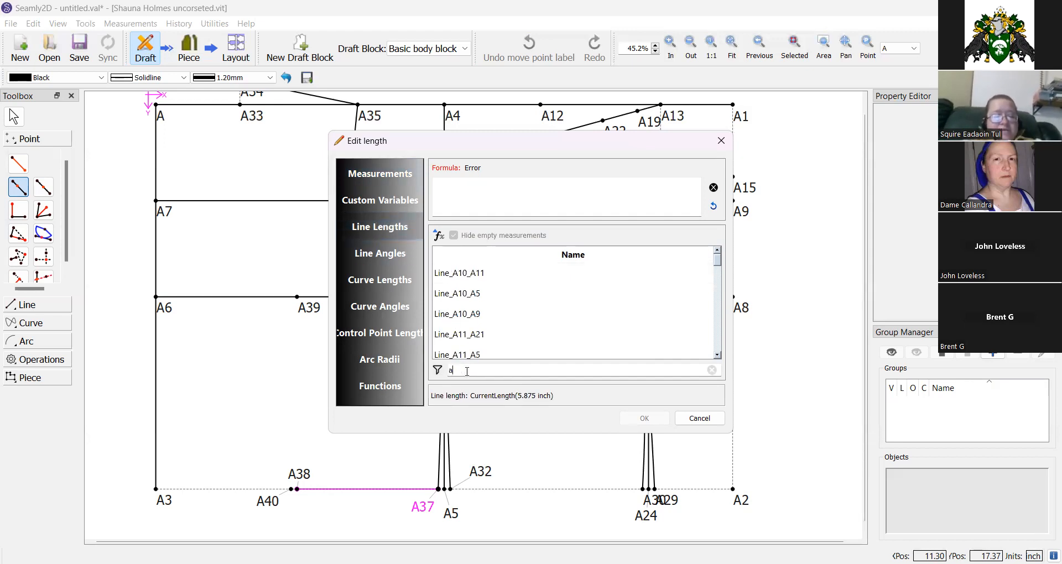
type("40")
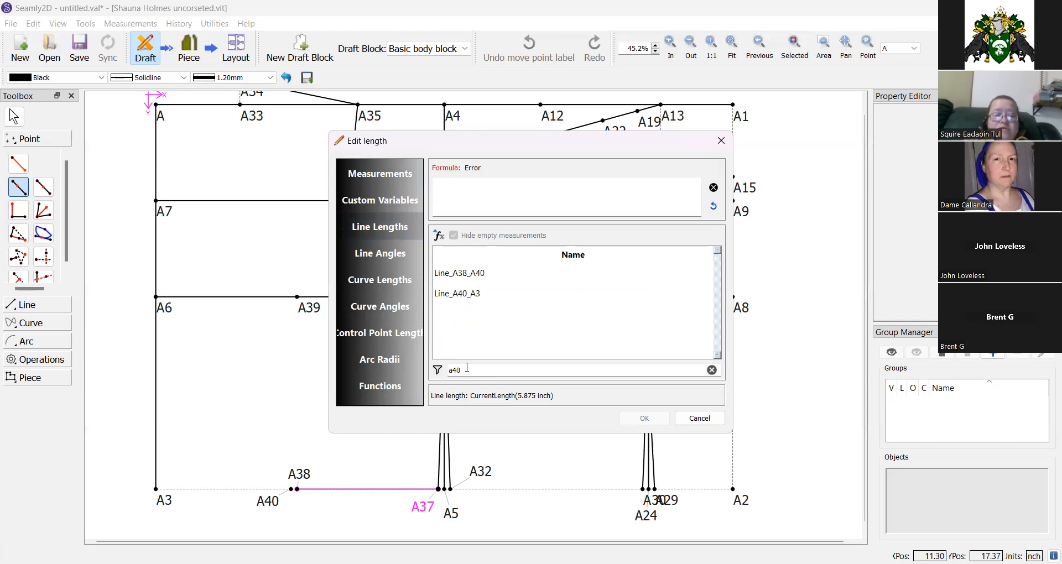
double_click(479, 277)
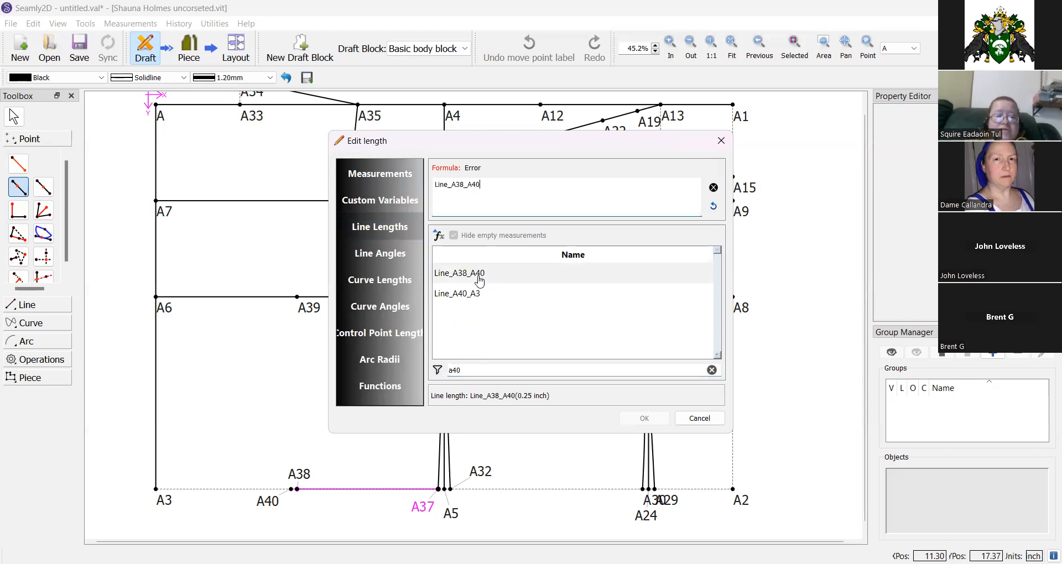
left_click(644, 418)
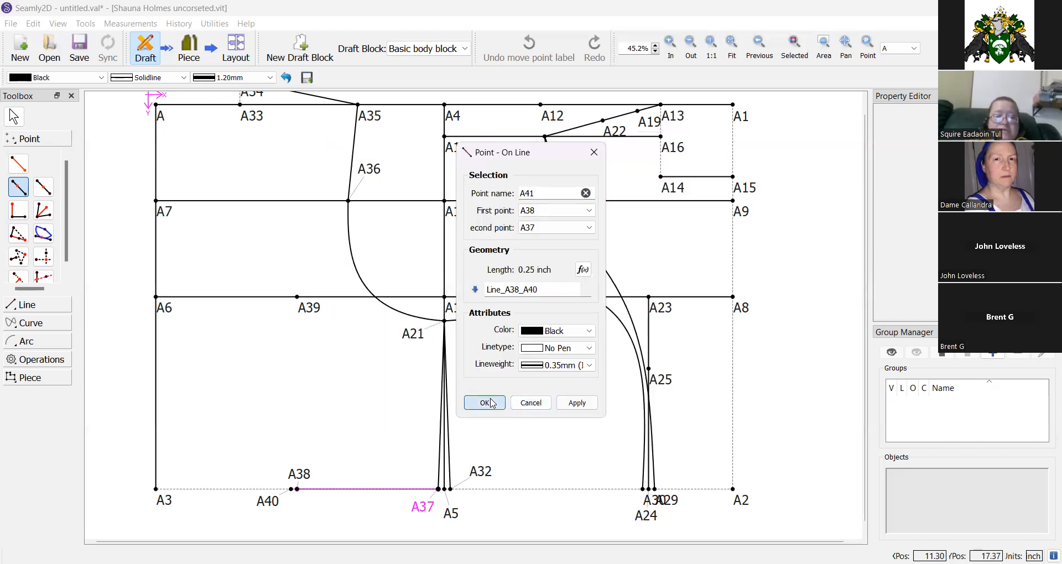
left_click(484, 402)
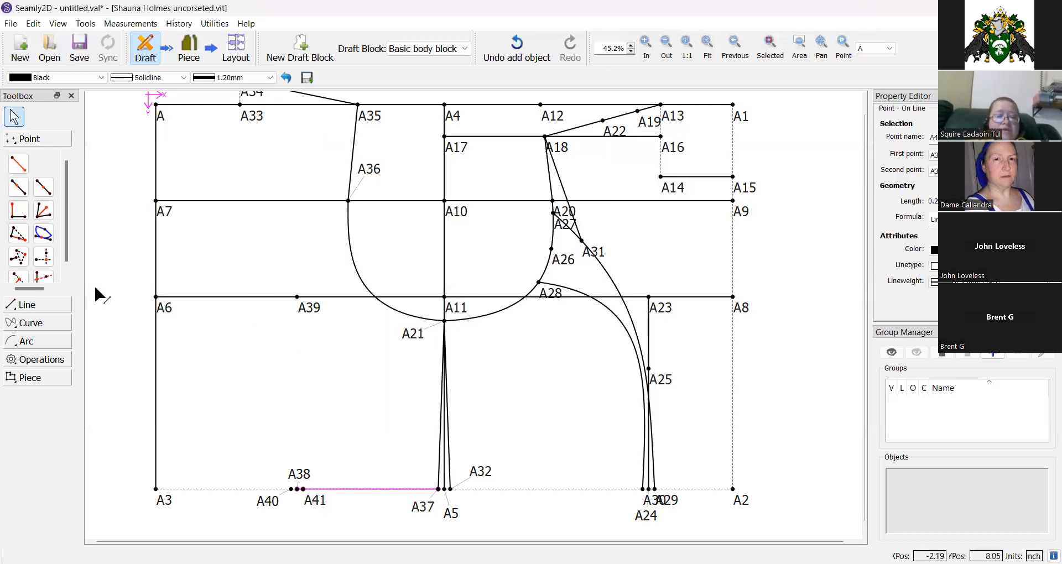
Draw a spline path from A36 through A39 to A40 and shape its control handles.
left_click(25, 326)
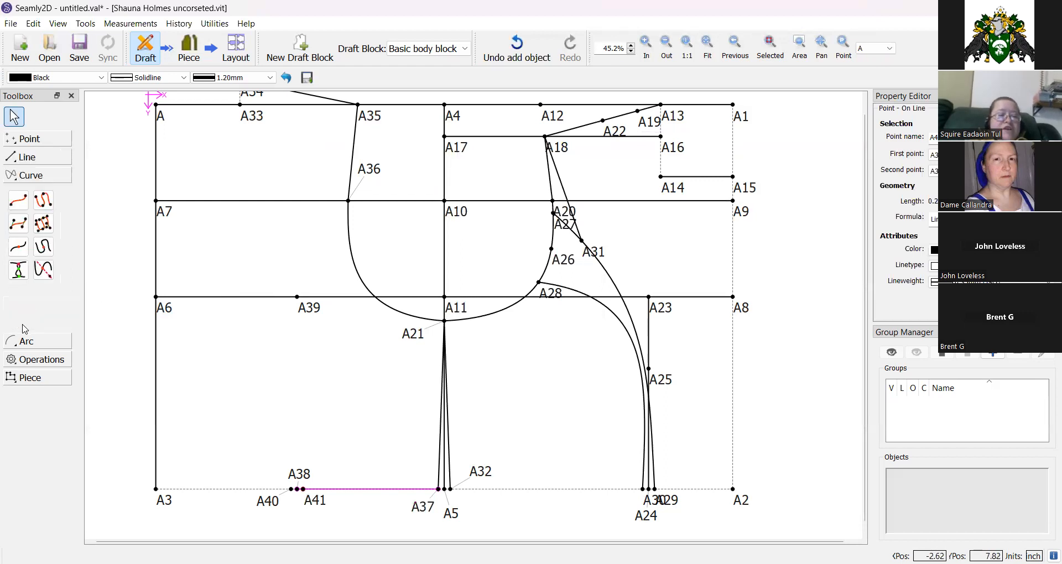
left_click(17, 205)
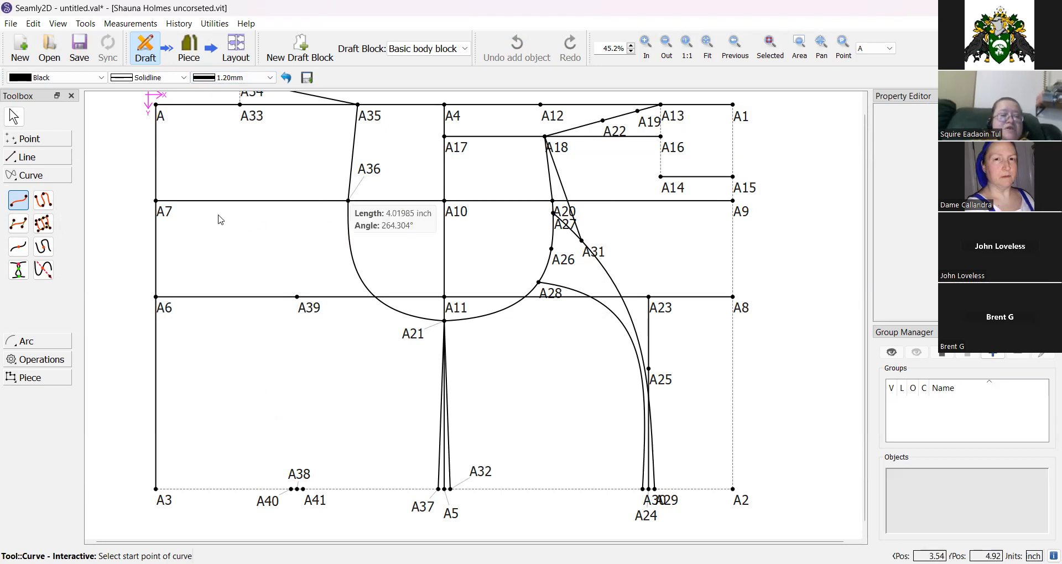
left_click(44, 201)
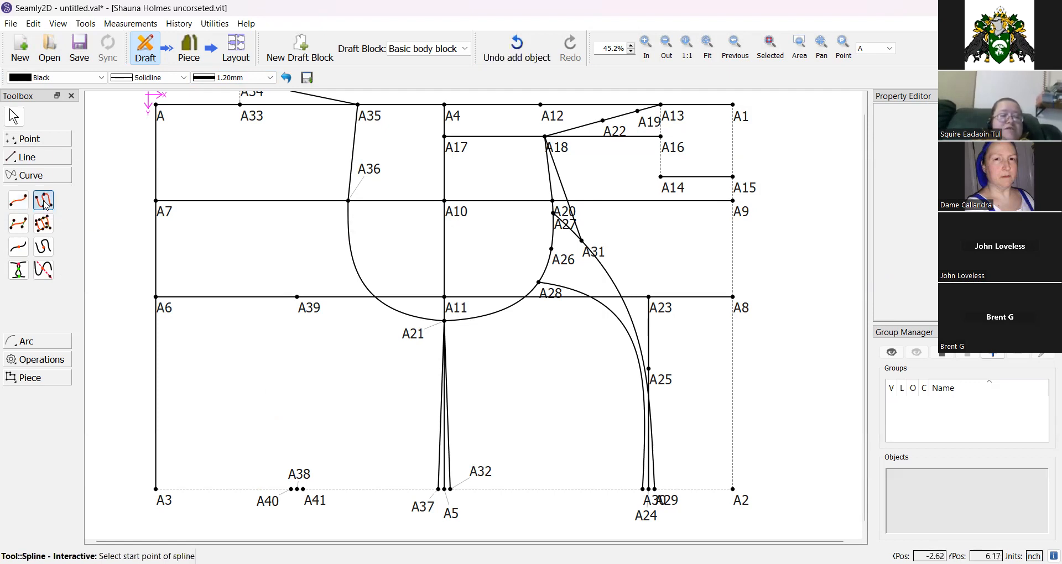
left_click(347, 202)
left_click(297, 297)
left_click(265, 498)
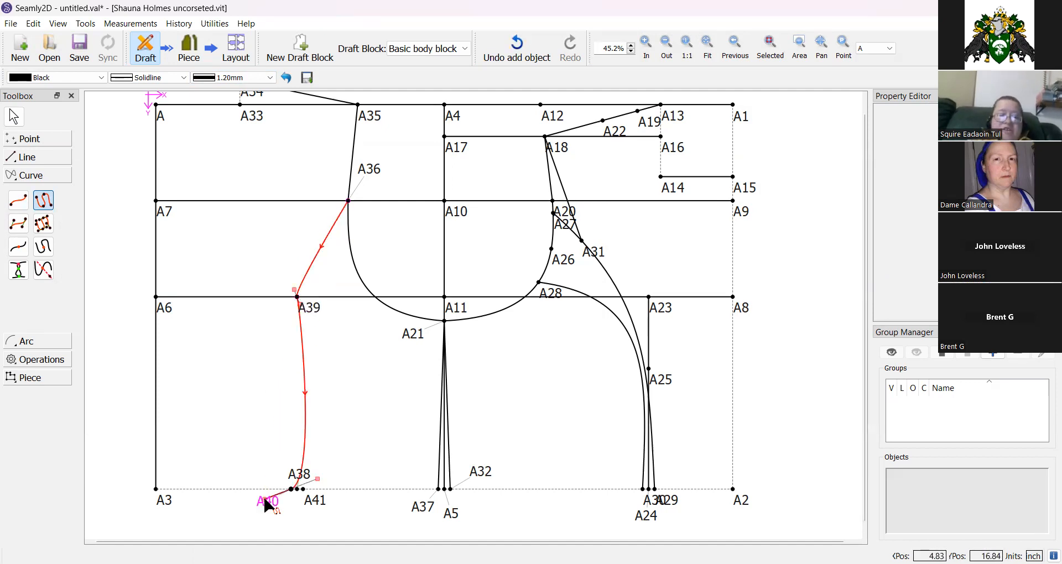
key("Return")
left_click_drag(318, 479, 285, 376)
mouse_move(298, 303)
left_mouse_down()
mouse_move(292, 311)
mouse_move(303, 282)
mouse_move(291, 318)
left_mouse_up()
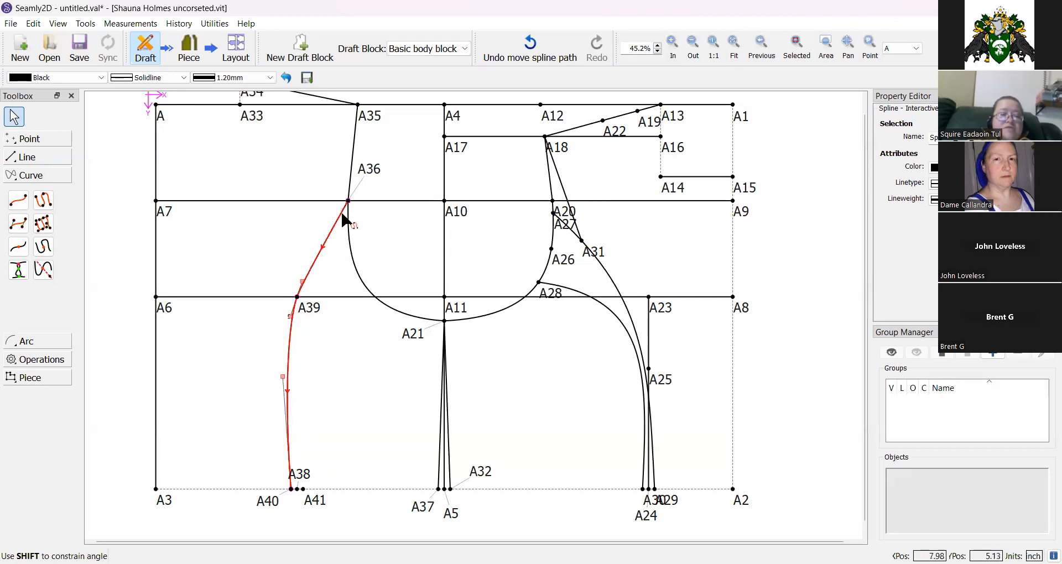
Reshape the A36–A39–A40 spline's upper segment near A36.
left_click(733, 47)
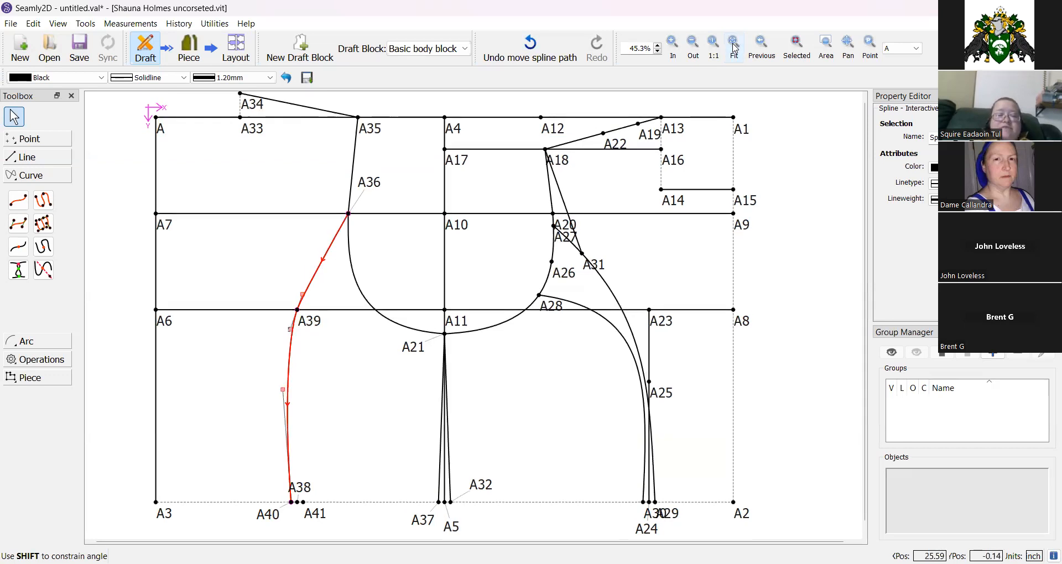
left_click(674, 50)
left_click(673, 44)
left_click(673, 44)
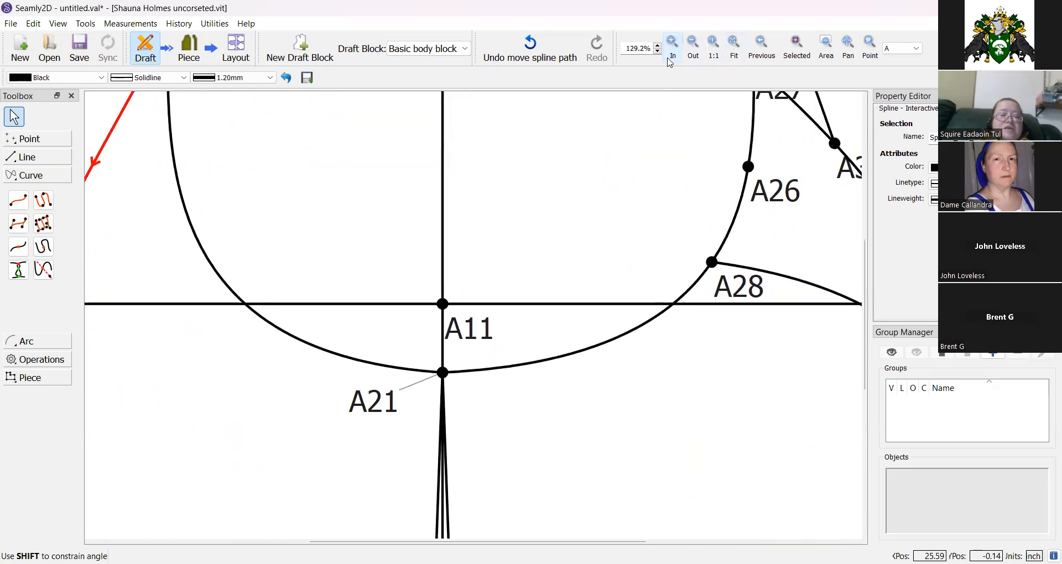
scroll(202, 303, "up", 2)
scroll(202, 303, "up", 4)
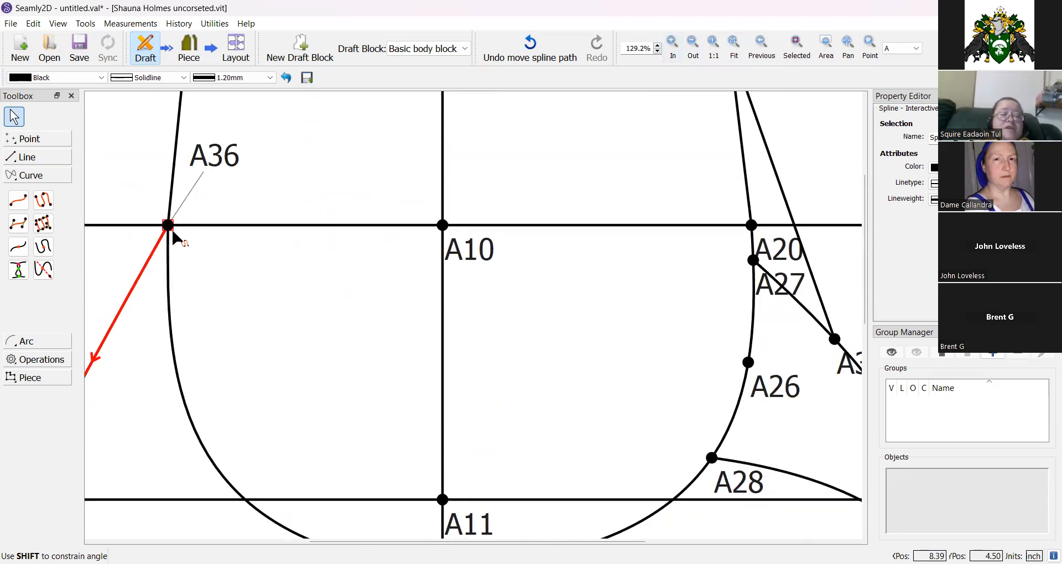
left_click_drag(152, 259, 138, 317)
left_click(694, 51)
left_click(695, 52)
left_click(695, 51)
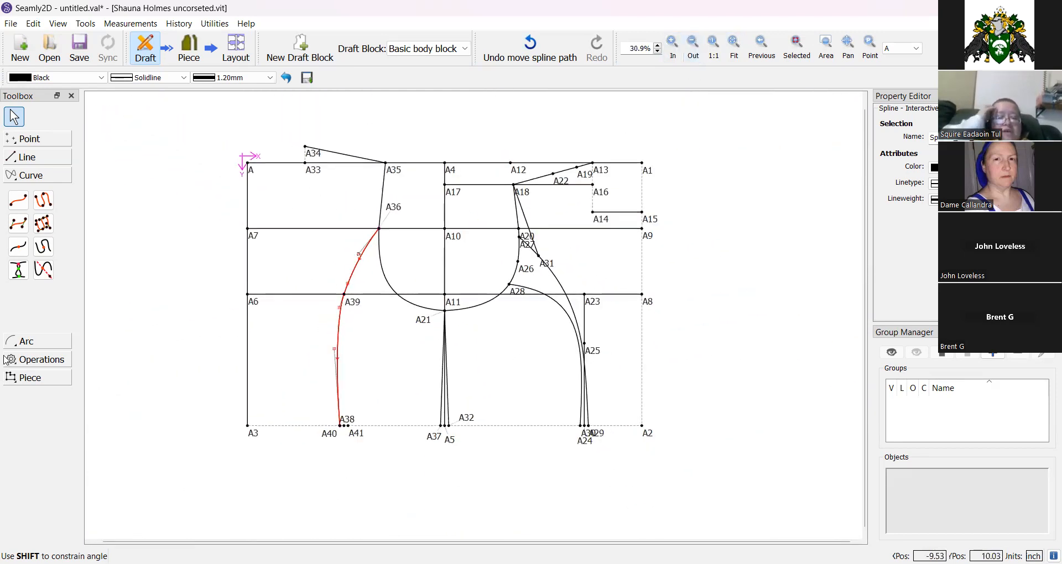
Draw a second spline path from A41 through A39 to A36.
left_click(19, 225)
left_click(43, 200)
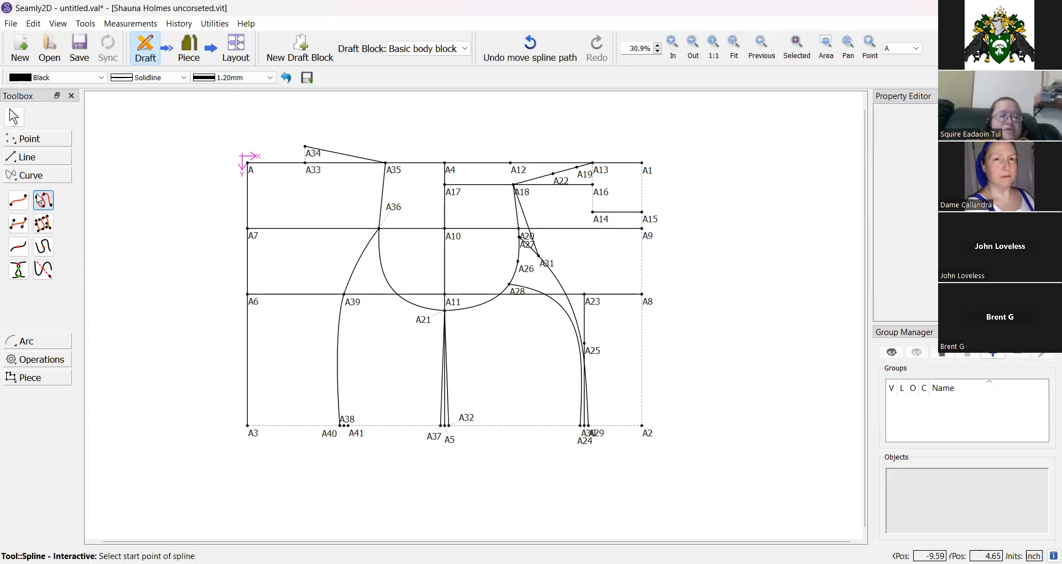
left_click(357, 437)
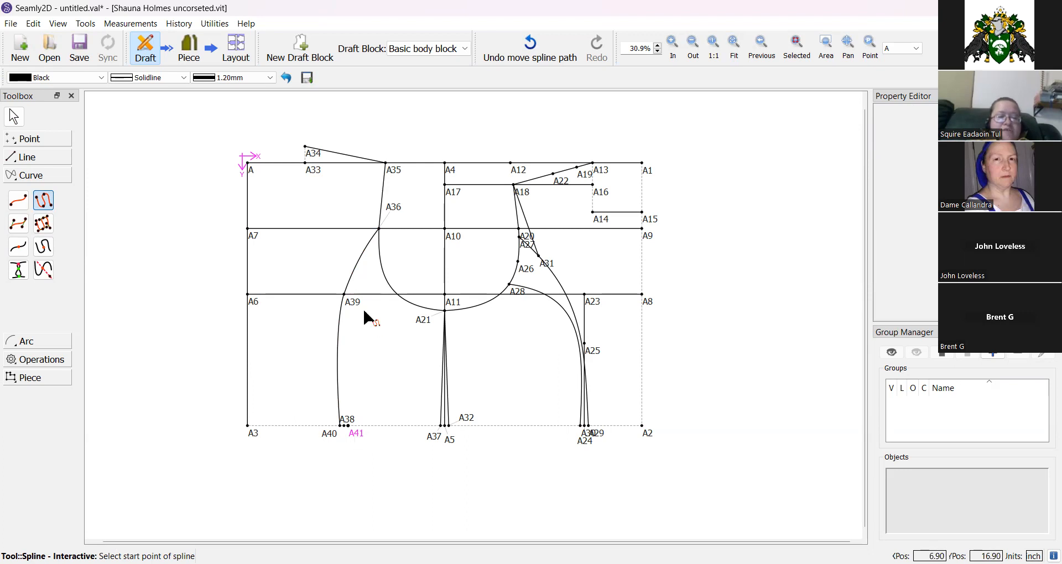
left_click(345, 296)
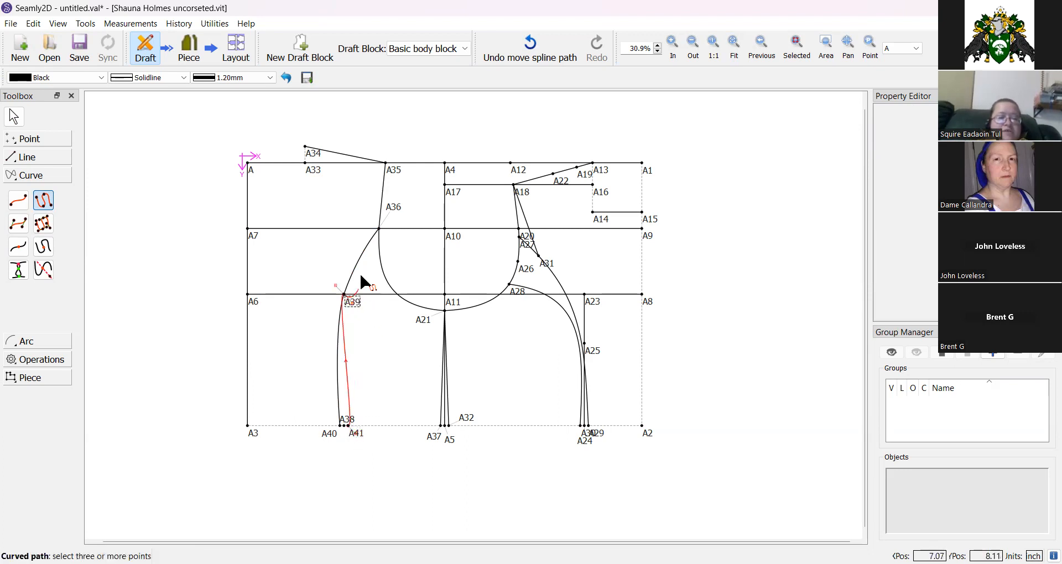
left_click(382, 224)
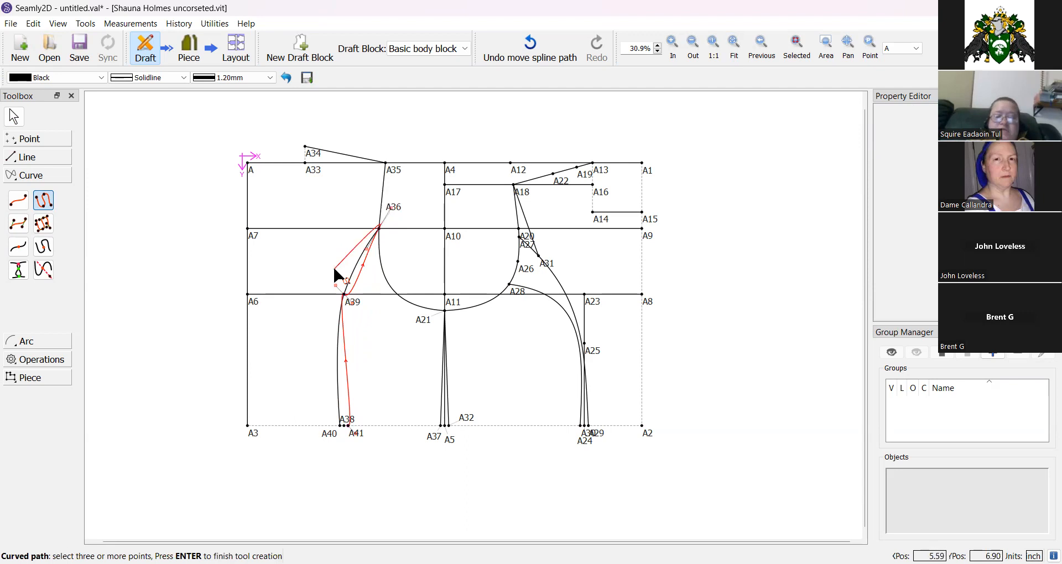
key("Return")
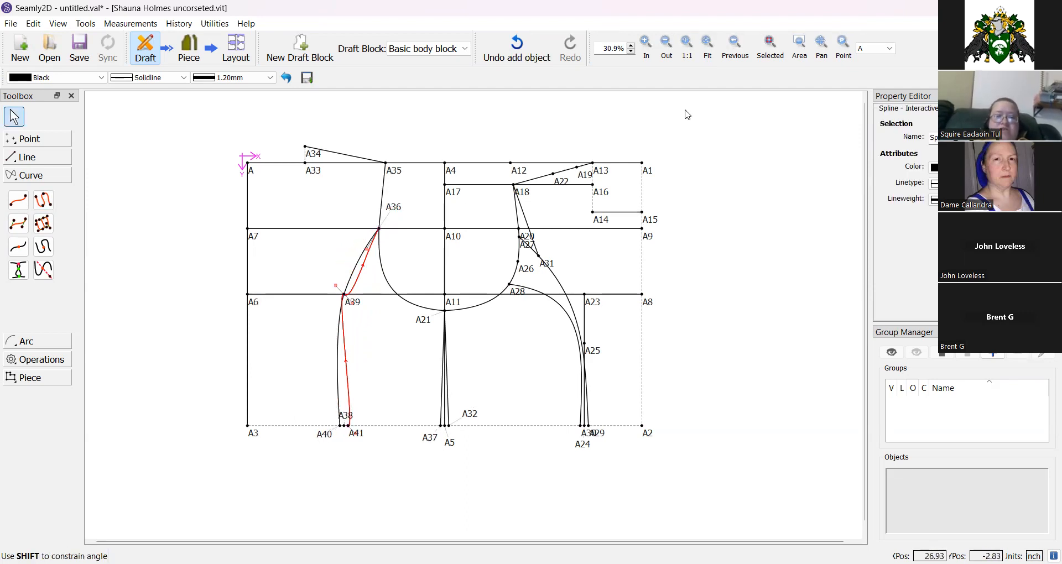
Adjust the A41–A39–A36 spline's control handles around A39 to smooth the curve.
left_click(646, 50)
left_click(648, 53)
left_click(648, 53)
left_click(648, 52)
left_click(648, 53)
left_click(648, 53)
left_click(648, 53)
left_click(648, 53)
scroll(575, 155, "down", 5)
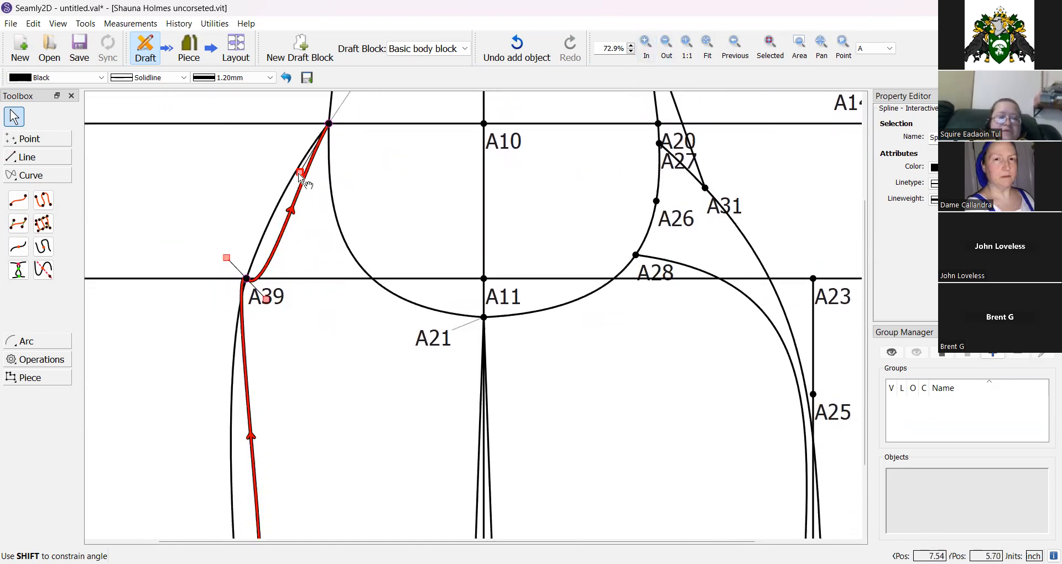
left_click_drag(300, 172, 278, 179)
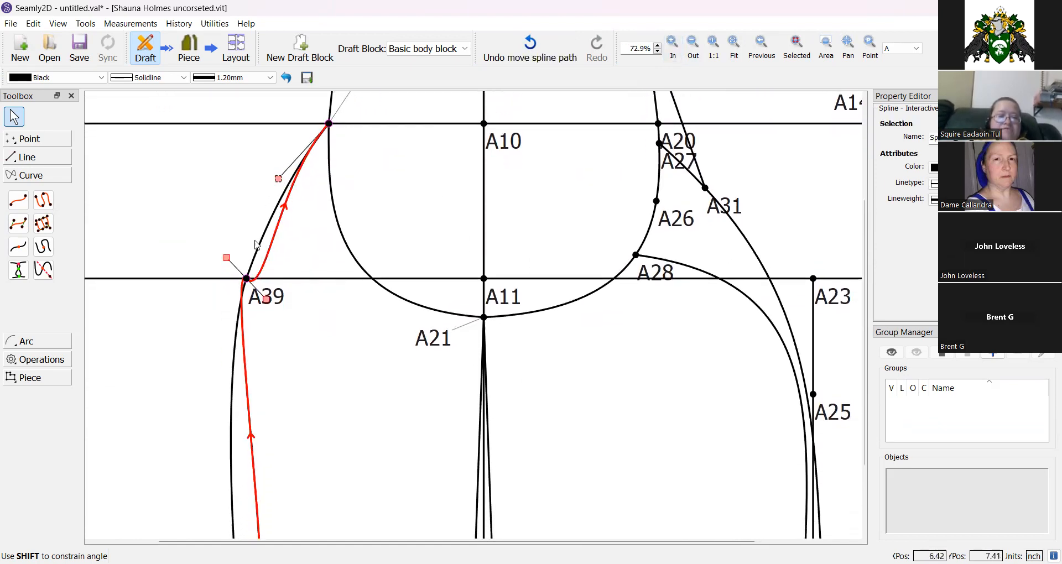
left_click_drag(227, 258, 231, 310)
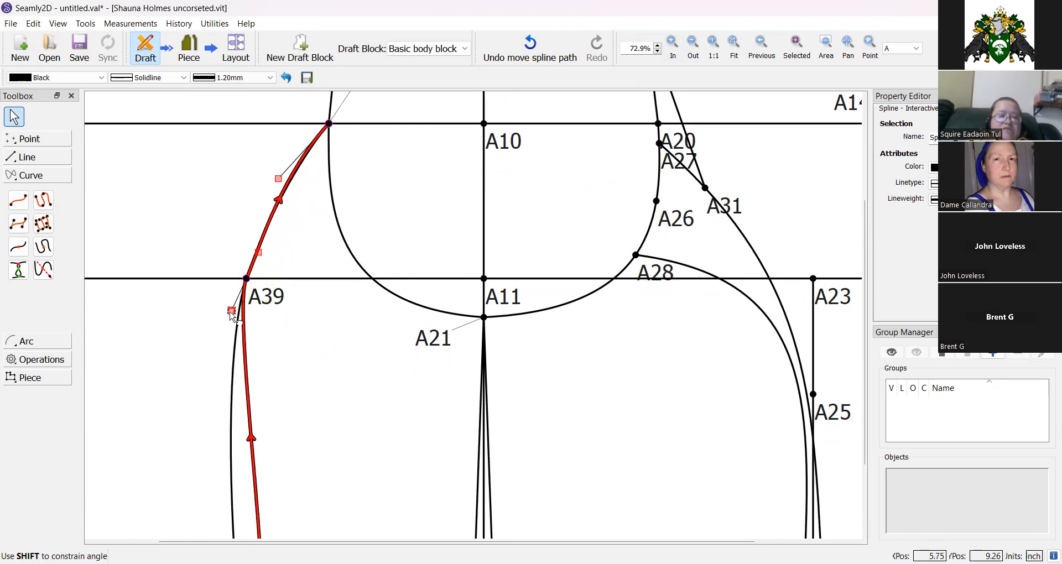
scroll(325, 344, "down", 3)
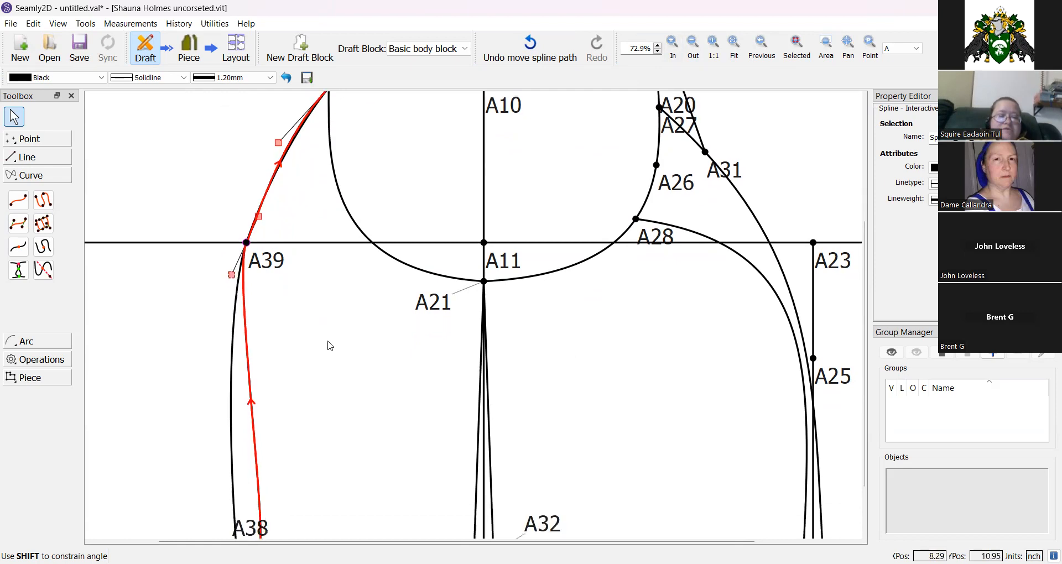
Move A41's label clear and fine-tune the lower and upper handles of the A41–A39–A36 spline.
left_click_drag(274, 501, 333, 461)
left_click(259, 423)
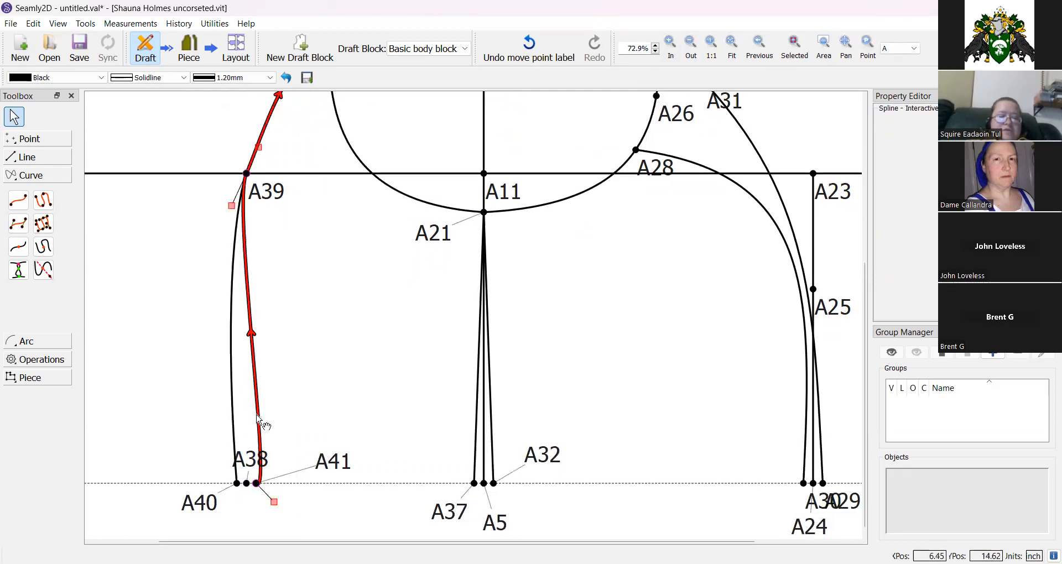
left_click_drag(276, 504, 249, 390)
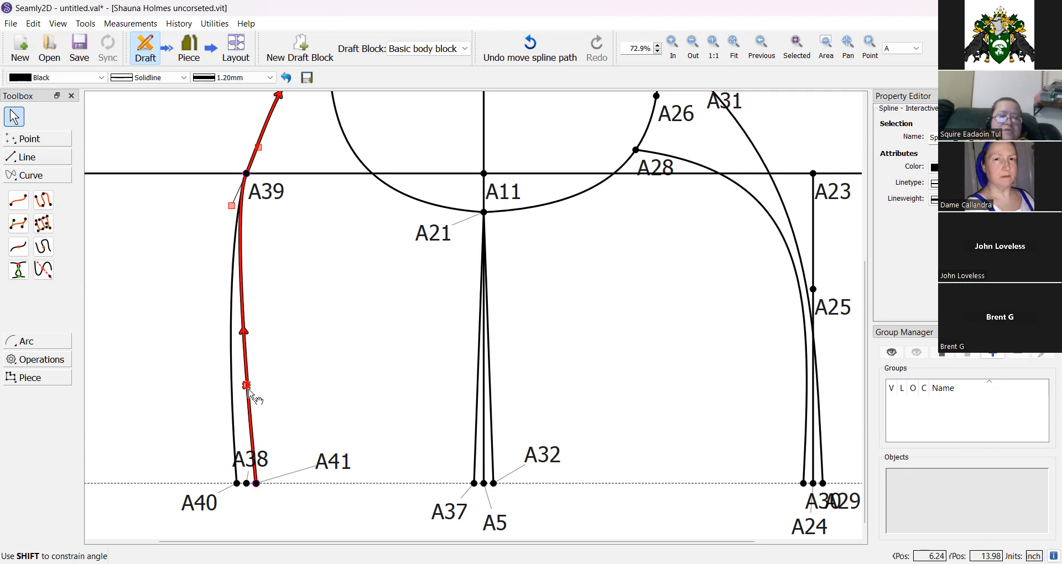
left_click(349, 346)
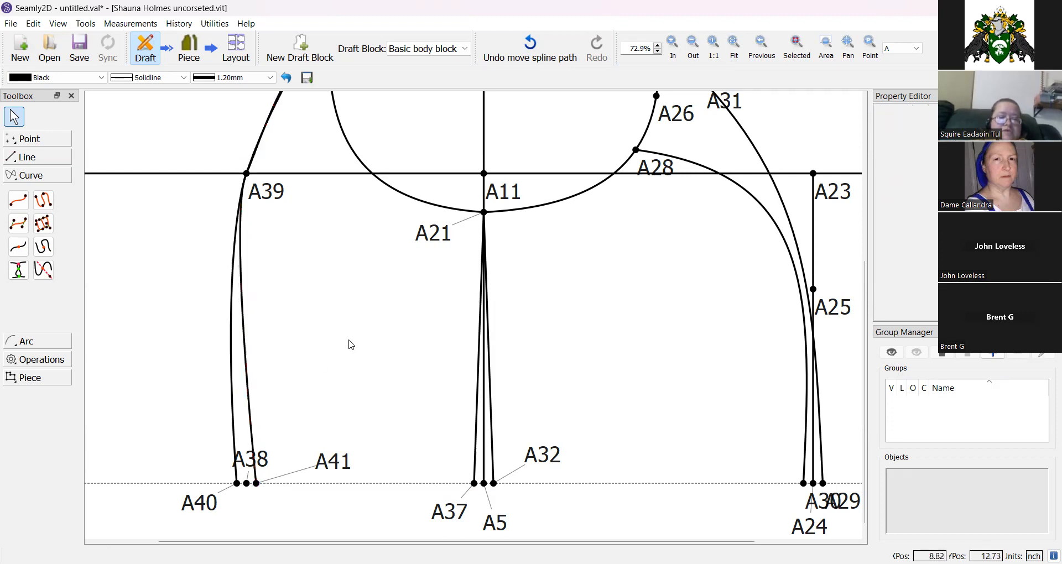
scroll(351, 345, "up", 5)
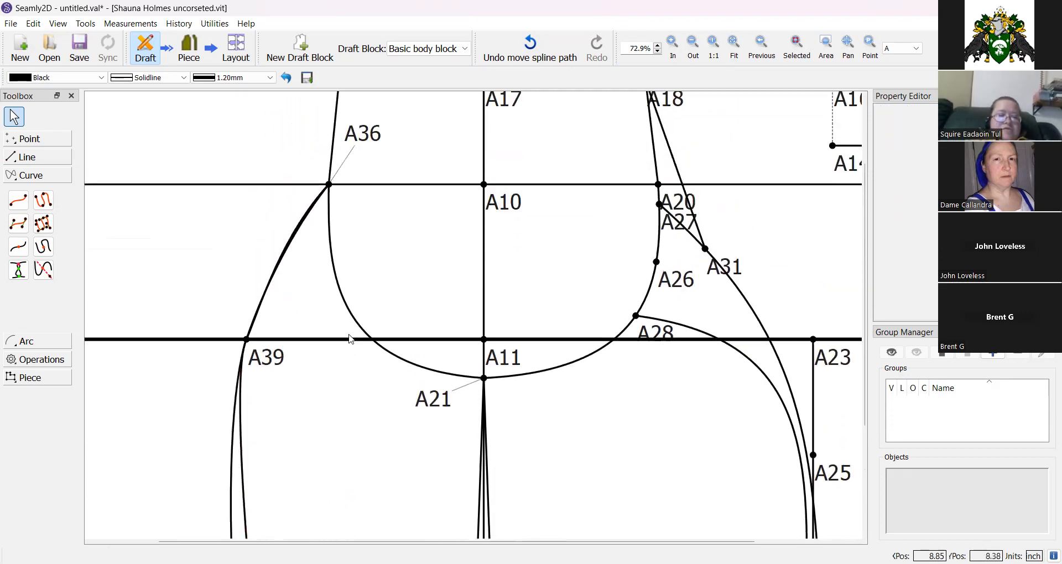
left_click(283, 249)
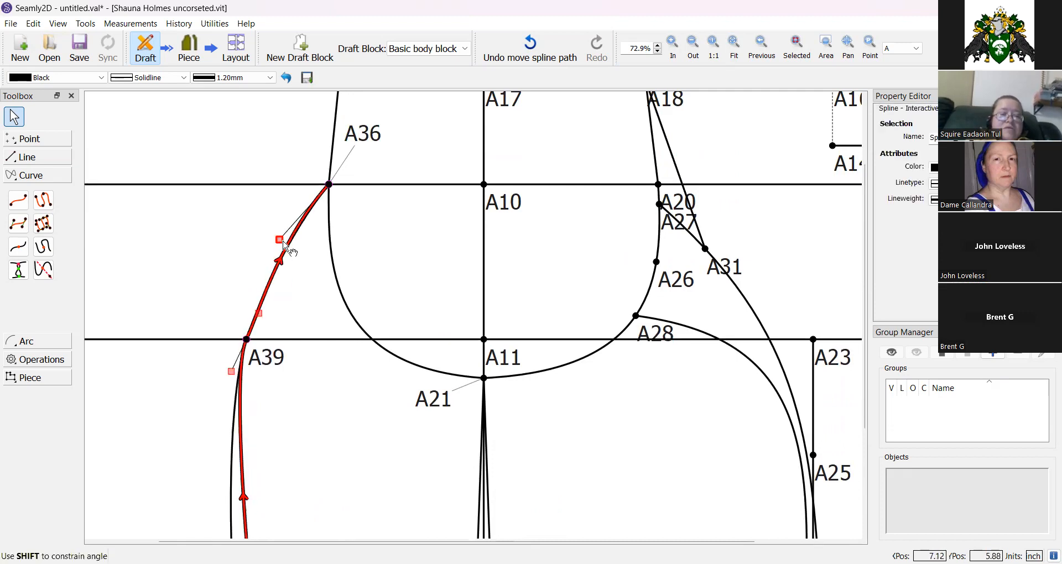
left_click_drag(258, 313, 260, 311)
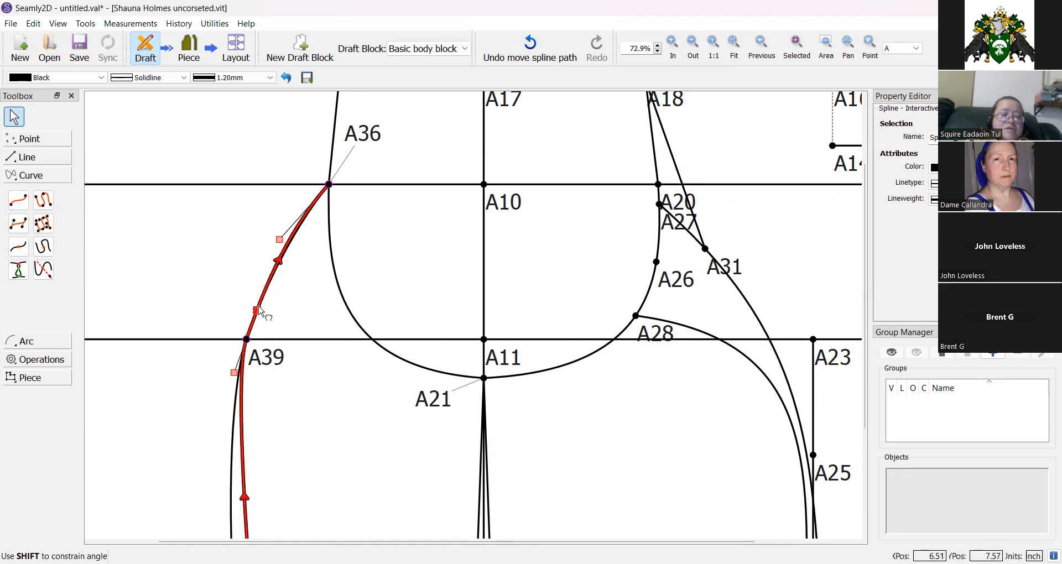
left_click(206, 259)
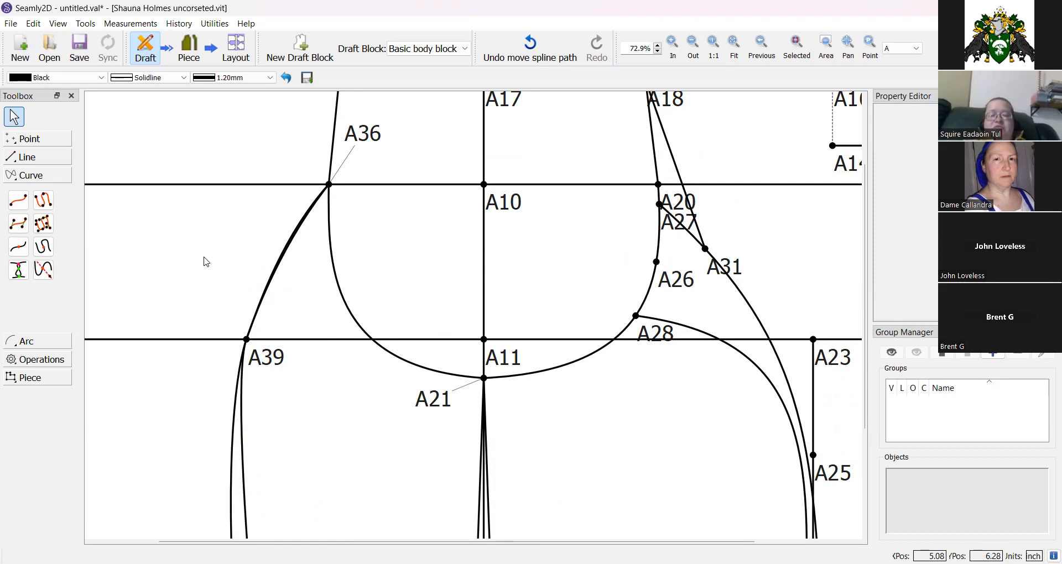
Place point A42 on the A34–A35 line at a length of Line_A13_A19-0.5 from A34.
left_click(735, 47)
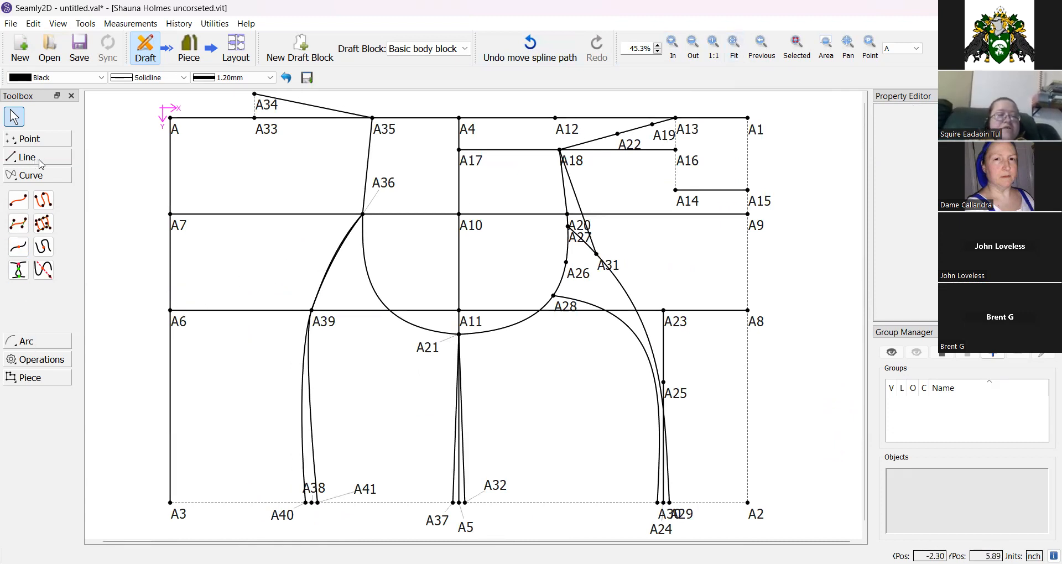
left_click(29, 142)
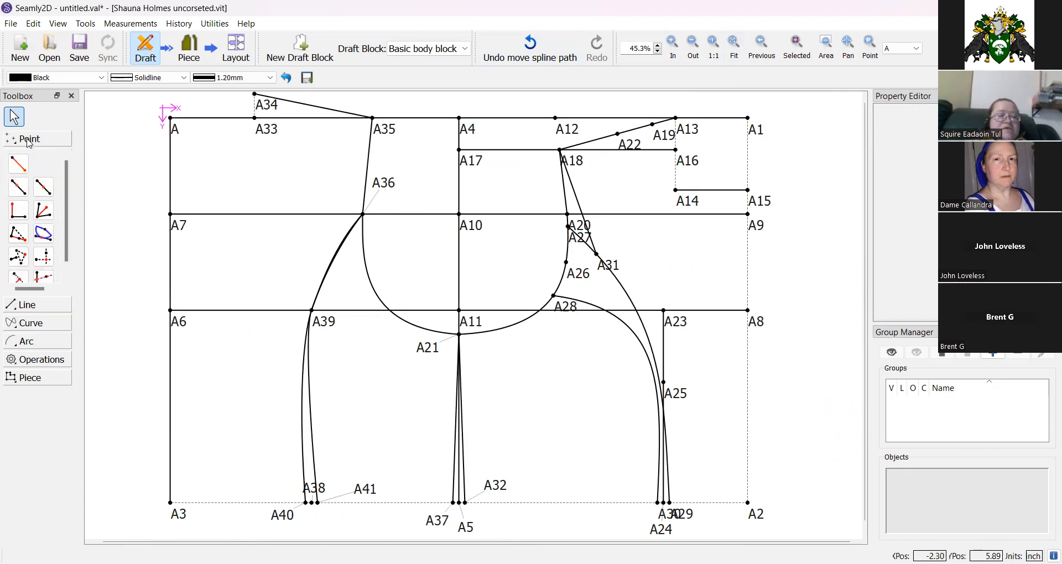
left_click(18, 188)
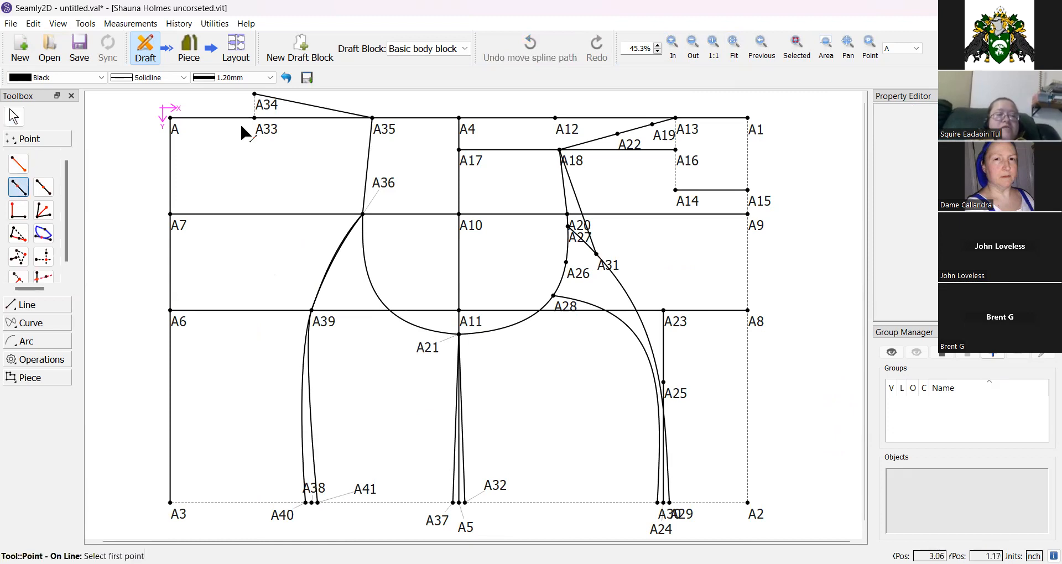
left_click(265, 104)
left_click(386, 131)
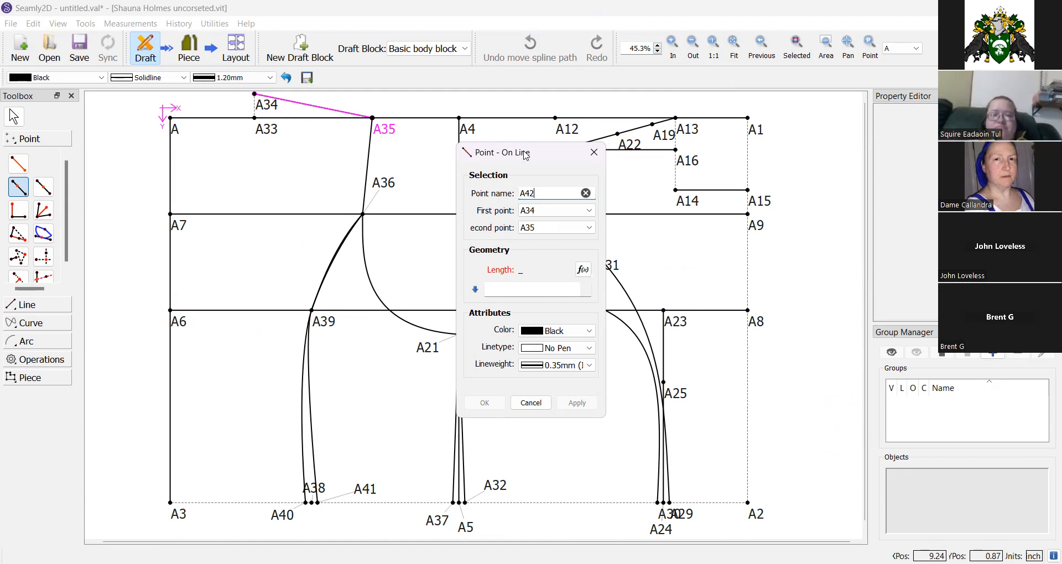
left_click_drag(523, 157, 426, 157)
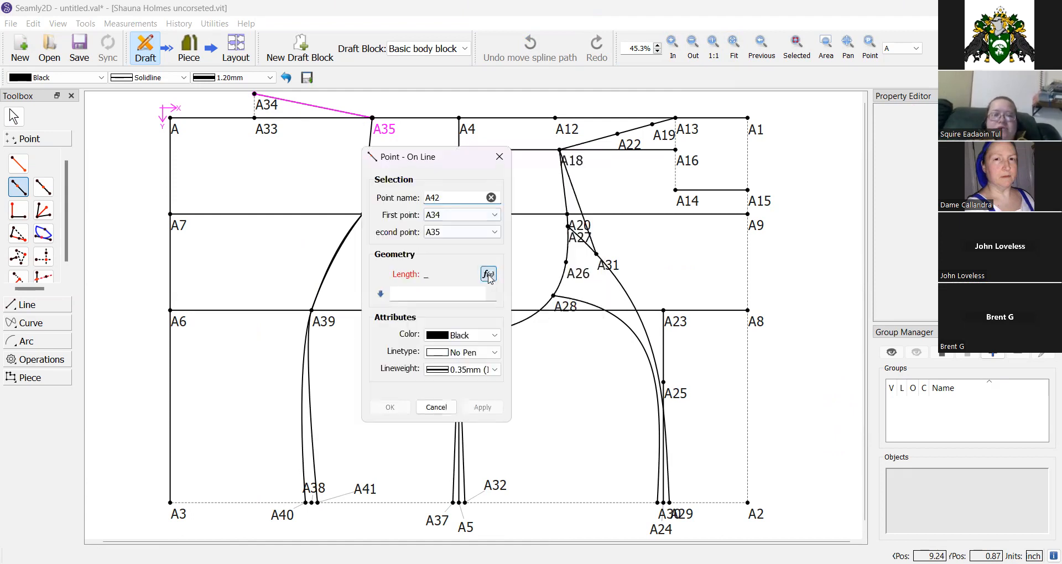
left_click(487, 269)
left_click(288, 242)
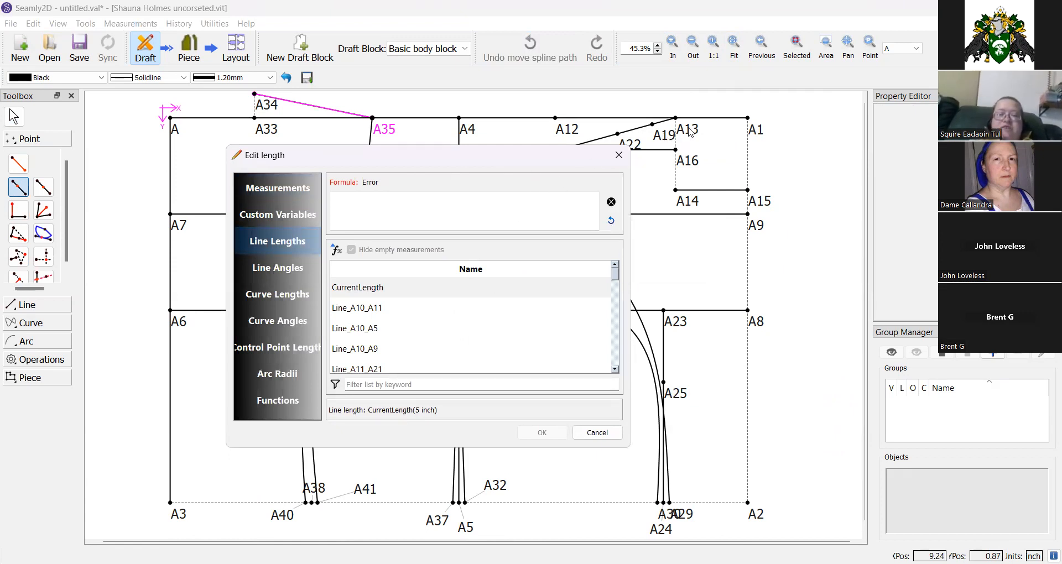
left_click(381, 386)
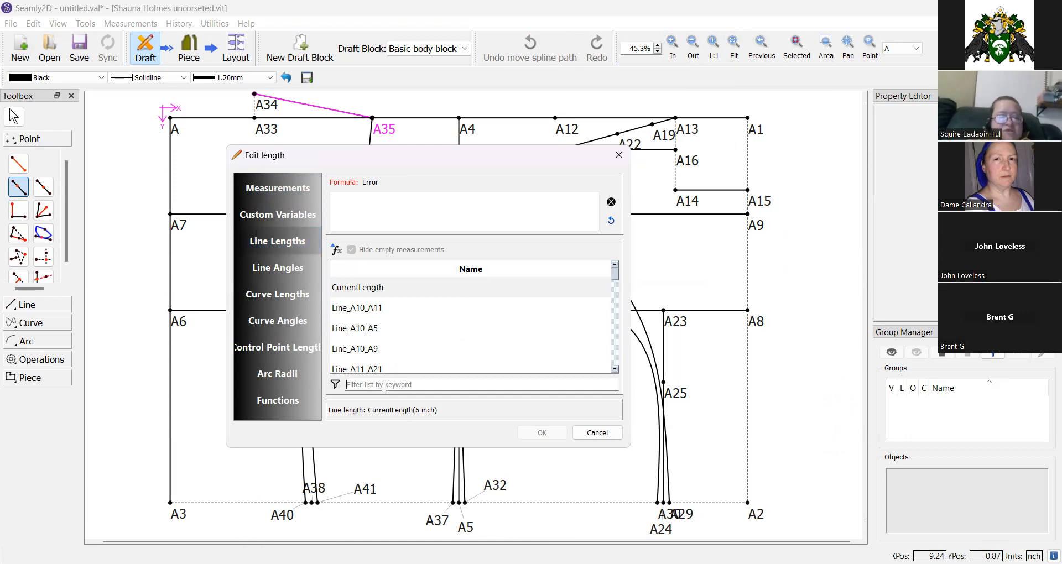
type("a1")
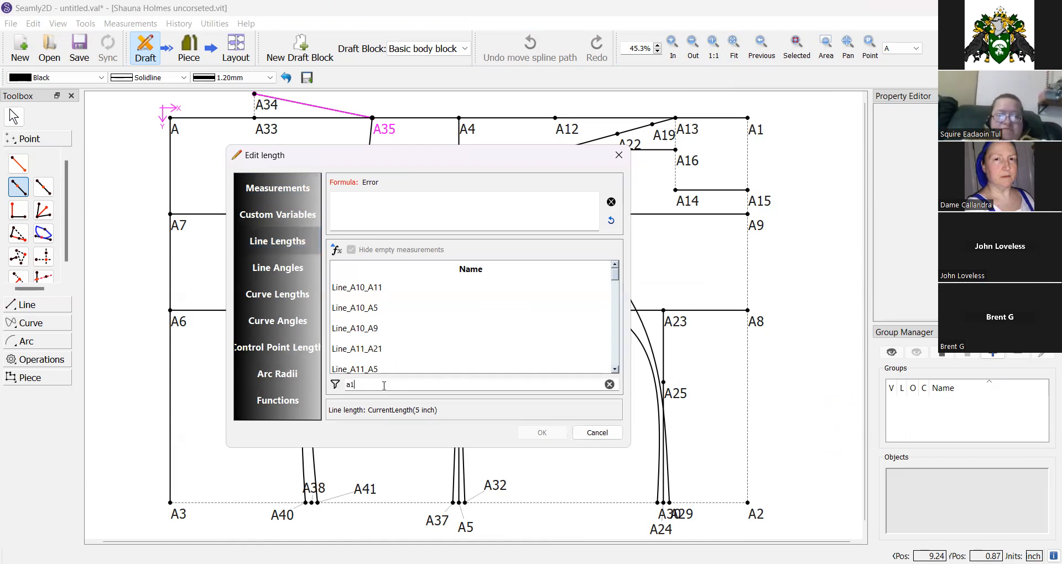
type("9")
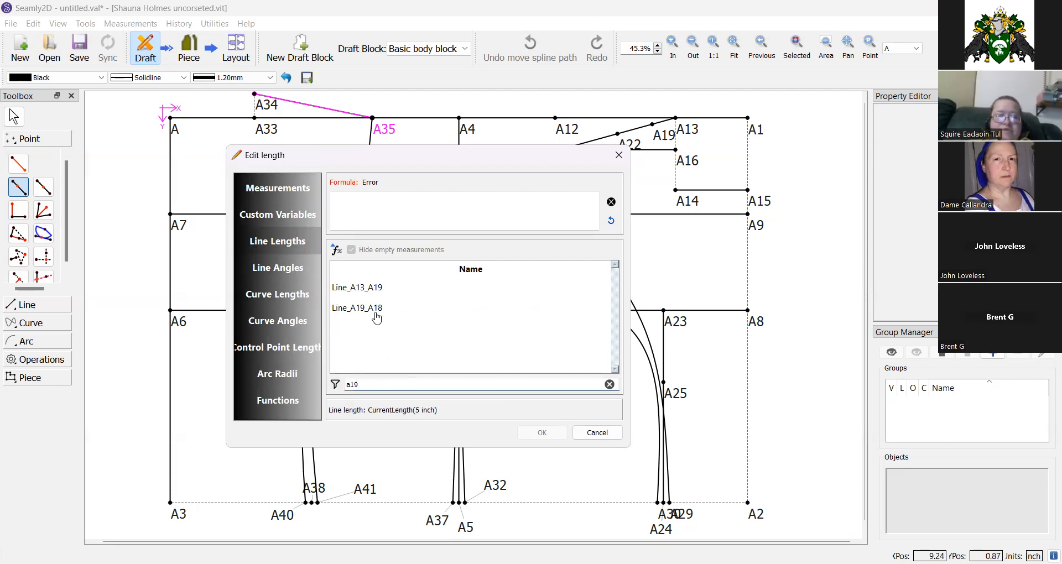
left_click(369, 292)
double_click(370, 292)
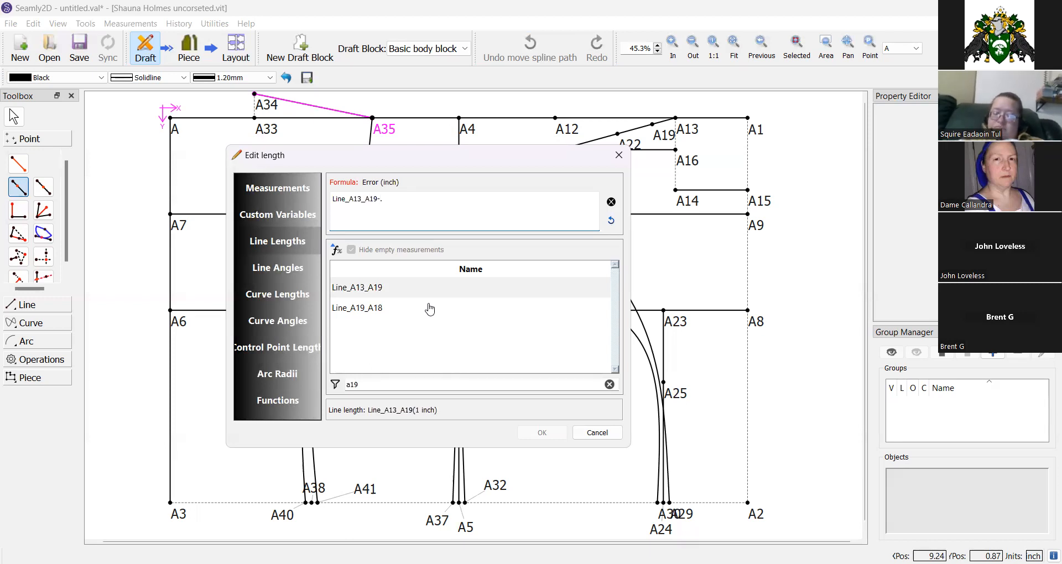
type("5")
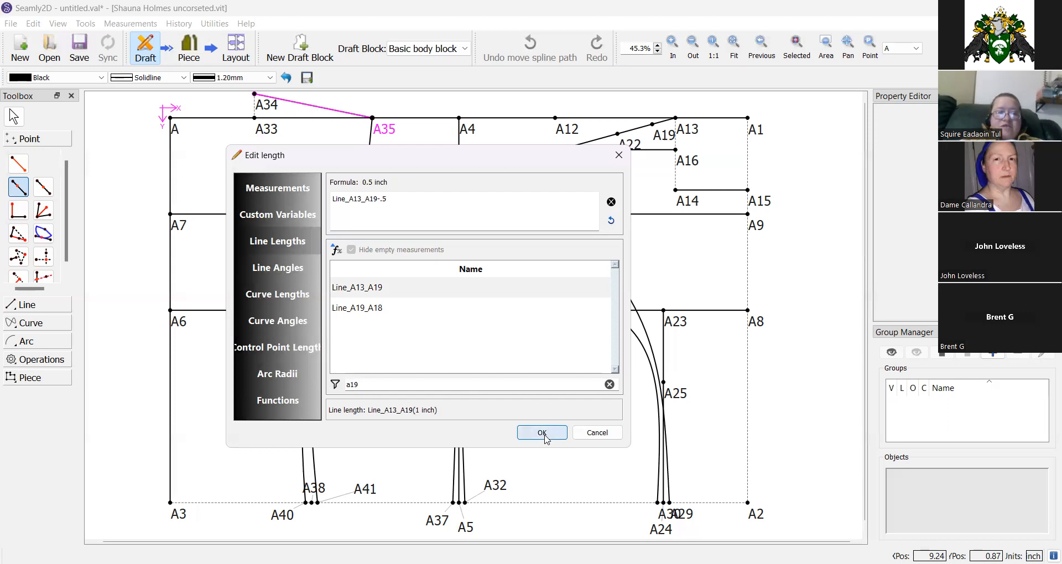
key("Return")
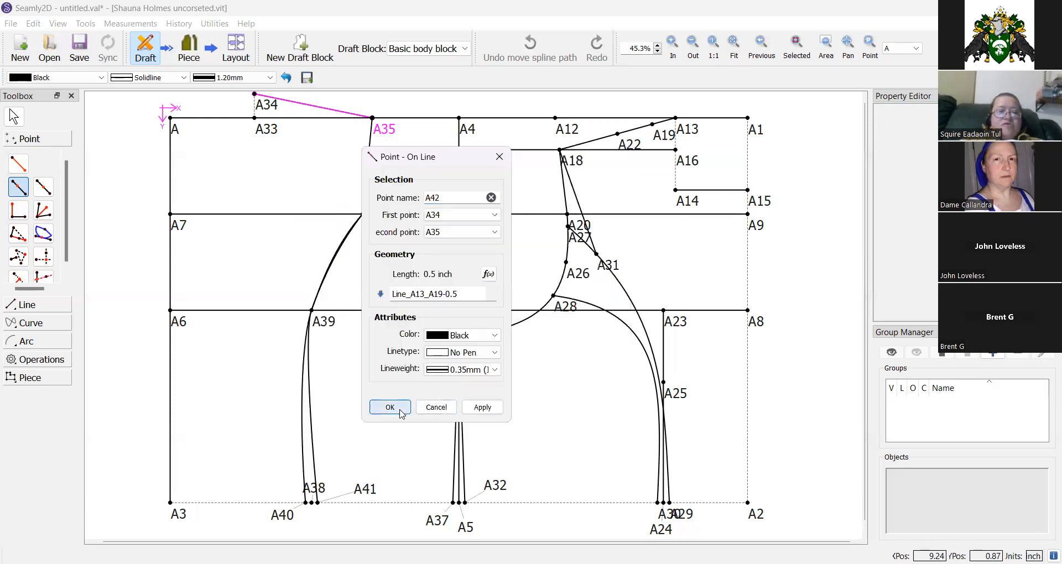
left_click(390, 409)
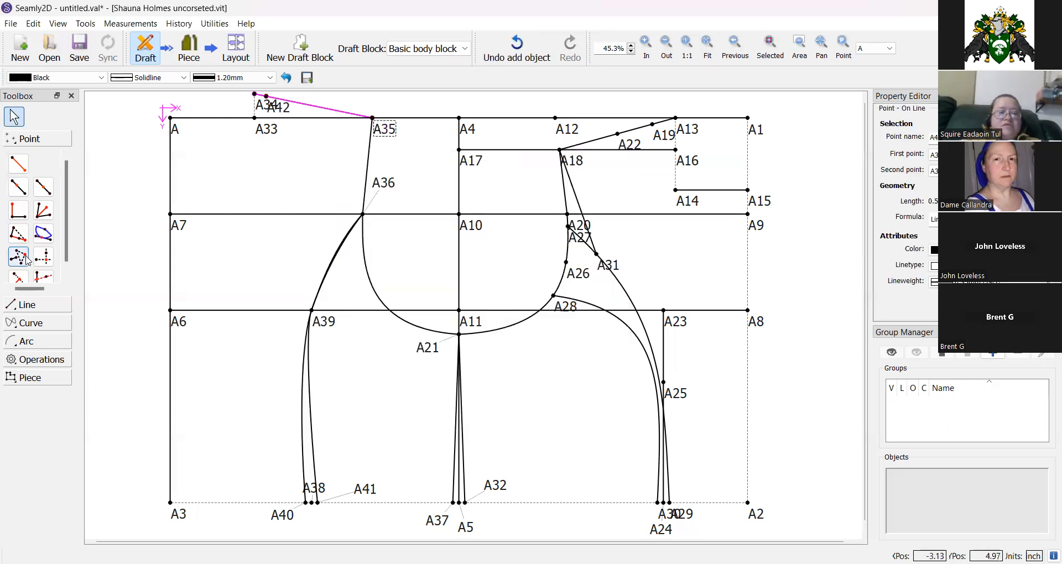
left_click(21, 191)
left_click(171, 123)
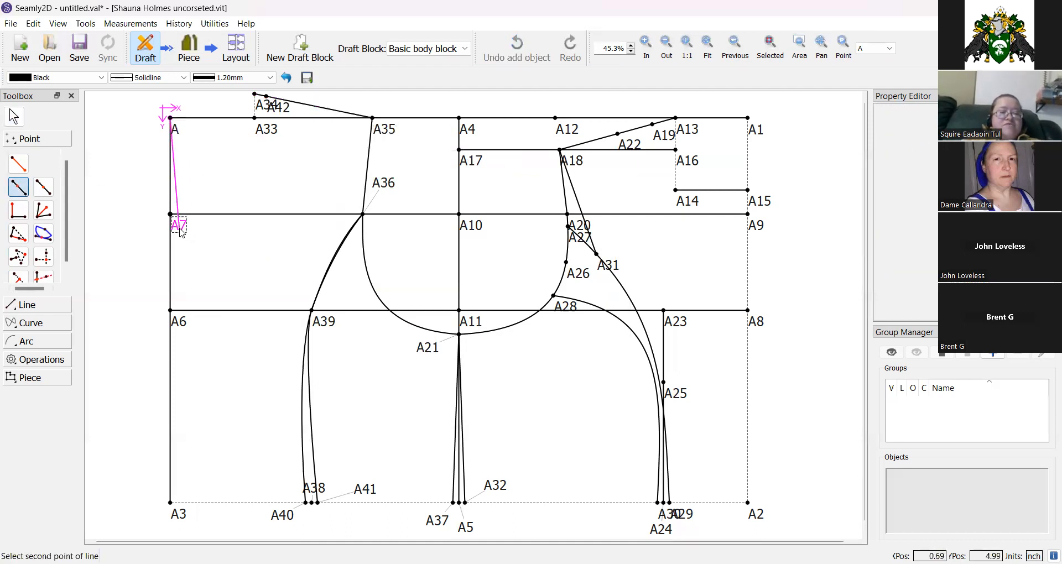
left_click(178, 226)
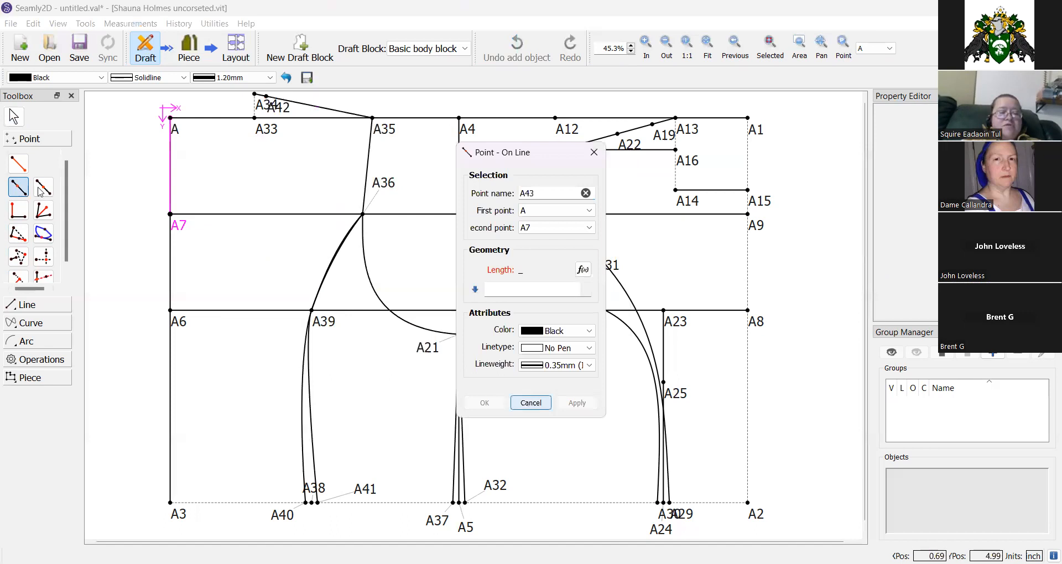
left_click(530, 402)
Create point A43 at the midpoint of the line from A to A7.
left_click(43, 187)
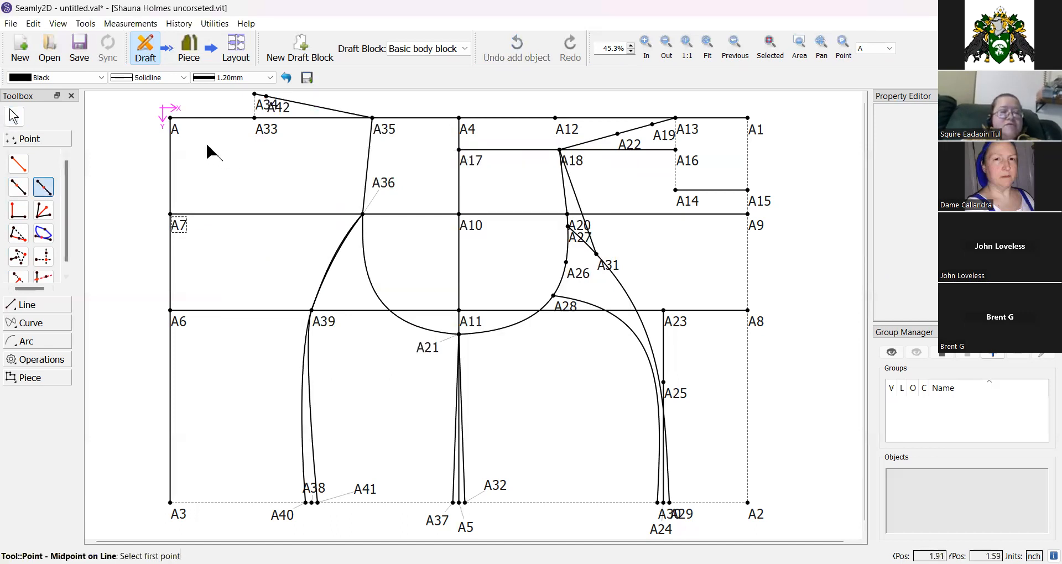
left_click(173, 127)
left_click(178, 224)
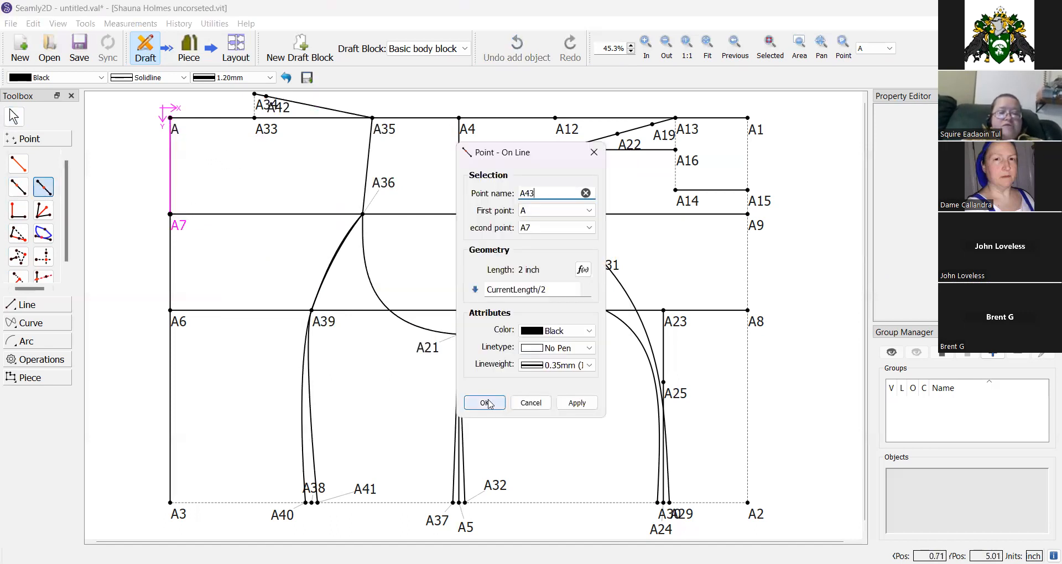
left_click(482, 402)
Draw a line connecting A42 to A43.
left_click(25, 305)
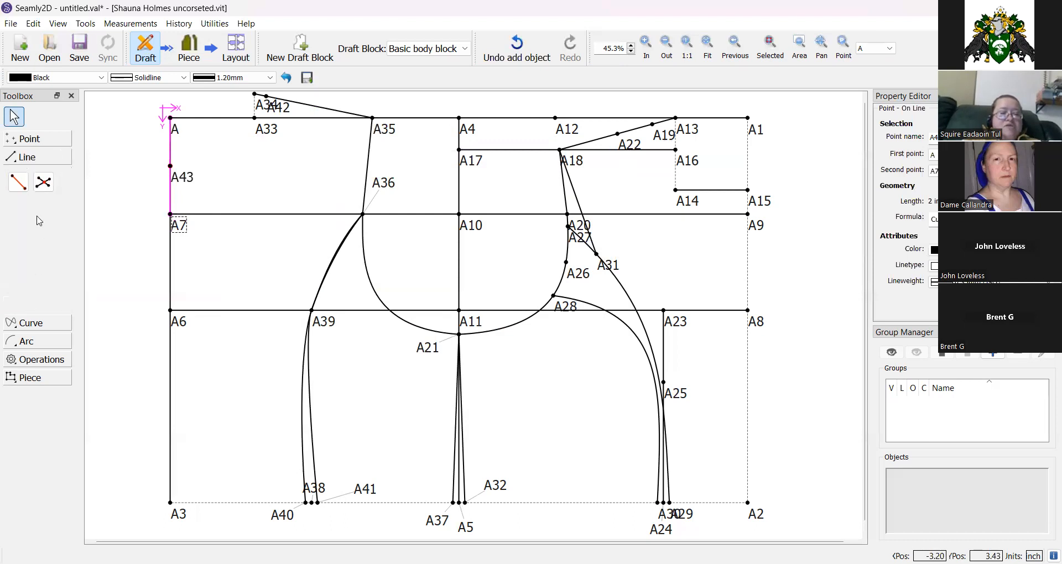
left_click(18, 181)
left_click(281, 106)
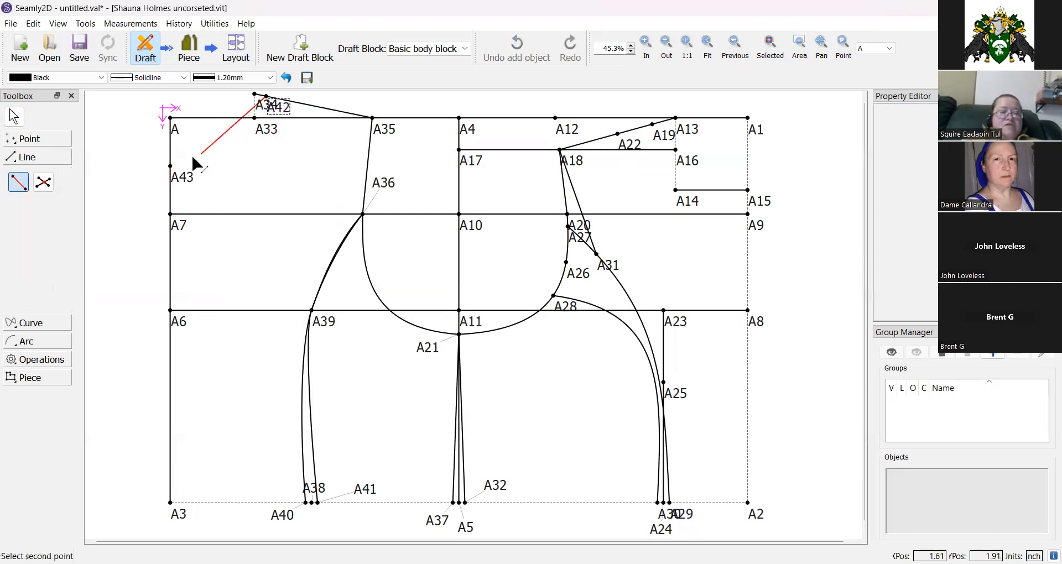
left_click(178, 178)
left_click(120, 154)
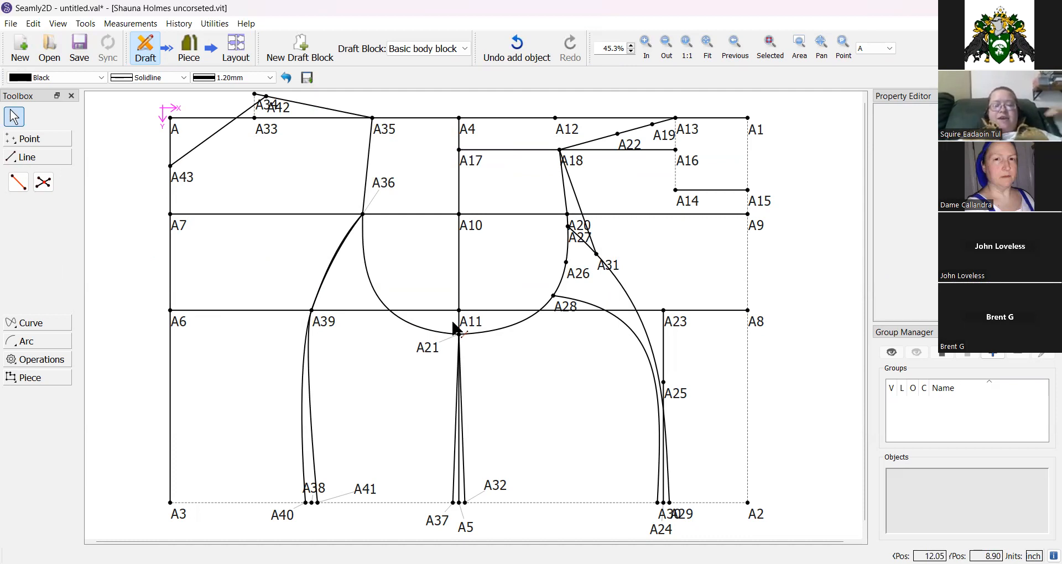
scroll(454, 320, "down", 1)
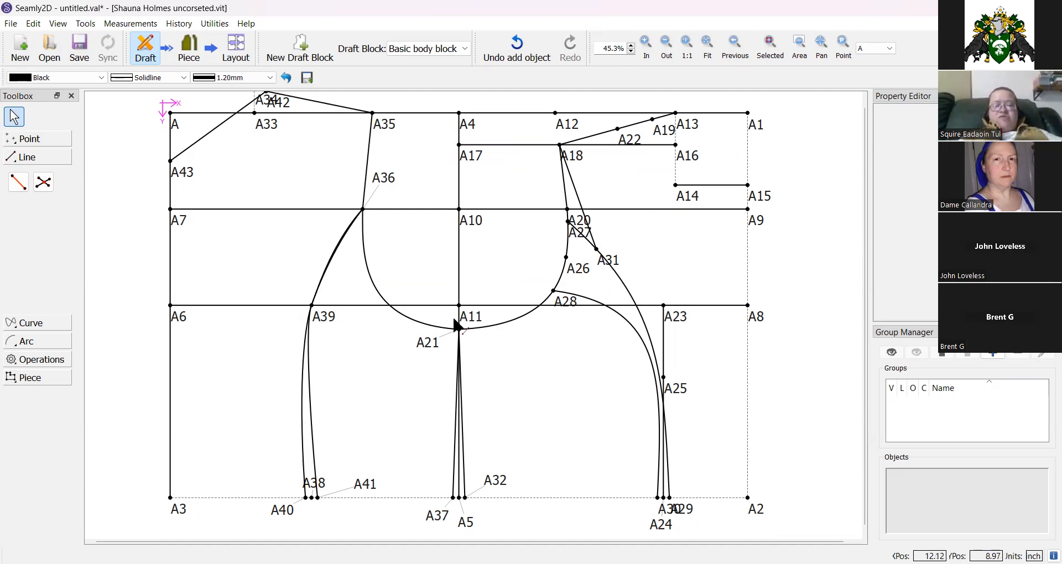
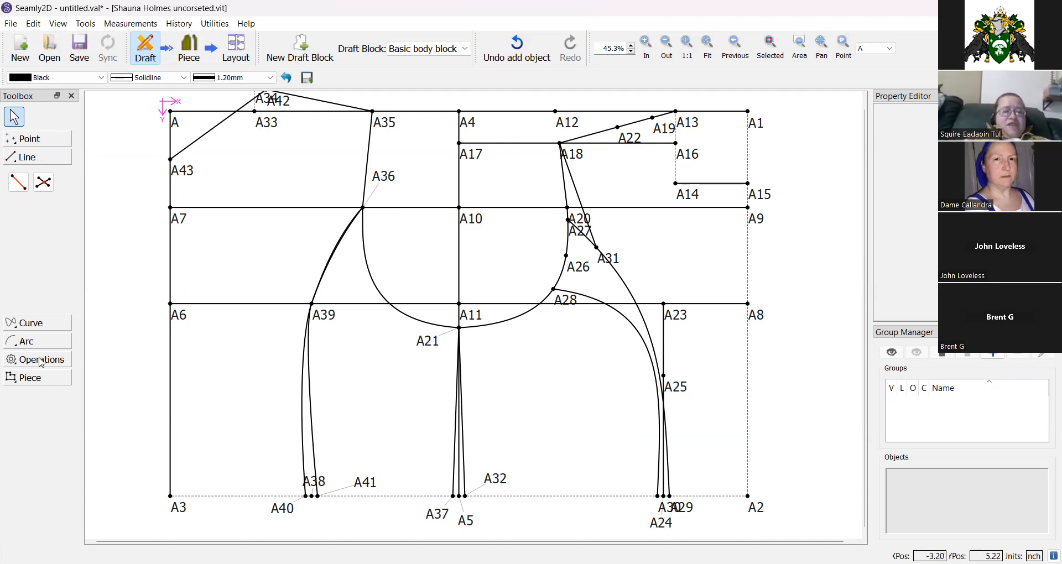
Start a new pattern piece and select its main path clockwise through A18, A19, A8, A2, A29, the side seam spline and A31.
left_click(34, 380)
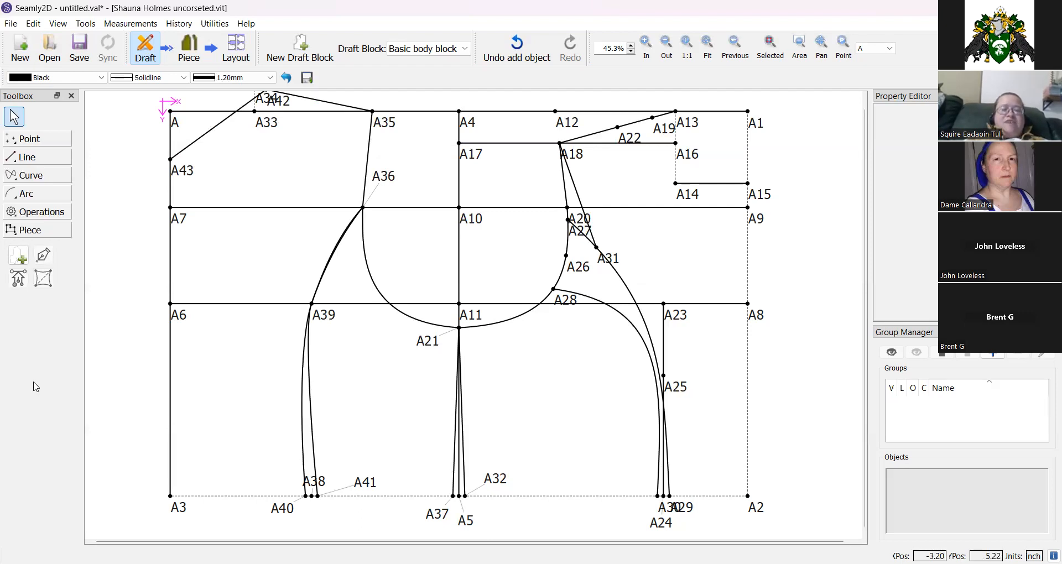
left_click(21, 257)
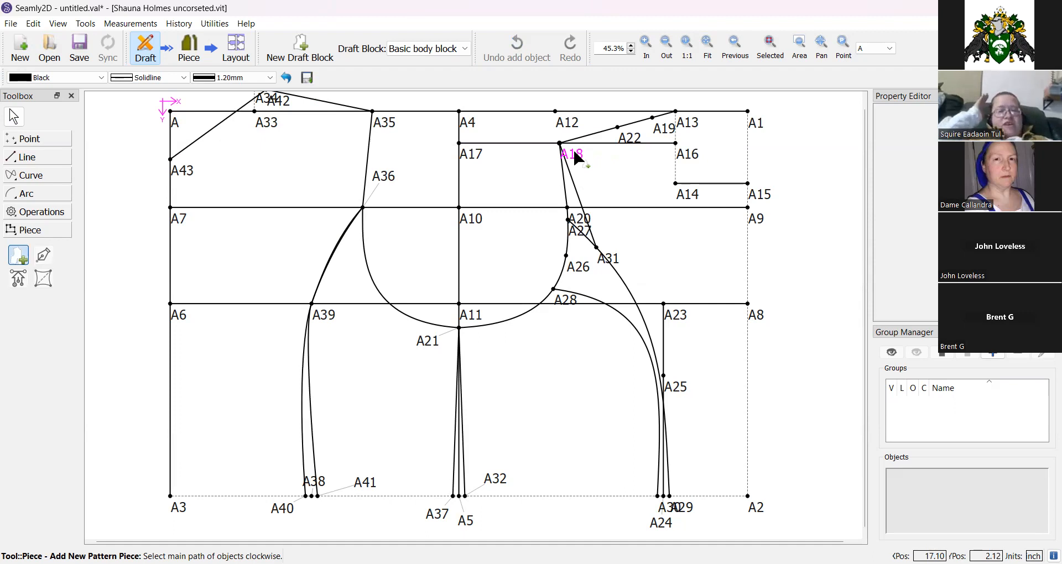
mouse_move(575, 153)
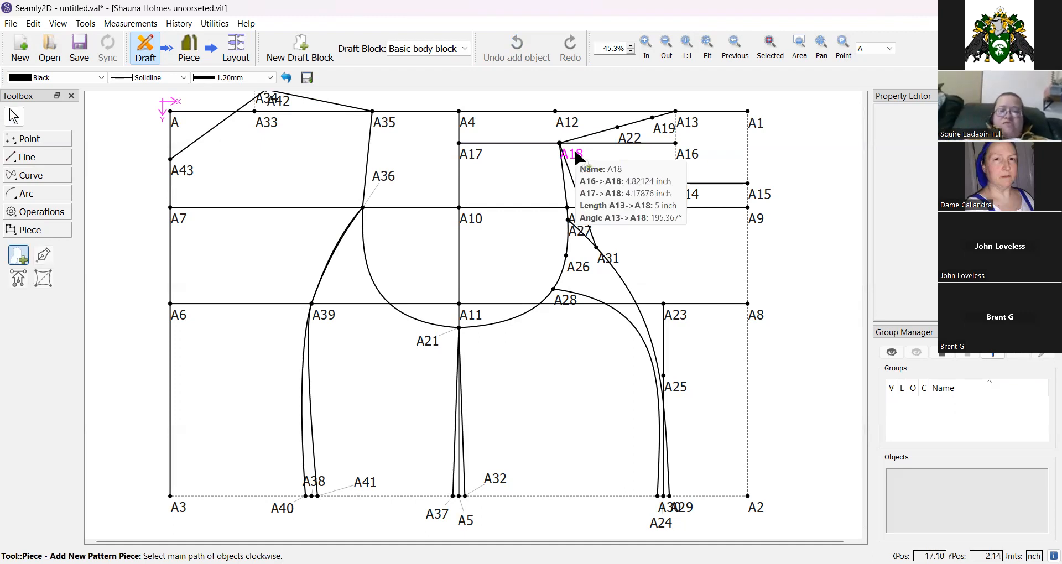
left_click(575, 153)
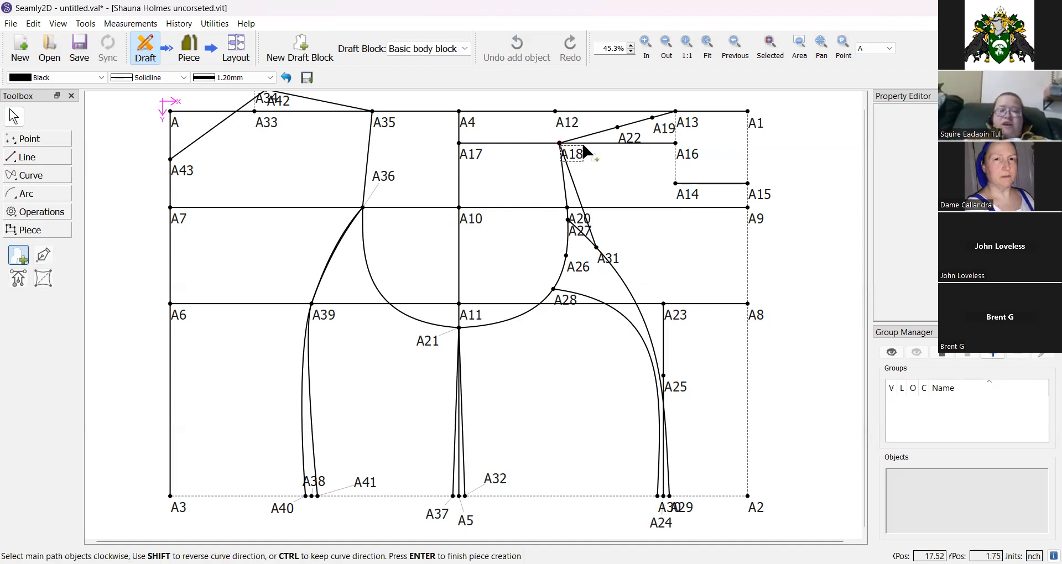
left_click(663, 131)
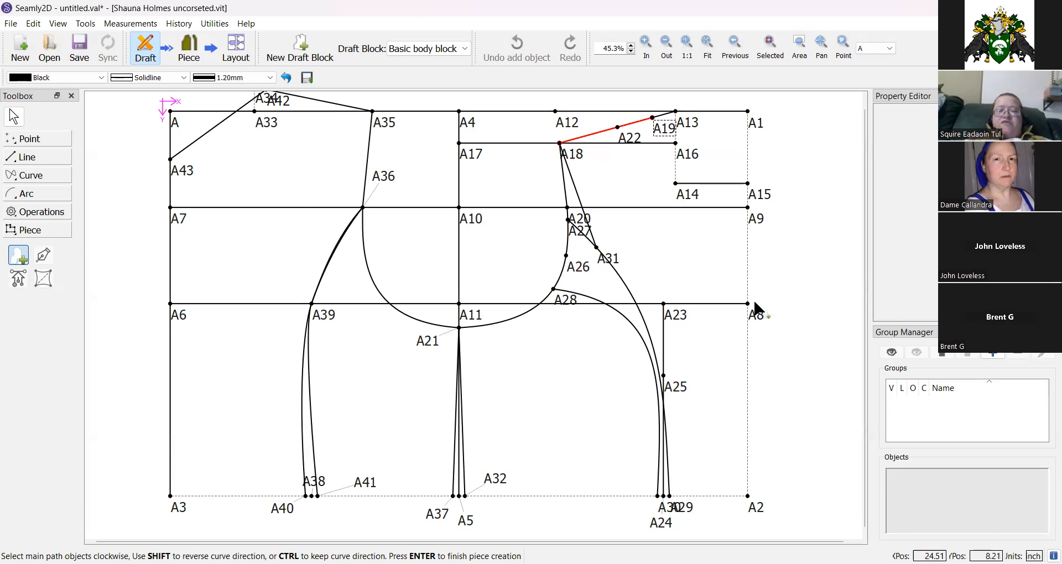
left_click(753, 313)
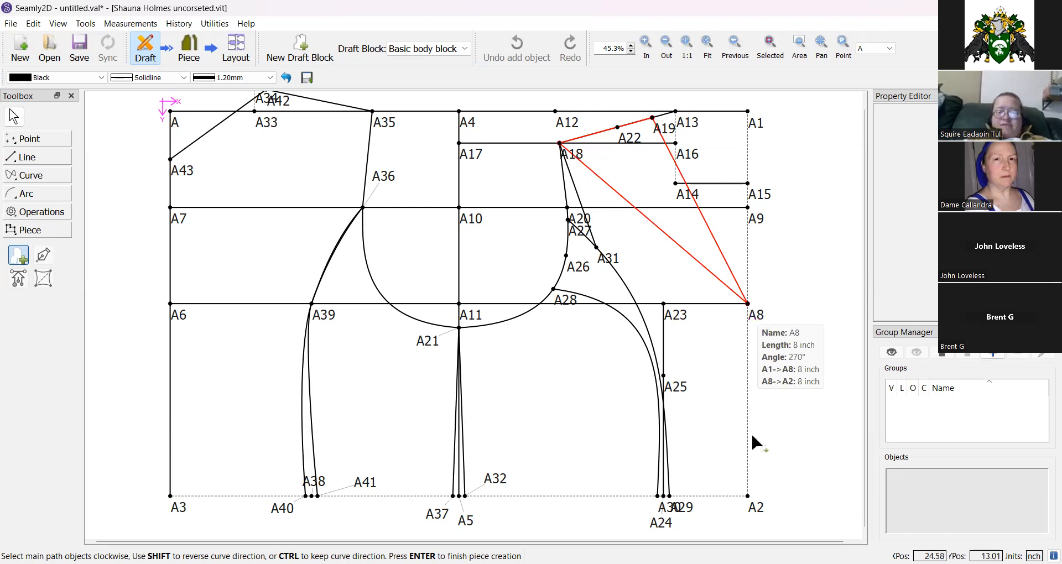
left_click(747, 496)
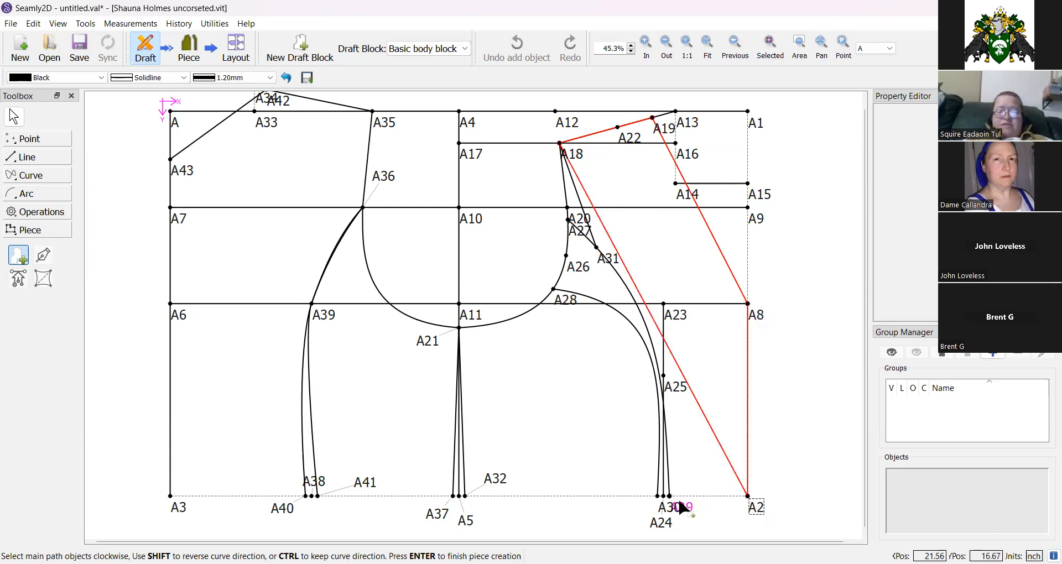
left_click(669, 494)
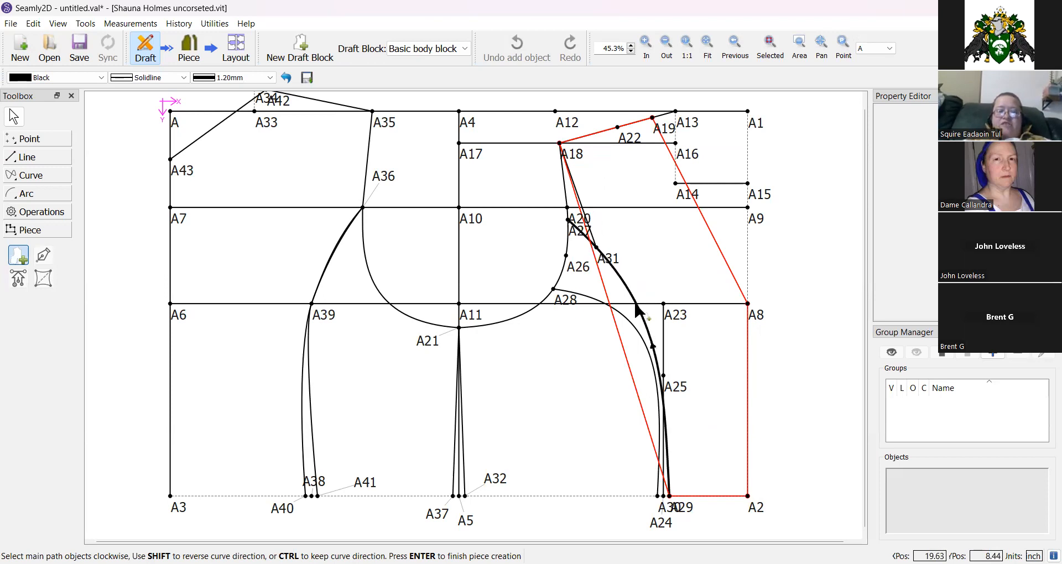
left_click(638, 311)
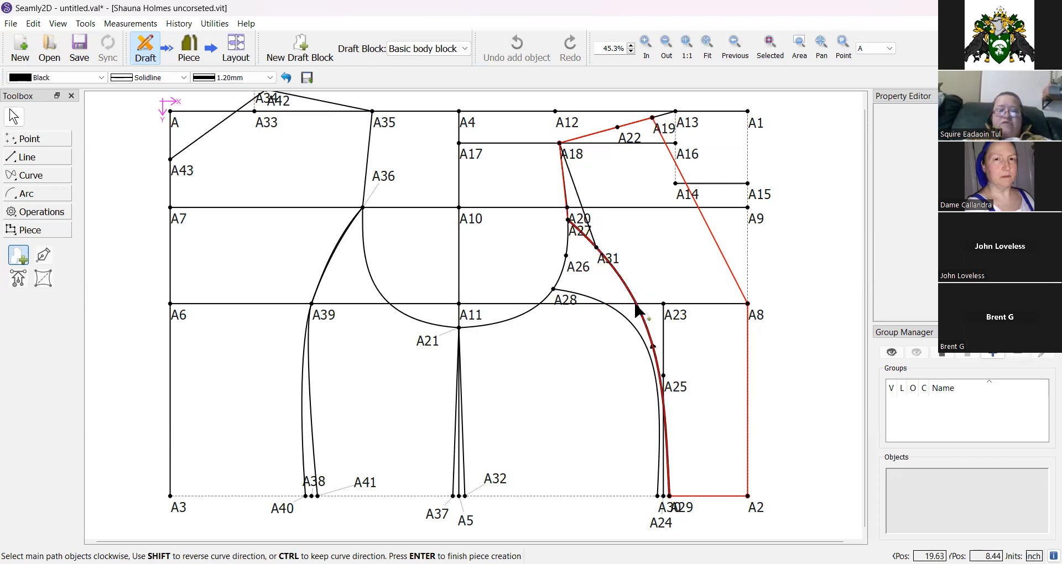
left_click(611, 262)
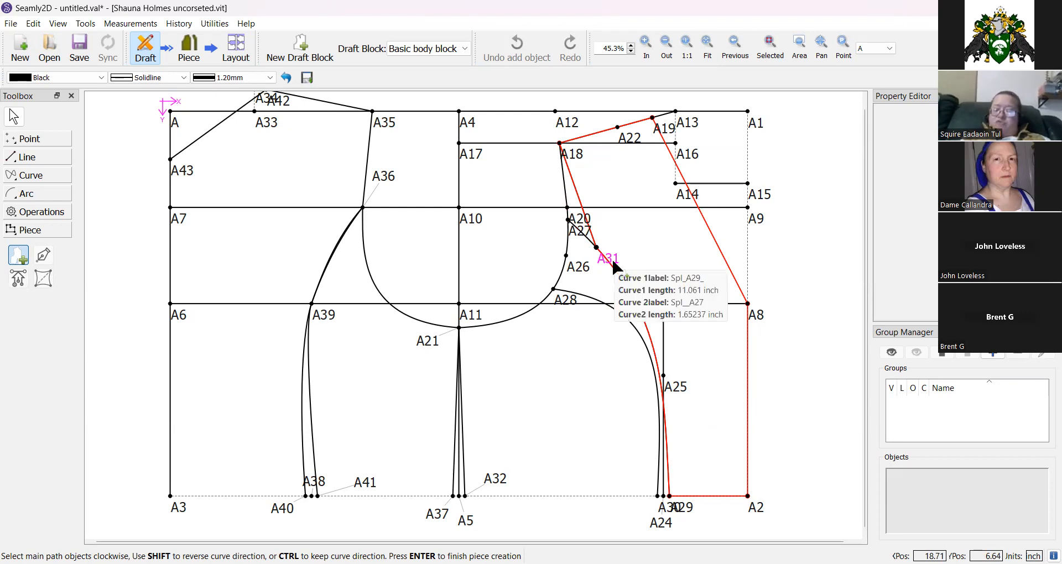
key("Return")
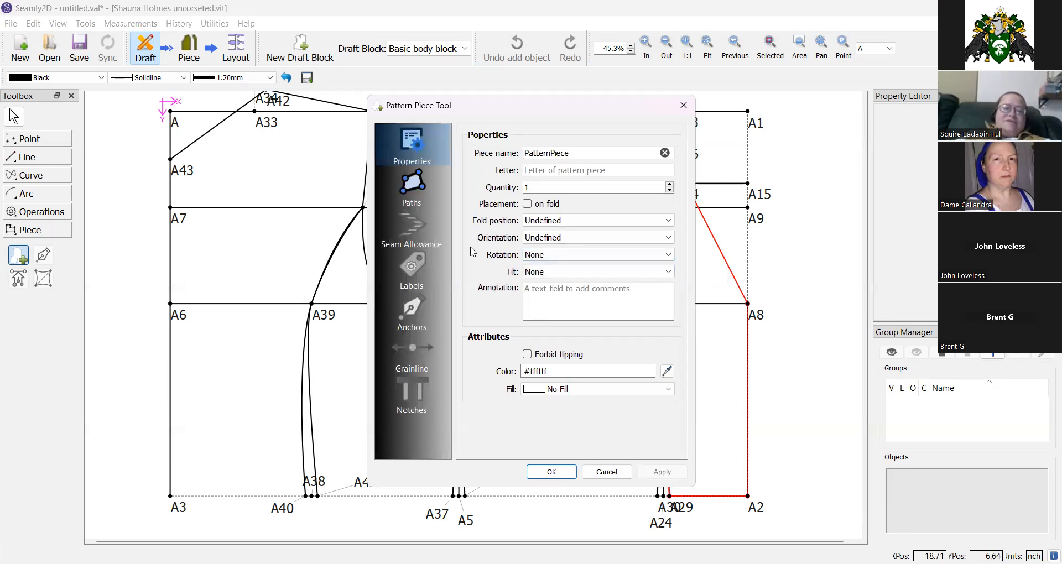
Enable Forbid flipping, name the pattern piece Center Front and confirm the piece dialog.
left_click(528, 356)
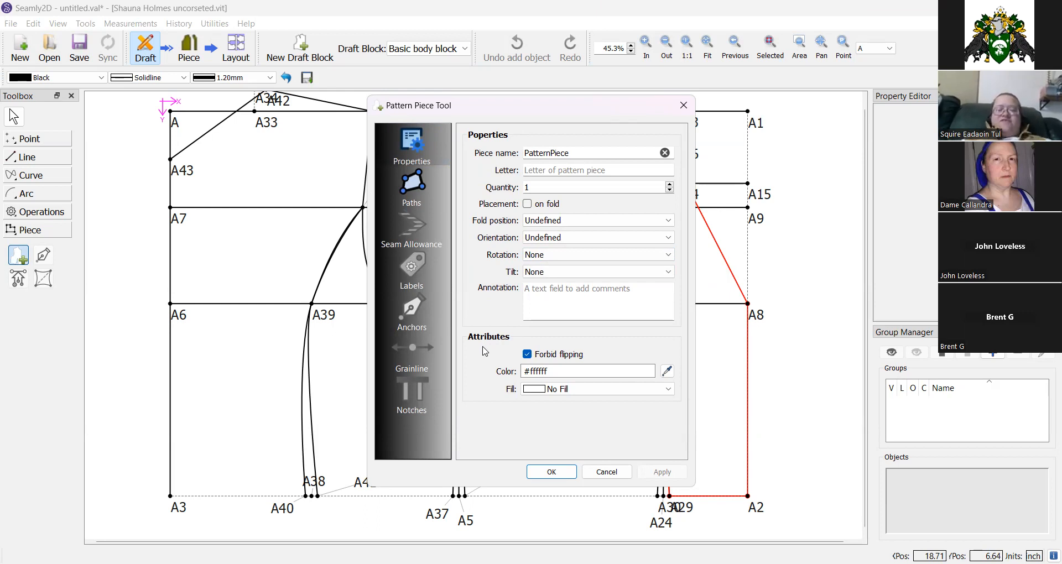
double_click(568, 148)
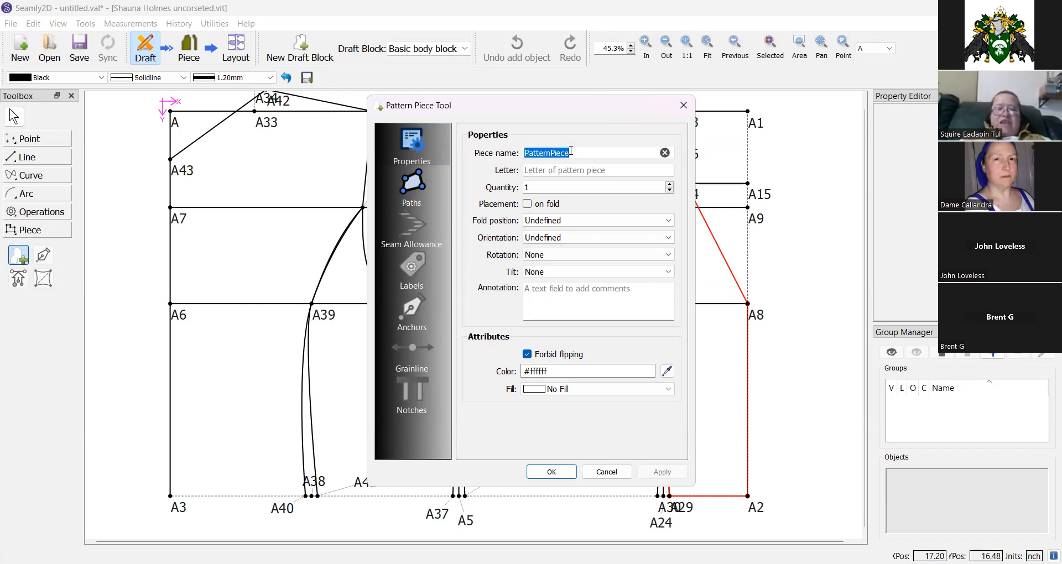
type("Center Front")
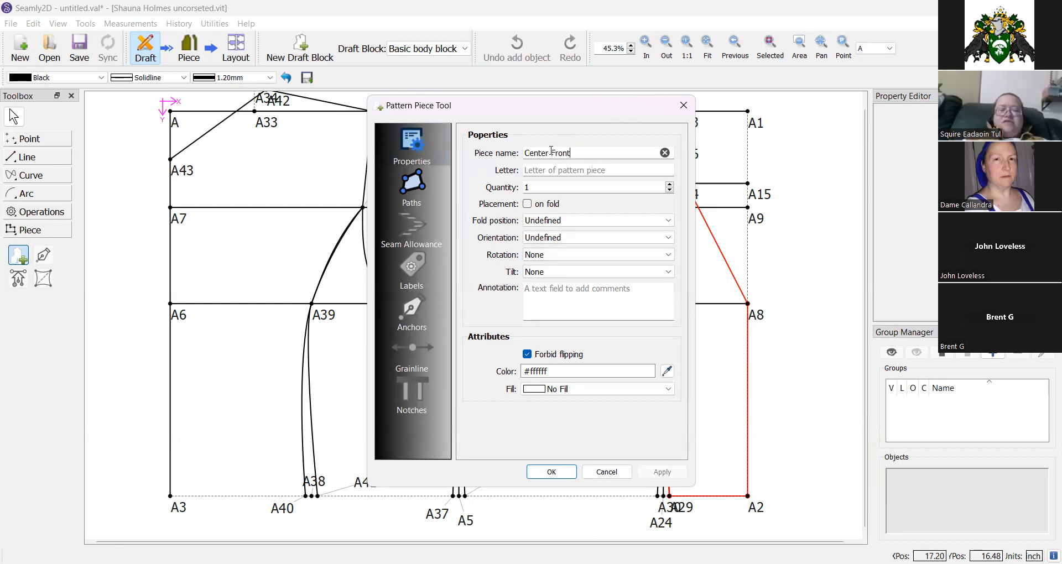
left_click(552, 472)
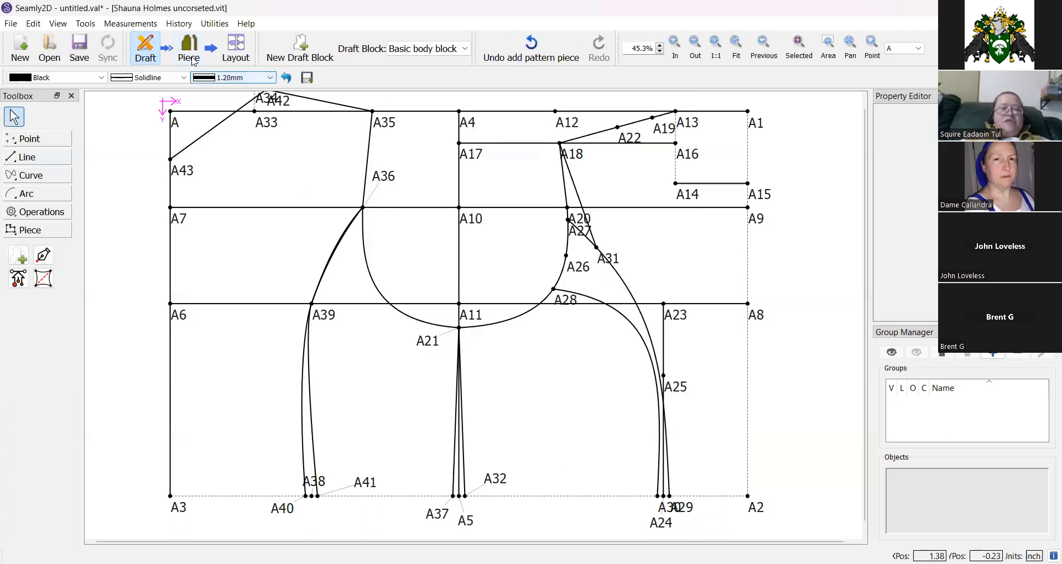
In piece mode, open the Center Front piece's main path and add a notch at point A8.
left_click(186, 44)
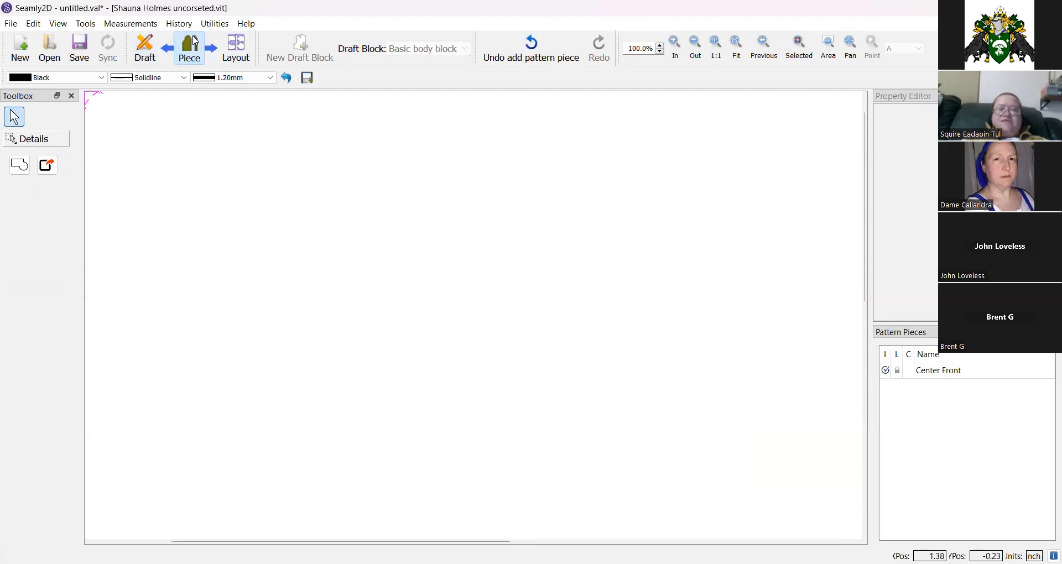
left_click(737, 46)
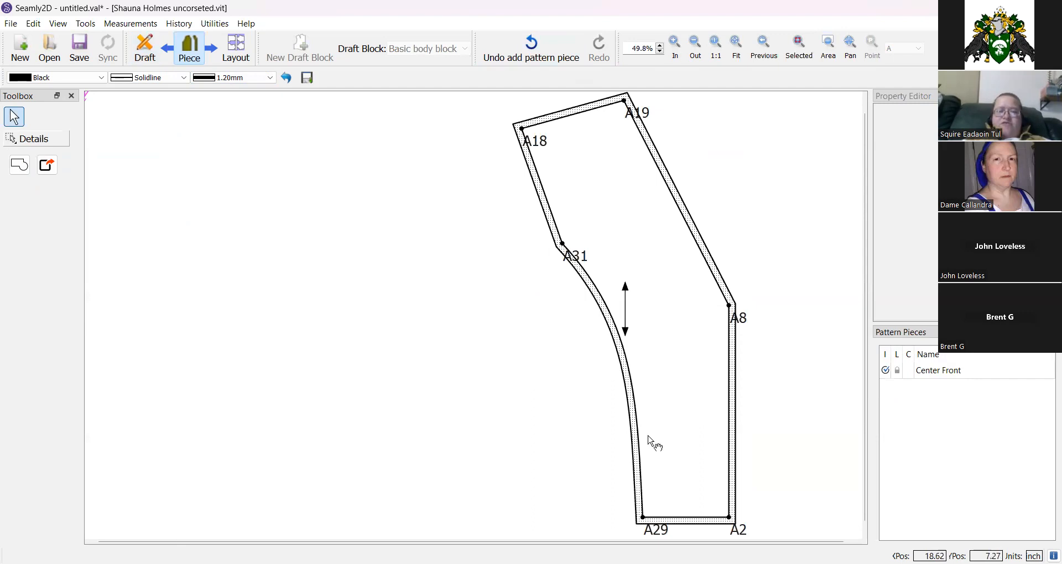
right_click(615, 221)
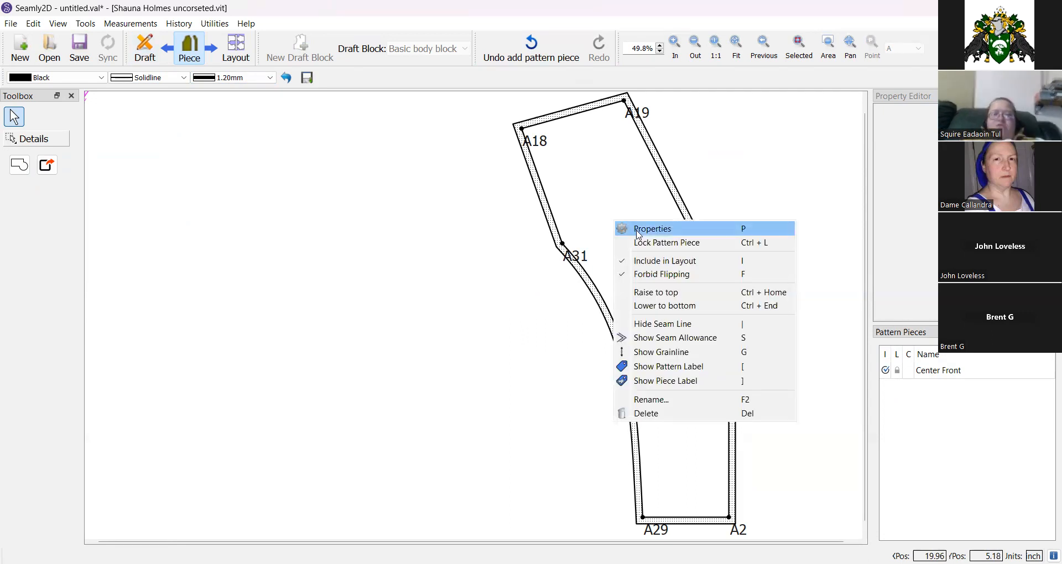
left_click(639, 229)
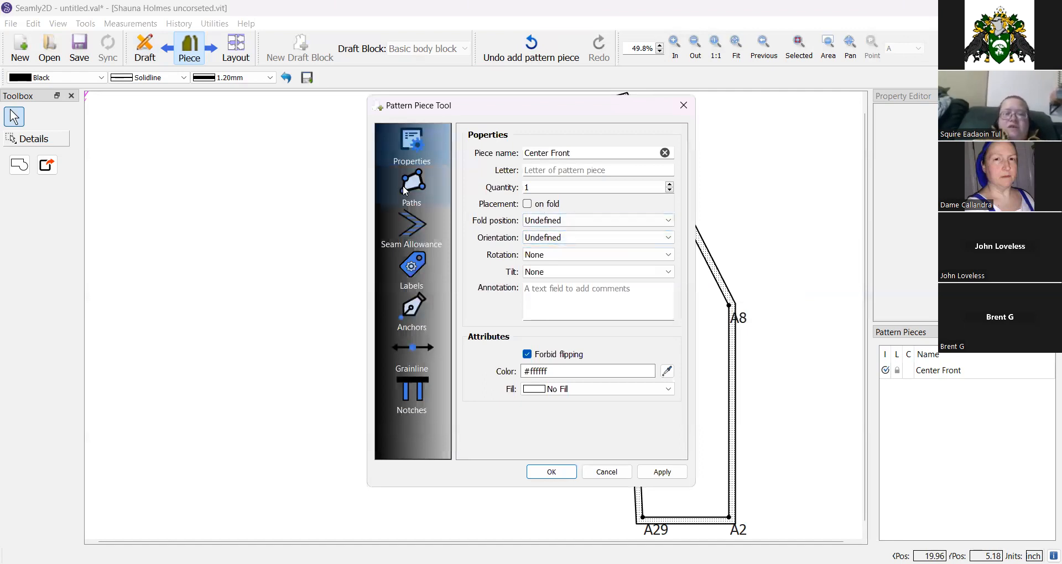
left_click(404, 187)
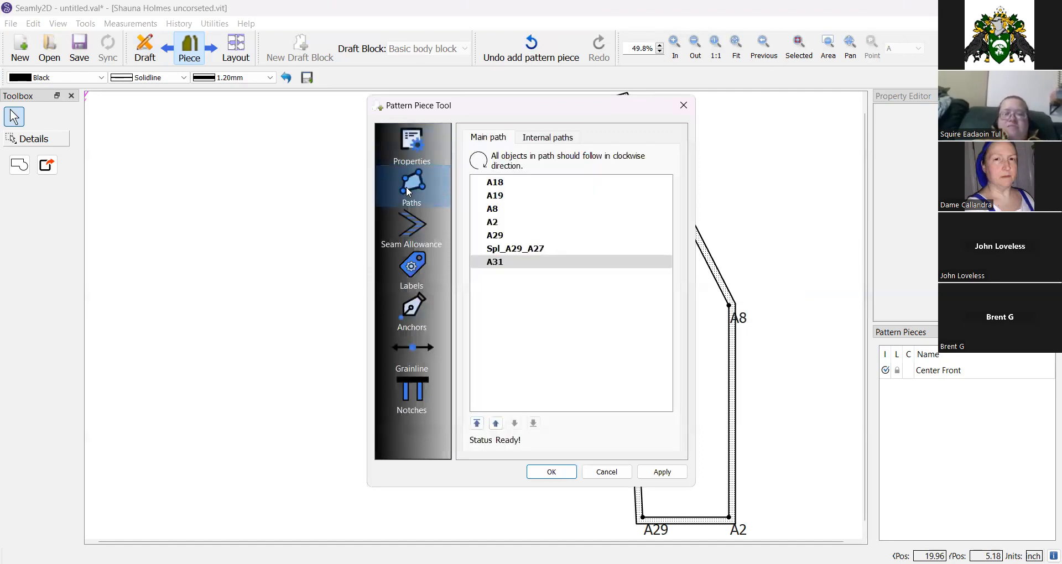
left_click(498, 209)
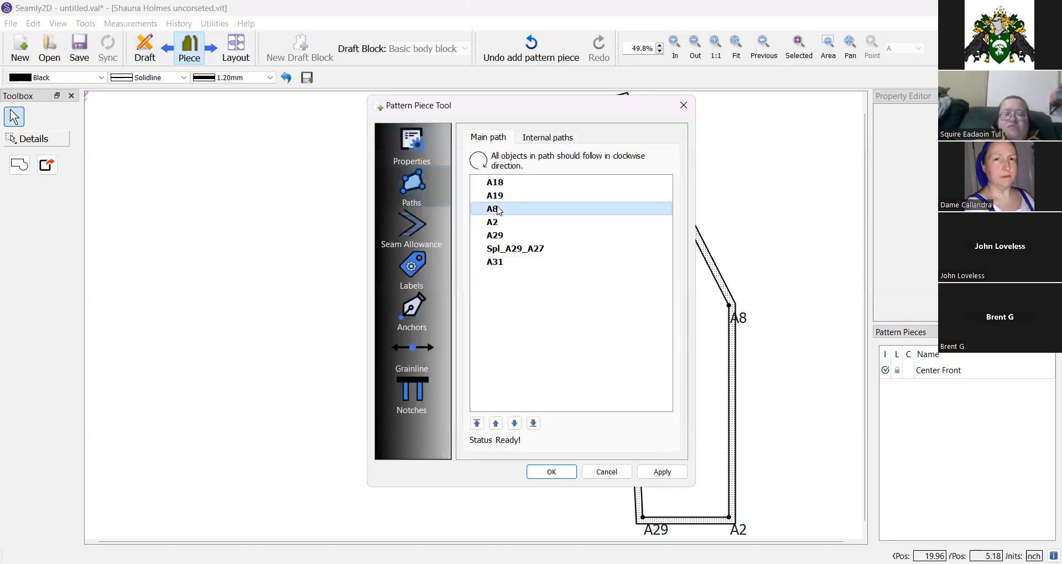
right_click(499, 210)
mouse_move(521, 220)
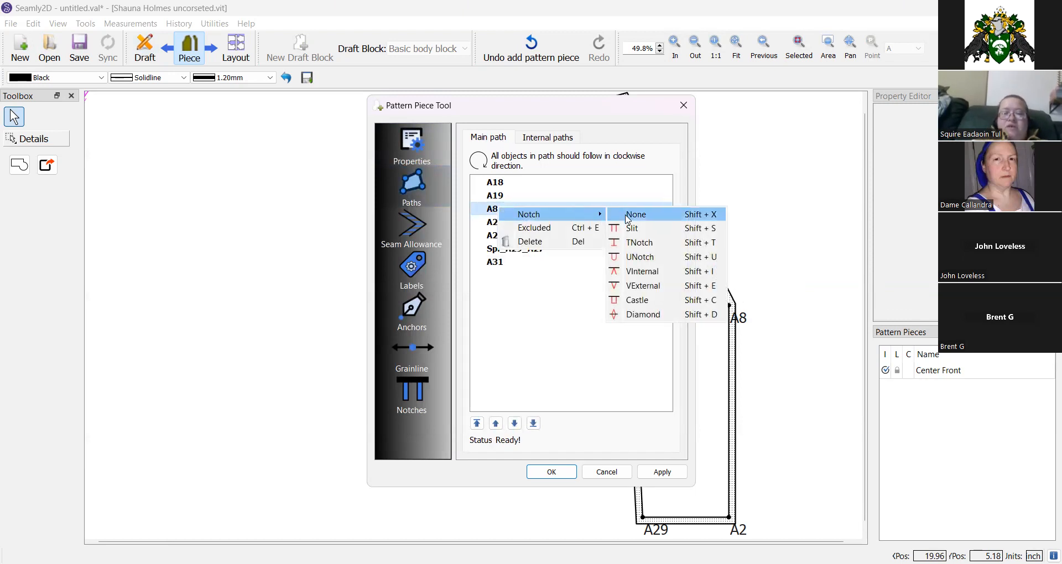
left_click(644, 243)
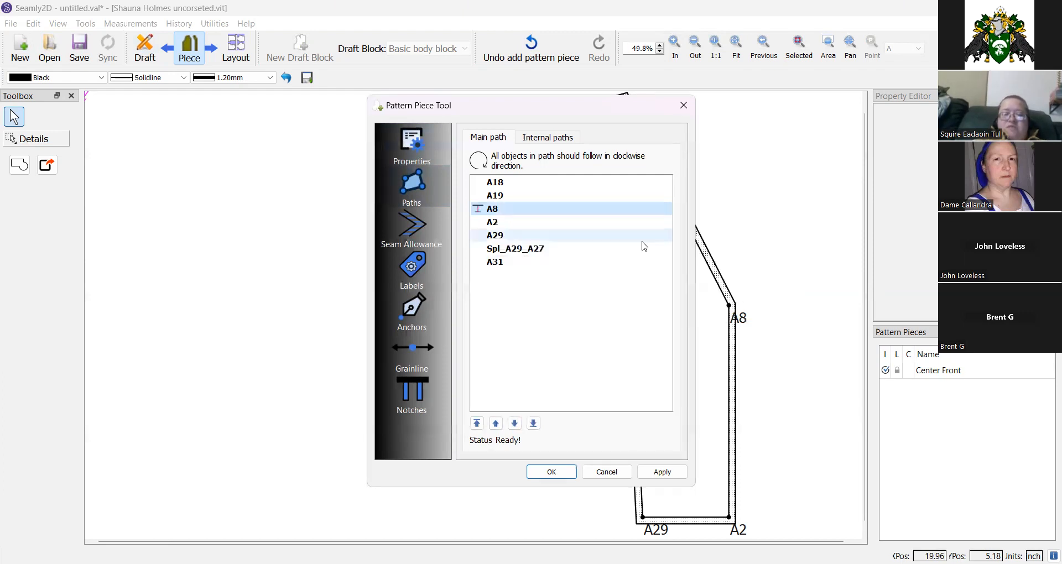
Set the piece's default seam allowance width to 0.5 inch, leaving Built in unchecked.
left_click(421, 236)
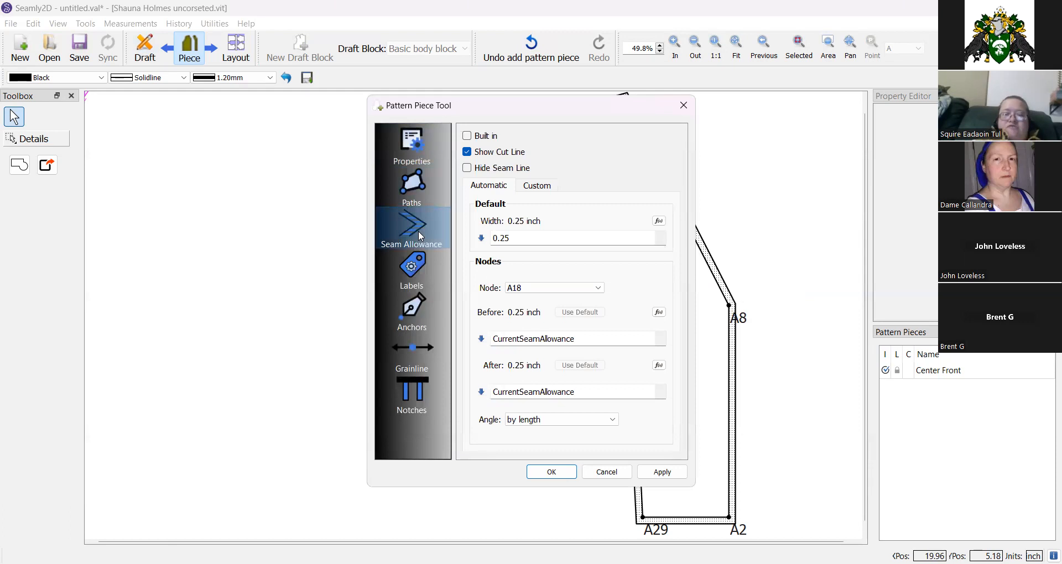
left_click(467, 136)
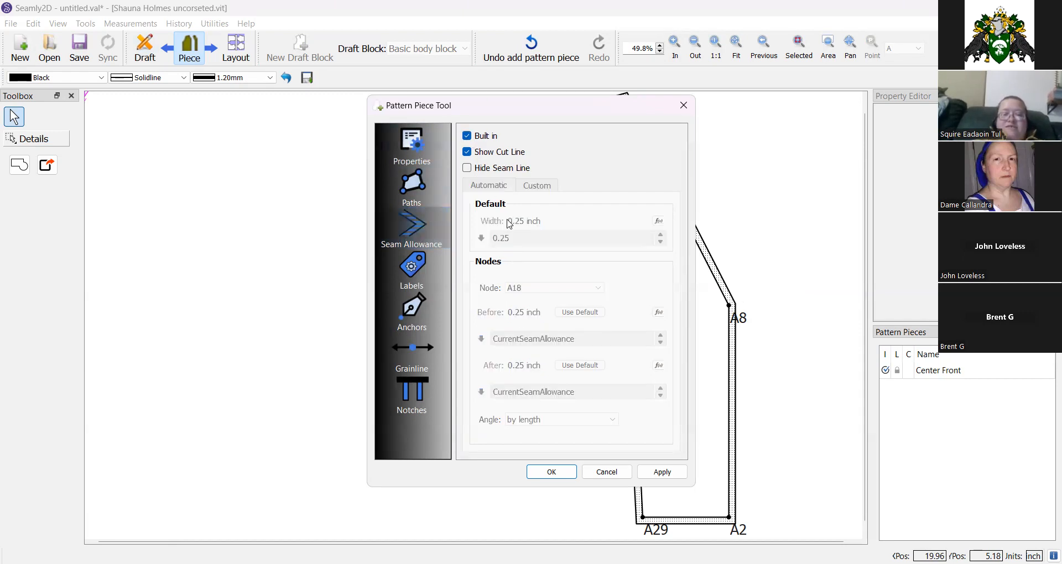
left_click(468, 136)
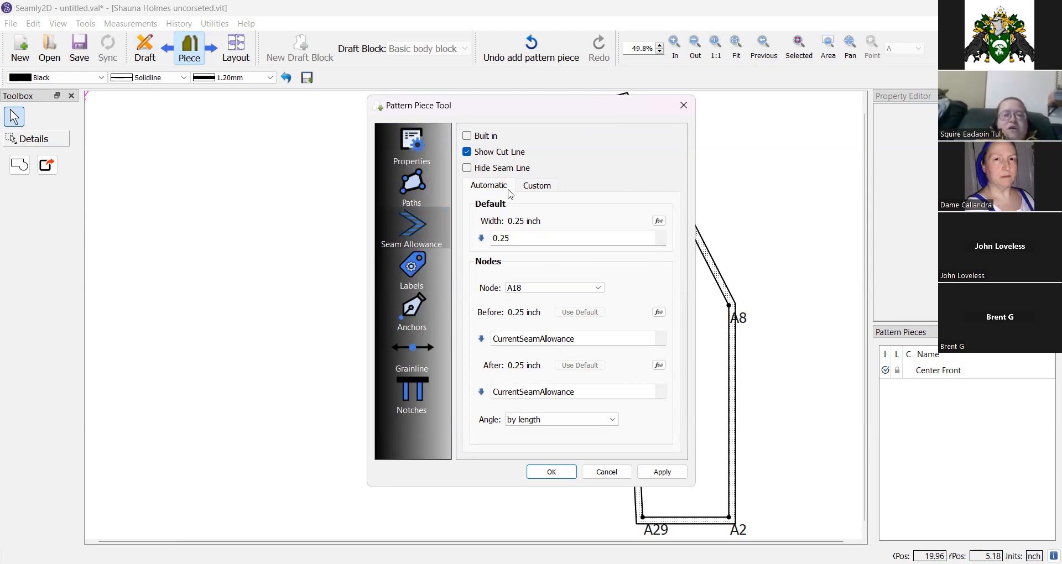
left_click(505, 237)
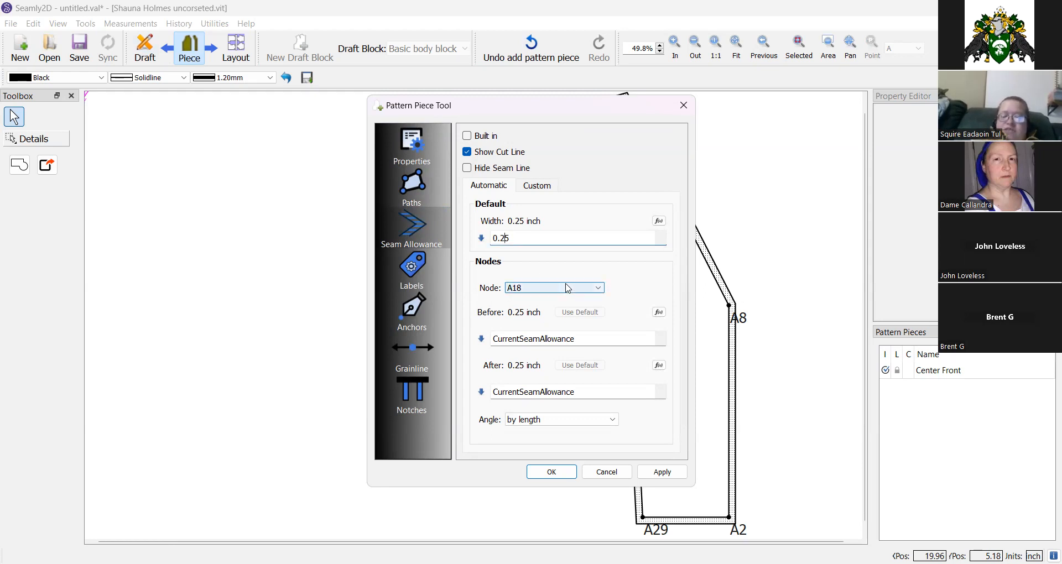
key("BackSpace")
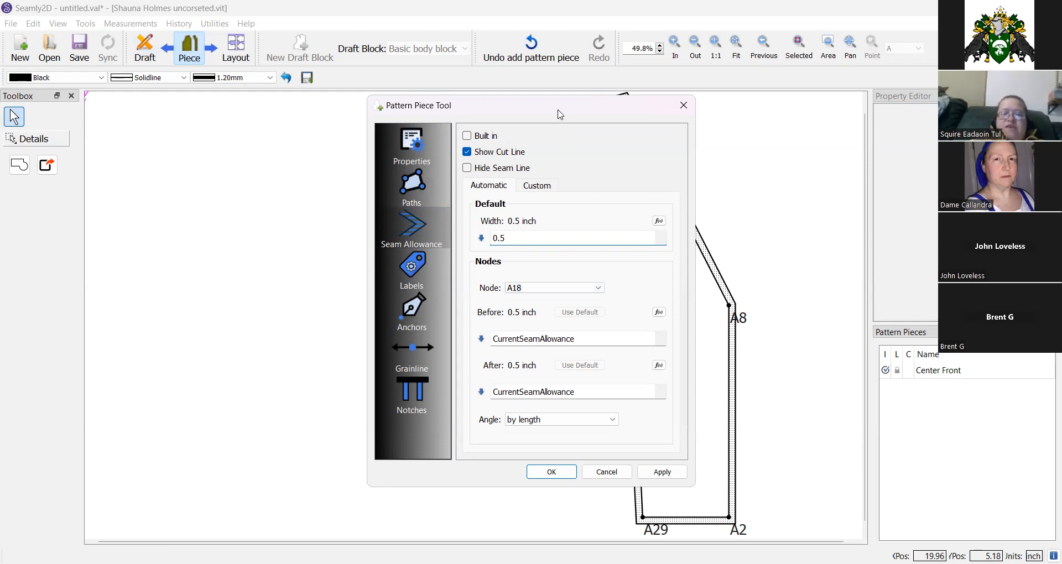
left_click_drag(560, 114, 388, 120)
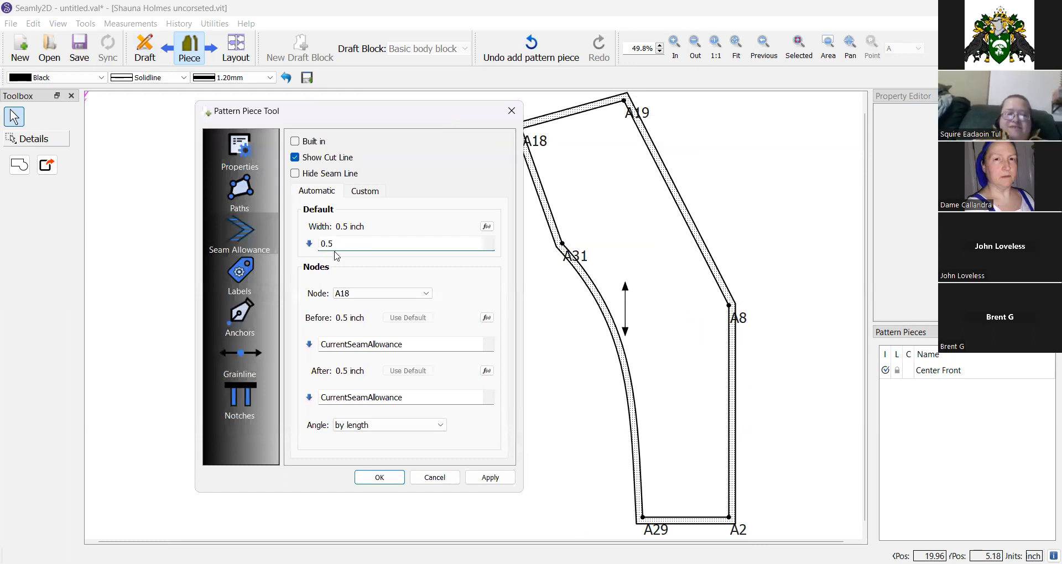
Set the seam allowance after node A8 to 0.
left_click(366, 295)
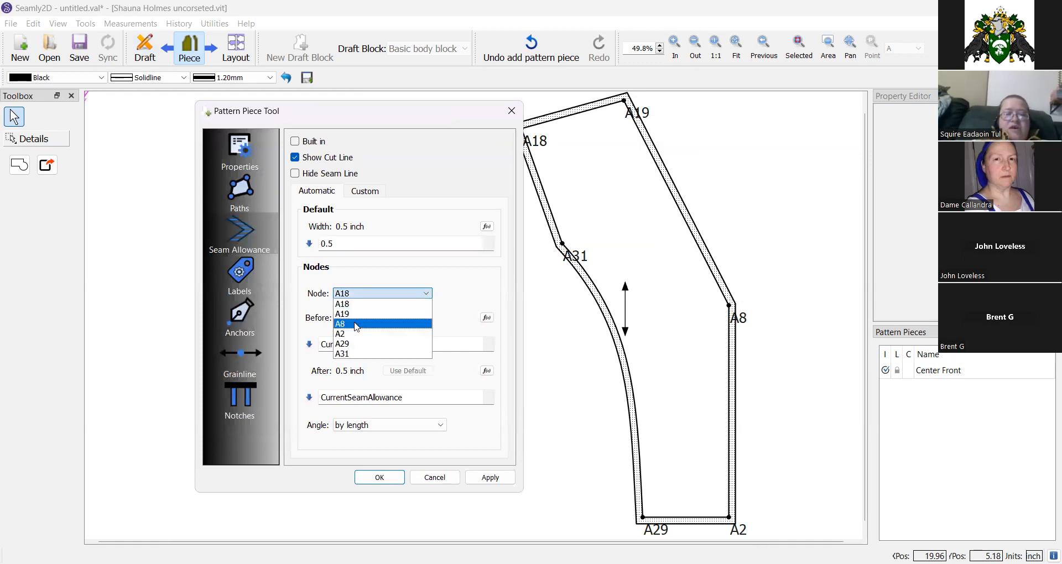
left_click(357, 325)
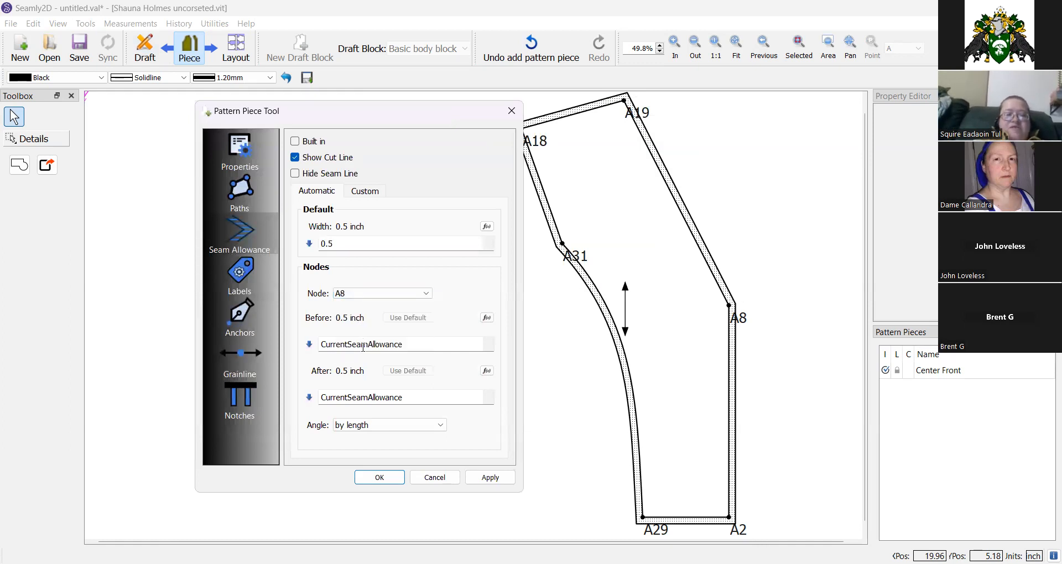
double_click(354, 396)
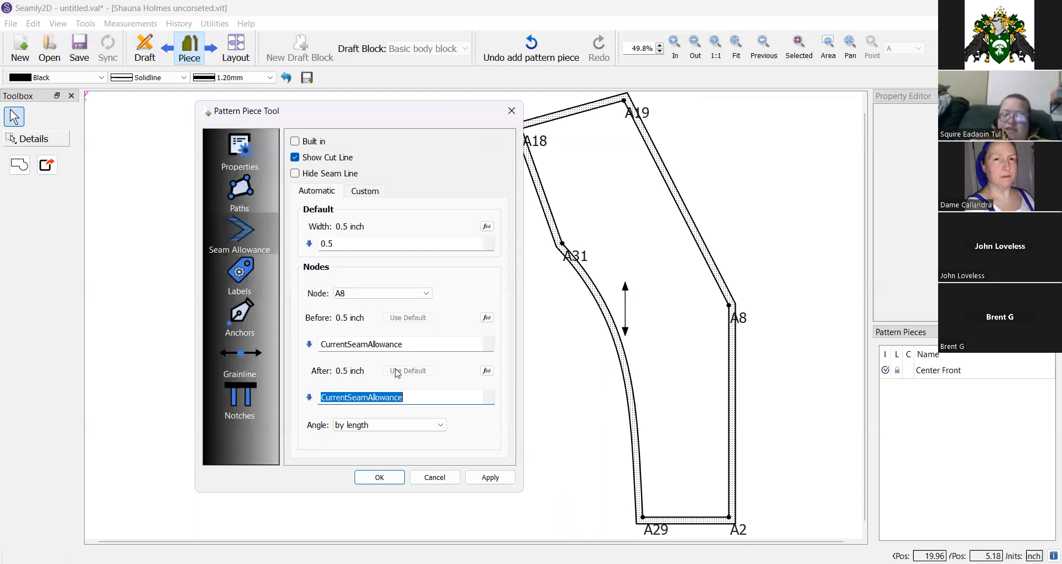
type("0")
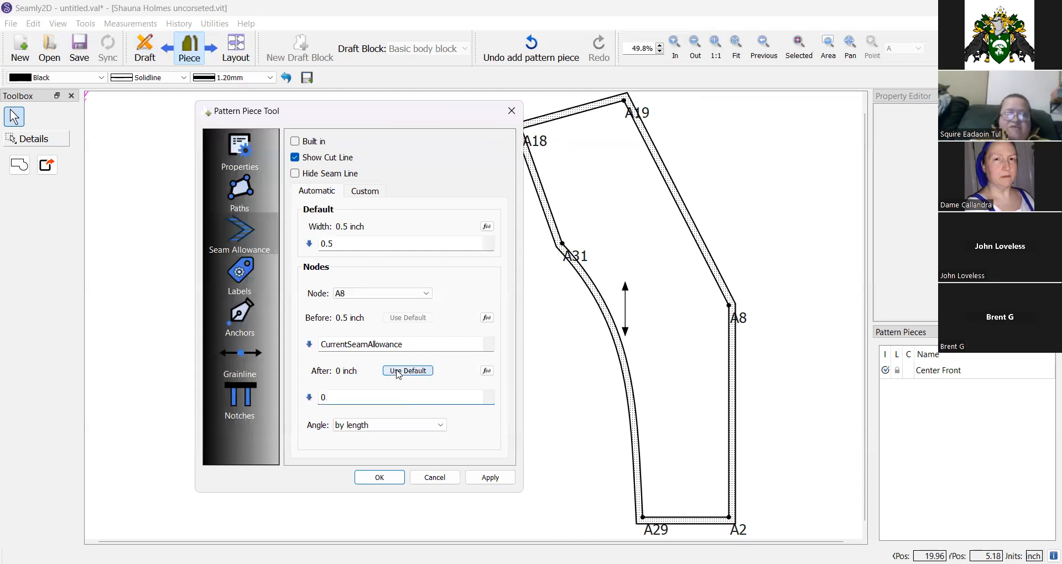
Set the seam allowance before node A2 to 0 and apply the change.
left_click(384, 297)
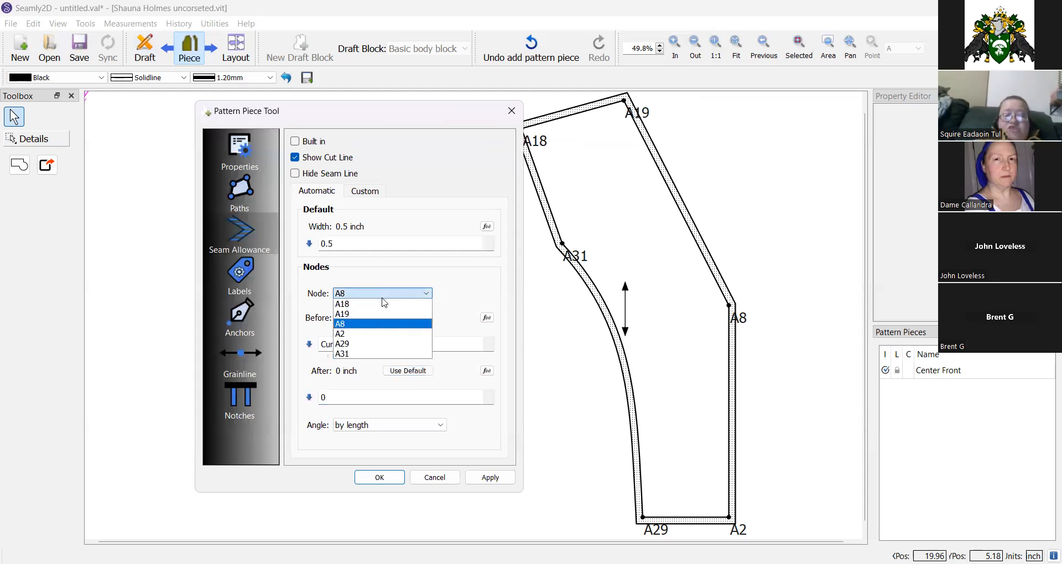
left_click(366, 334)
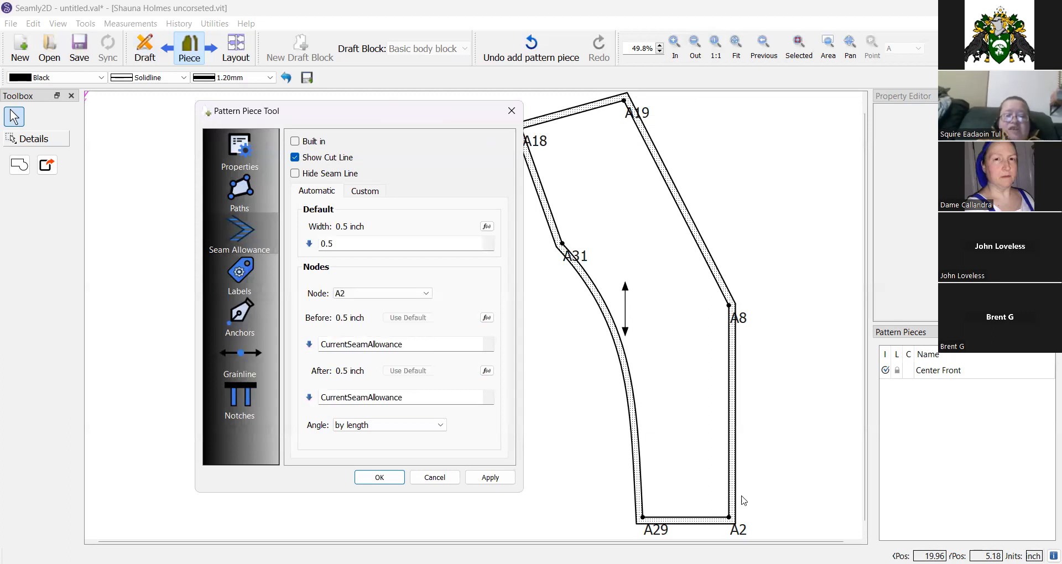
double_click(346, 344)
type("0")
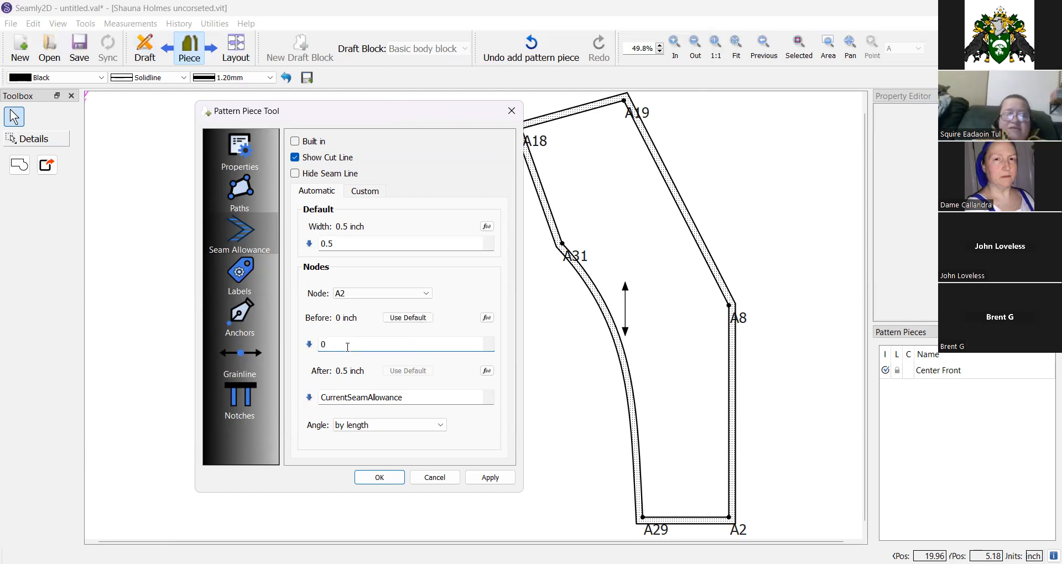
left_click(490, 478)
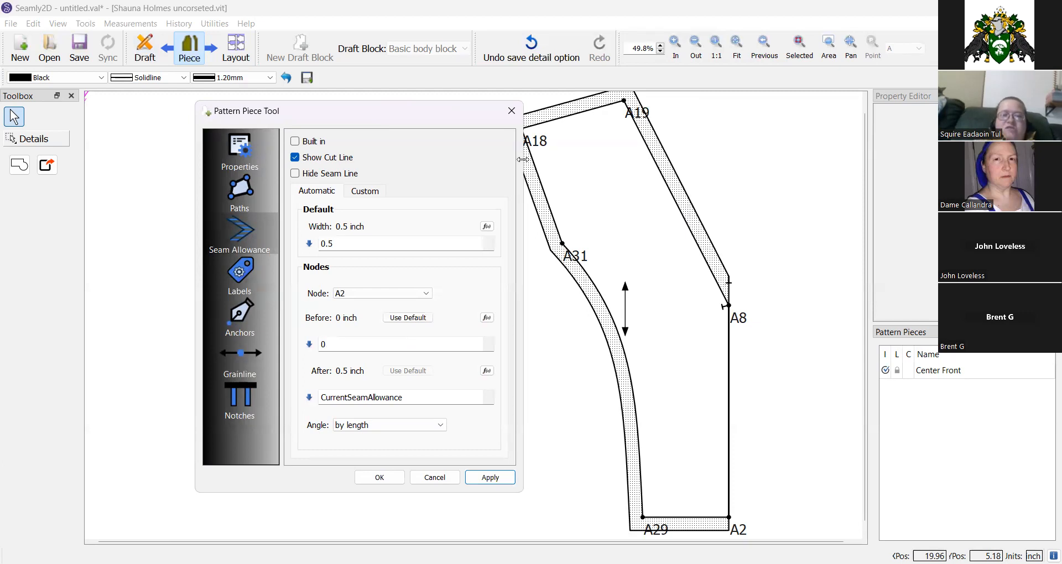
Add a pattern label template with the line Bodice and confirm the piece dialog.
left_click(241, 284)
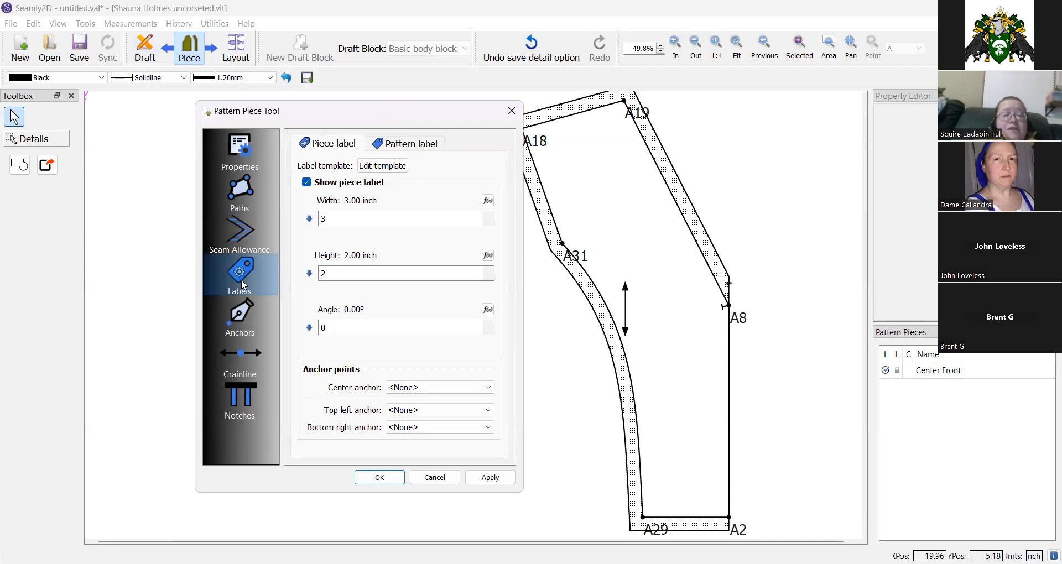
left_click(400, 144)
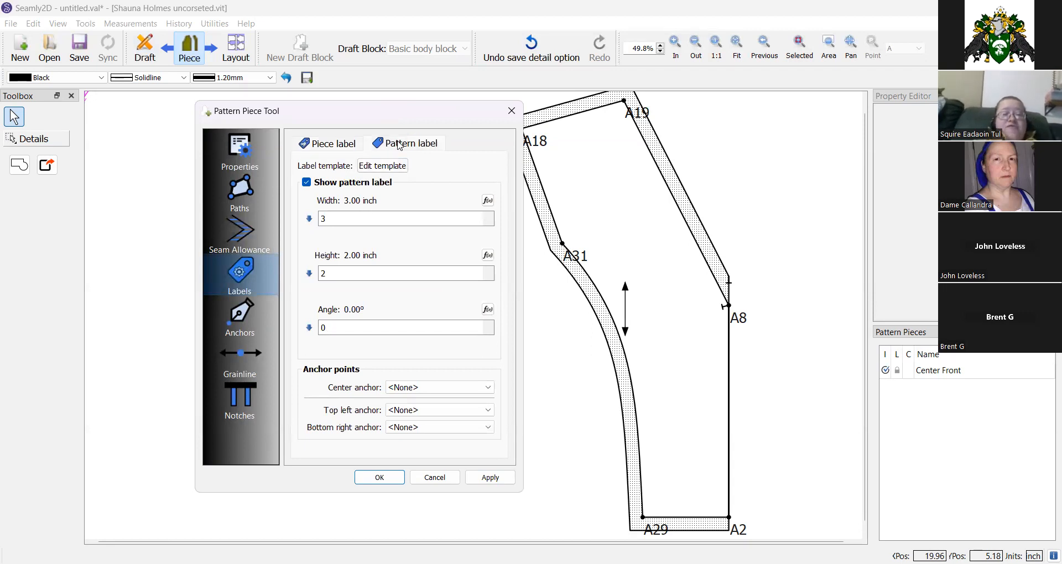
left_click(383, 170)
left_click(611, 350)
left_click(508, 367)
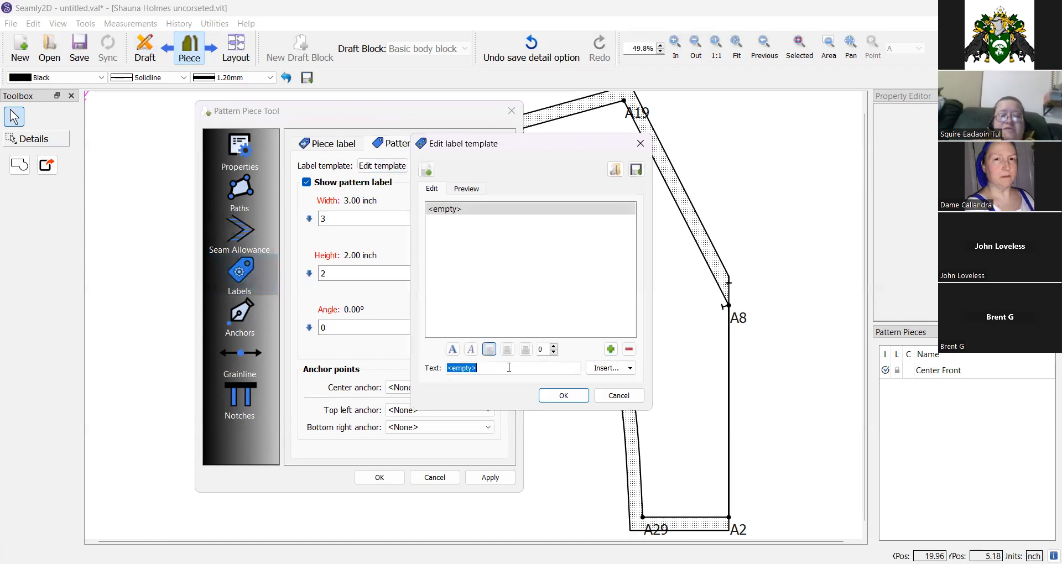
type("Bodice")
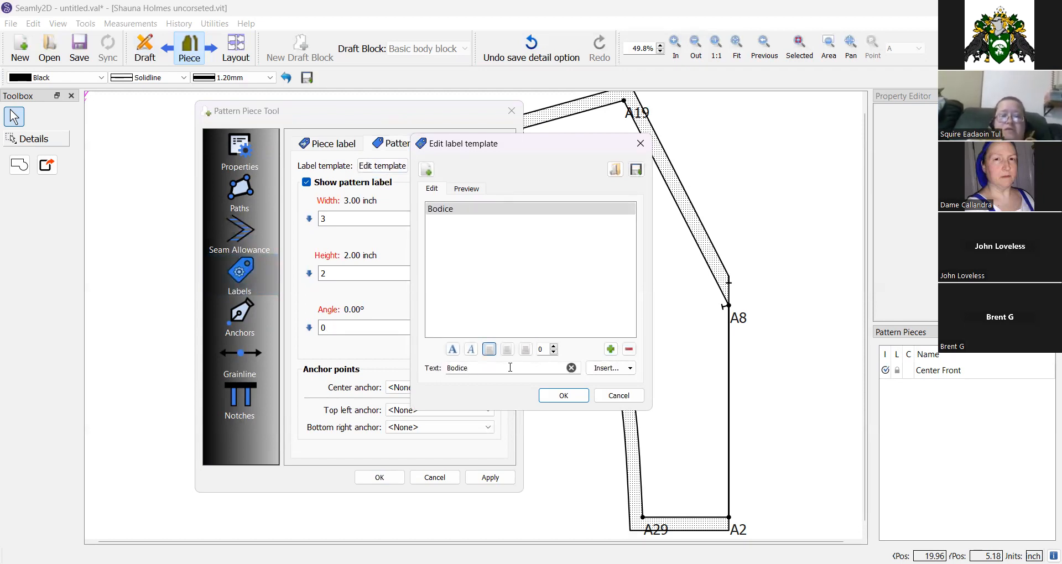
left_click(563, 395)
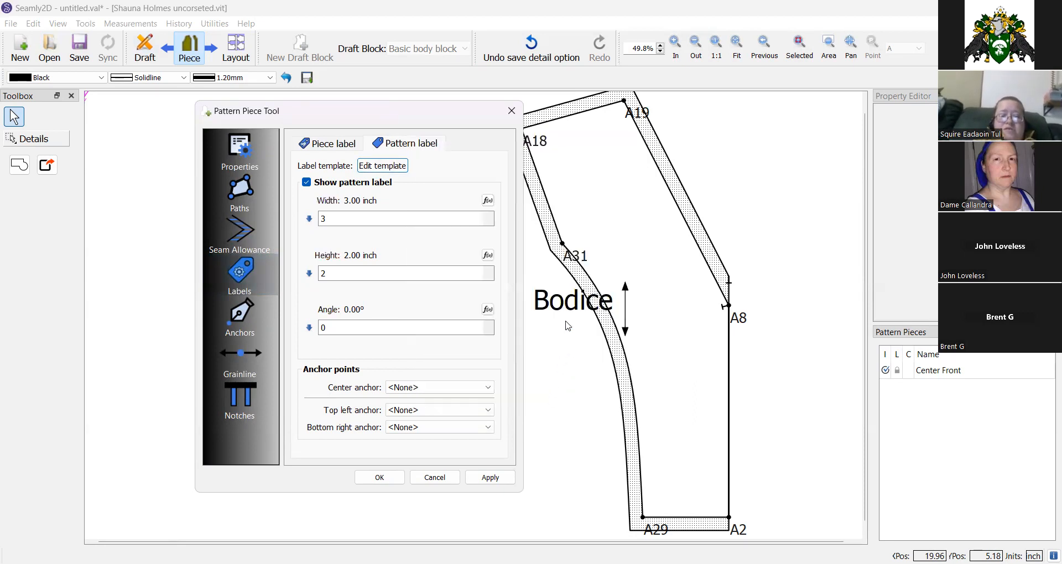
left_click(388, 479)
Move the Bodice pattern label up toward the top of the piece.
left_click_drag(566, 320, 642, 253)
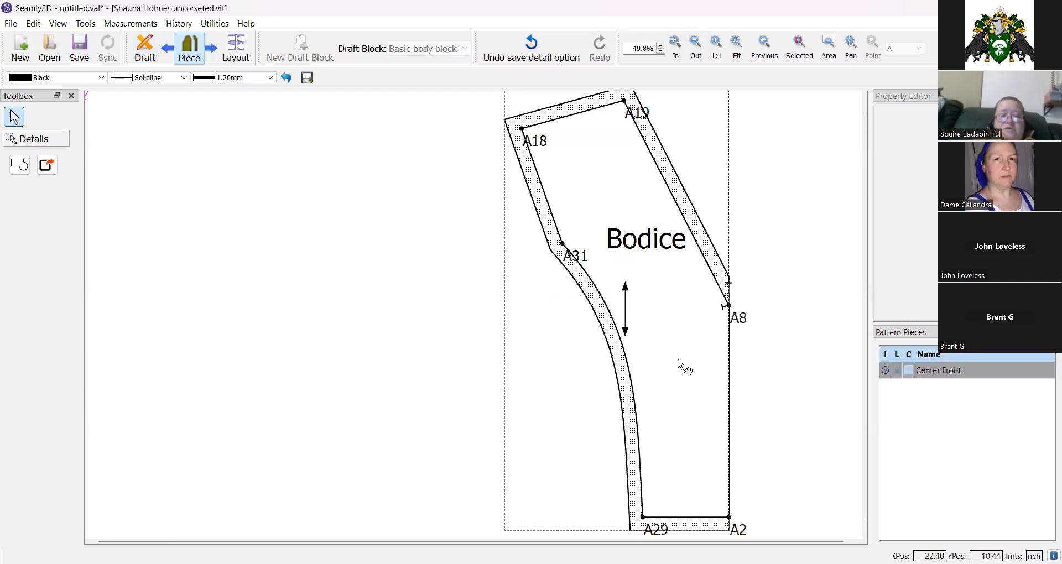
Reopen the piece's label settings and start the piece label template with the line Center front.
right_click(664, 341)
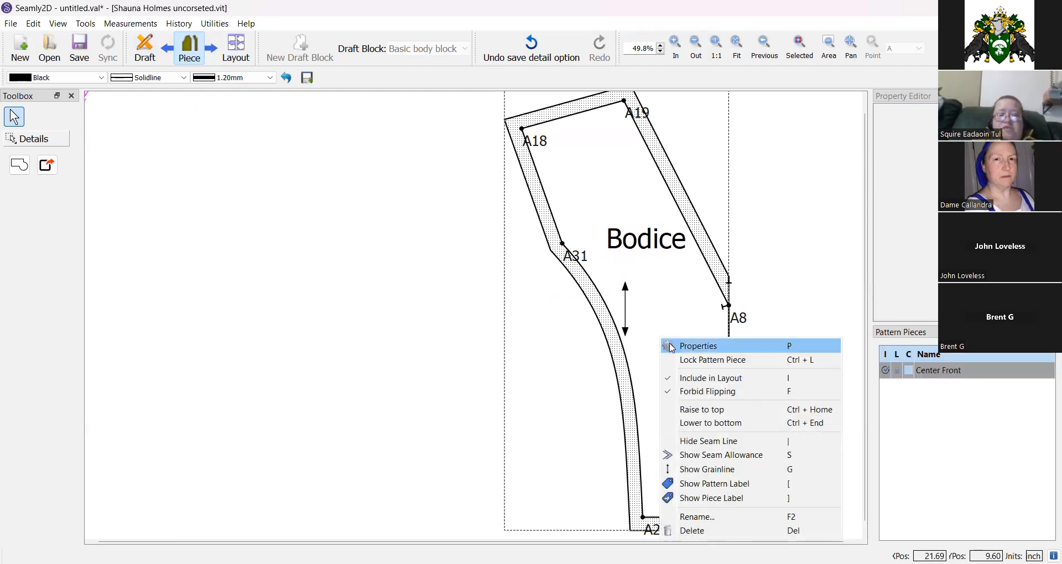
left_click(674, 348)
left_click(411, 269)
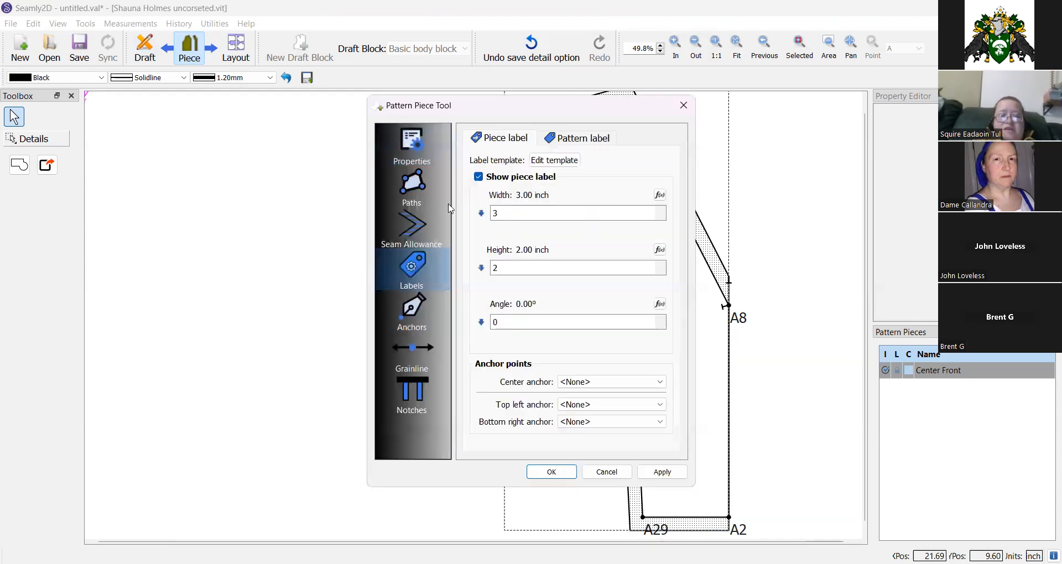
left_click_drag(512, 114, 318, 128)
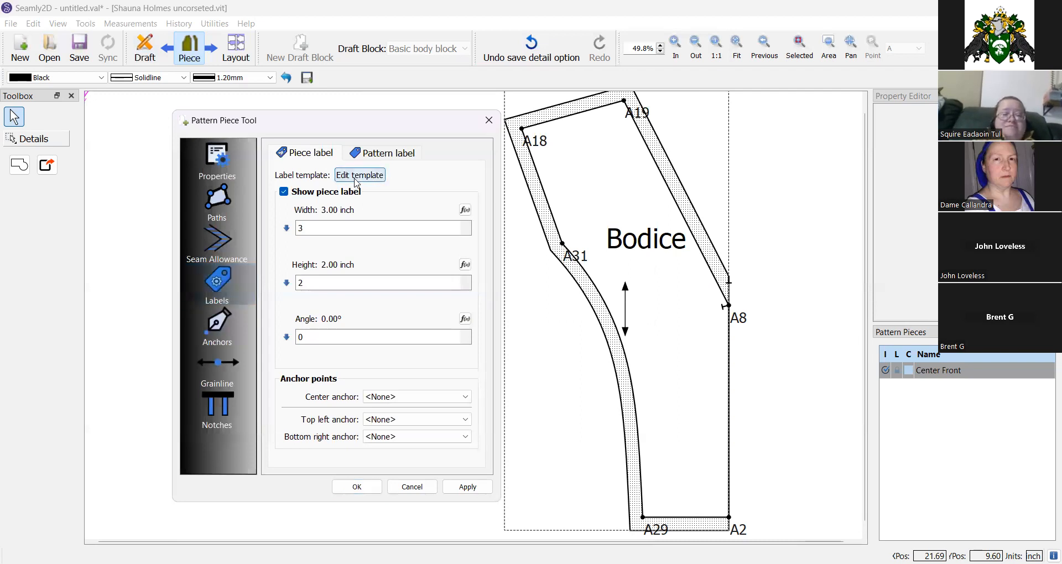
left_click(358, 176)
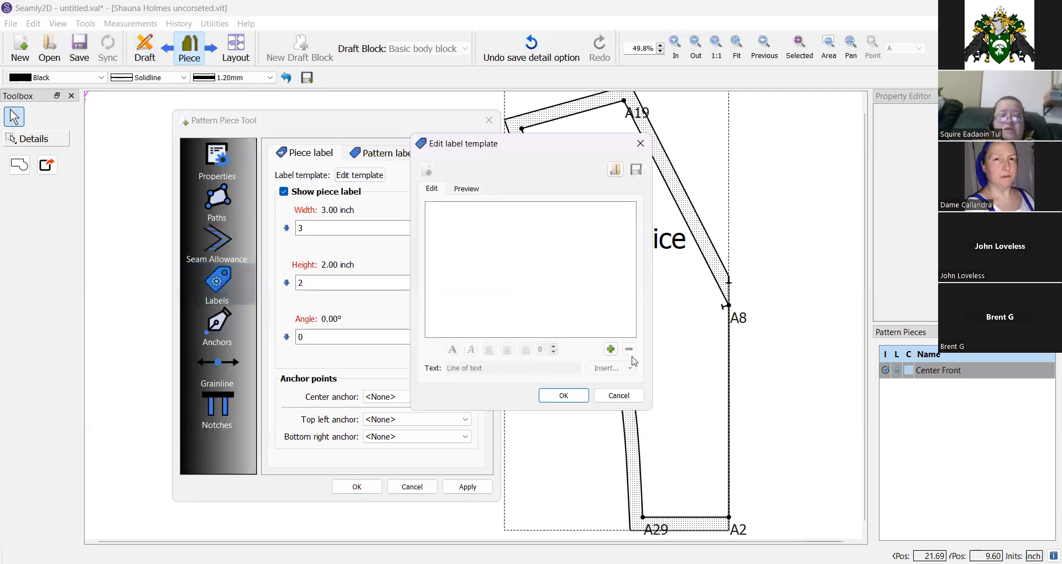
left_click(611, 349)
triple_click(520, 370)
double_click(520, 370)
triple_click(525, 370)
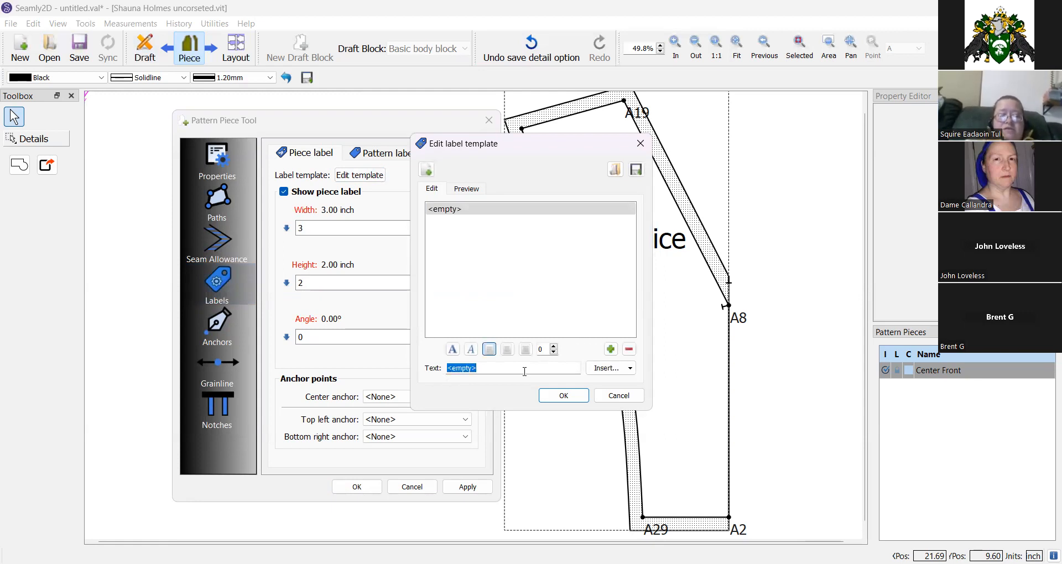
type("Center front")
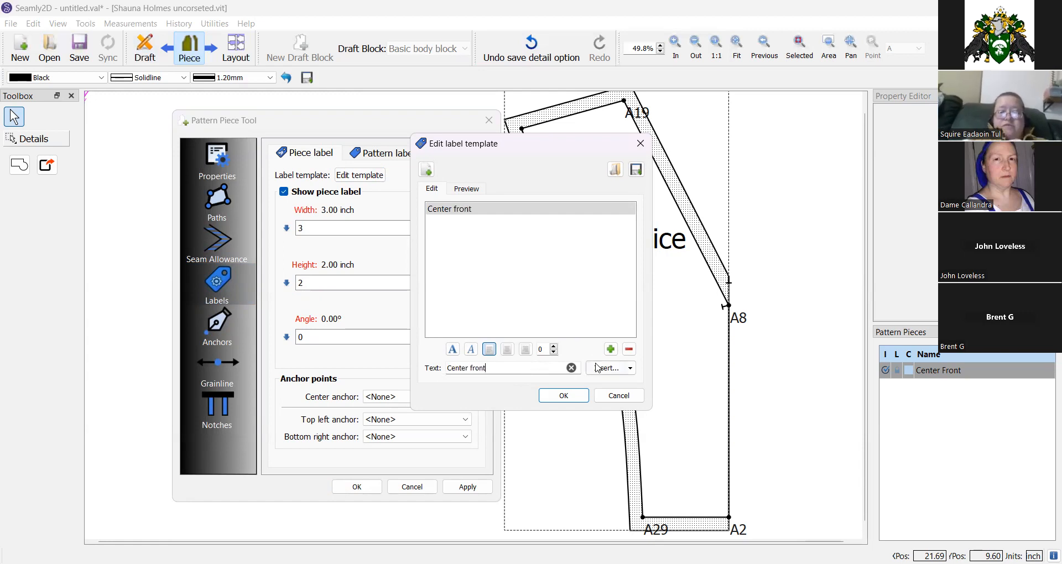
Add the piece label lines Customer and 11/04/23.
left_click(610, 349)
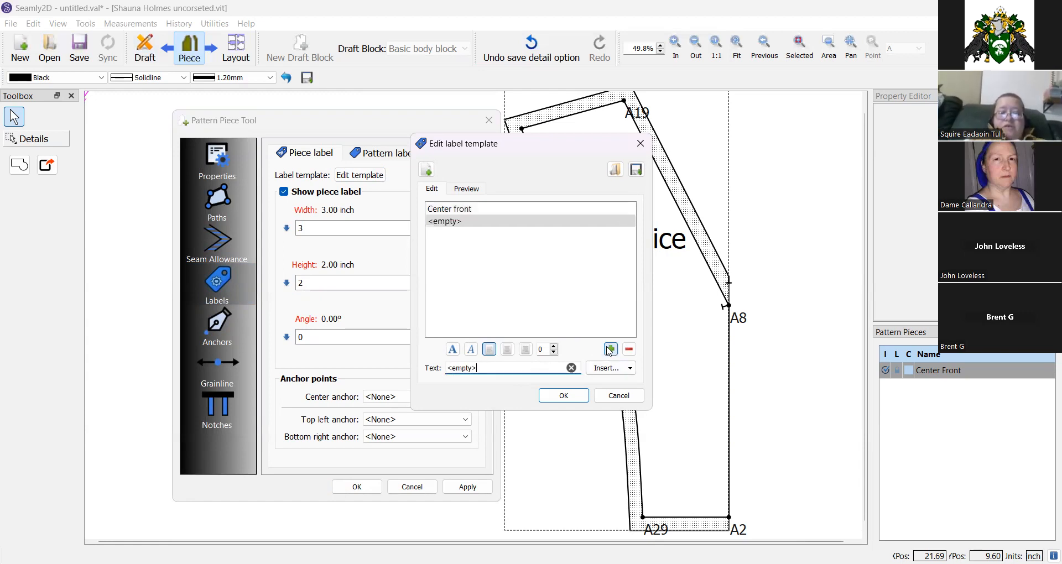
triple_click(513, 368)
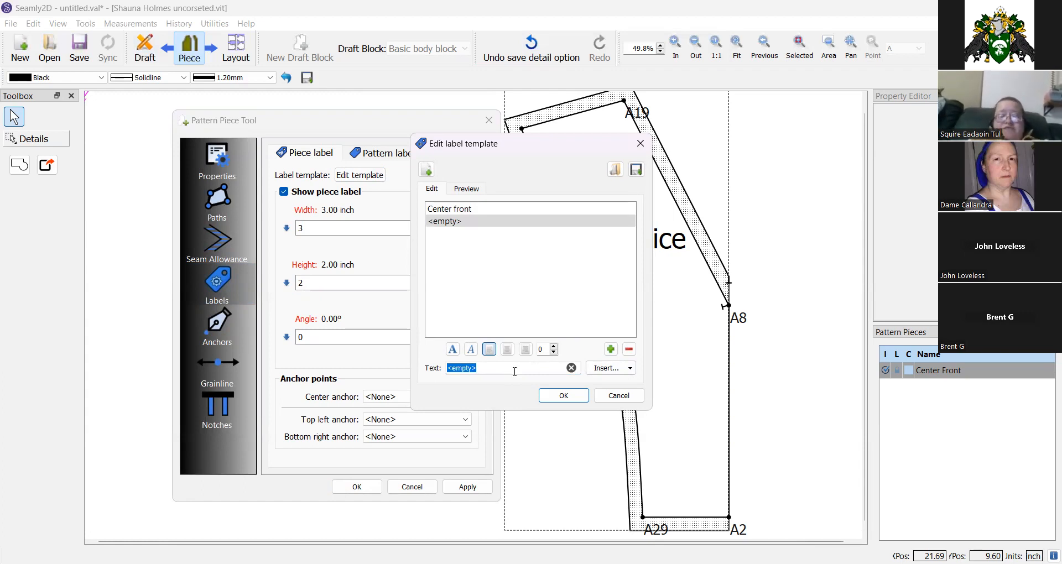
type("Customer")
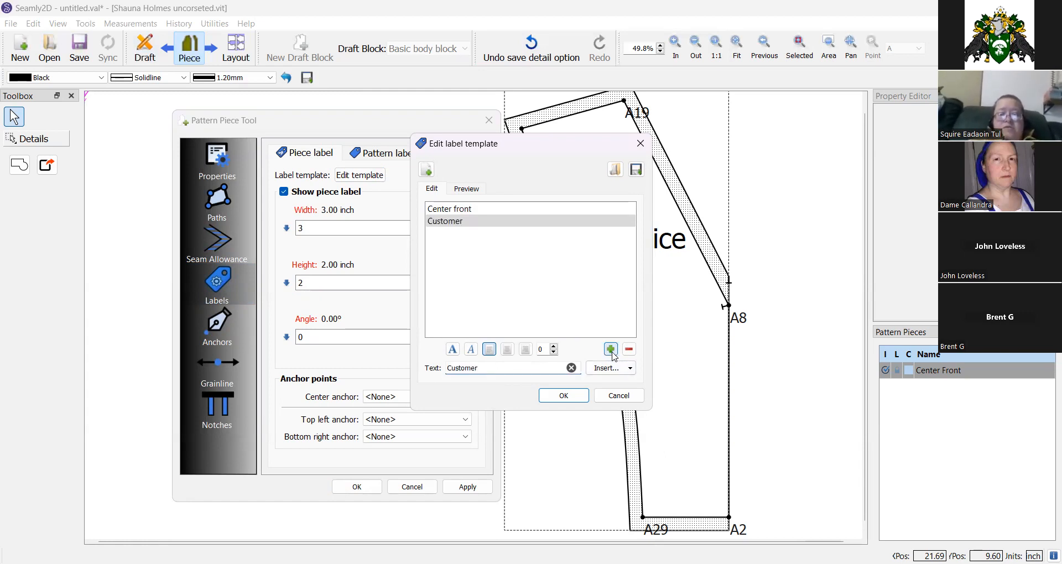
left_click(610, 349)
triple_click(515, 367)
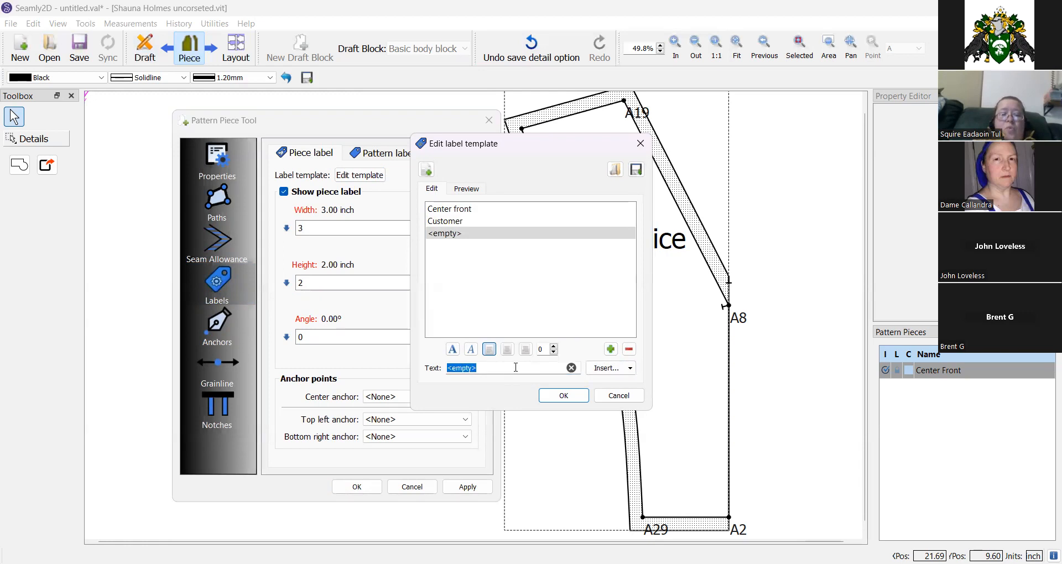
type("11/04/")
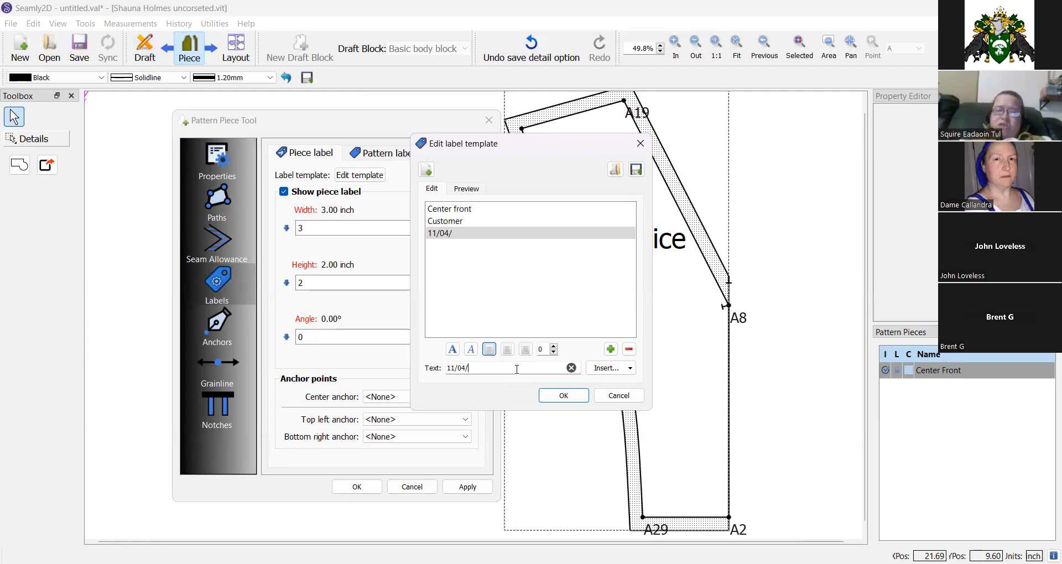
type("23")
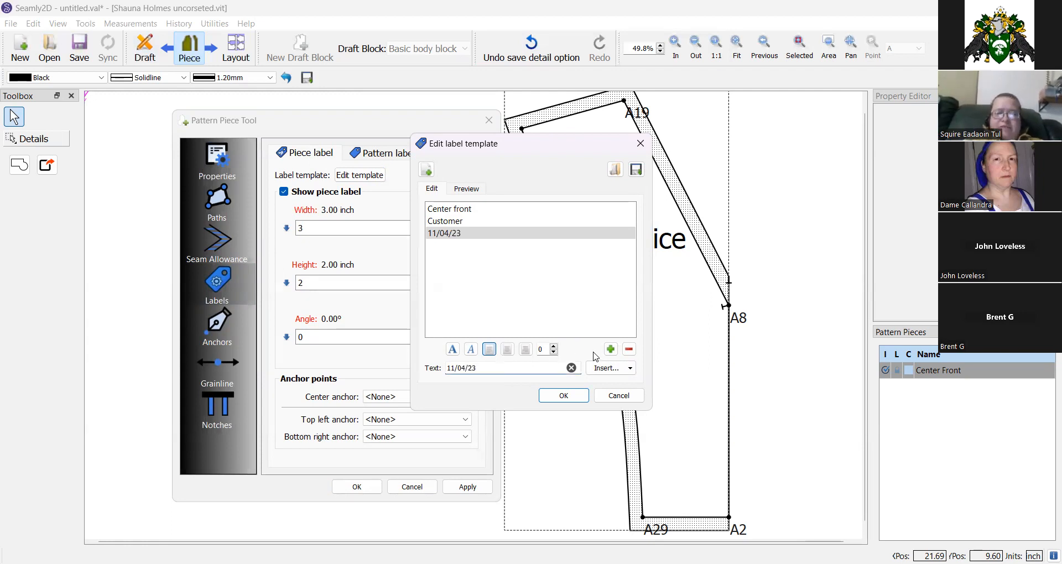
Add the piece label line Cut 1 on Fold and confirm the template and piece dialog.
left_click(611, 348)
triple_click(524, 369)
type("Cut 1 on Fold")
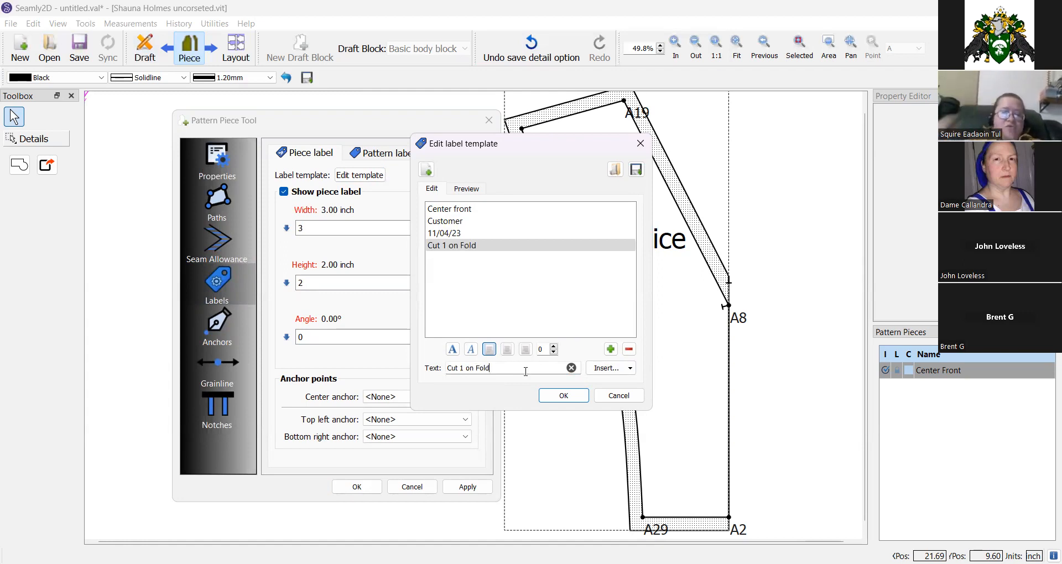
left_click(562, 395)
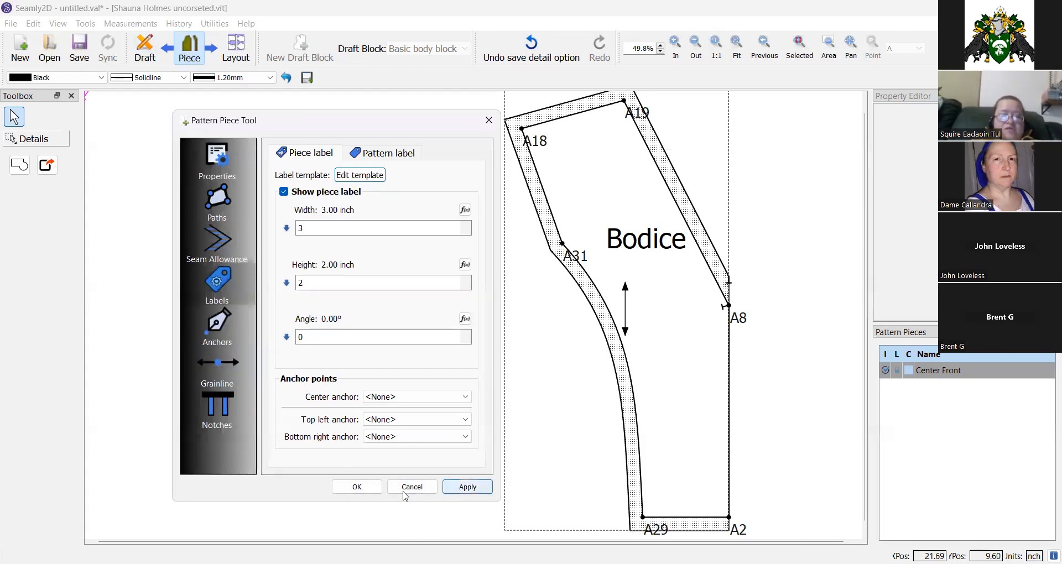
left_click(359, 487)
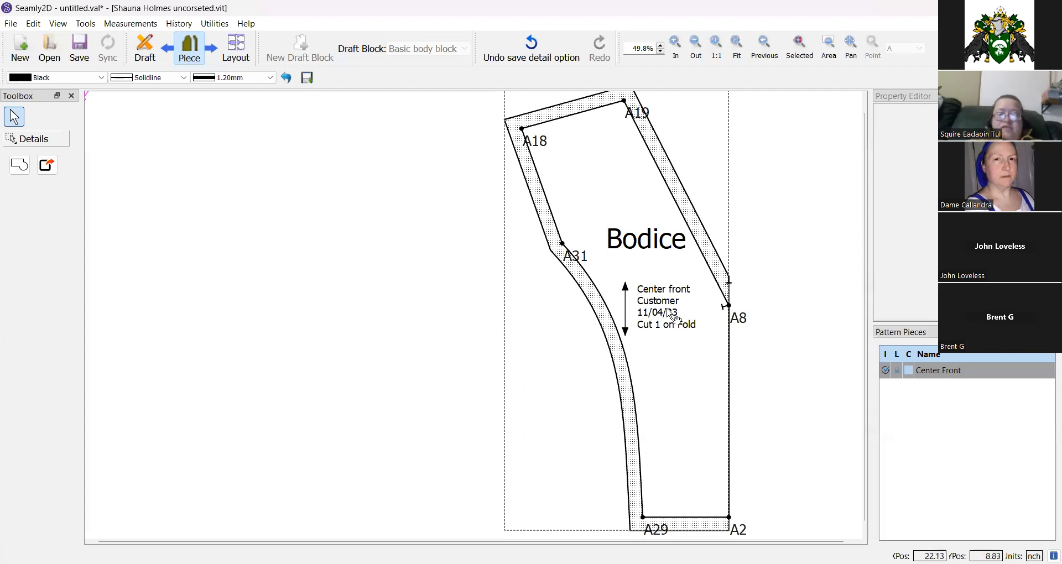
Set the piece's grainline rotation to 45° and its length to 5 inch.
right_click(668, 366)
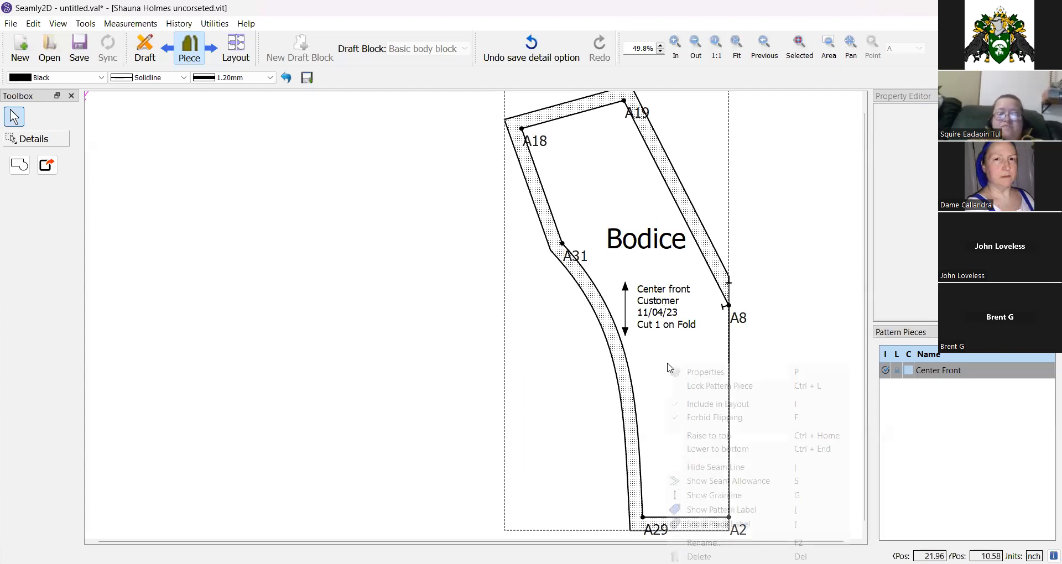
left_click(675, 370)
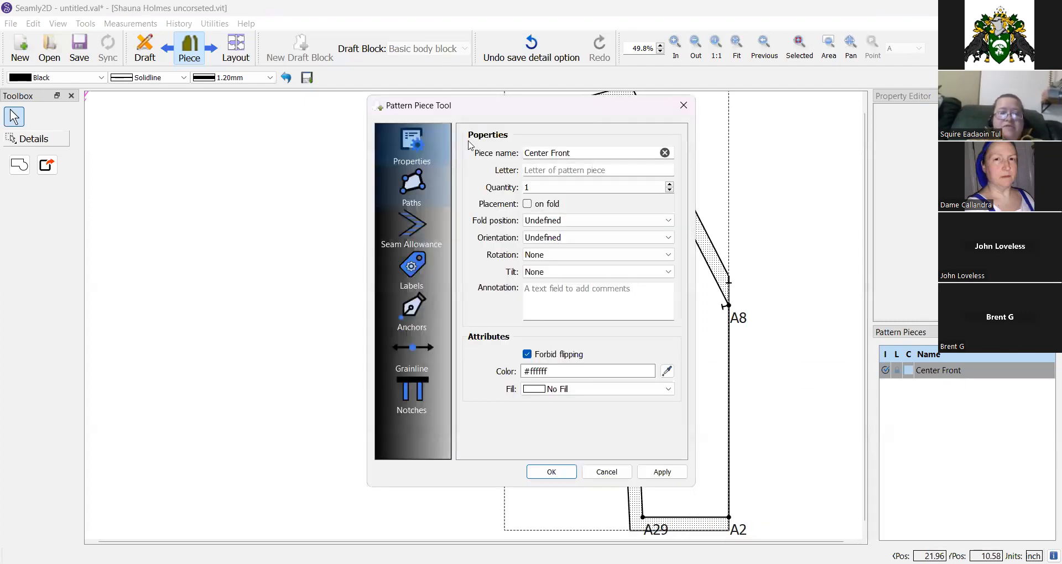
left_click(255, 303)
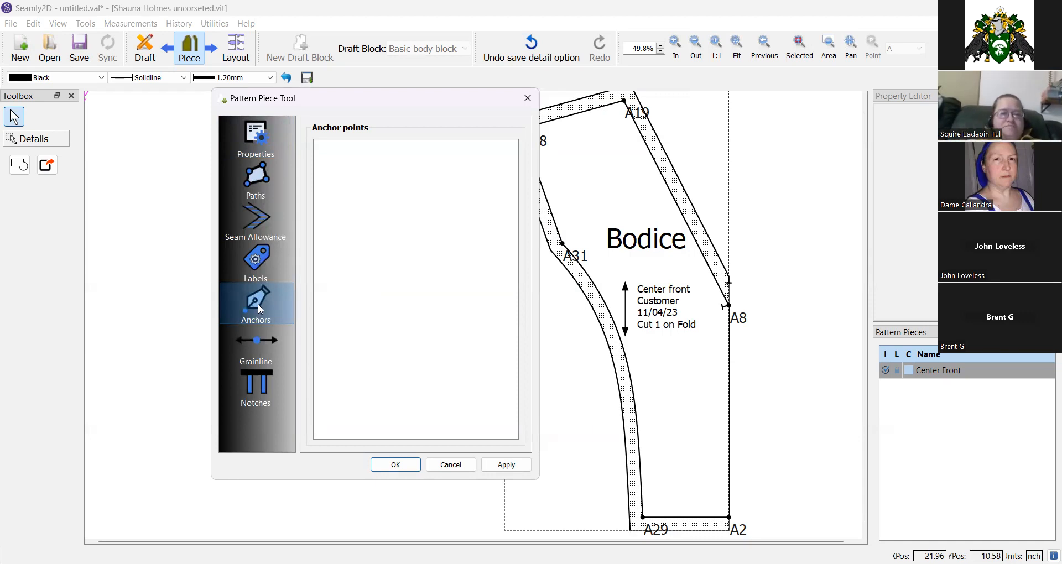
left_click(256, 341)
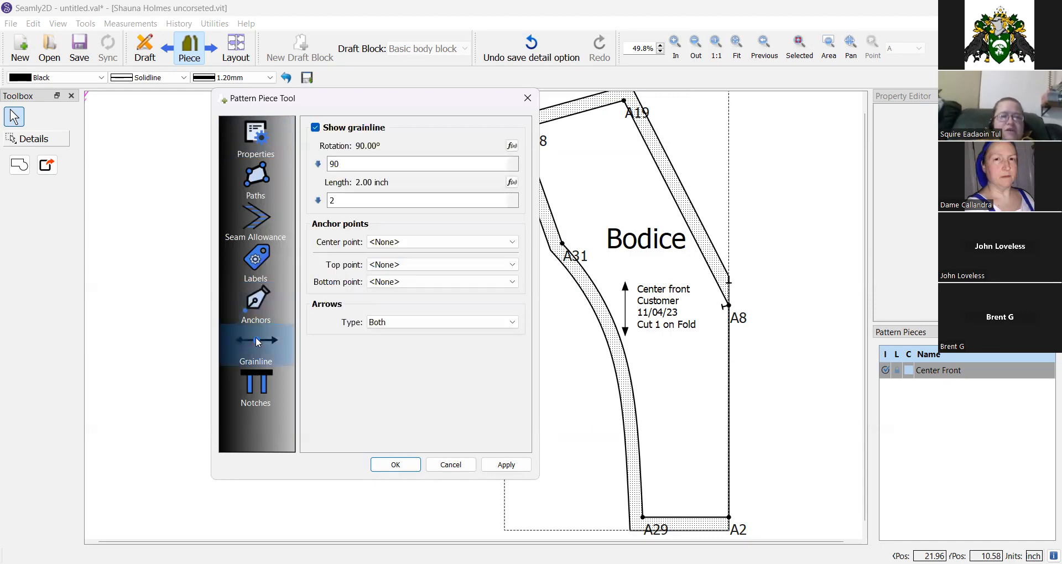
double_click(354, 164)
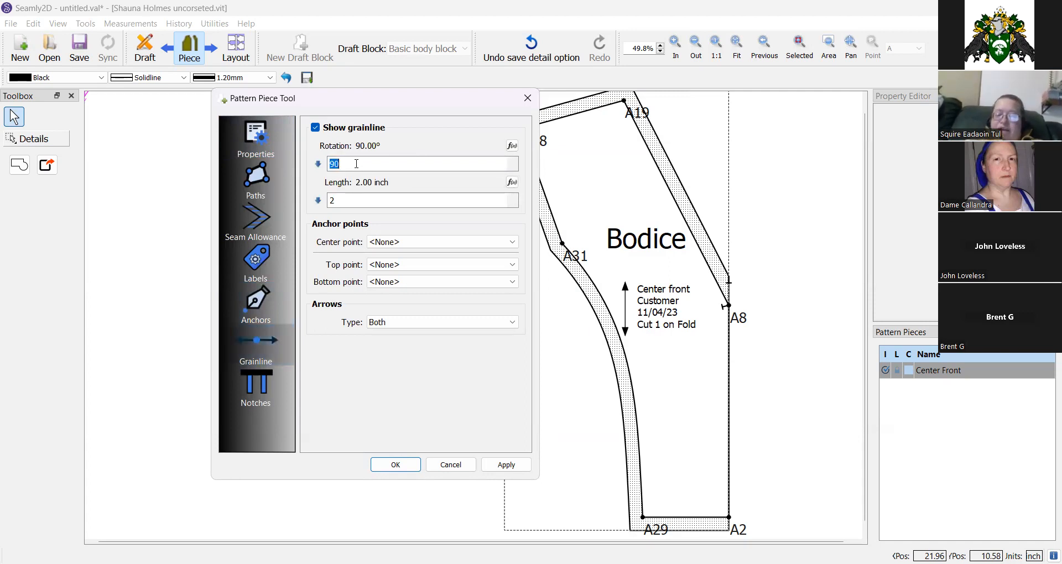
type("45")
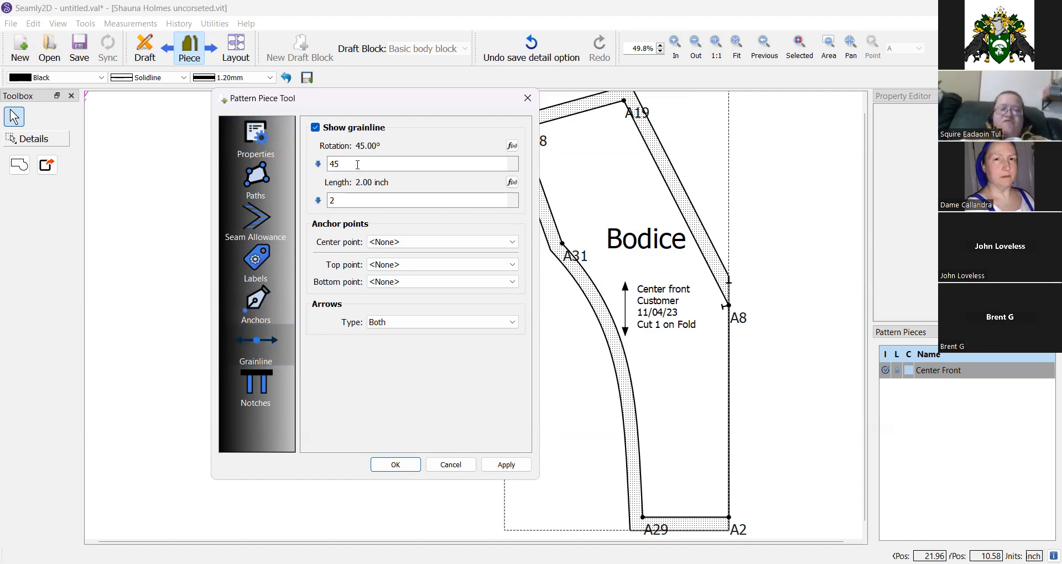
double_click(355, 199)
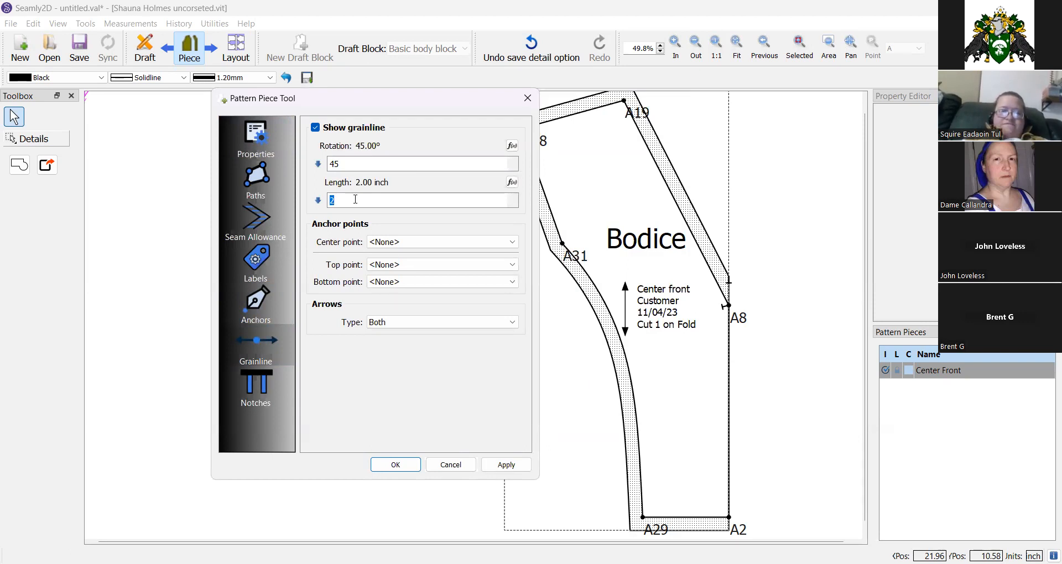
type("5")
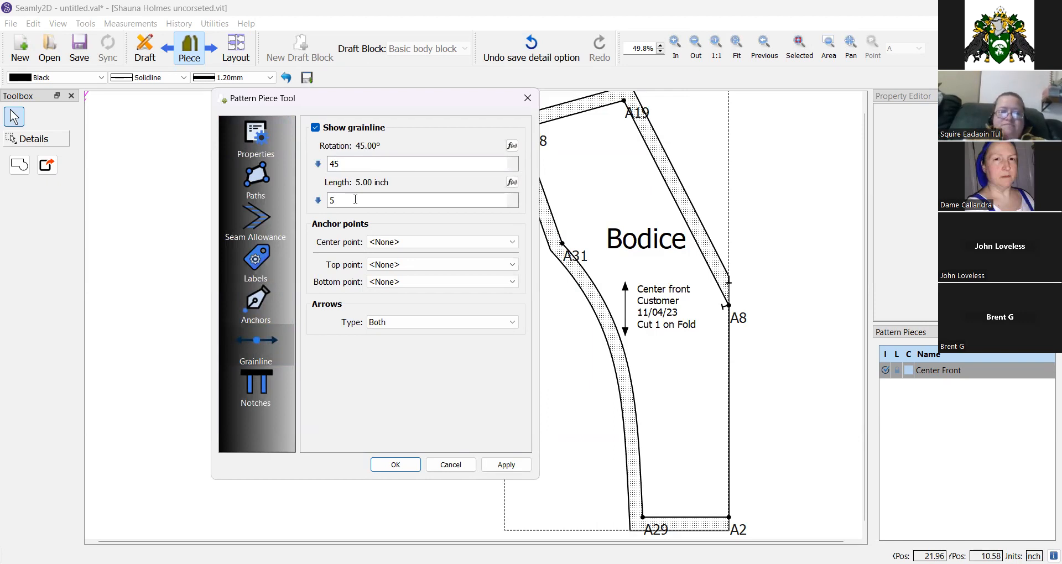
left_click(380, 467)
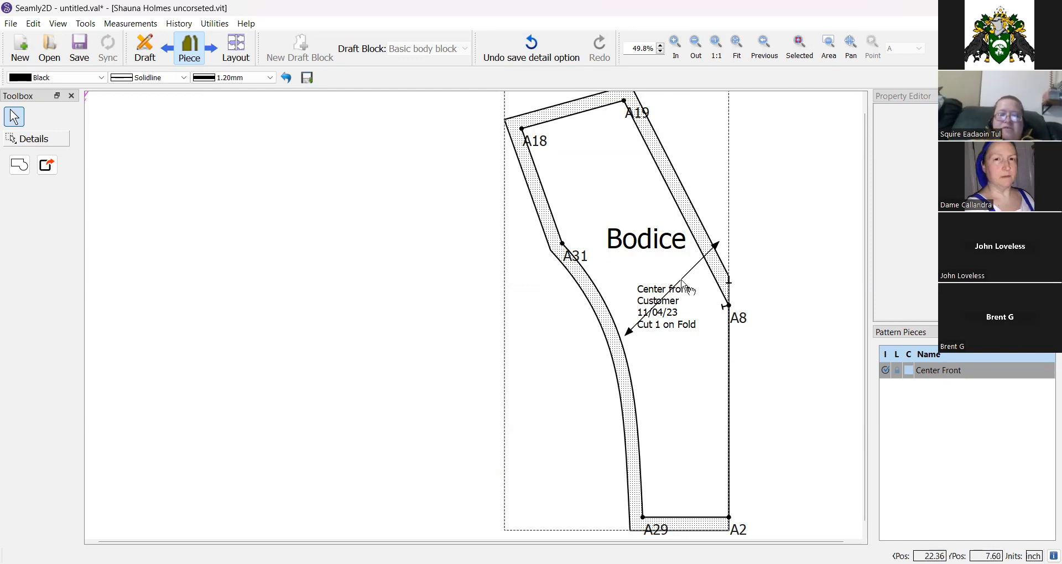
Set the Center Front grainline rotation to 90° and move the grainline lower inside the piece near the A8 edge.
right_click(639, 261)
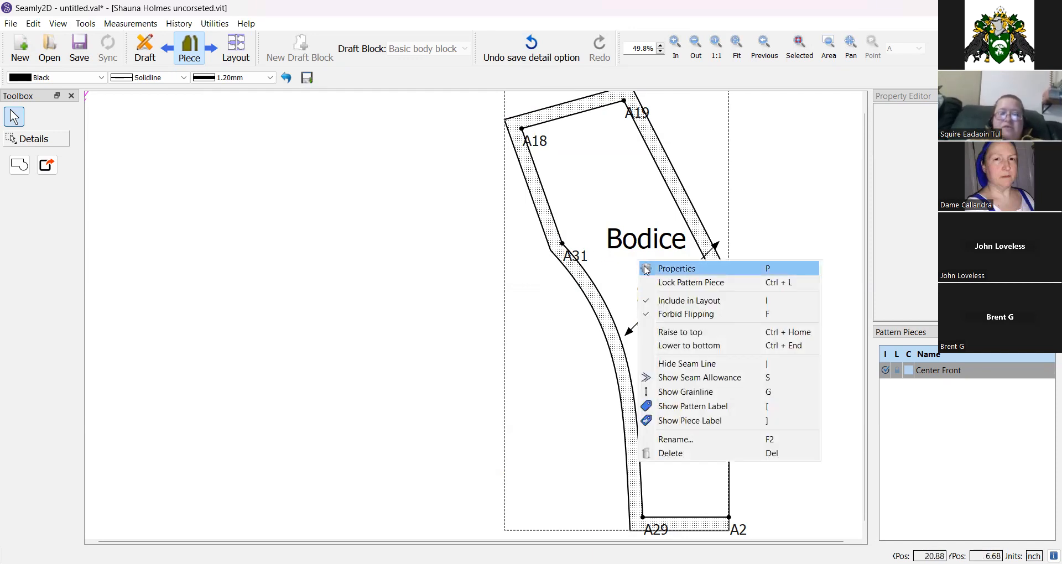
key("p")
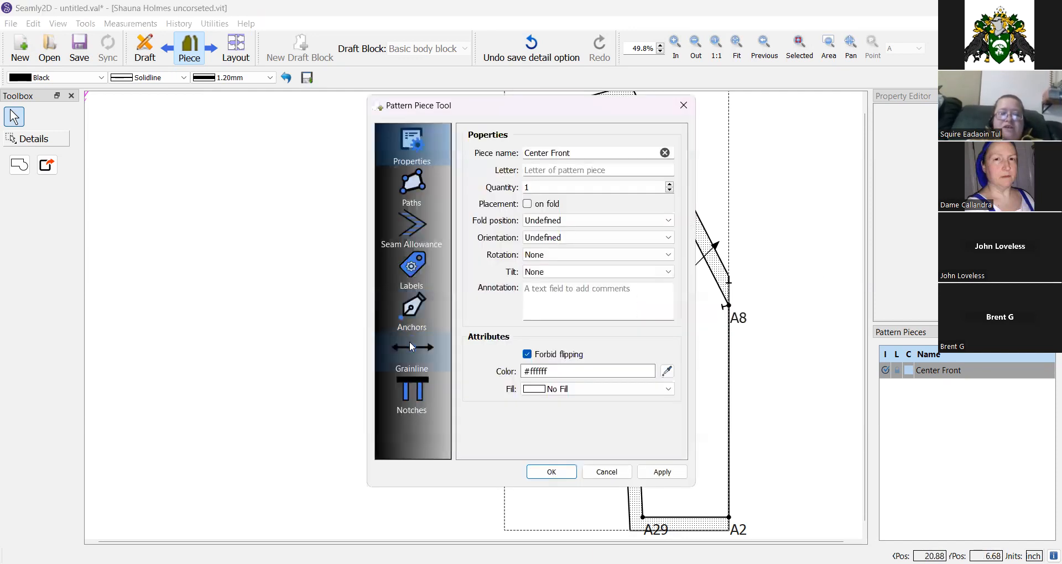
left_click(409, 342)
double_click(508, 168)
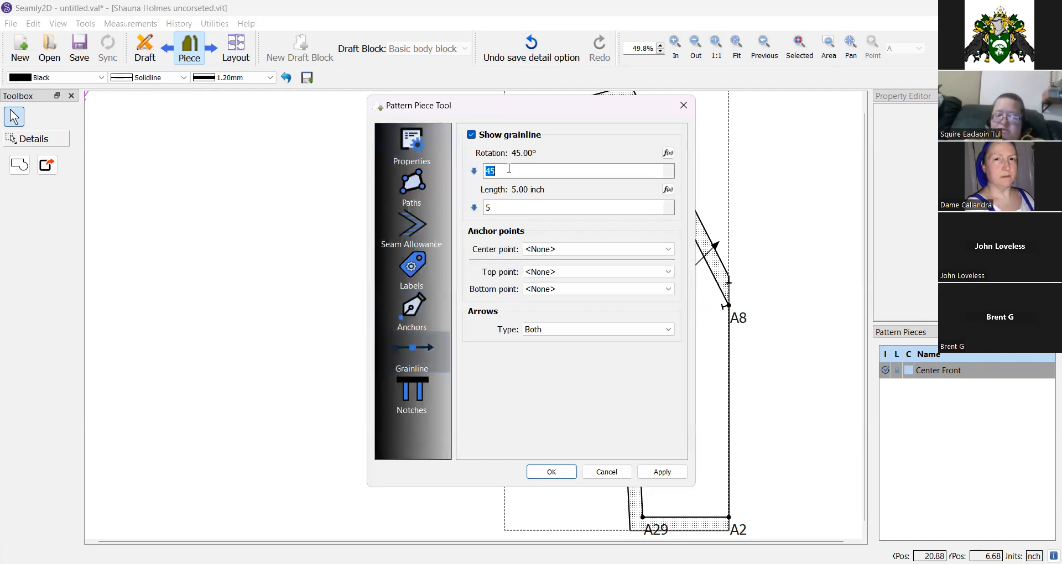
type("90")
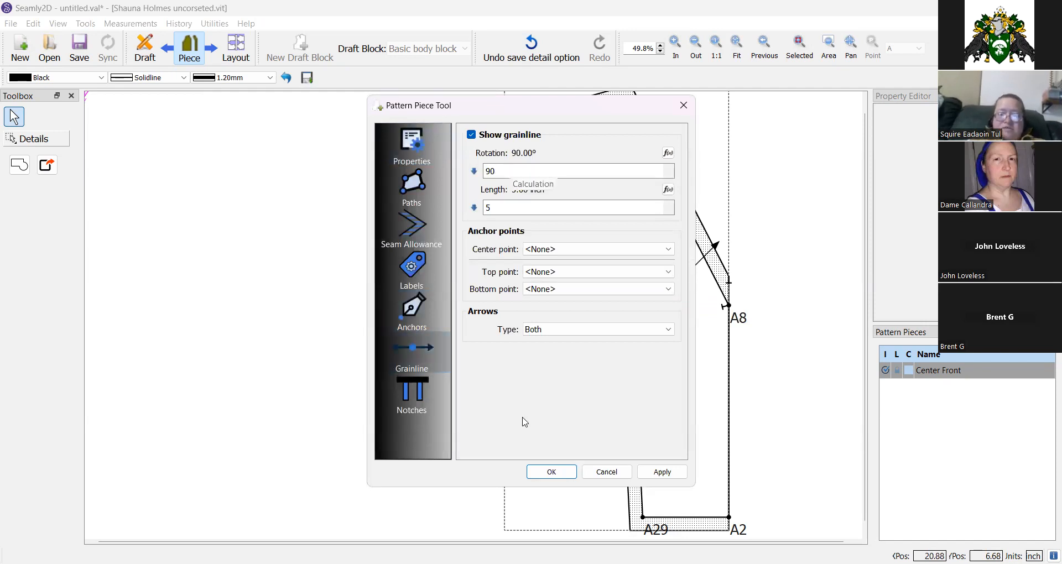
left_click(545, 471)
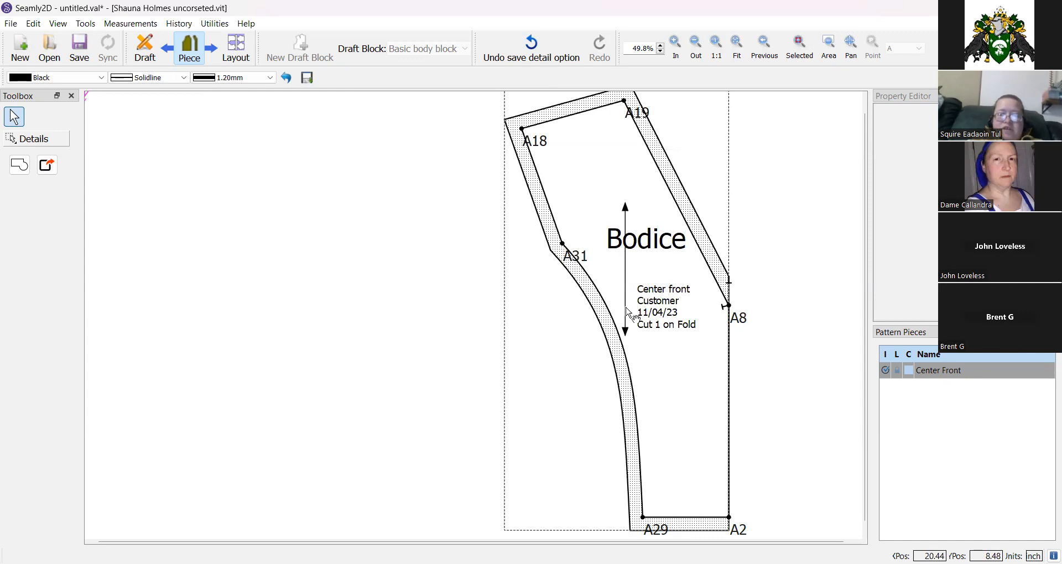
left_click_drag(628, 313, 679, 449)
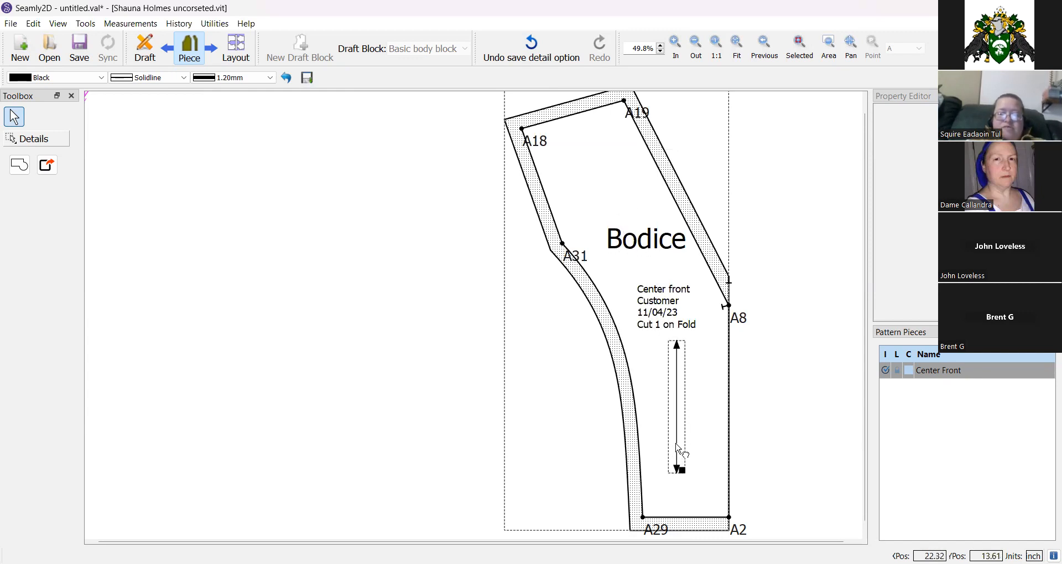
left_click(563, 372)
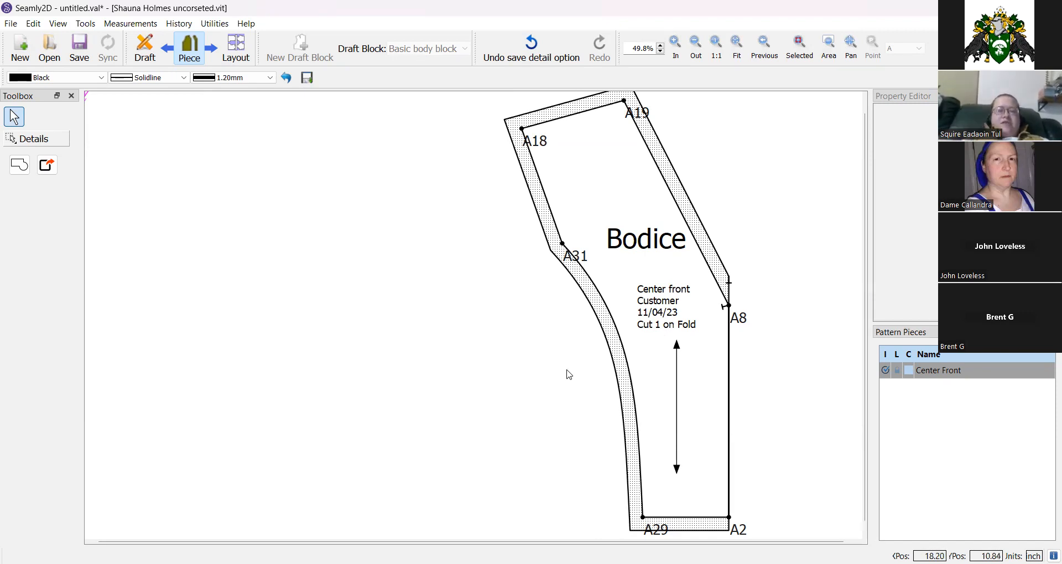
Open the piece's notch settings and try the Bisector and Intersection subtypes for the A8 notch.
right_click(614, 274)
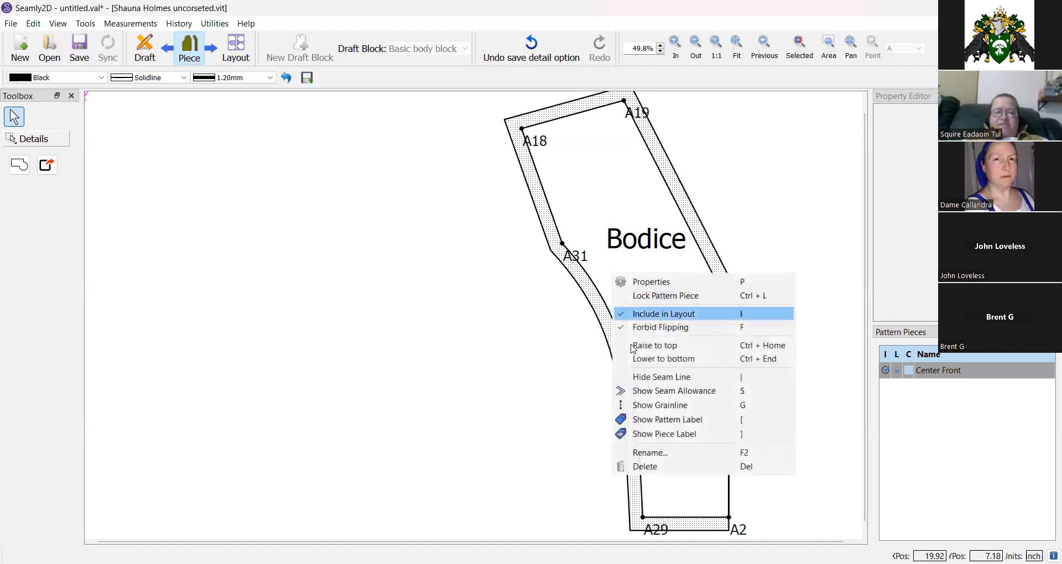
left_click(647, 282)
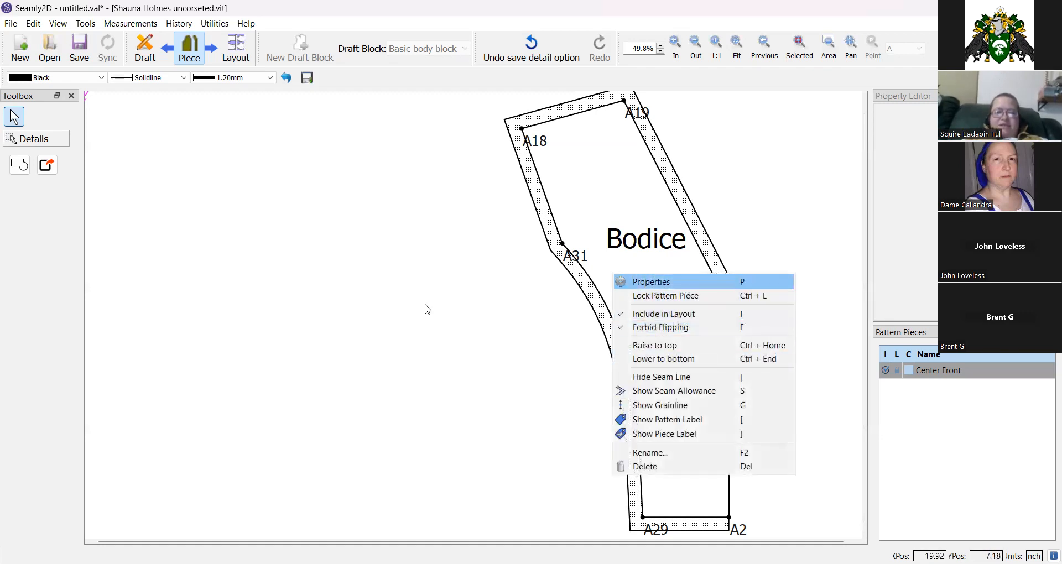
left_click(406, 396)
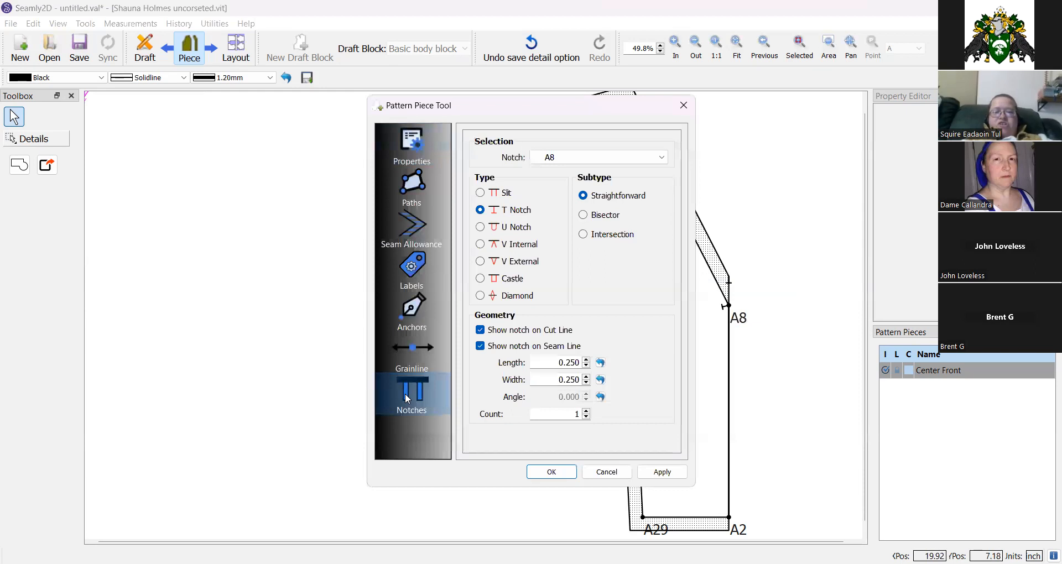
left_click(401, 194)
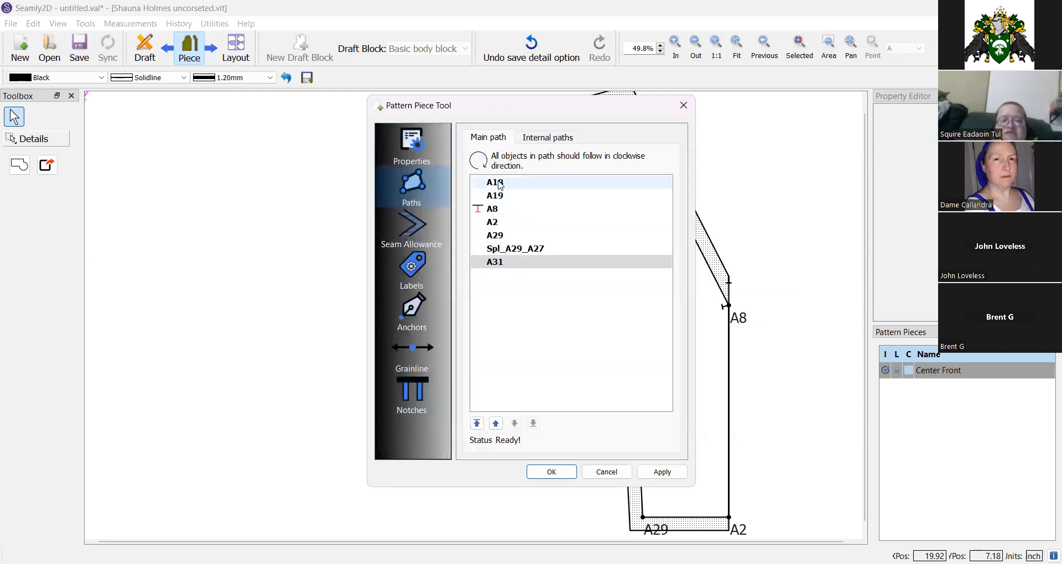
left_click(423, 397)
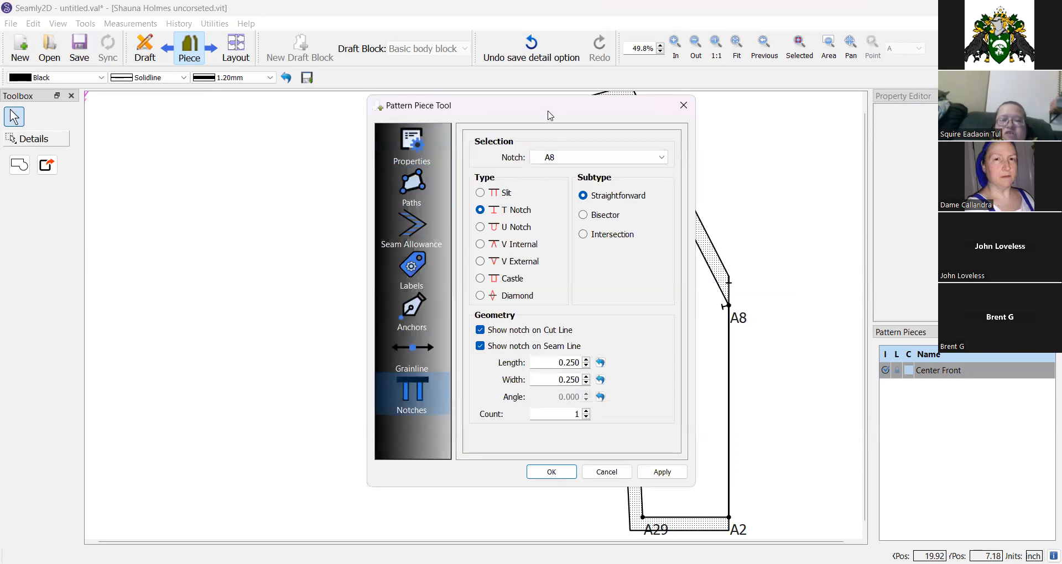
left_click_drag(549, 112, 354, 125)
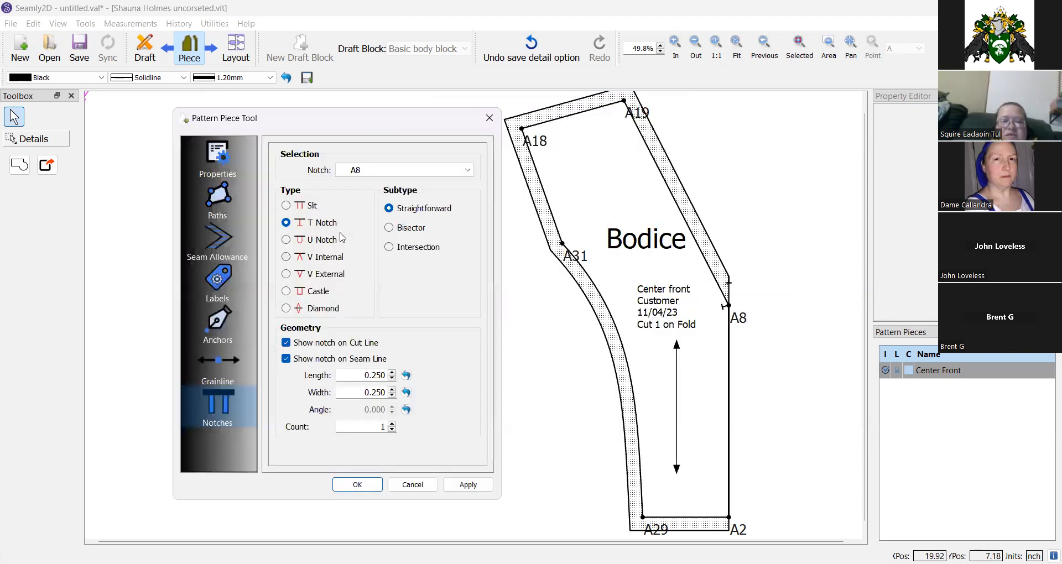
left_click(389, 228)
left_click(465, 490)
left_click(412, 248)
left_click(468, 484)
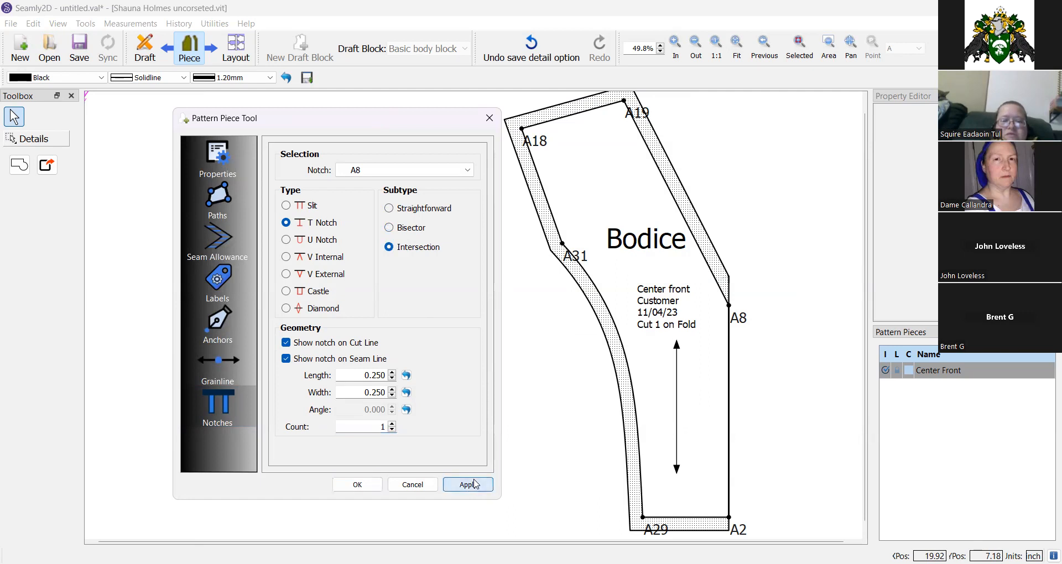
Set the A8 notch to the Straightforward subtype with the Diamond type and apply it.
left_click(420, 213)
left_click(459, 484)
left_click(286, 308)
left_click(468, 484)
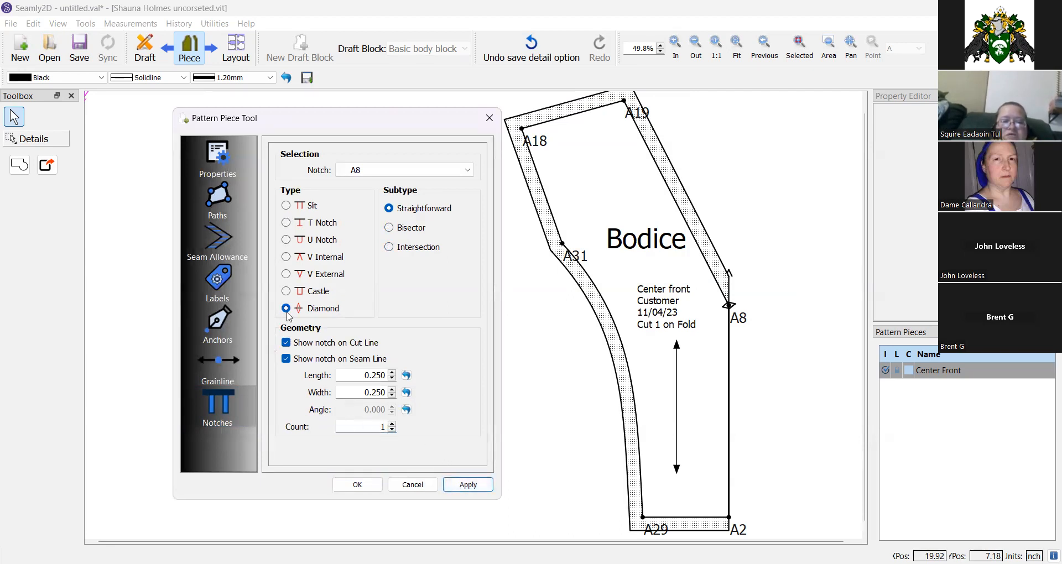
Preview a notch count of 3 for the A8 notch, return it to 1, and close the piece dialog.
left_click(391, 423)
left_click(391, 424)
left_click(458, 491)
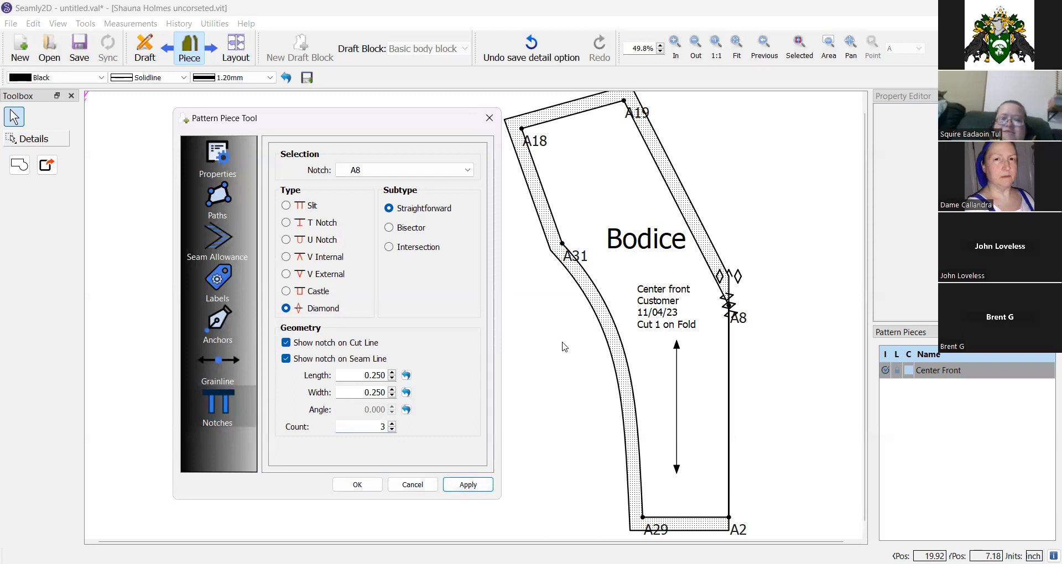
left_click(392, 430)
left_click(392, 430)
left_click(469, 484)
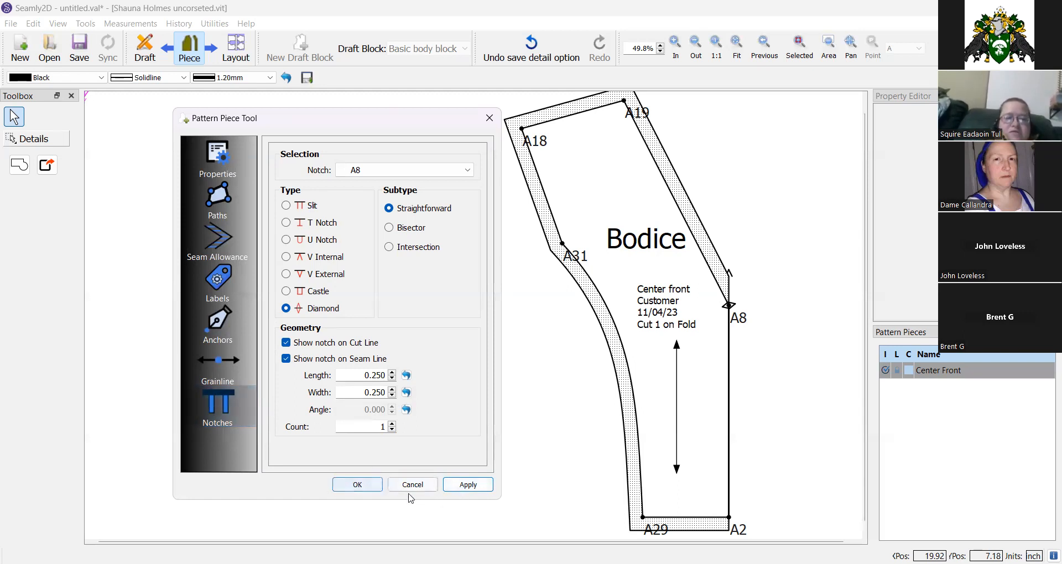
left_click(357, 484)
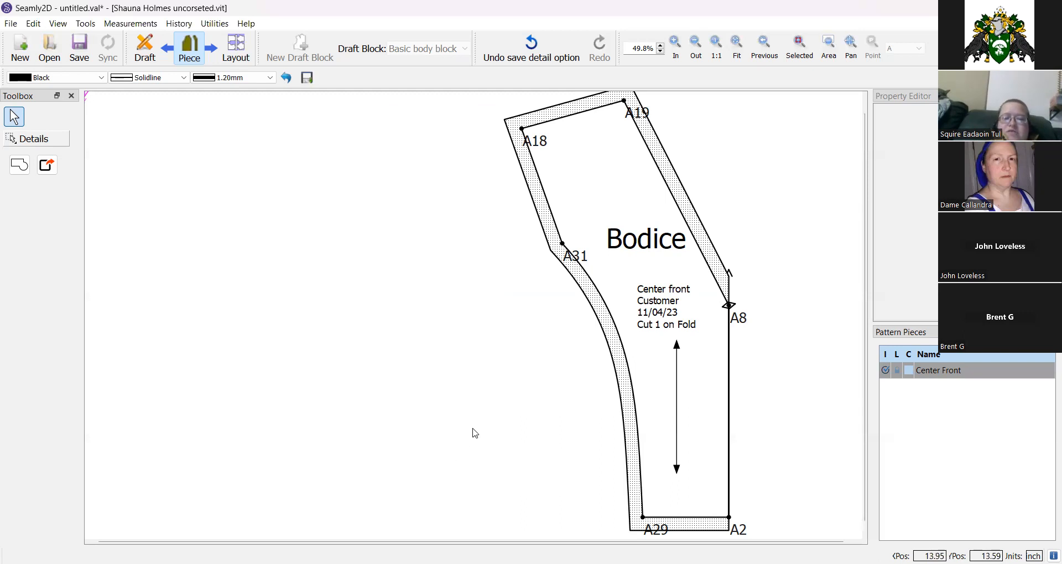
Switch to Layout mode and set the layout paper to 20 by 36 inches, applying despite the margin warning.
left_click(245, 58)
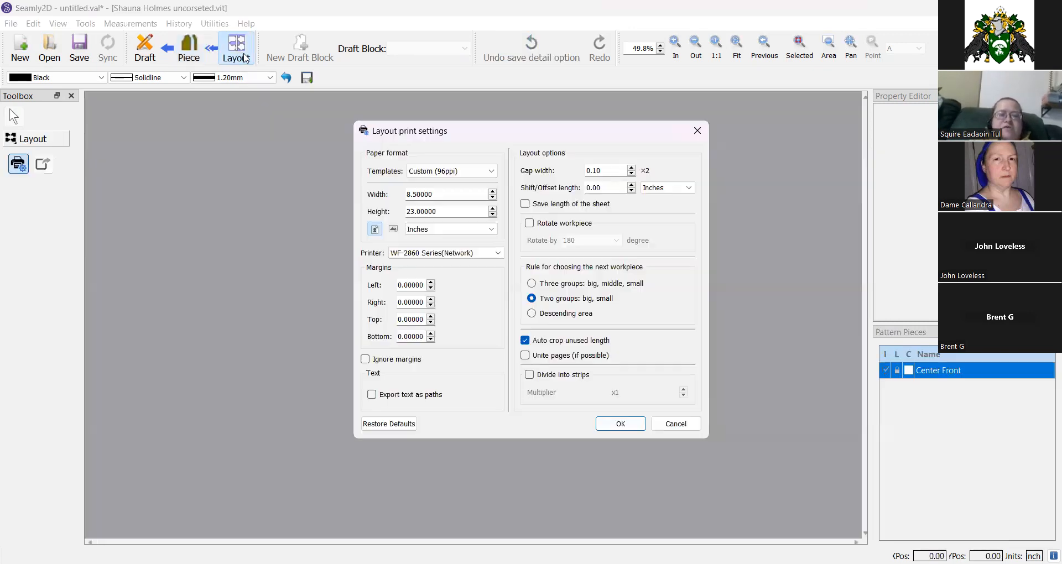
double_click(409, 193)
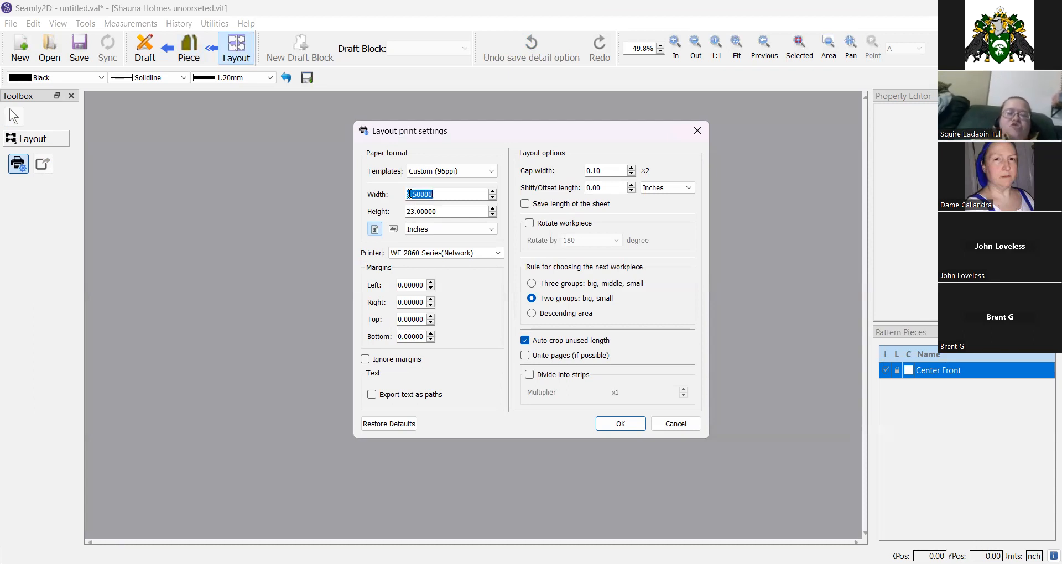
type("36")
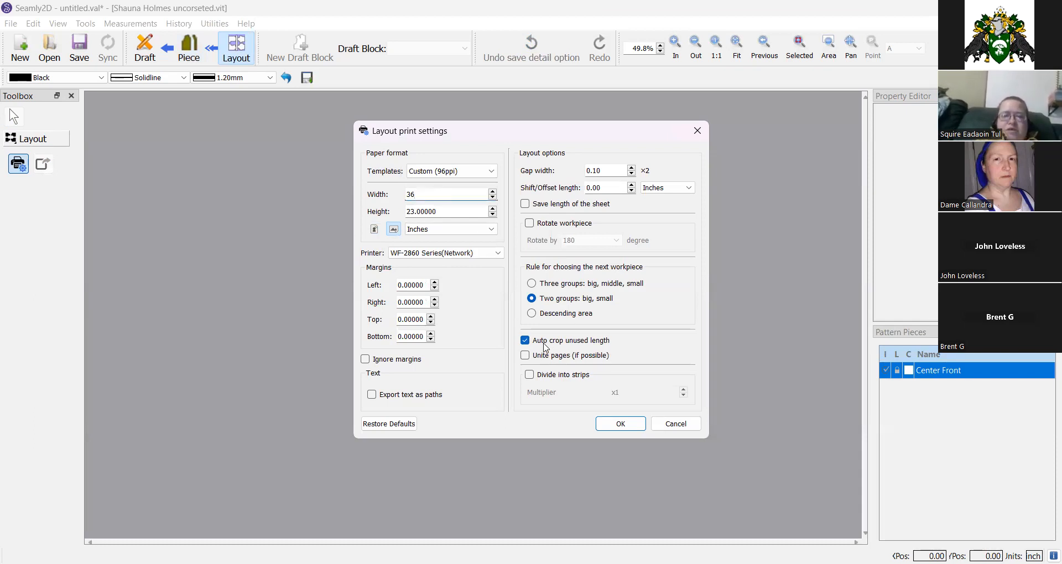
double_click(419, 193)
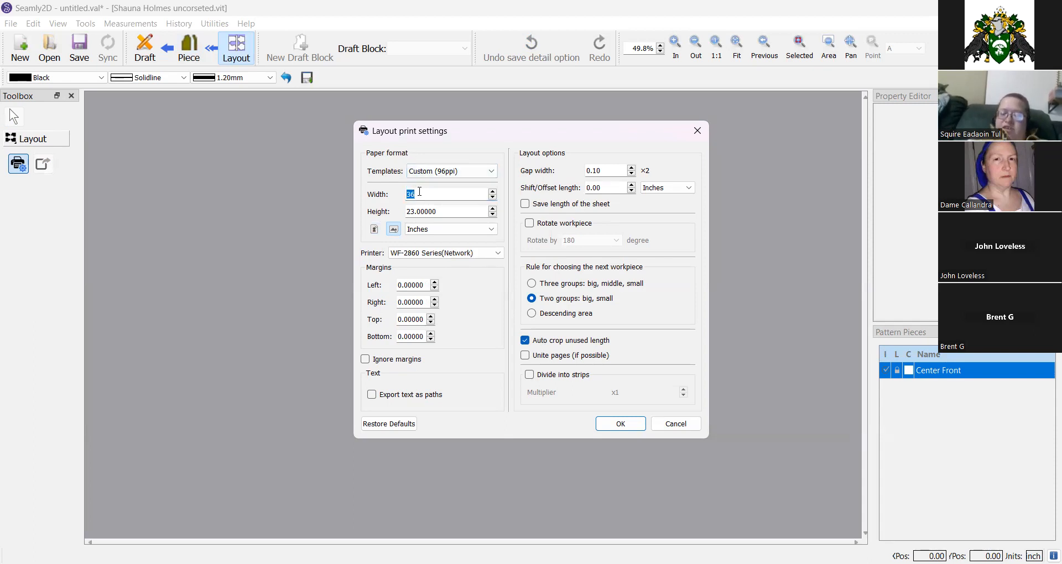
type("20")
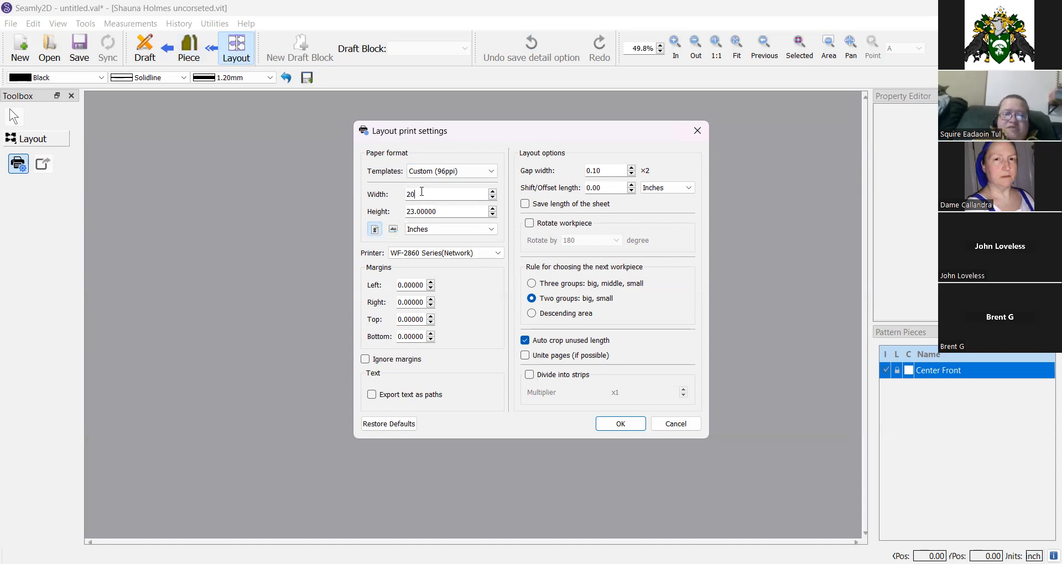
left_click(418, 211)
double_click(417, 210)
type("36")
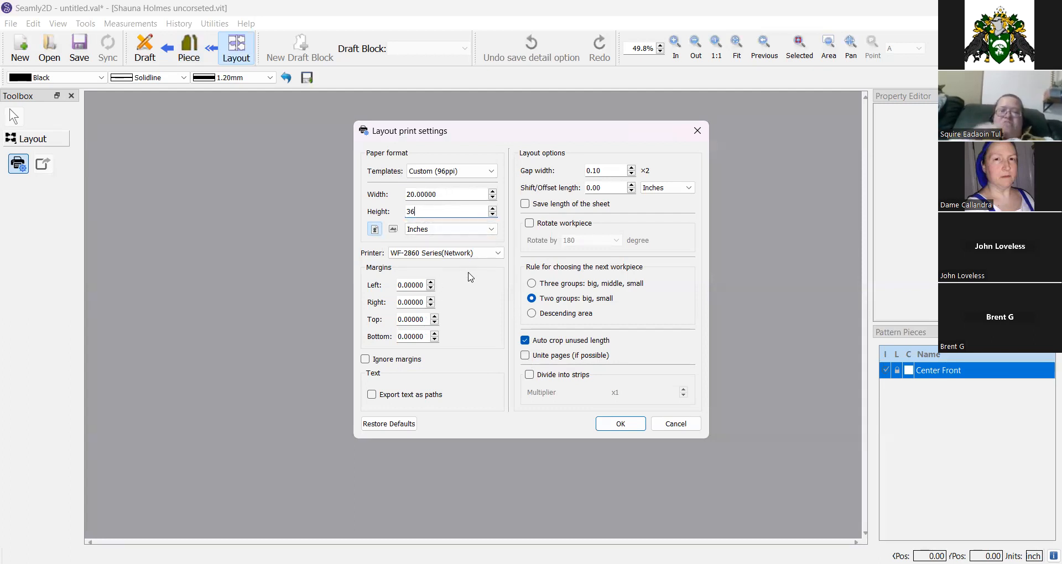
left_click(621, 429)
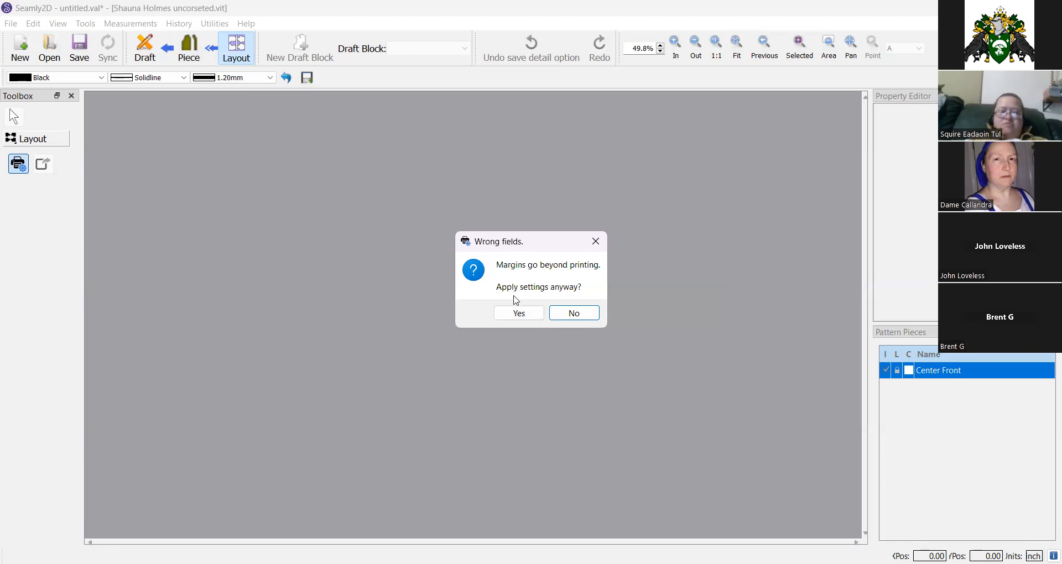
left_click(517, 314)
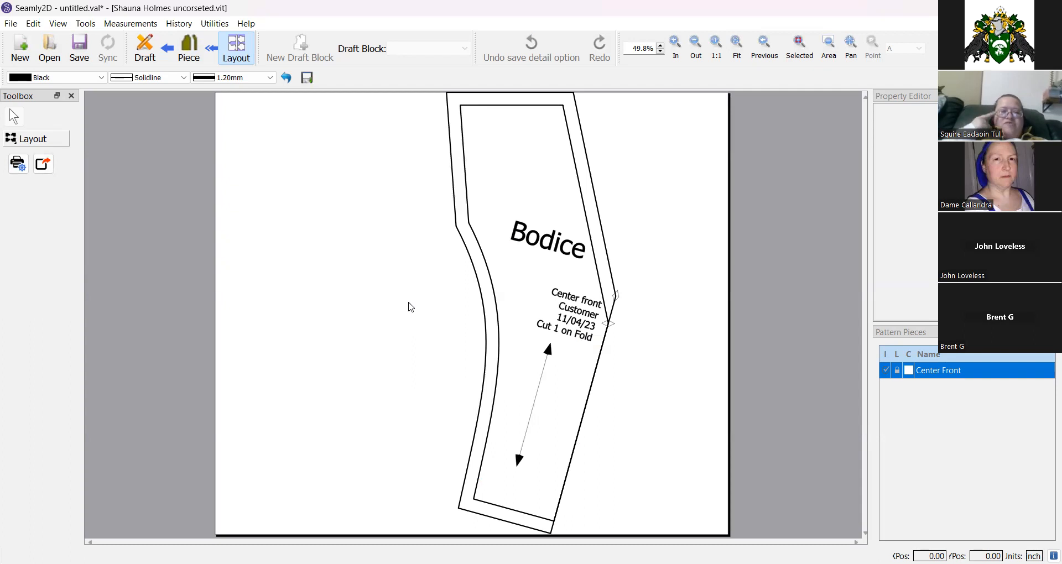
Change the layout paper size to 15 by 40 inches and apply the settings anyway.
left_click(18, 166)
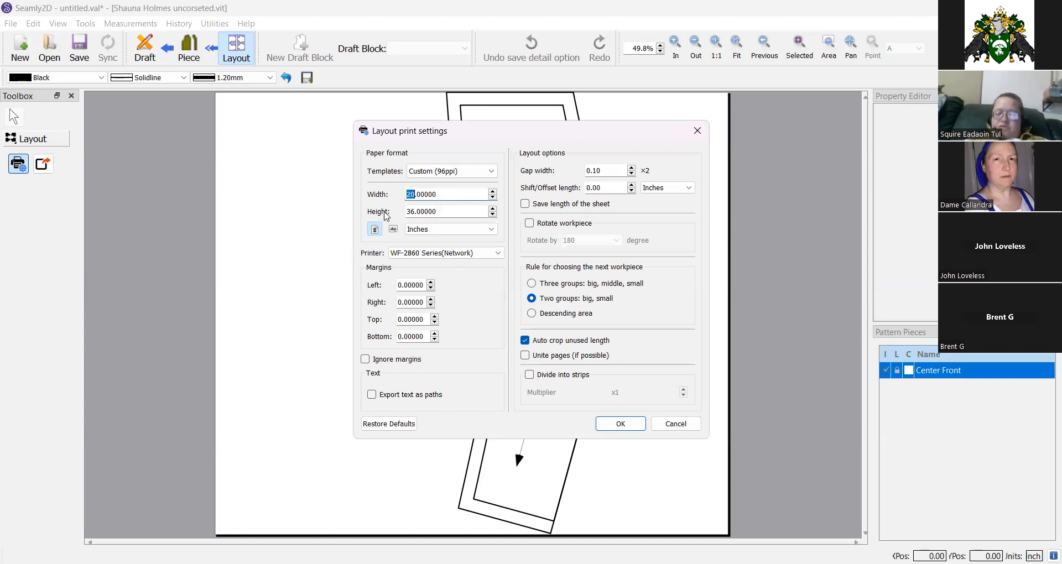
type("15")
double_click(410, 211)
type("40")
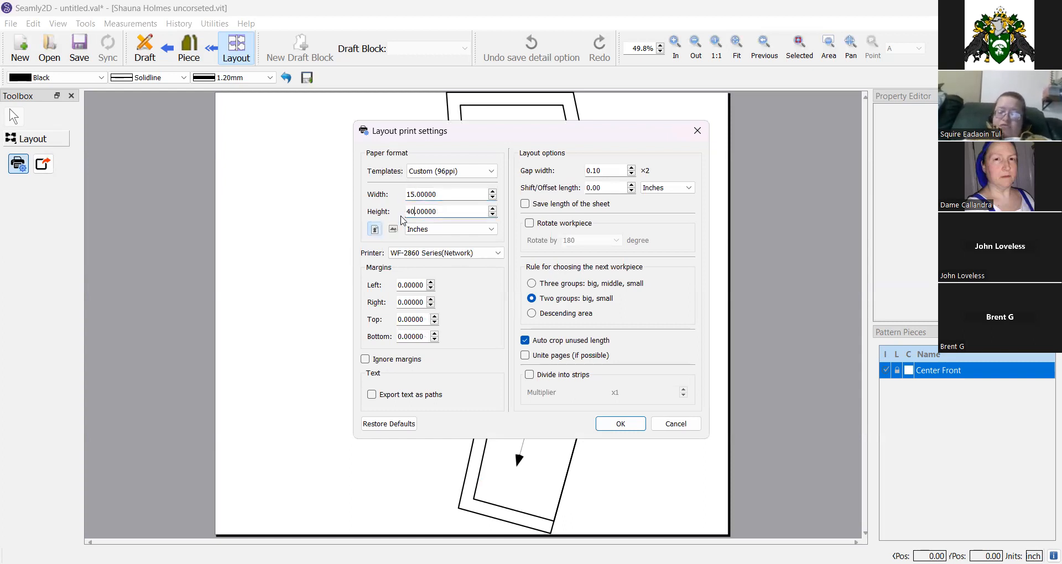
left_click(618, 424)
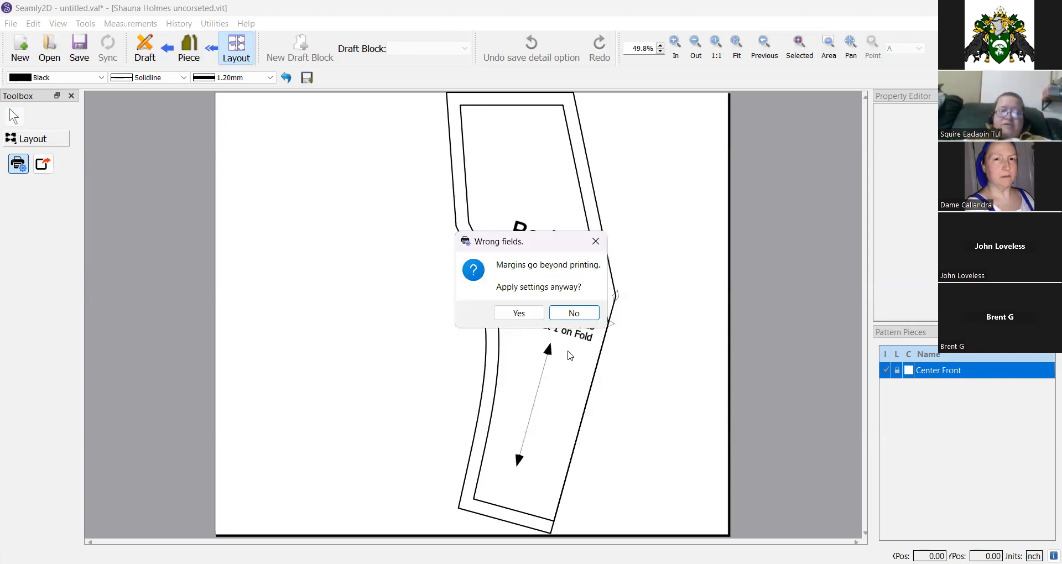
left_click(518, 313)
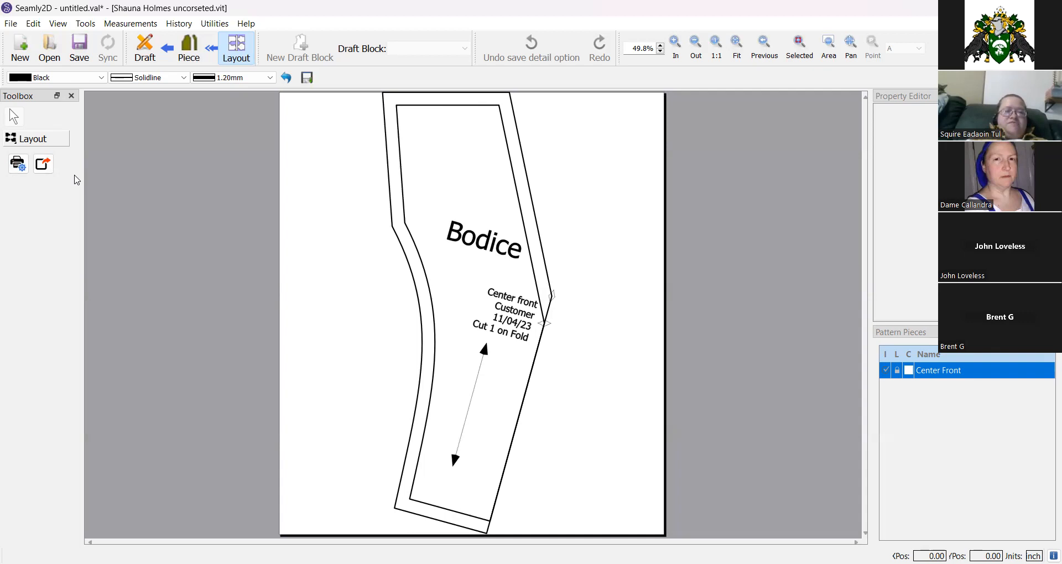
Open the layout export and set its path to the customer's folder inside the seamly2d layouts directory.
left_click(44, 164)
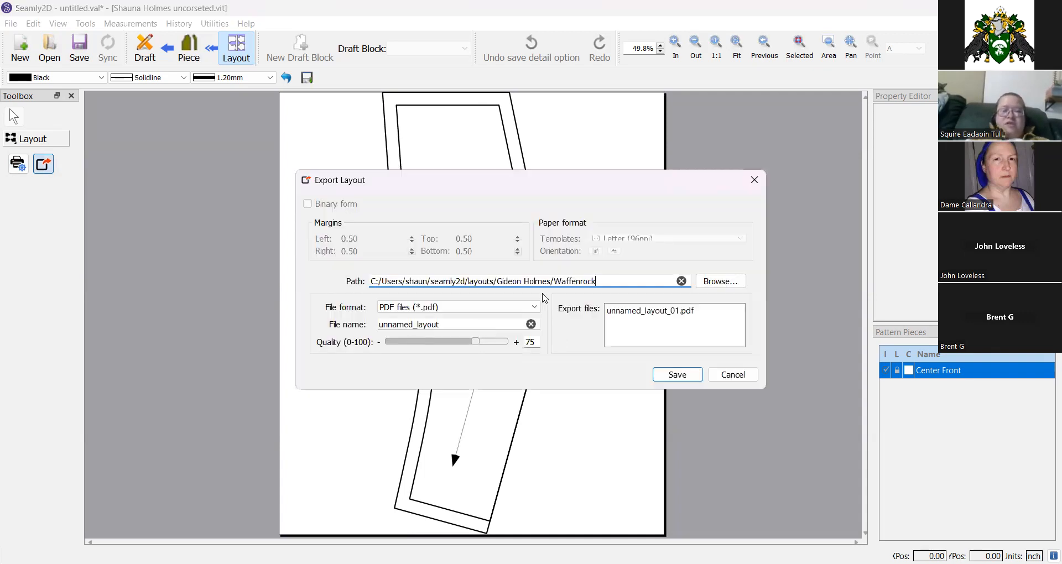
left_click(721, 282)
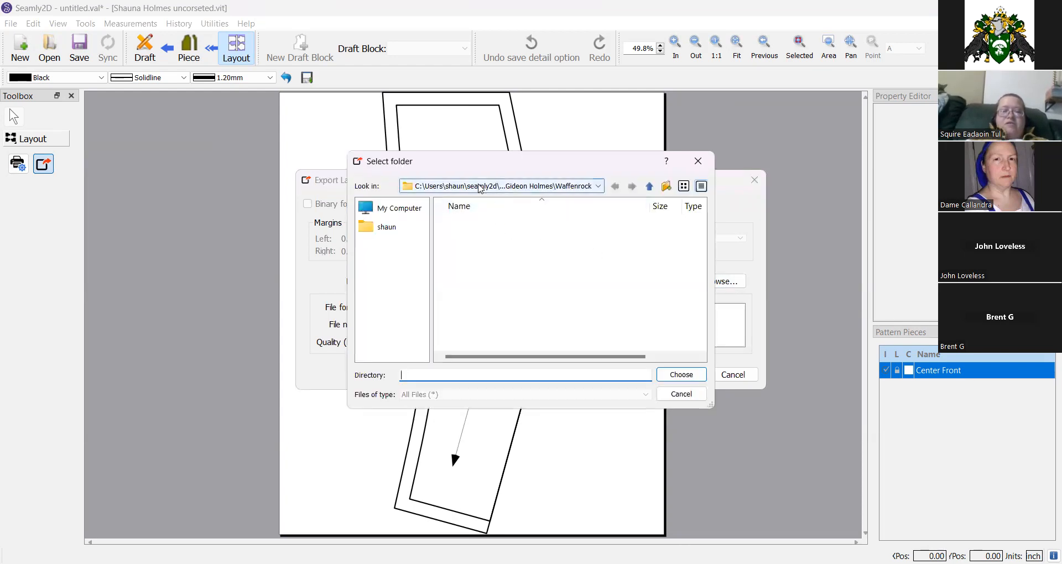
left_click(480, 187)
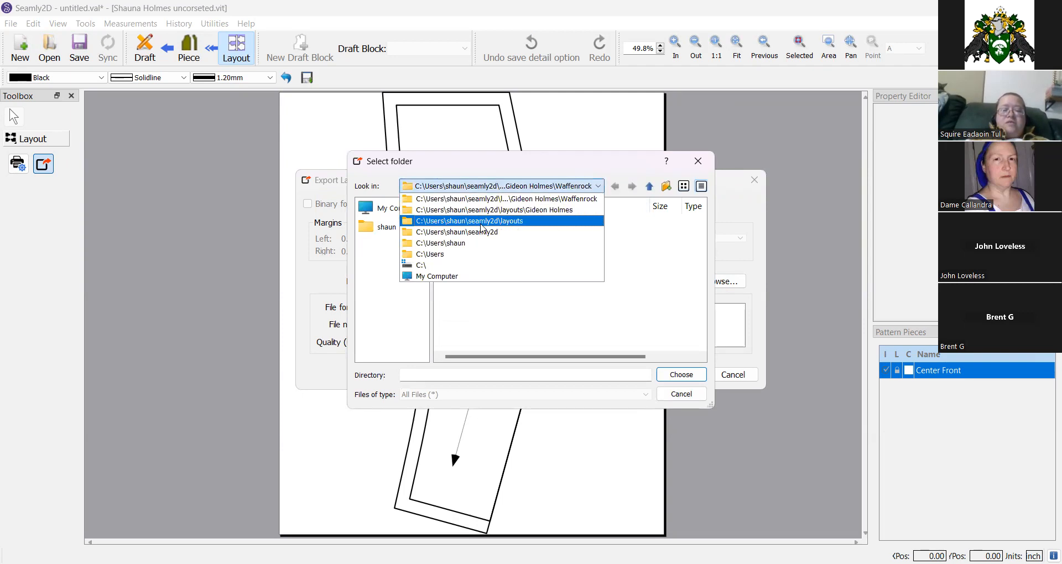
left_click(481, 222)
double_click(488, 250)
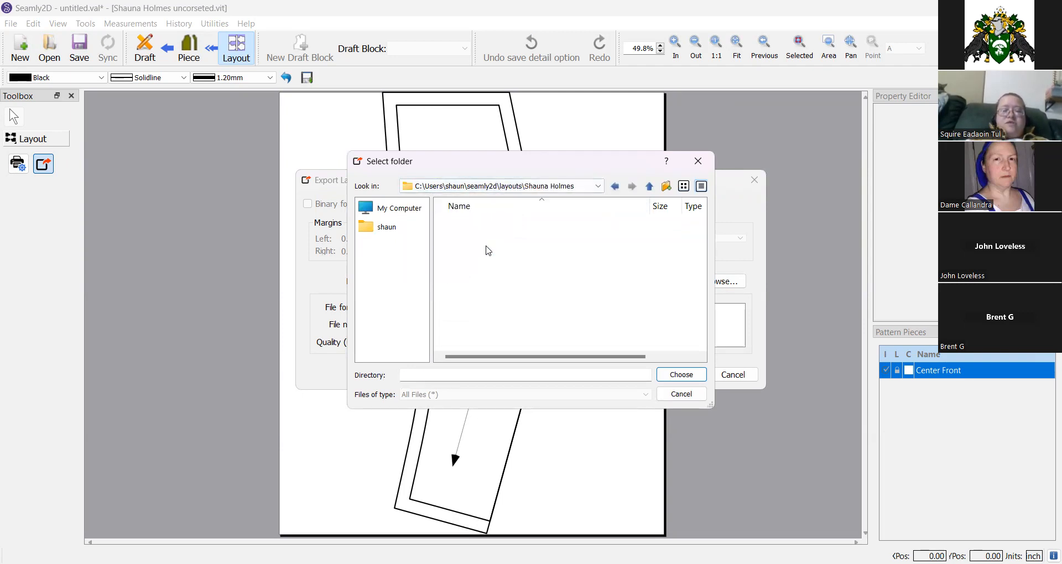
left_click(680, 374)
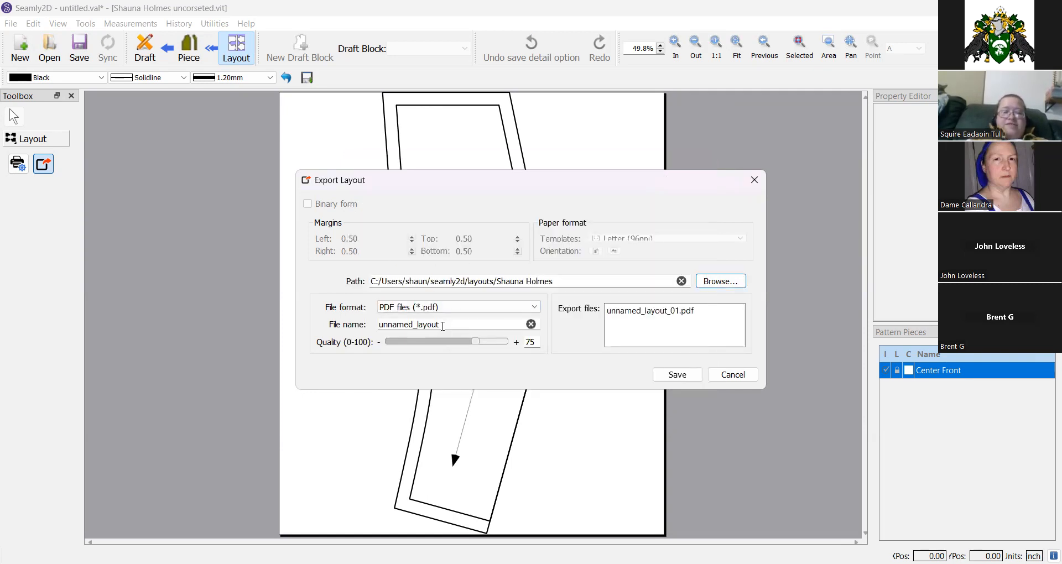
Export the layout as a PDF file named bodice front.
double_click(444, 325)
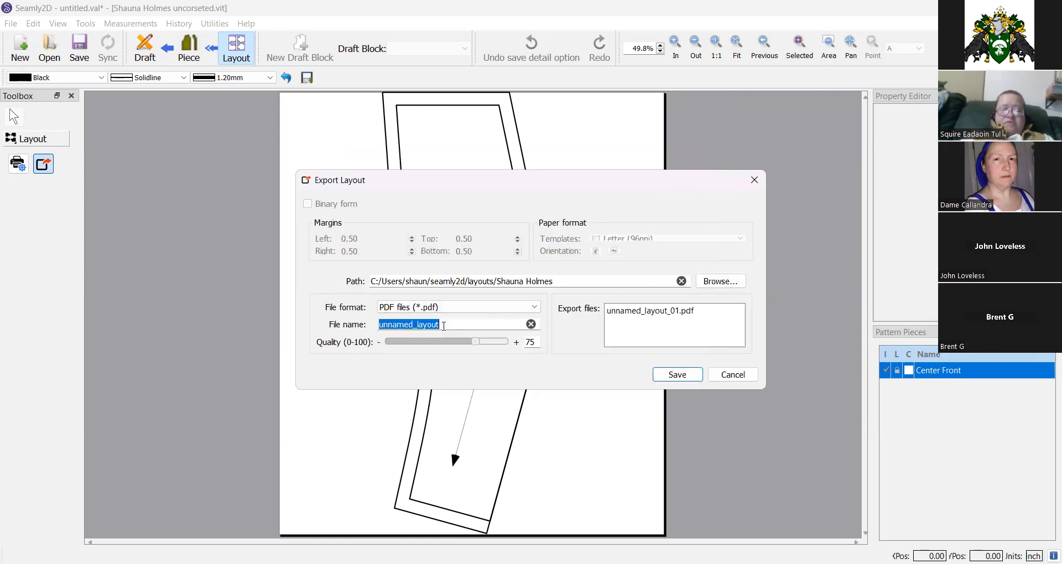
type("bodice fron")
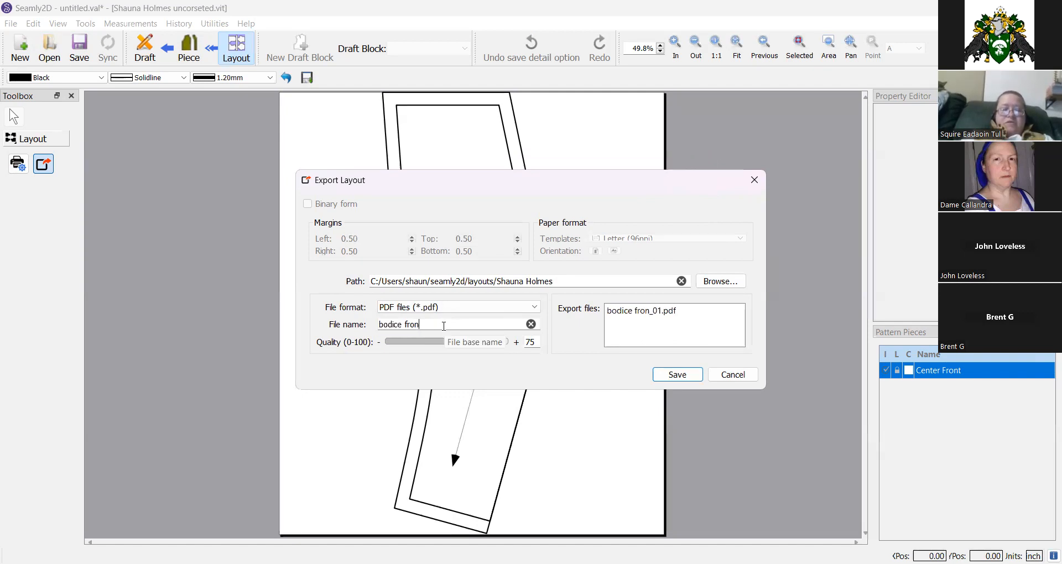
type("t")
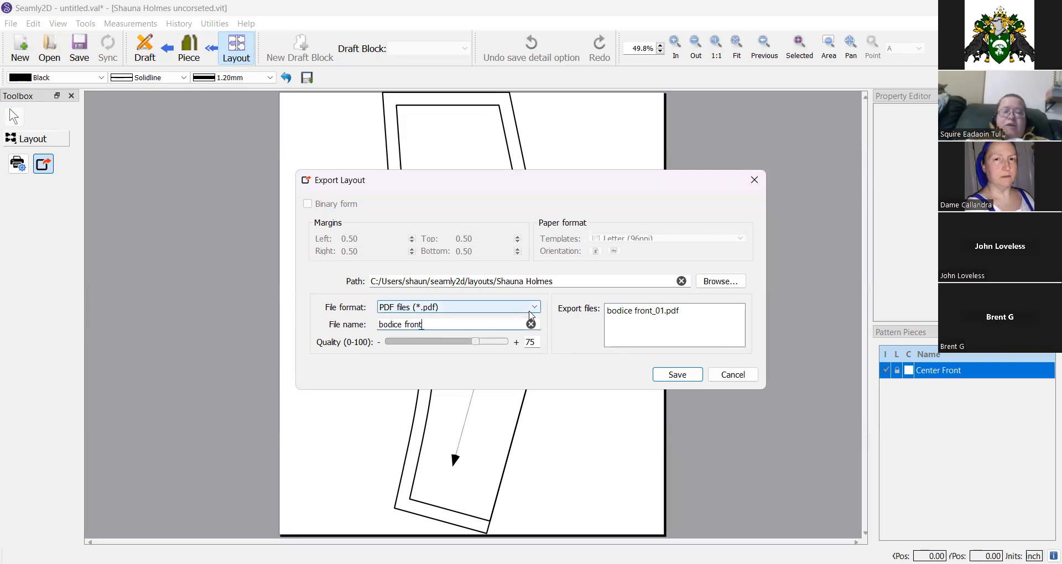
left_click(536, 307)
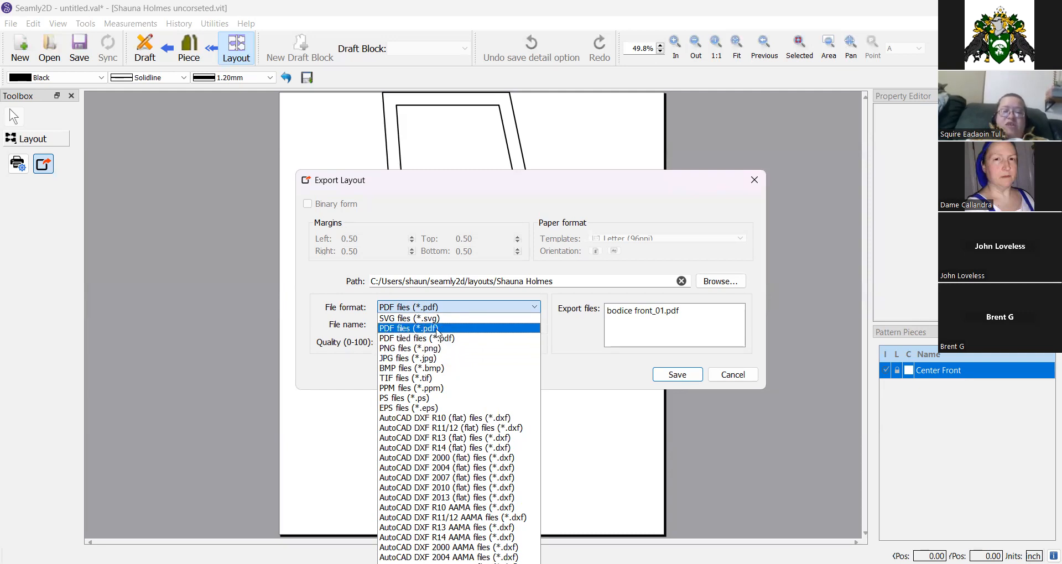
left_click(437, 328)
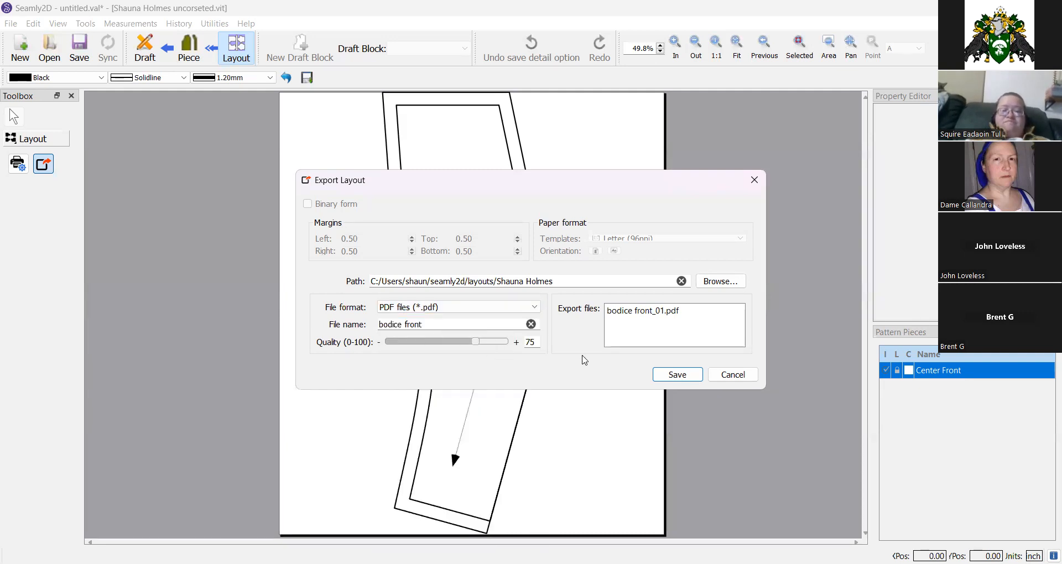
left_click(669, 378)
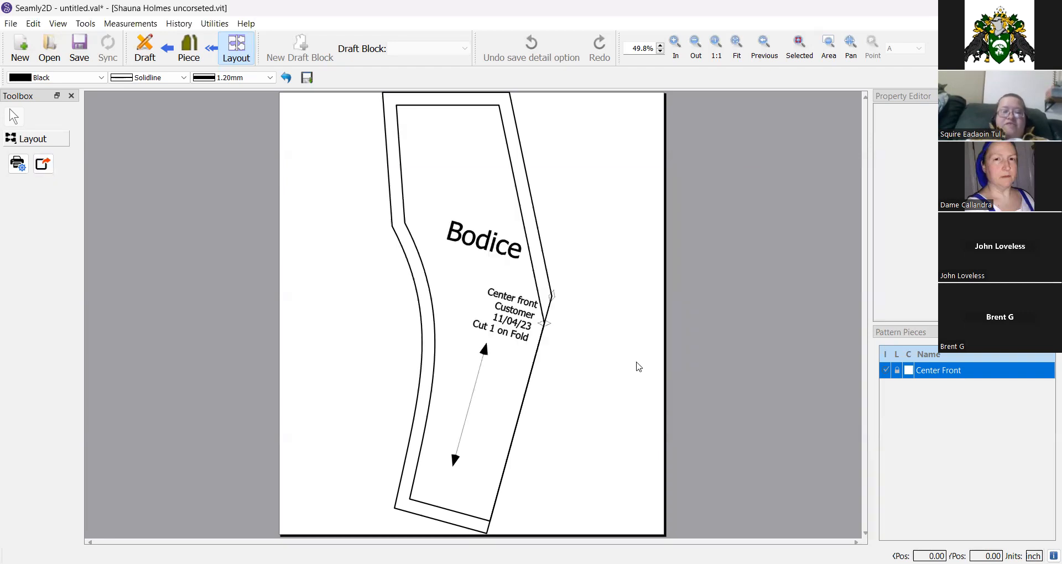